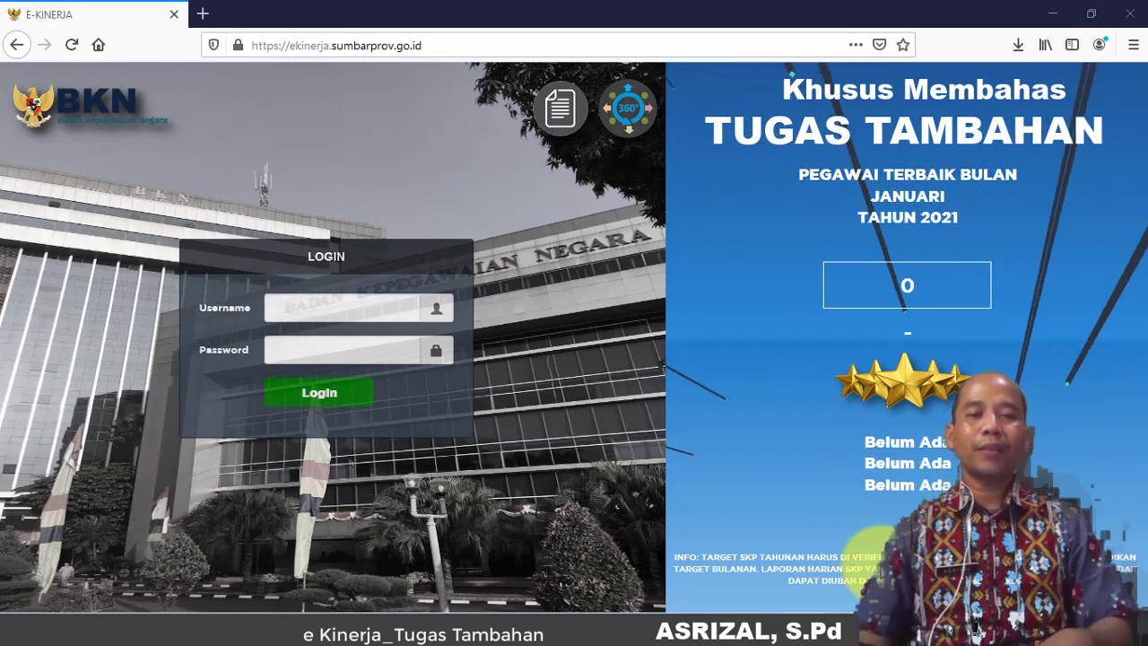
Step: Log in to E-Kinerja with the employee's saved username and the account password, and decline saving the login in the browser
{"action": "left_click", "coordinate": [342, 304]}
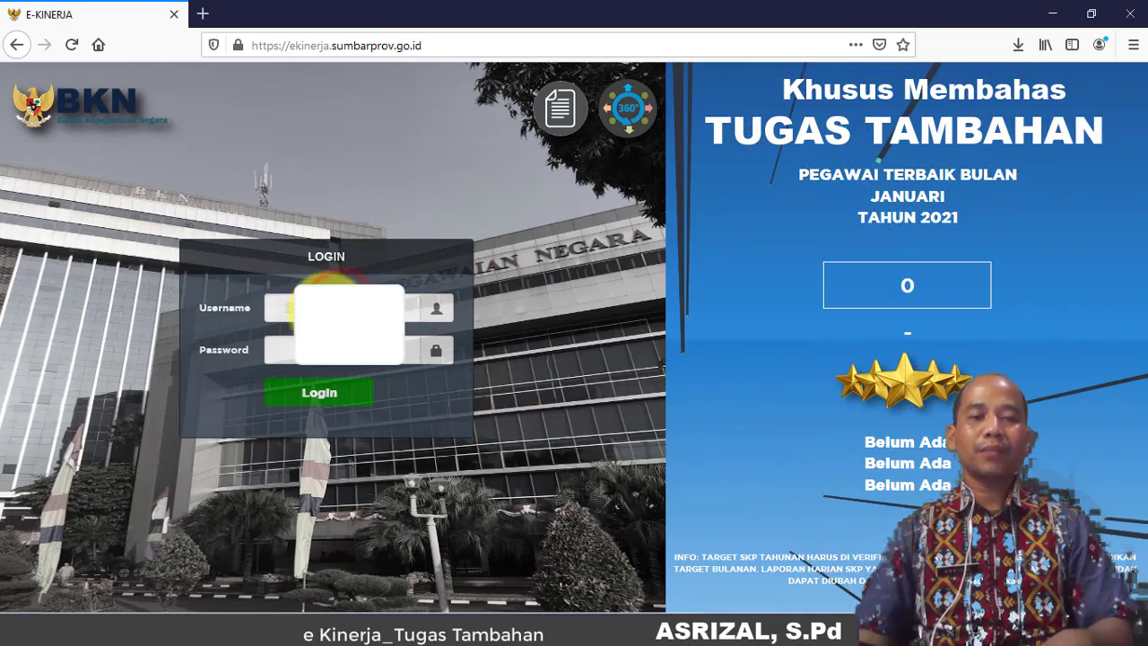
{"action": "left_click", "coordinate": [328, 310]}
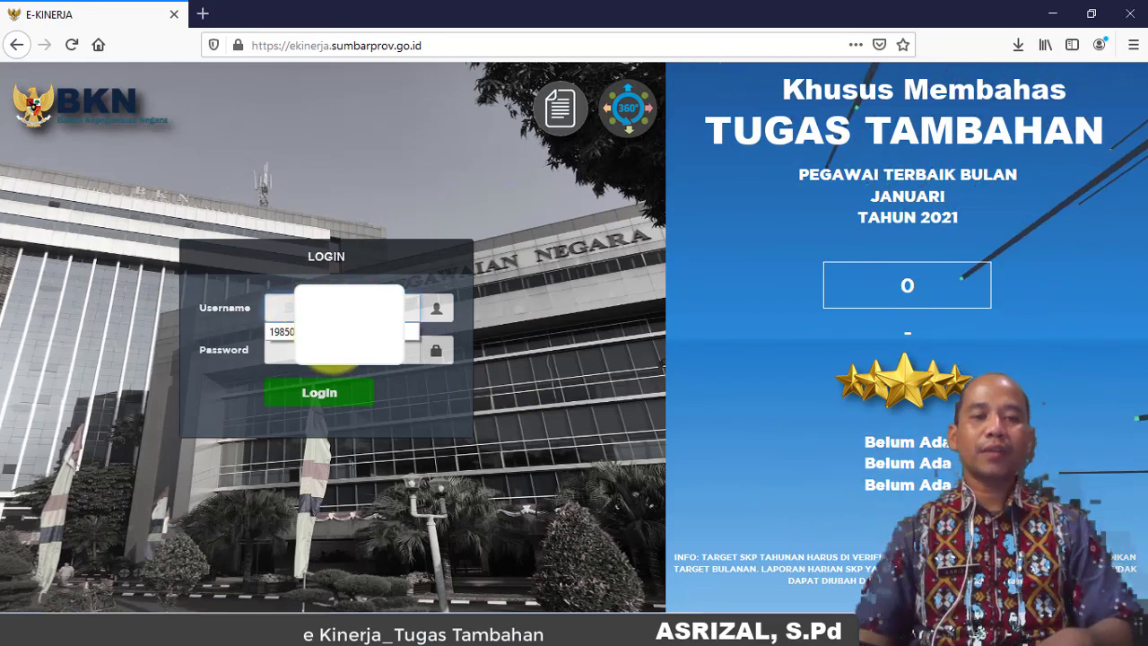
{"action": "right_click", "coordinate": [373, 359]}
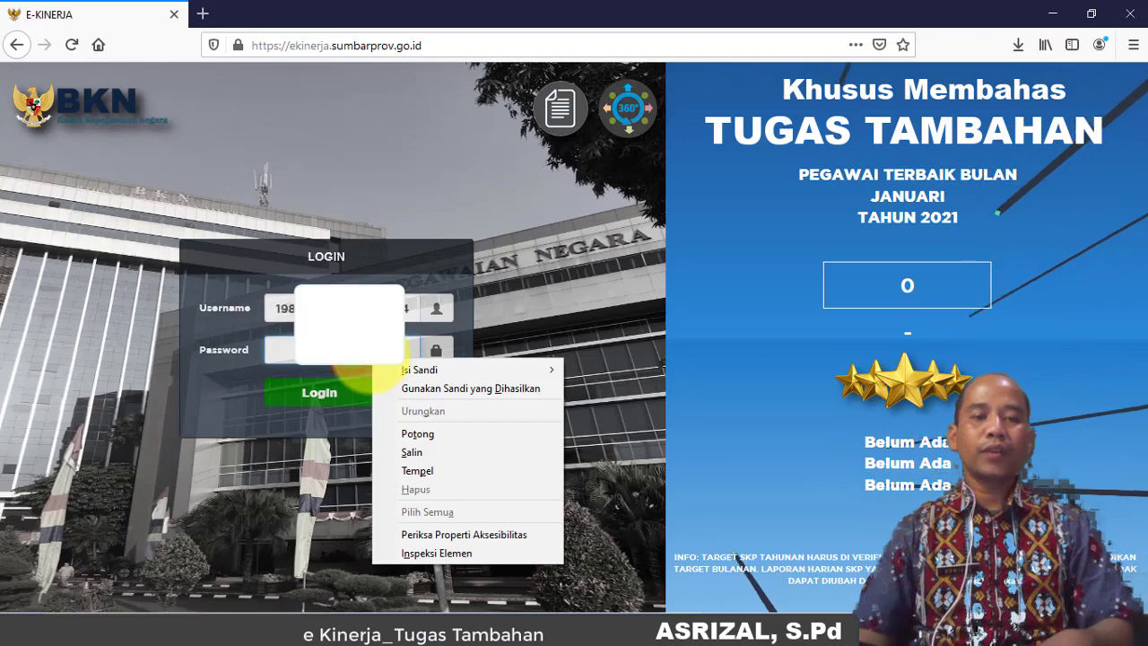
{"action": "left_click", "coordinate": [428, 473]}
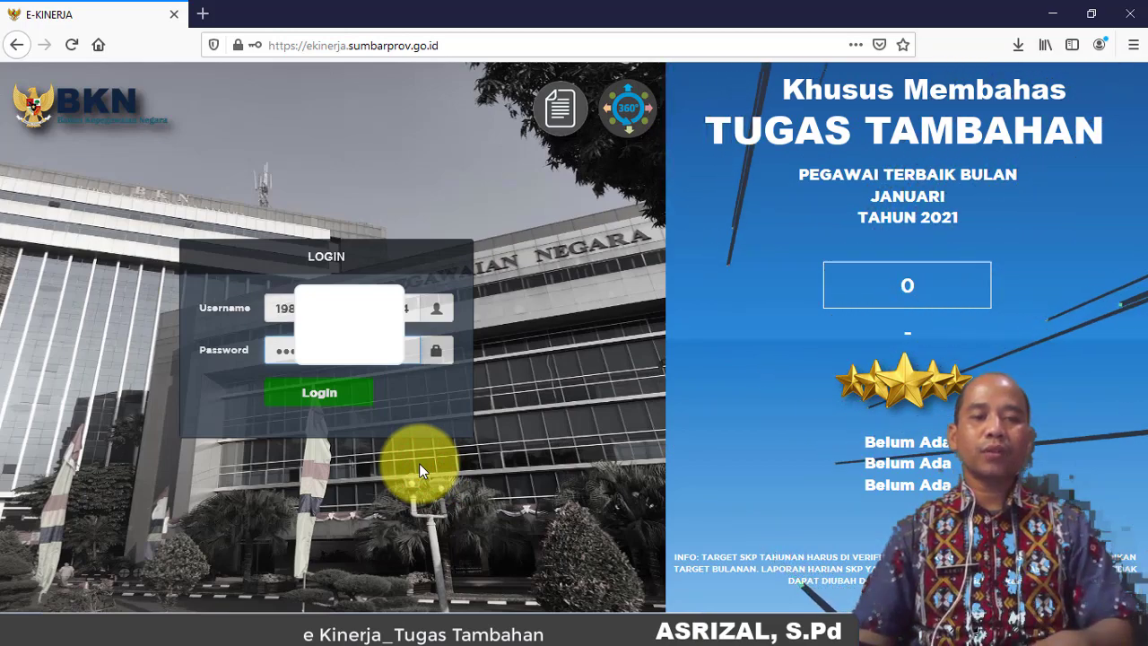
{"action": "left_click", "coordinate": [365, 408]}
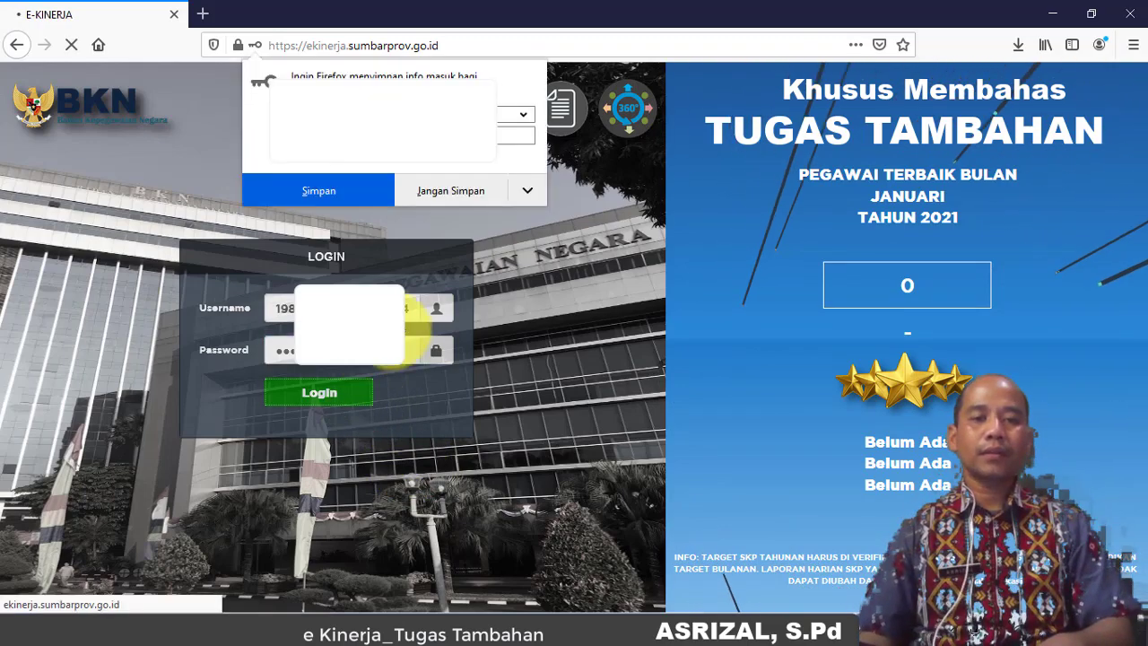
{"action": "left_click", "coordinate": [495, 192]}
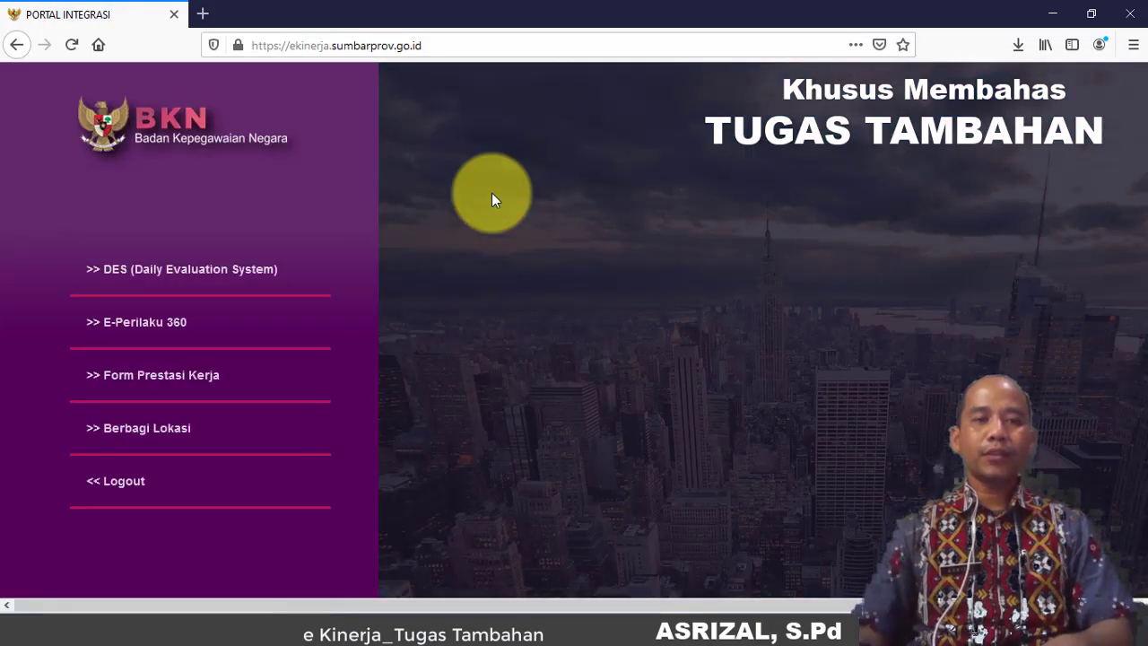
Step: Enter the DES (Daily Evaluation System) application from the integration portal
{"action": "left_click", "coordinate": [209, 279]}
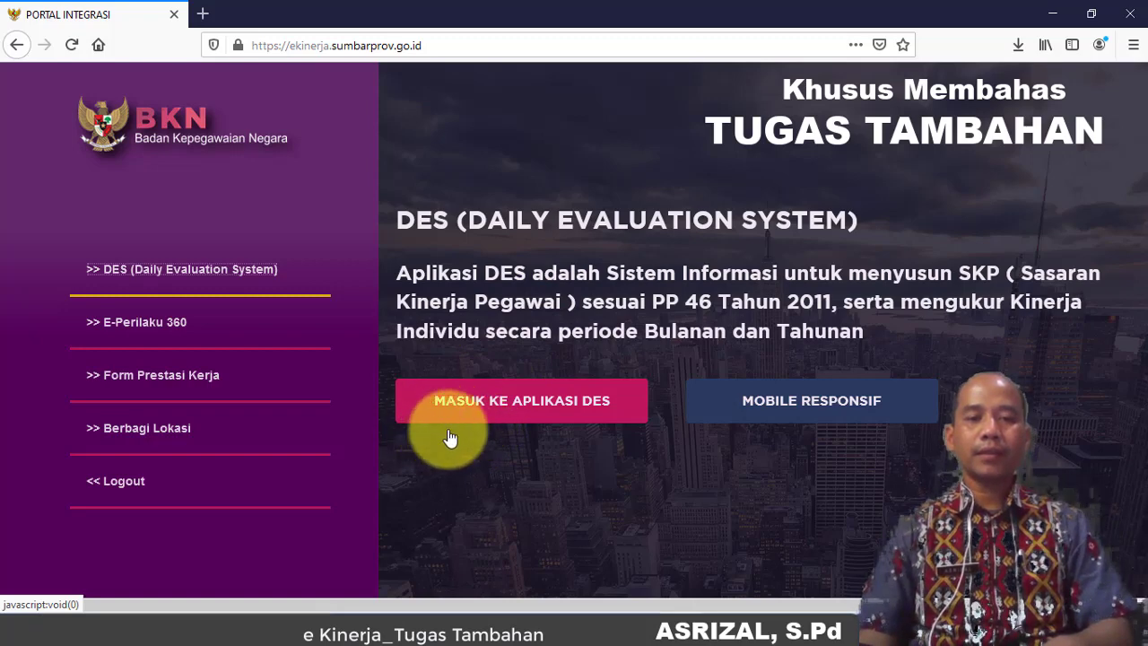
{"action": "left_click", "coordinate": [626, 414]}
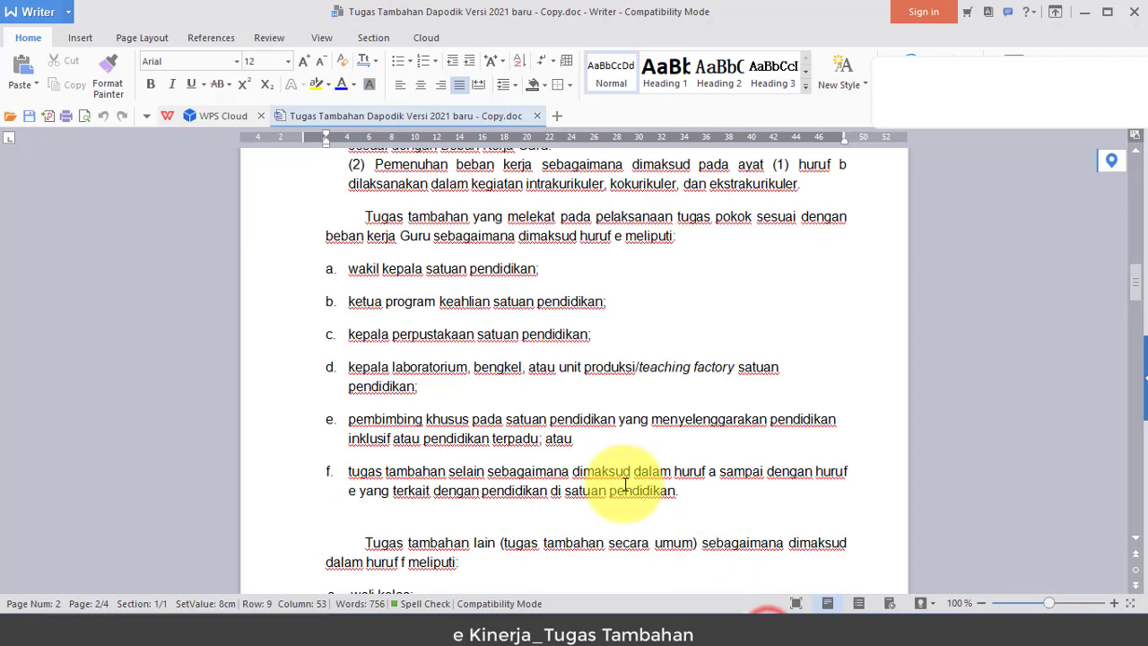
Step: In the WPS Writer document on Tugas Tambahan Dapodik 2021, examine the title and section A on validating additional duties
{"action": "scroll", "coordinate": [615, 487], "scroll_direction": "up", "scroll_amount": 10}
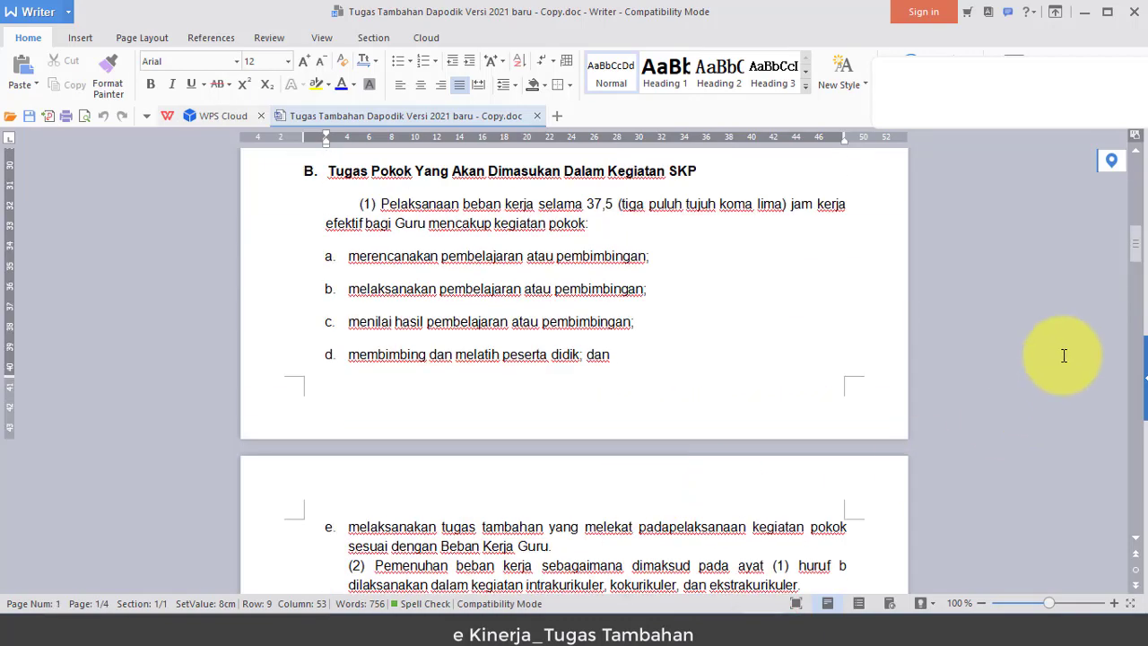
{"action": "left_click_drag", "start_coordinate": [1139, 256], "coordinate": [1133, 188]}
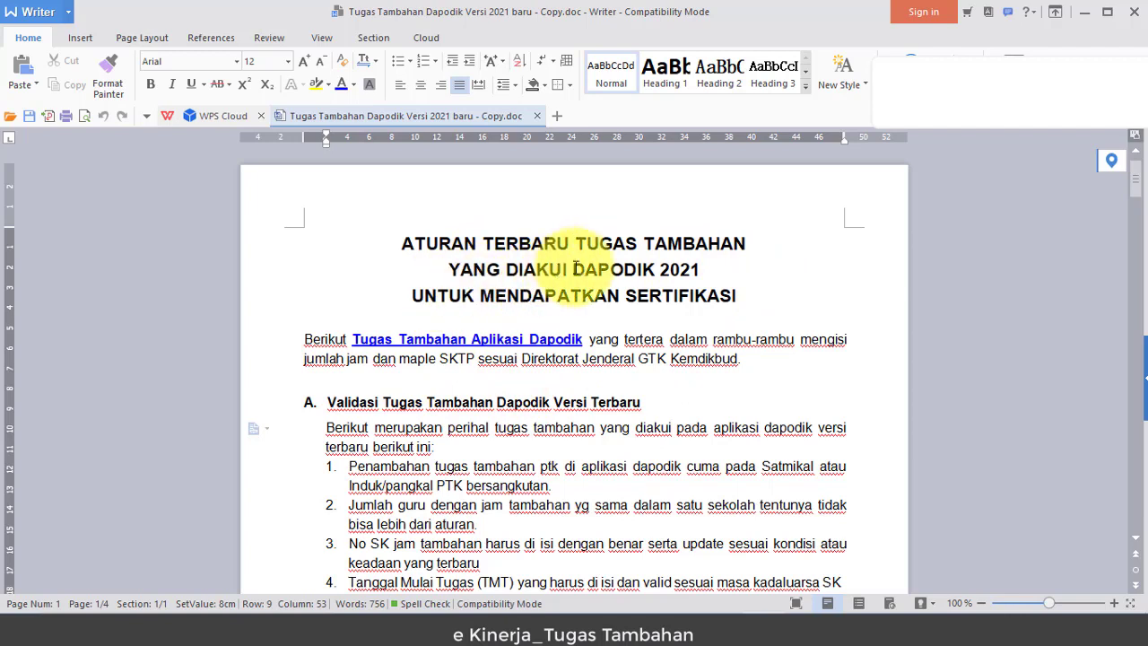
{"action": "left_click", "coordinate": [830, 276]}
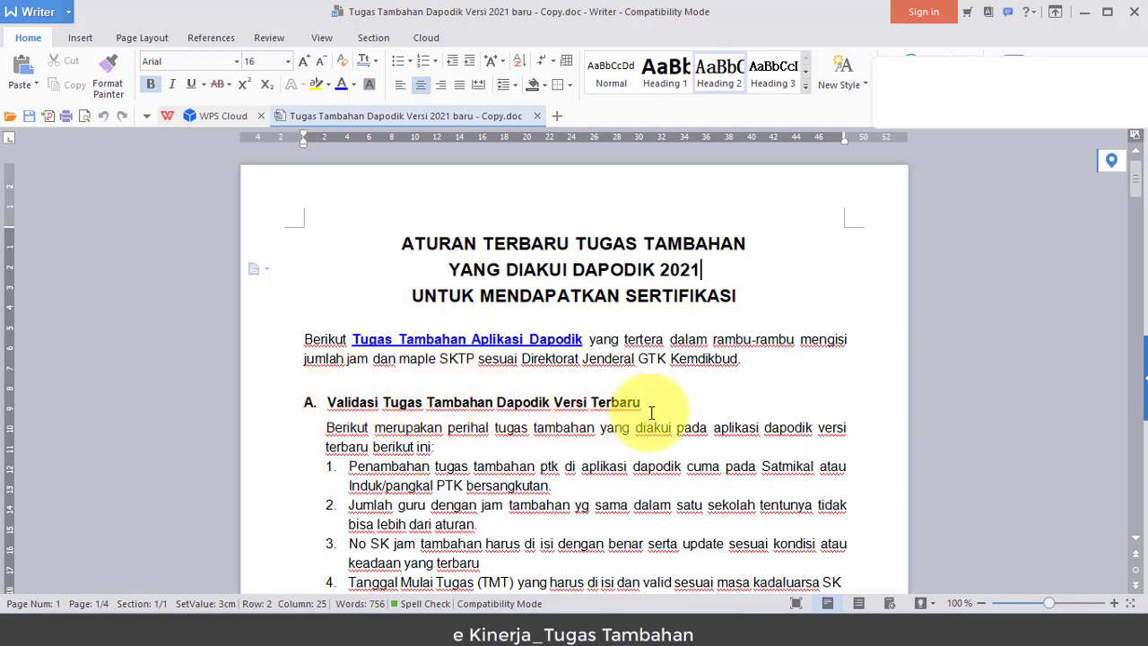
{"action": "scroll", "coordinate": [652, 412], "scroll_direction": "down", "scroll_amount": 3}
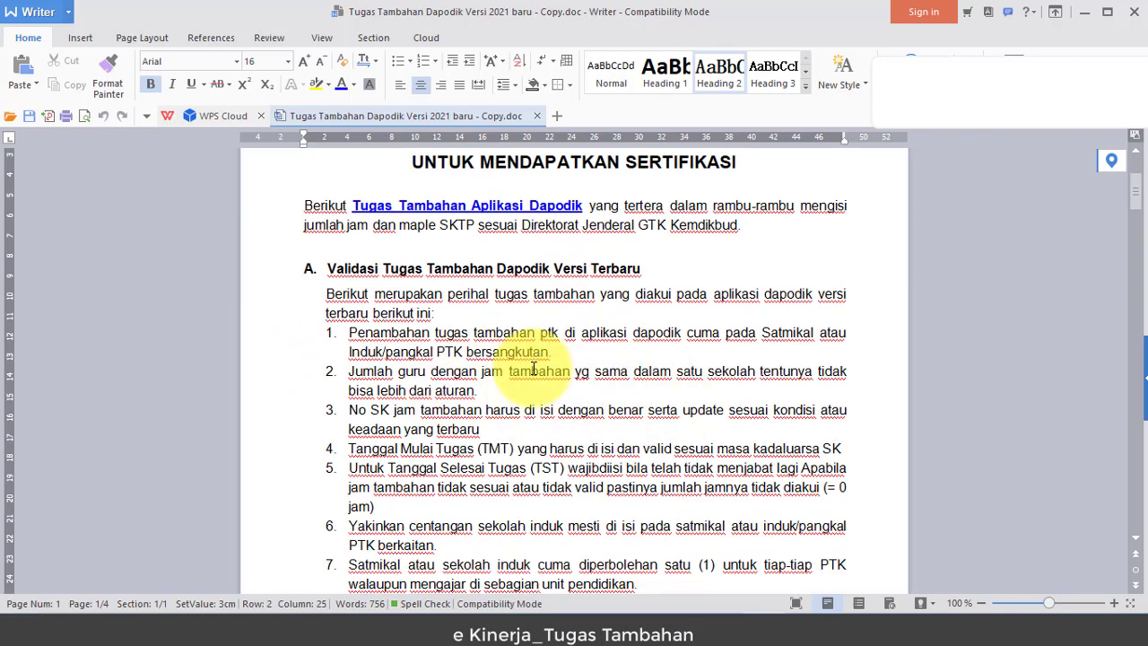
{"action": "scroll", "coordinate": [534, 369], "scroll_direction": "up", "scroll_amount": 3}
{"action": "scroll", "coordinate": [429, 369], "scroll_direction": "down", "scroll_amount": 1}
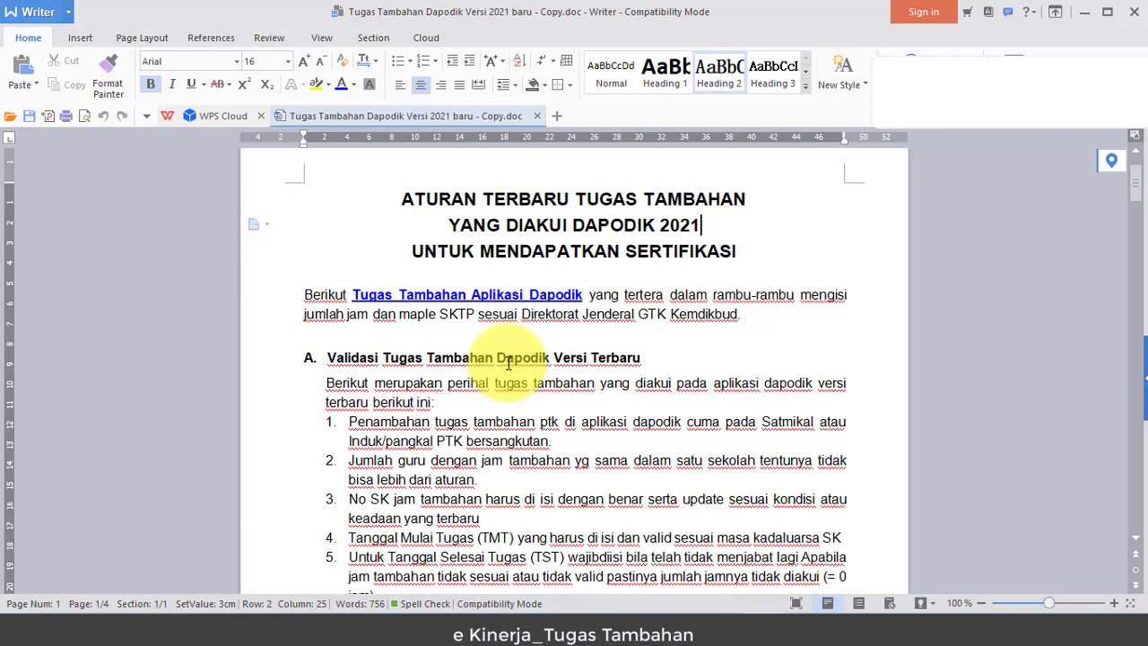
{"action": "scroll", "coordinate": [493, 386], "scroll_direction": "down", "scroll_amount": 8}
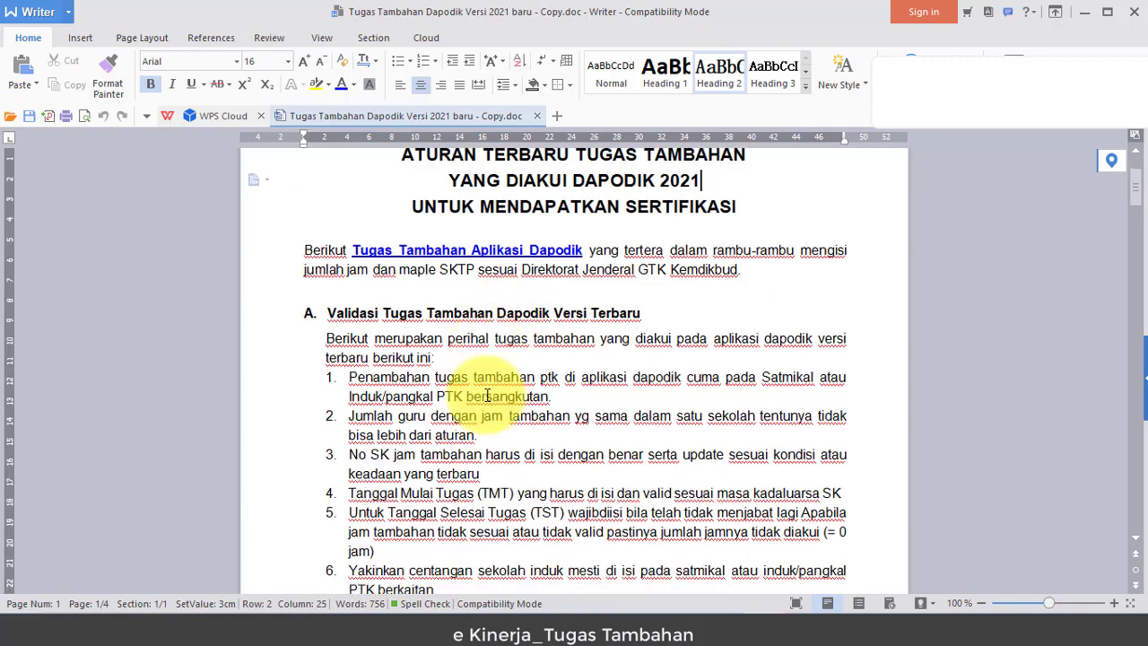
Step: Examine section B on the main duties for SKP activities and the additional duties attached to the teacher's workload, items a to f
{"action": "scroll", "coordinate": [487, 395], "scroll_direction": "down", "scroll_amount": 4}
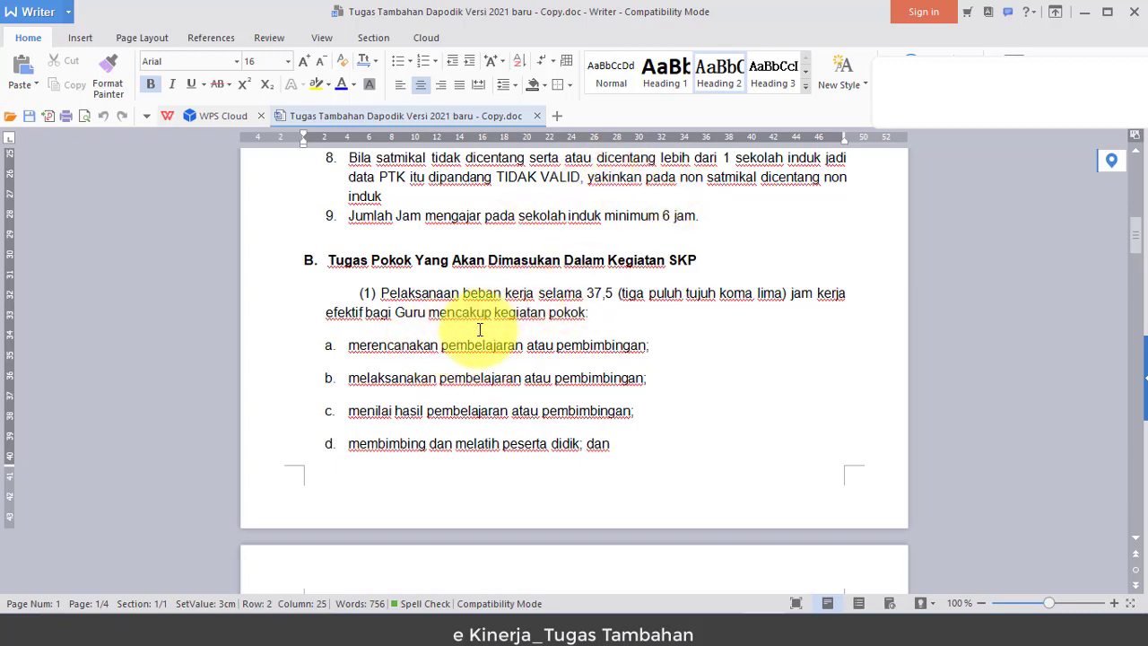
{"action": "scroll", "coordinate": [480, 329], "scroll_direction": "down", "scroll_amount": 3}
{"action": "scroll", "coordinate": [480, 329], "scroll_direction": "down", "scroll_amount": 6}
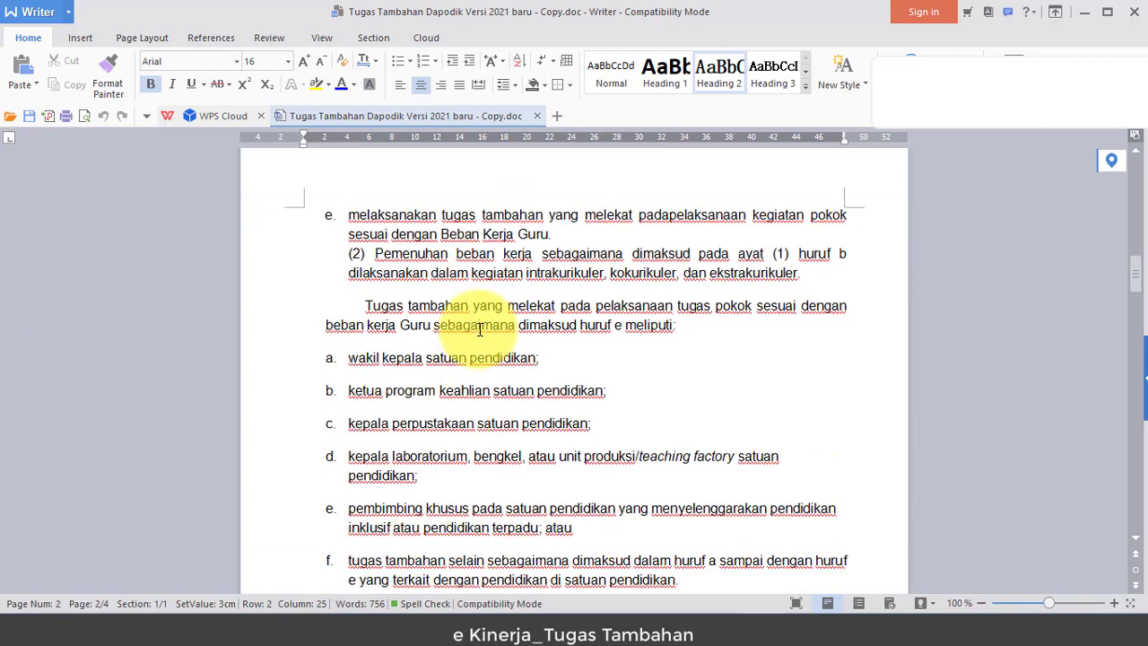
{"action": "scroll", "coordinate": [480, 329], "scroll_direction": "down", "scroll_amount": 2}
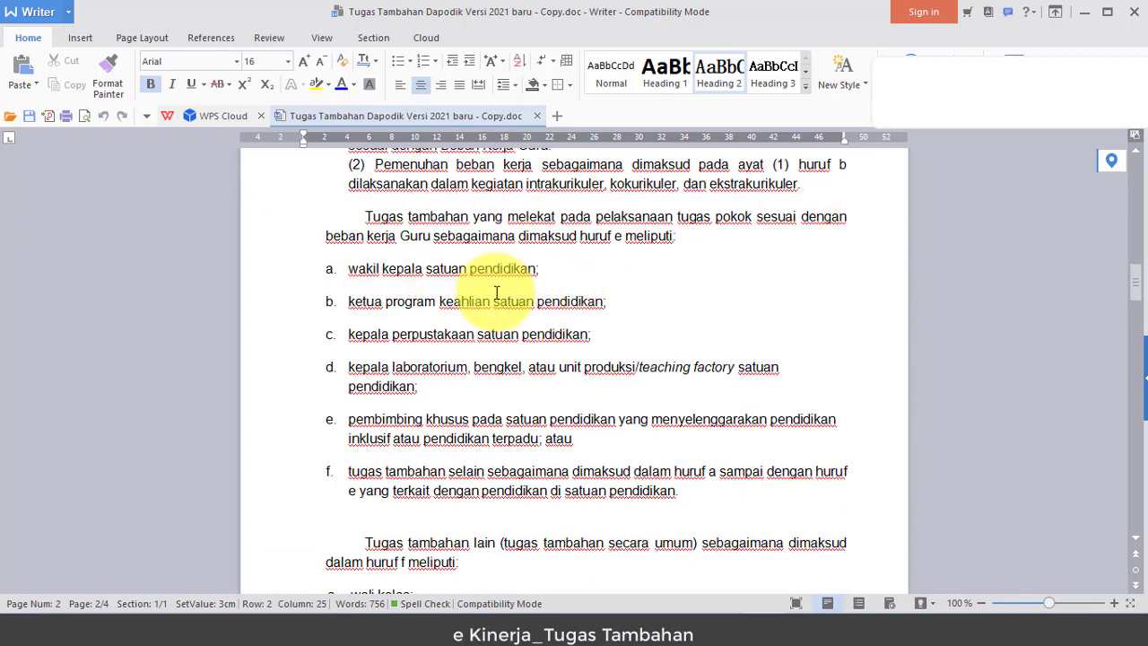
{"action": "left_click", "coordinate": [589, 263]}
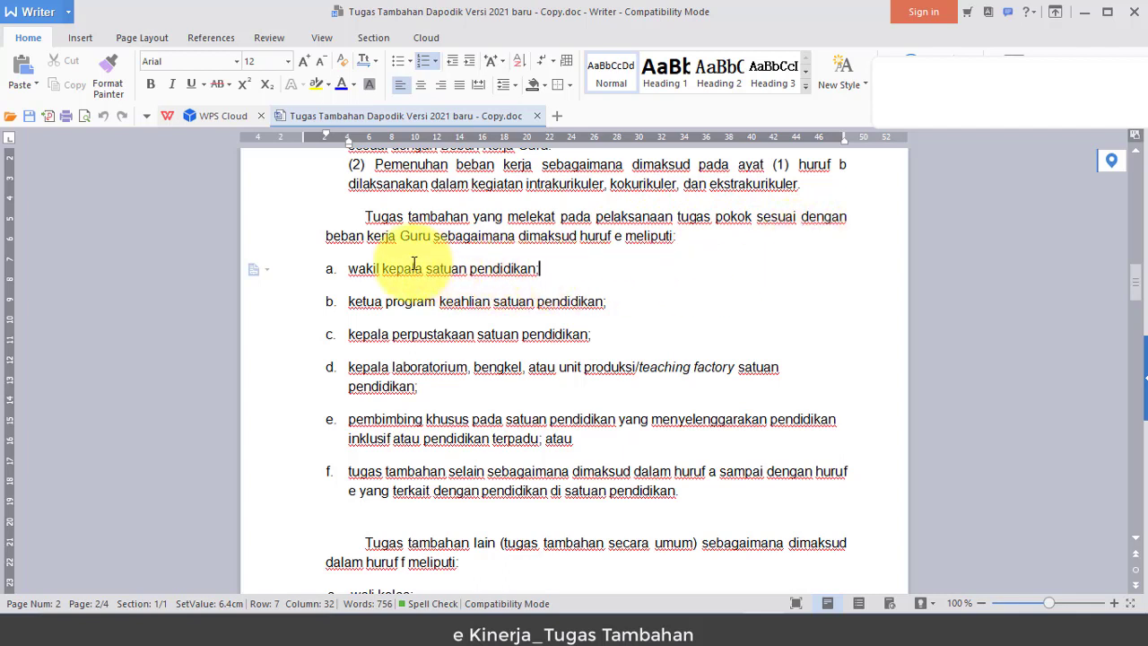
{"action": "scroll", "coordinate": [417, 262], "scroll_direction": "up", "scroll_amount": 3}
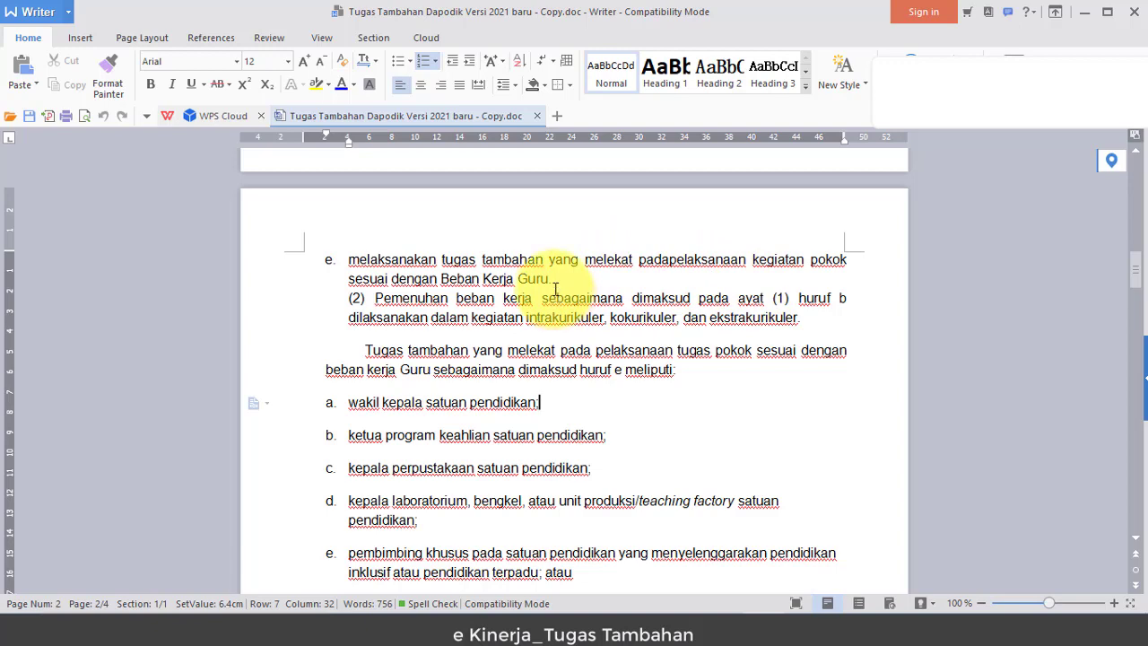
{"action": "scroll", "coordinate": [482, 313], "scroll_direction": "down", "scroll_amount": 2}
{"action": "scroll", "coordinate": [482, 313], "scroll_direction": "down", "scroll_amount": 2}
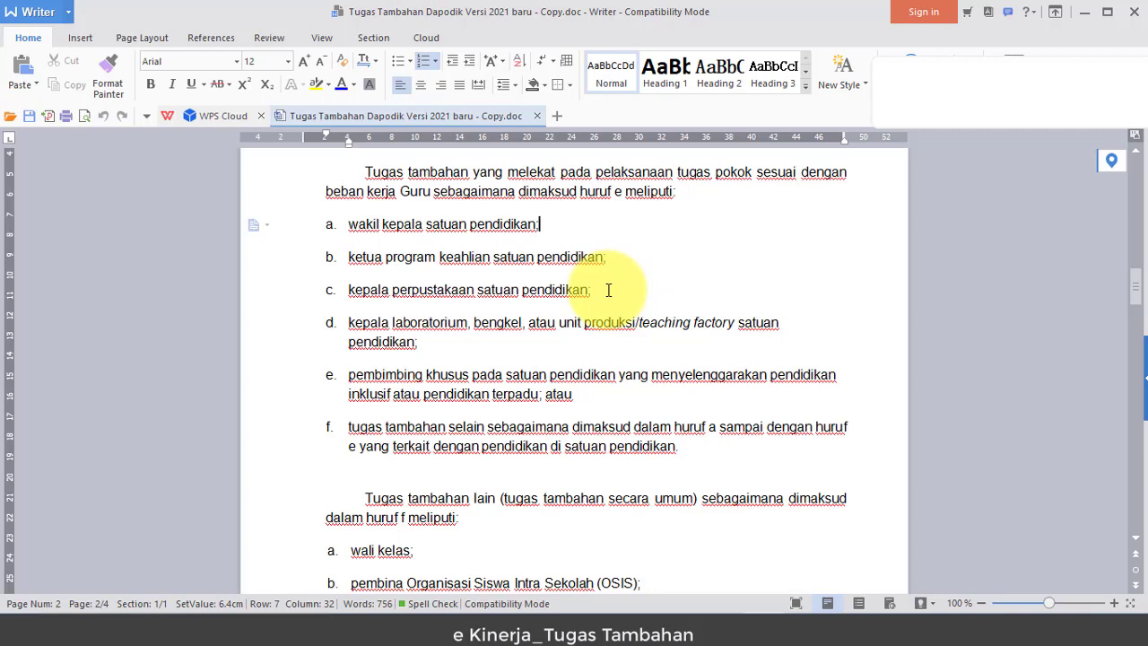
{"action": "left_click", "coordinate": [440, 341]}
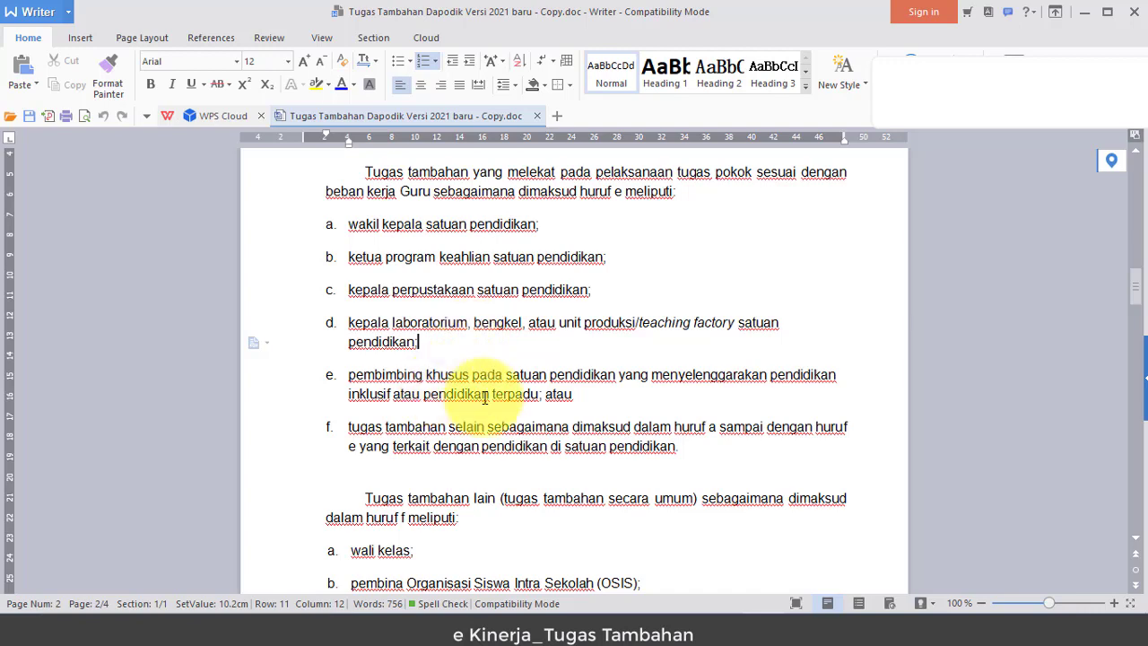
{"action": "scroll", "coordinate": [435, 370], "scroll_direction": "down", "scroll_amount": 2}
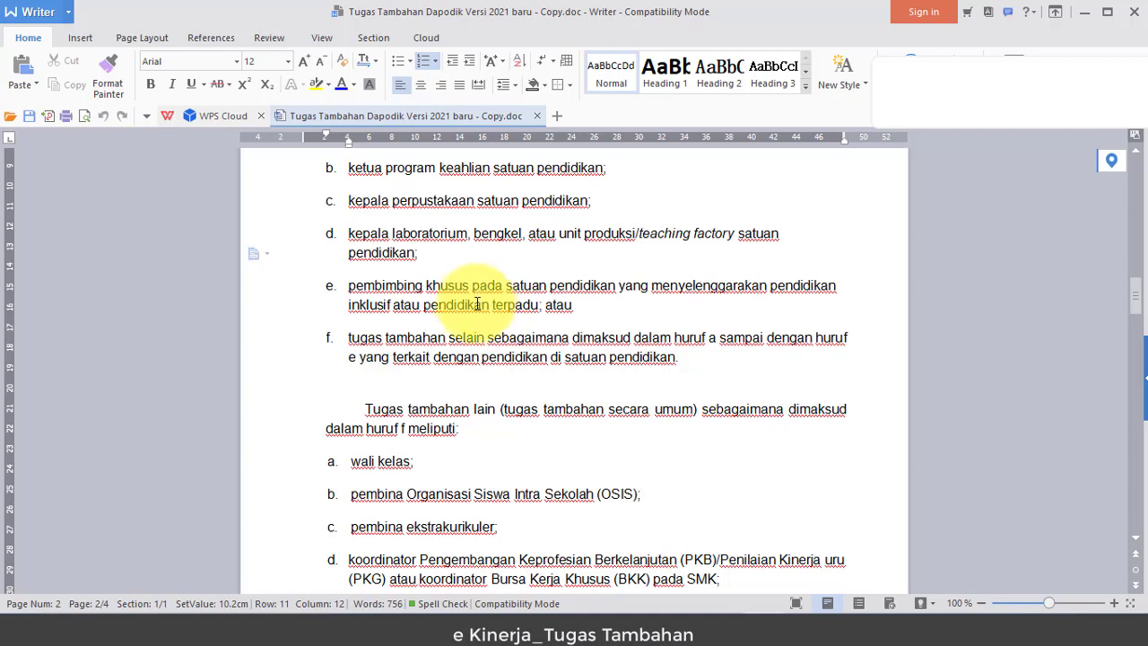
{"action": "left_click", "coordinate": [433, 374]}
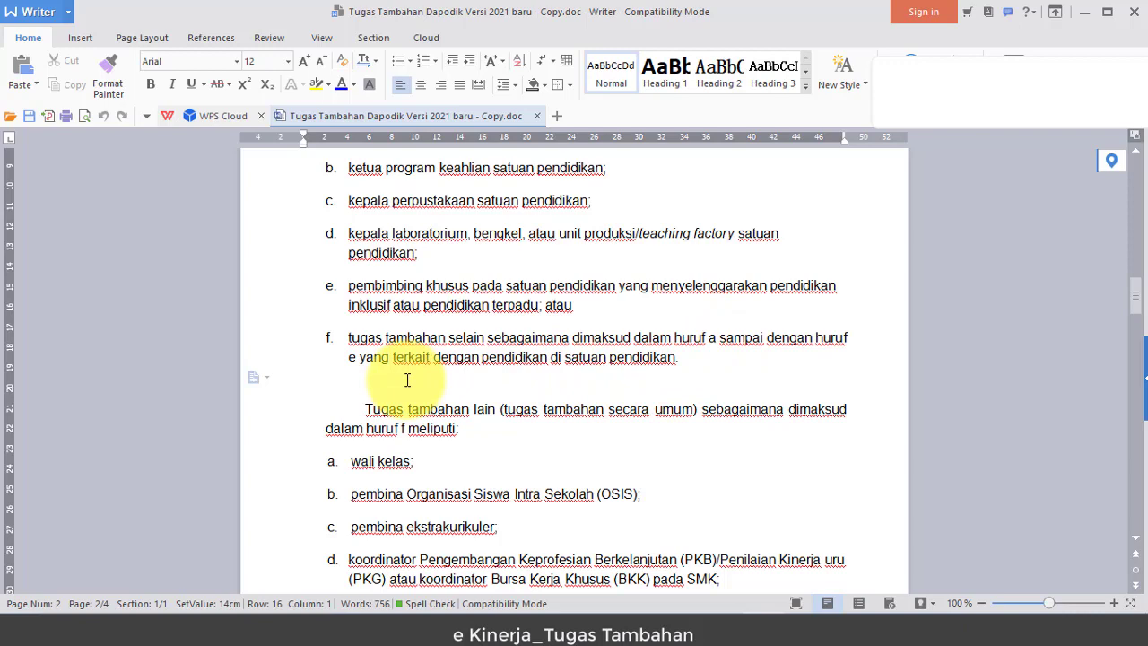
{"action": "scroll", "coordinate": [407, 379], "scroll_direction": "up", "scroll_amount": 3}
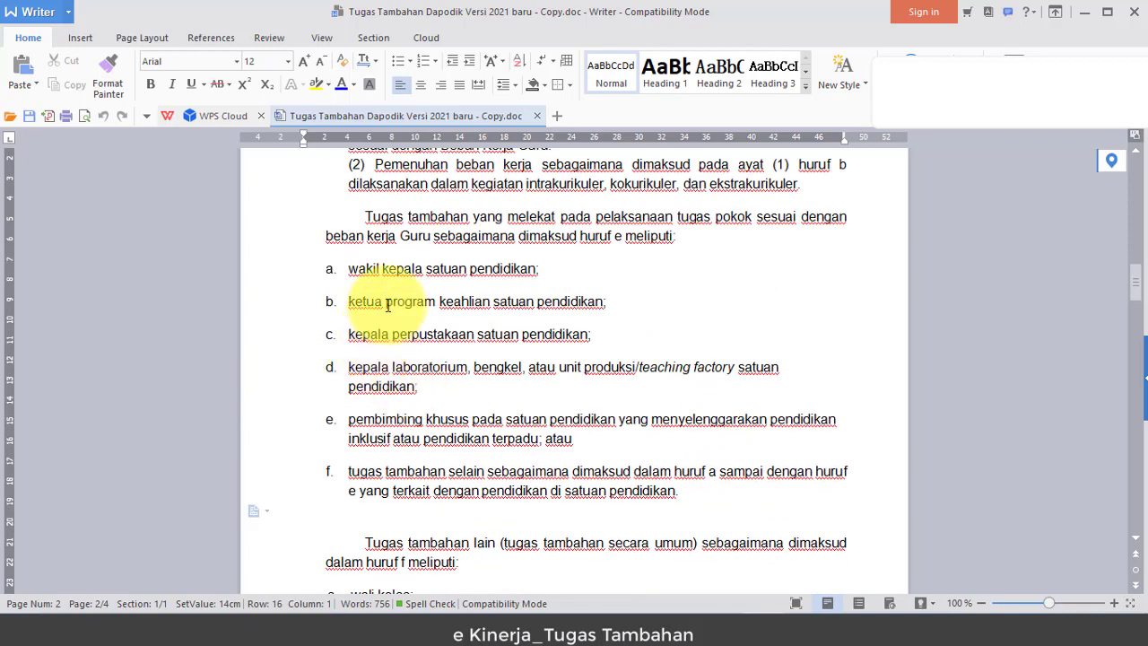
{"action": "left_click", "coordinate": [547, 265]}
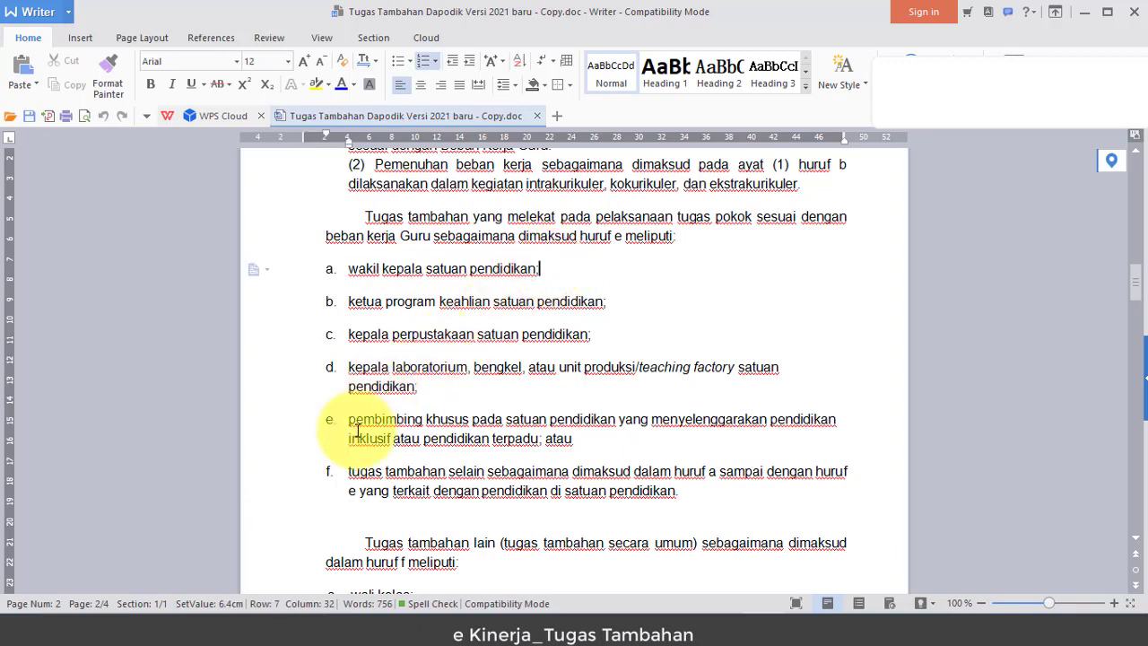
{"action": "left_click", "coordinate": [347, 438]}
Step: Go through the list of other additional duties under letter f, from wali kelas to tutor, and return to the attached duties
{"action": "scroll", "coordinate": [421, 461], "scroll_direction": "down", "scroll_amount": 7}
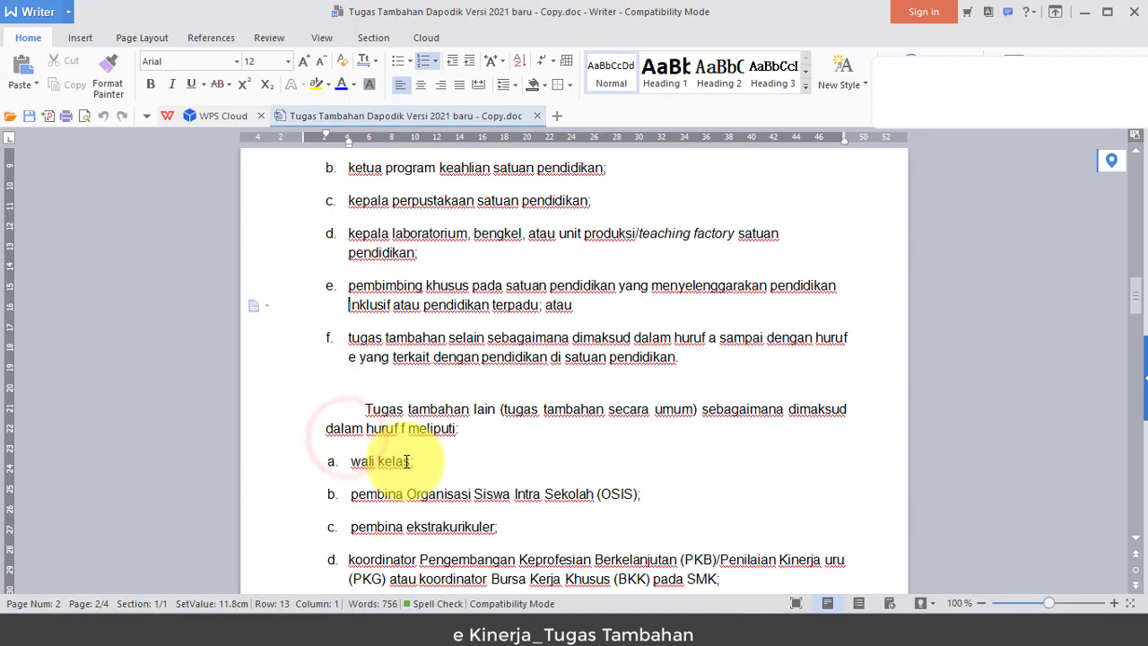
{"action": "scroll", "coordinate": [406, 463], "scroll_direction": "down", "scroll_amount": 1}
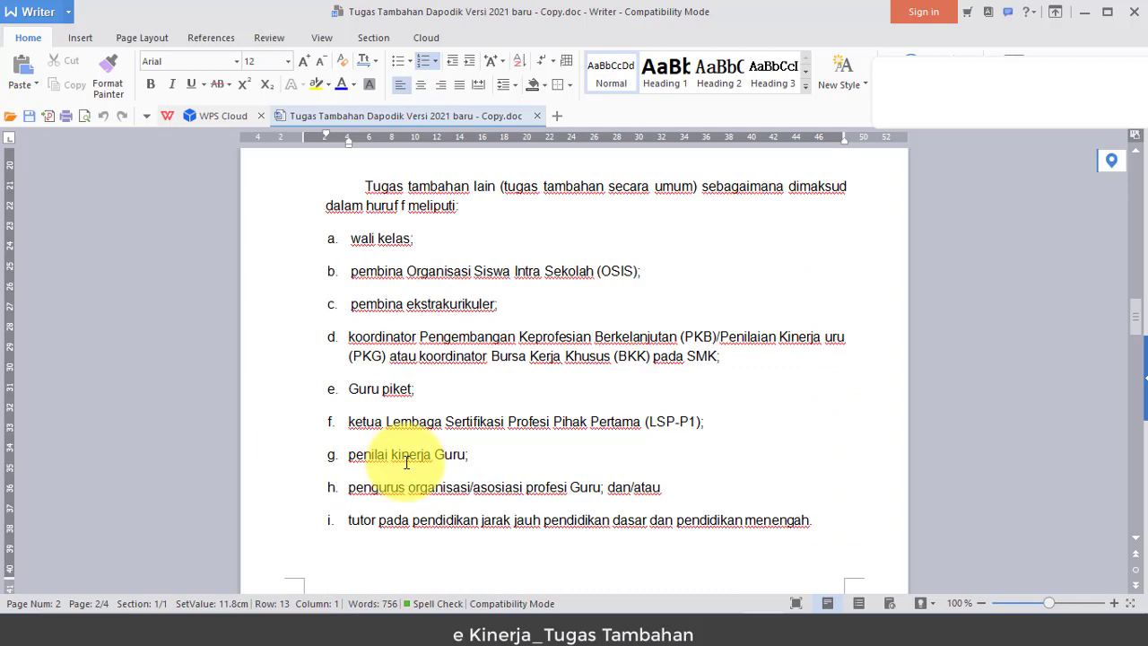
{"action": "left_click", "coordinate": [454, 245]}
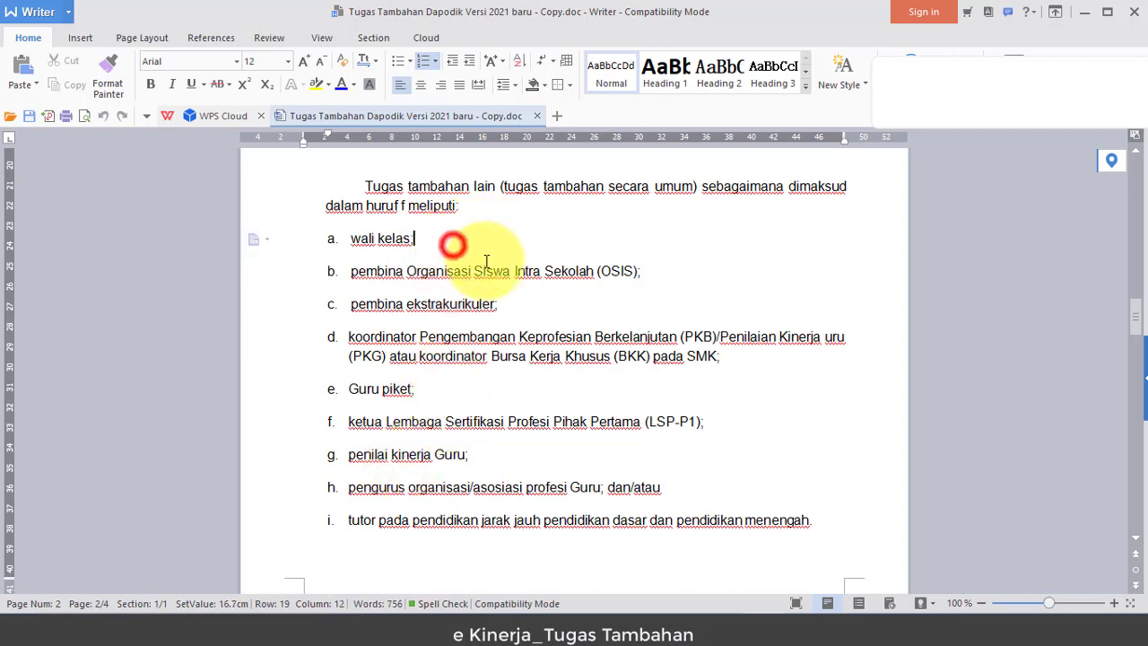
{"action": "left_click", "coordinate": [666, 274]}
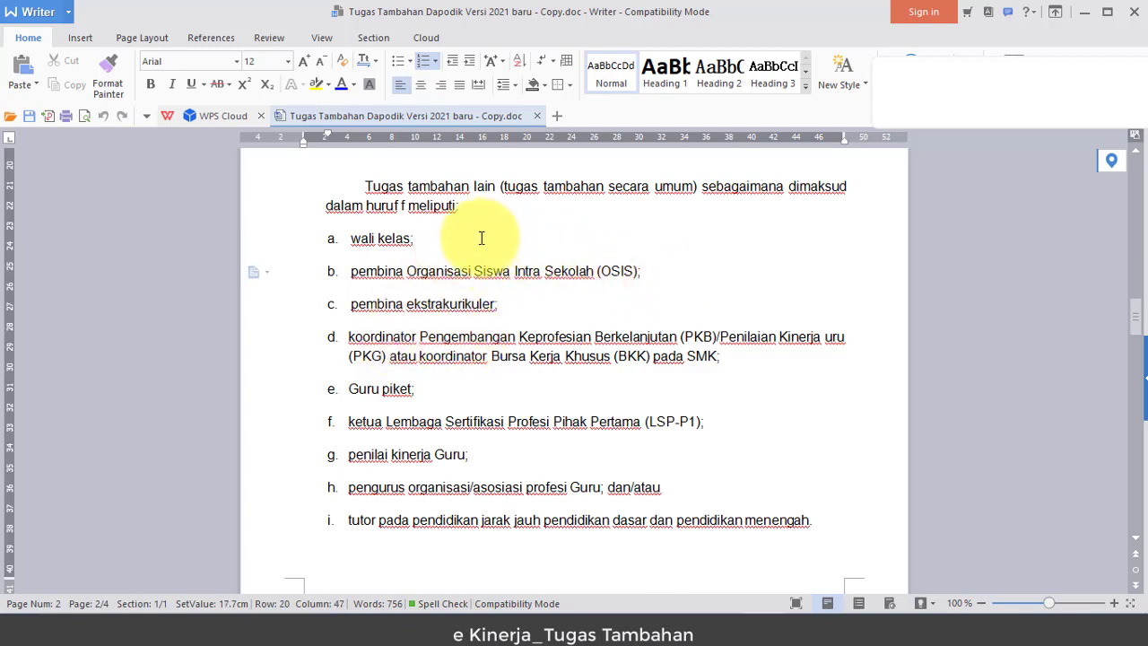
{"action": "left_click", "coordinate": [476, 238]}
{"action": "left_click", "coordinate": [666, 273]}
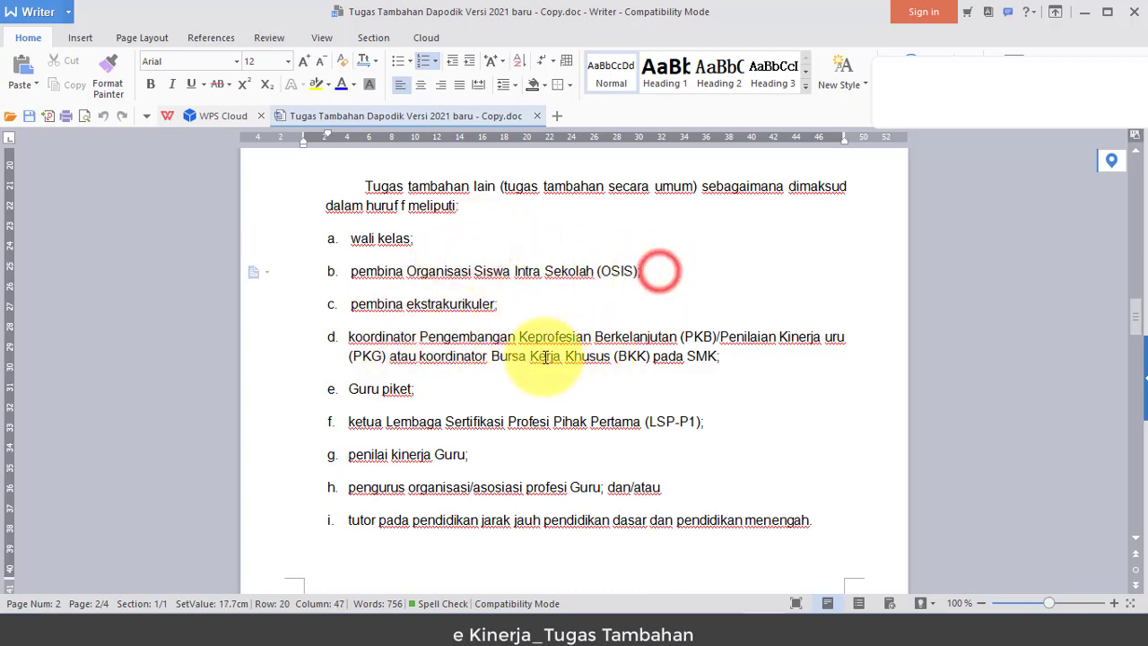
{"action": "left_click", "coordinate": [551, 309]}
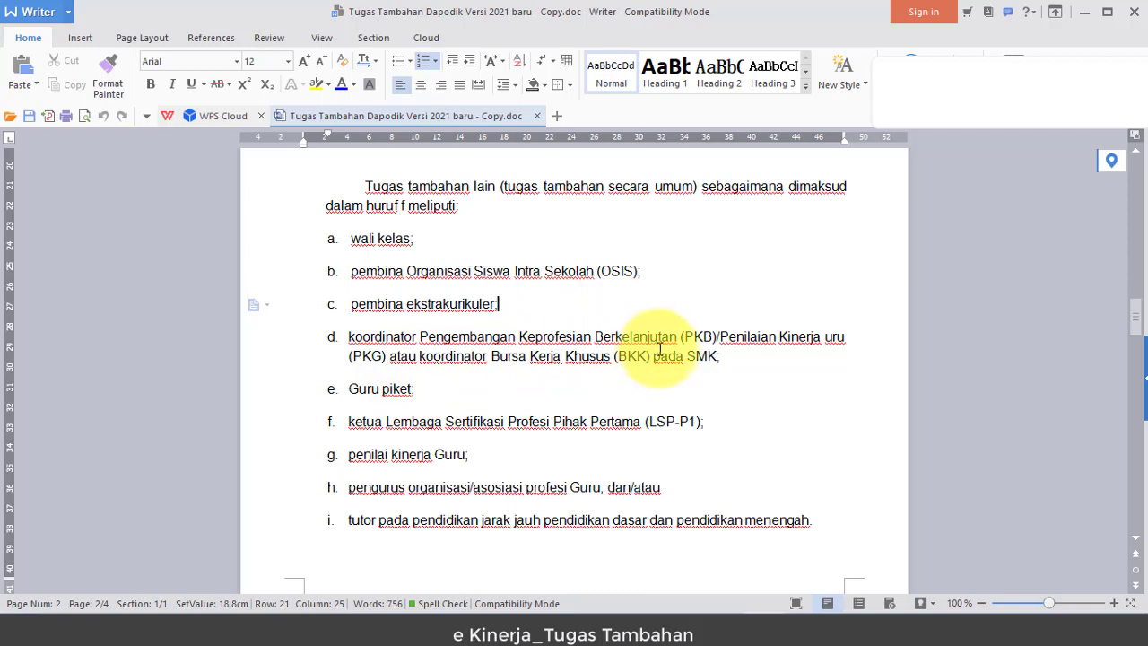
{"action": "left_click", "coordinate": [459, 393]}
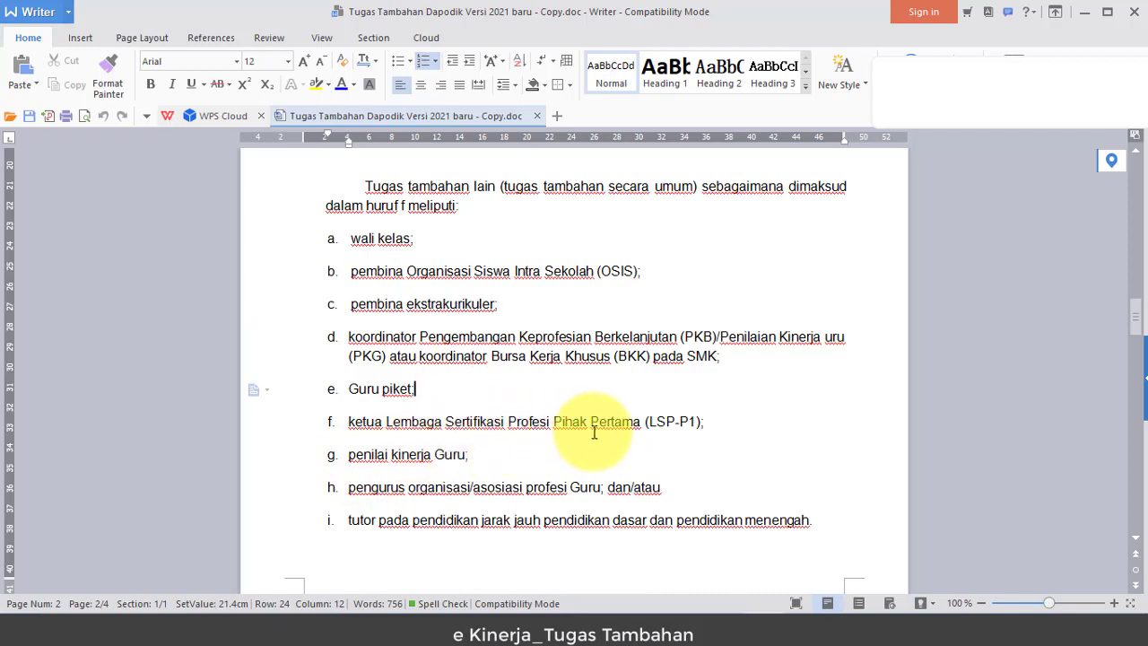
{"action": "left_click", "coordinate": [516, 455]}
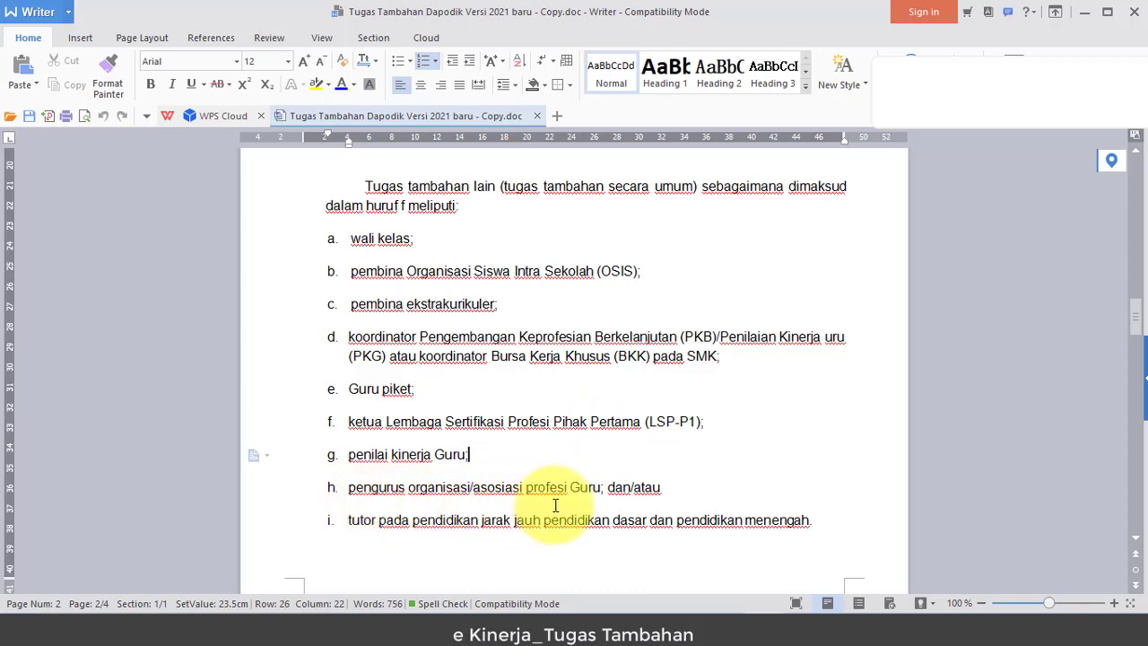
{"action": "left_click", "coordinate": [677, 486]}
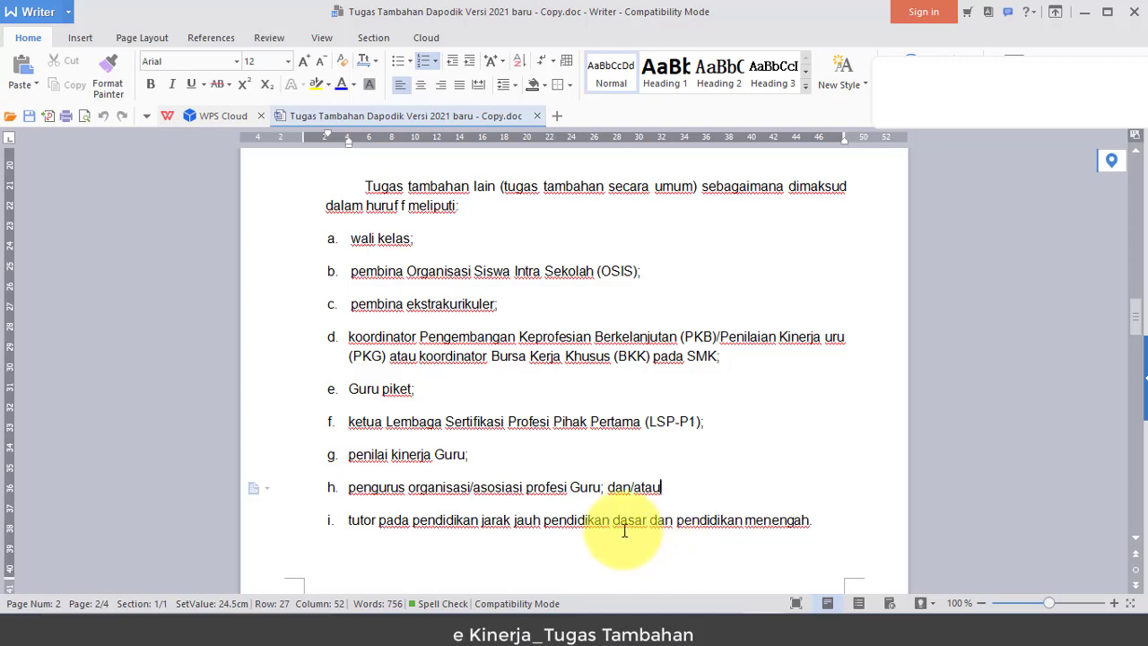
{"action": "scroll", "coordinate": [619, 527], "scroll_direction": "up", "scroll_amount": 6}
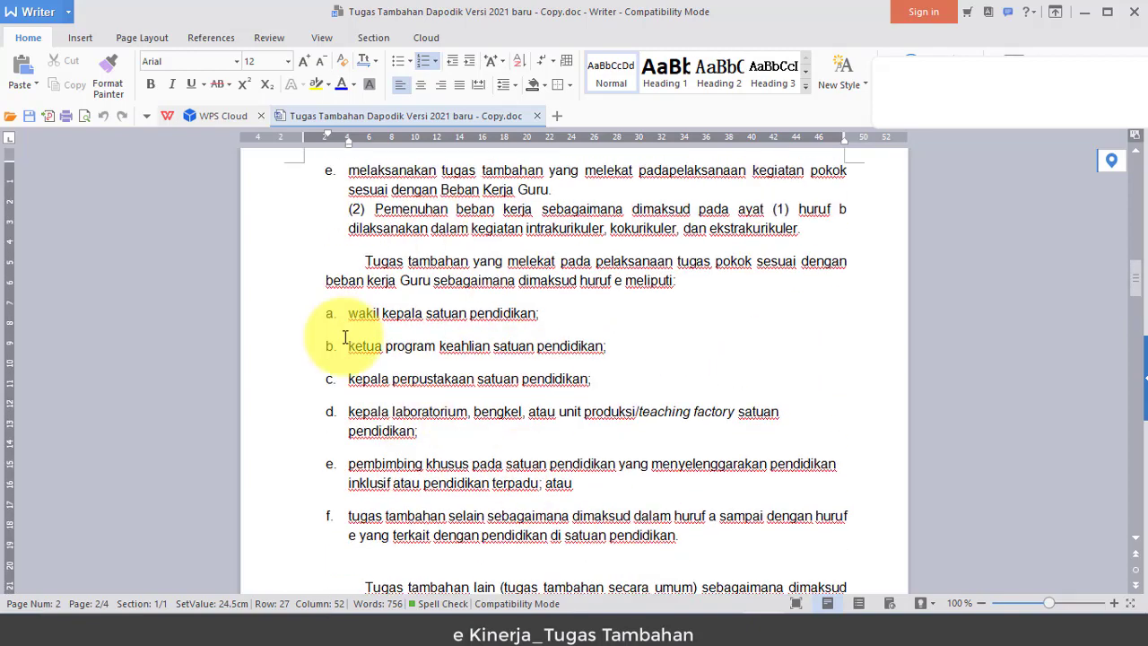
Step: Compare the general additional duties under letter f with the duties attached to the teacher's workload
{"action": "scroll", "coordinate": [415, 432], "scroll_direction": "down", "scroll_amount": 2}
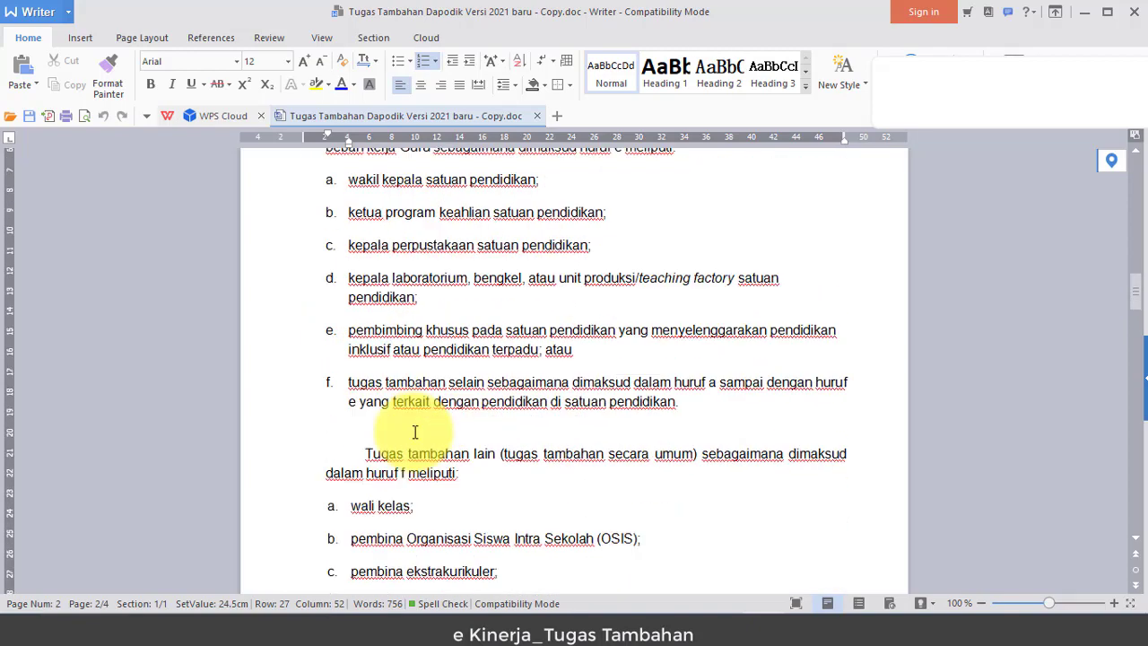
{"action": "scroll", "coordinate": [415, 432], "scroll_direction": "down", "scroll_amount": 4}
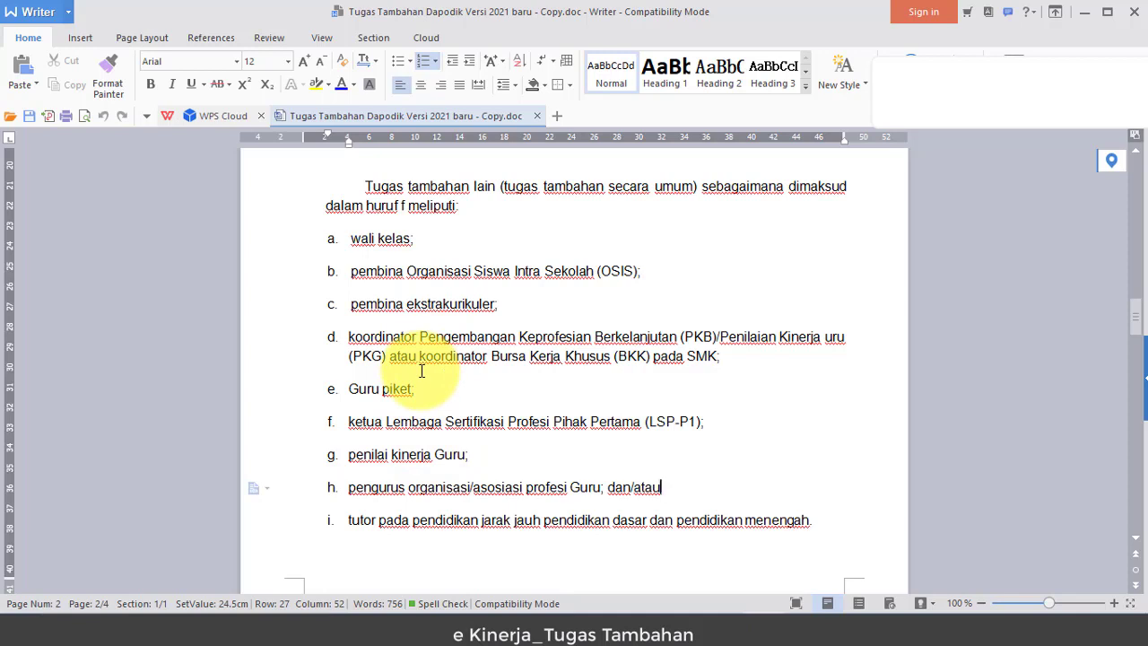
{"action": "scroll", "coordinate": [422, 370], "scroll_direction": "up", "scroll_amount": 1}
{"action": "scroll", "coordinate": [422, 370], "scroll_direction": "up", "scroll_amount": 2}
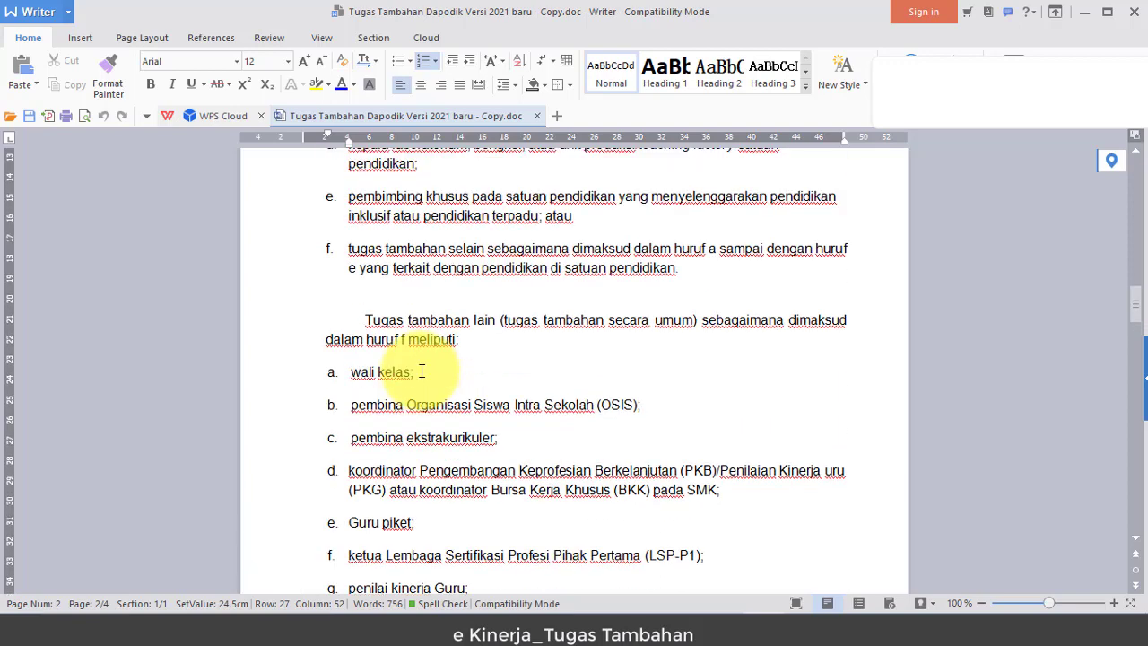
{"action": "scroll", "coordinate": [422, 371], "scroll_direction": "up", "scroll_amount": 3}
{"action": "scroll", "coordinate": [421, 371], "scroll_direction": "up", "scroll_amount": 2}
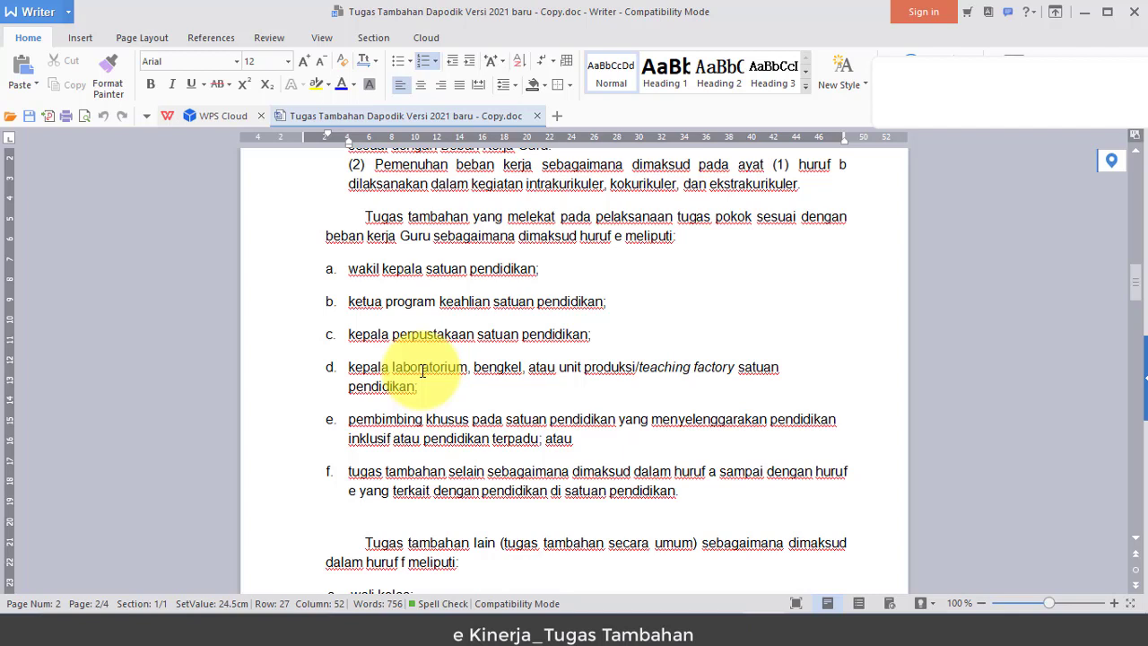
Step: Highlight the attached duties a to f and the other additional duties a to i to contrast the two lists
{"action": "left_click_drag", "start_coordinate": [276, 265], "coordinate": [266, 520]}
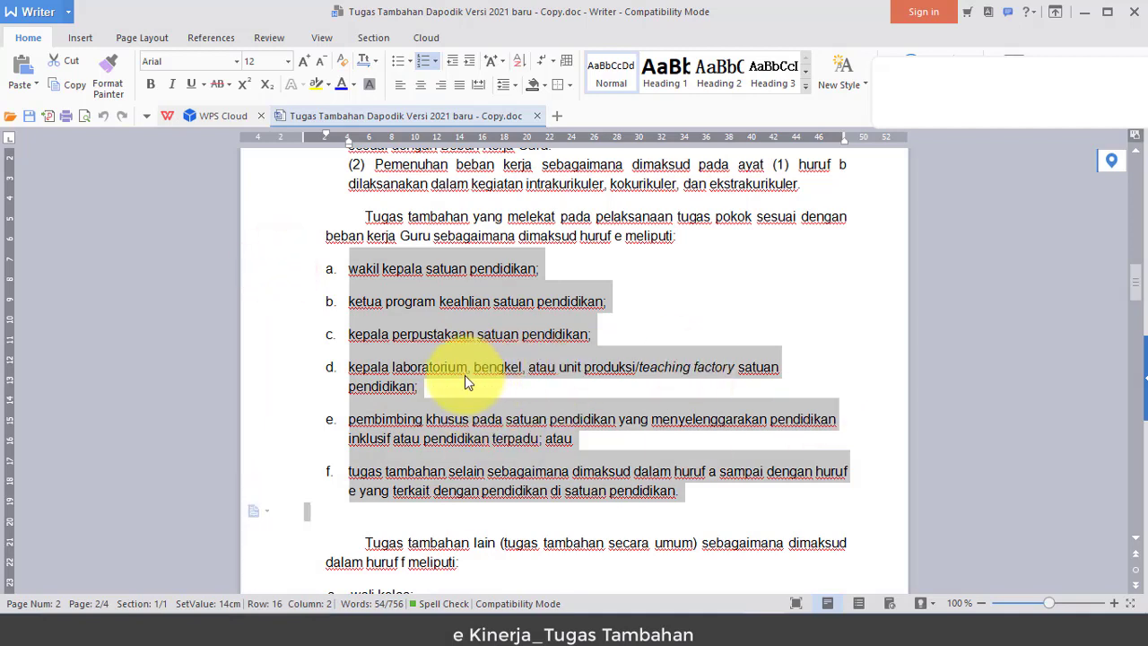
{"action": "scroll", "coordinate": [465, 375], "scroll_direction": "down", "scroll_amount": 7}
{"action": "left_click", "coordinate": [292, 241]}
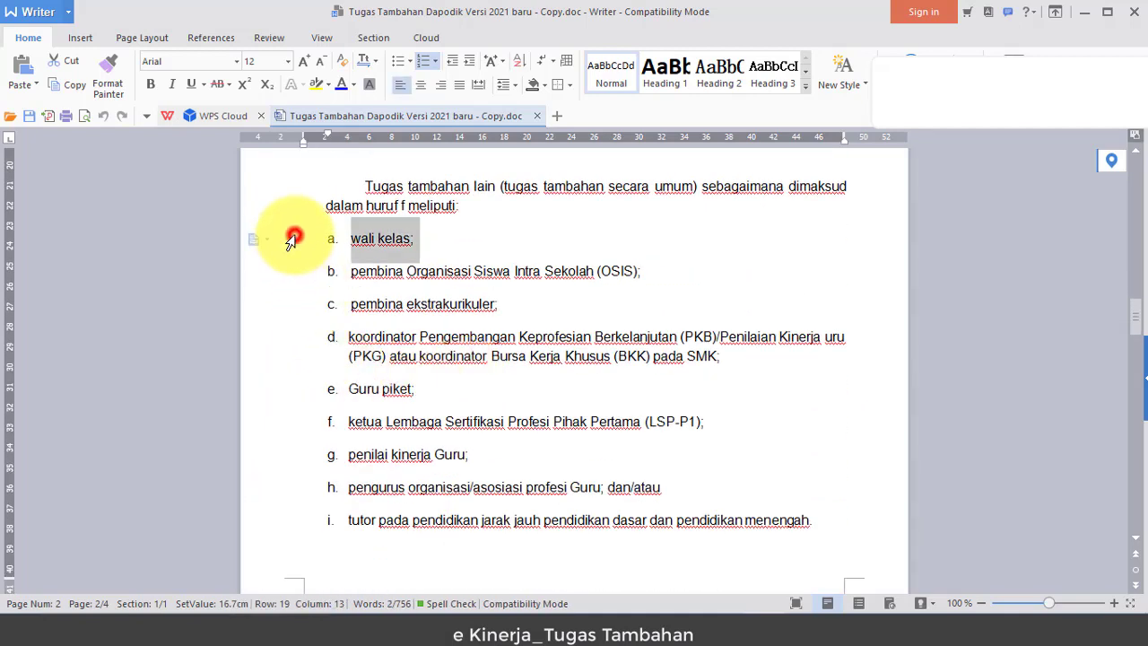
{"action": "left_click_drag", "start_coordinate": [292, 240], "coordinate": [296, 534]}
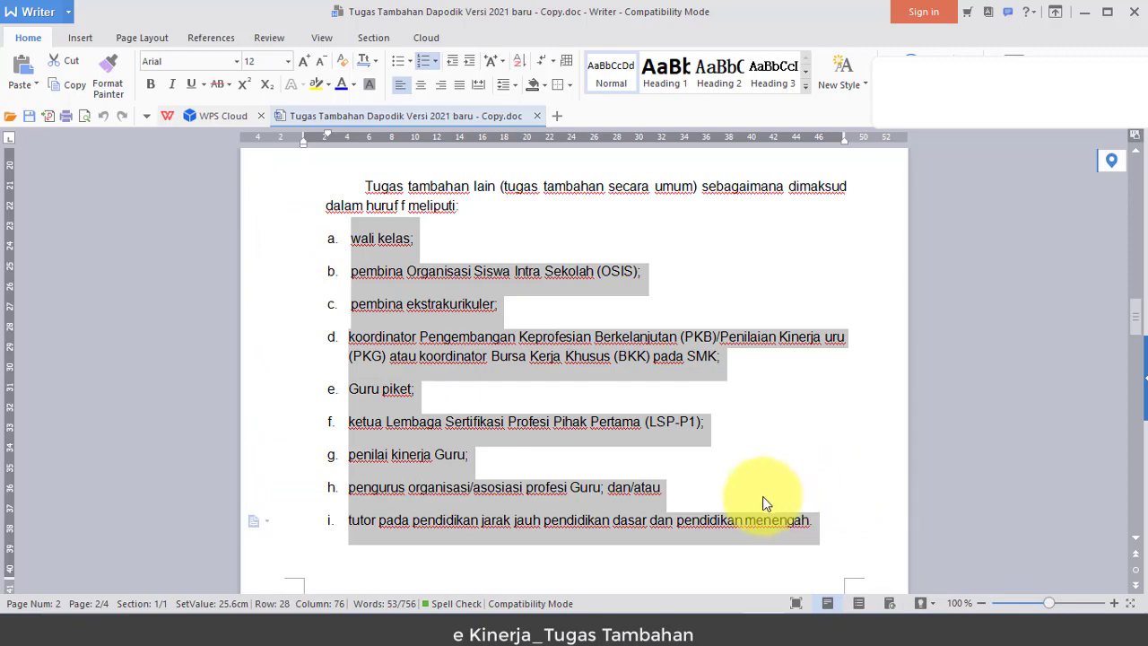
{"action": "scroll", "coordinate": [728, 485], "scroll_direction": "up", "scroll_amount": 7}
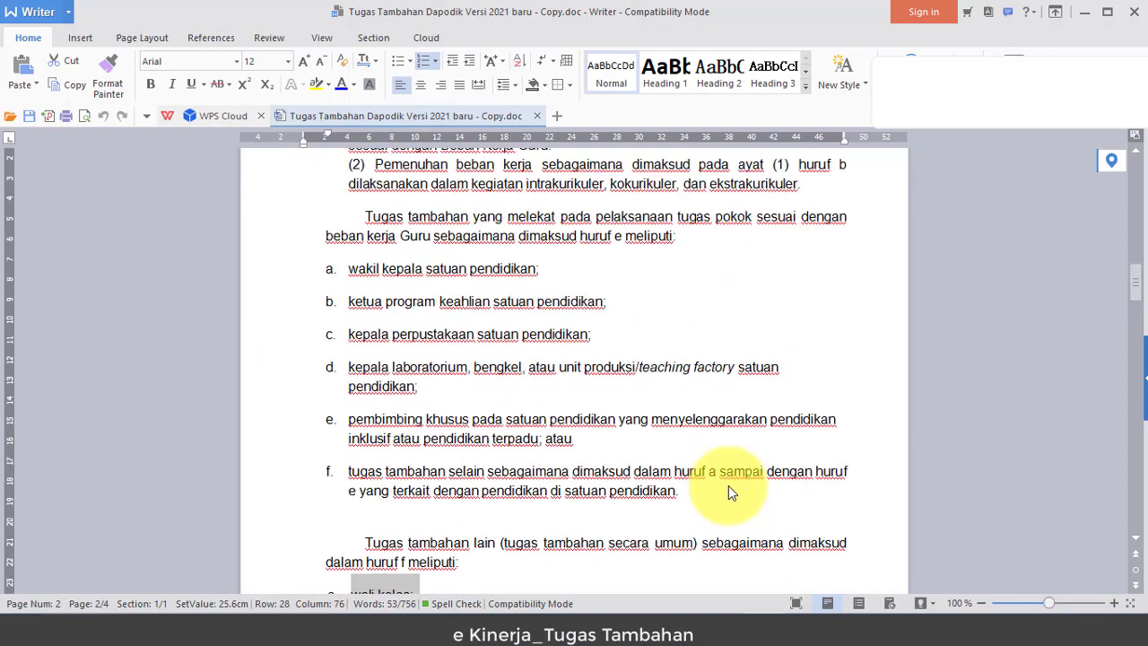
{"action": "scroll", "coordinate": [728, 491], "scroll_direction": "up", "scroll_amount": 1}
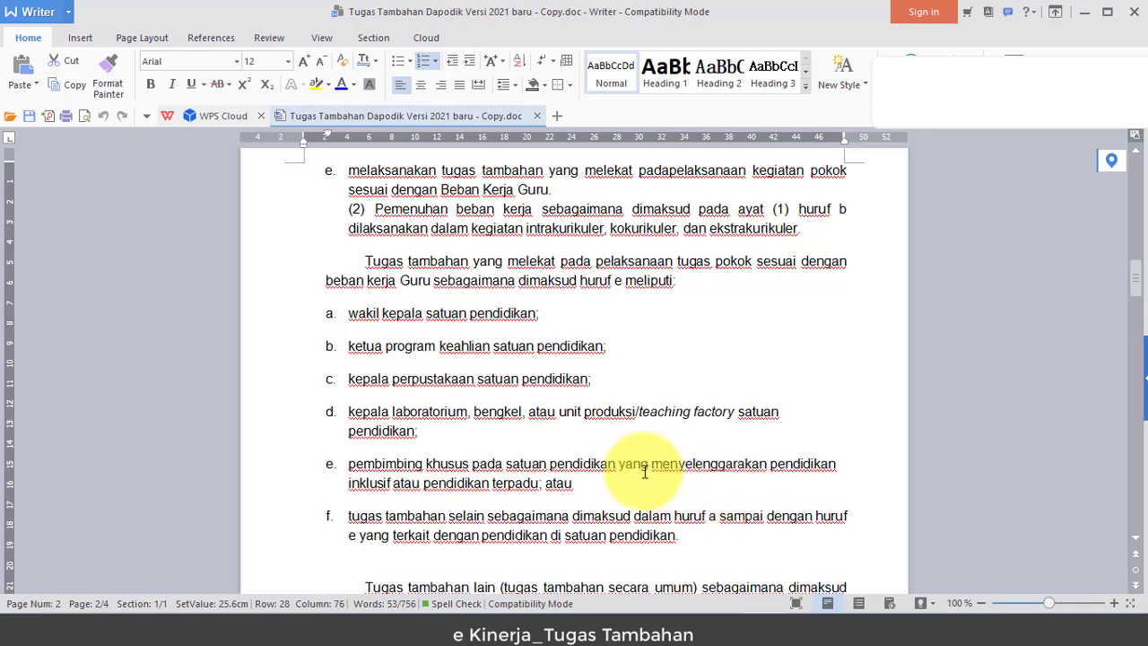
Step: Examine the other additional duties list, marking the wali kelas, Guru piket and penilai kinerja Guru items
{"action": "scroll", "coordinate": [637, 471], "scroll_direction": "down", "scroll_amount": 3}
{"action": "scroll", "coordinate": [630, 471], "scroll_direction": "down", "scroll_amount": 6}
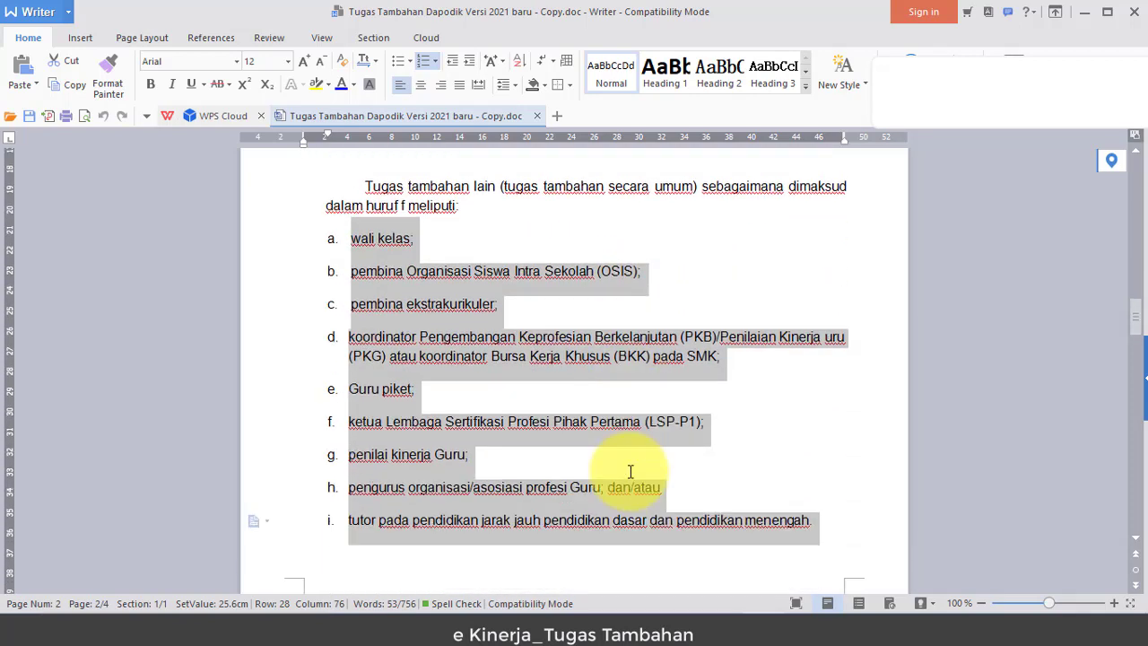
{"action": "left_click", "coordinate": [427, 238]}
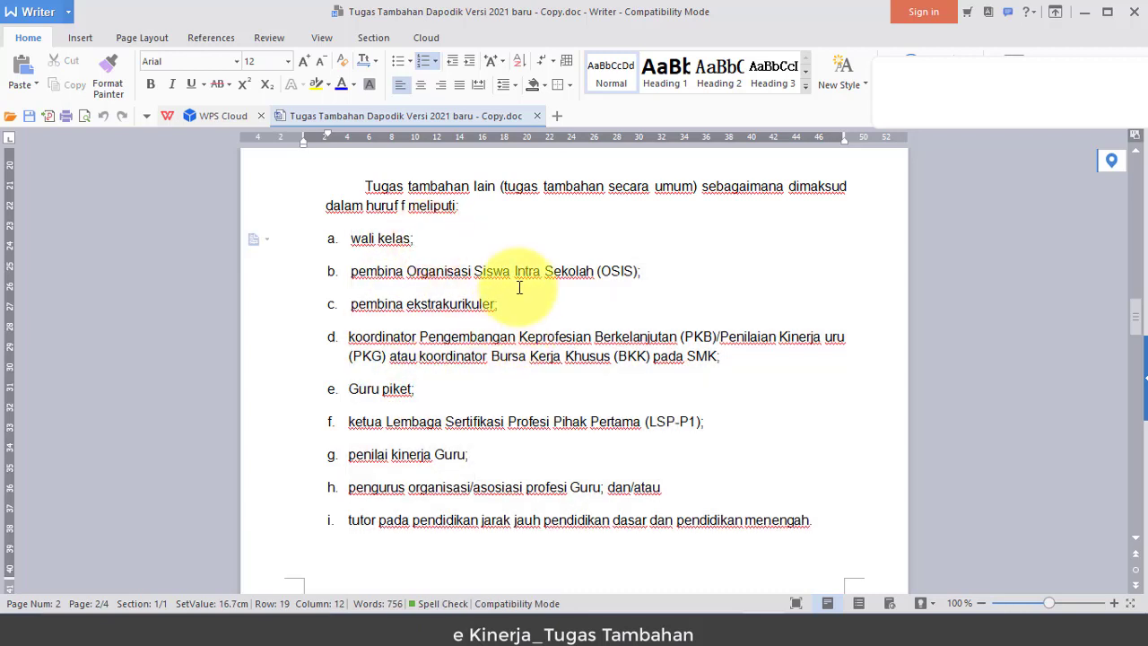
{"action": "left_click", "coordinate": [476, 384]}
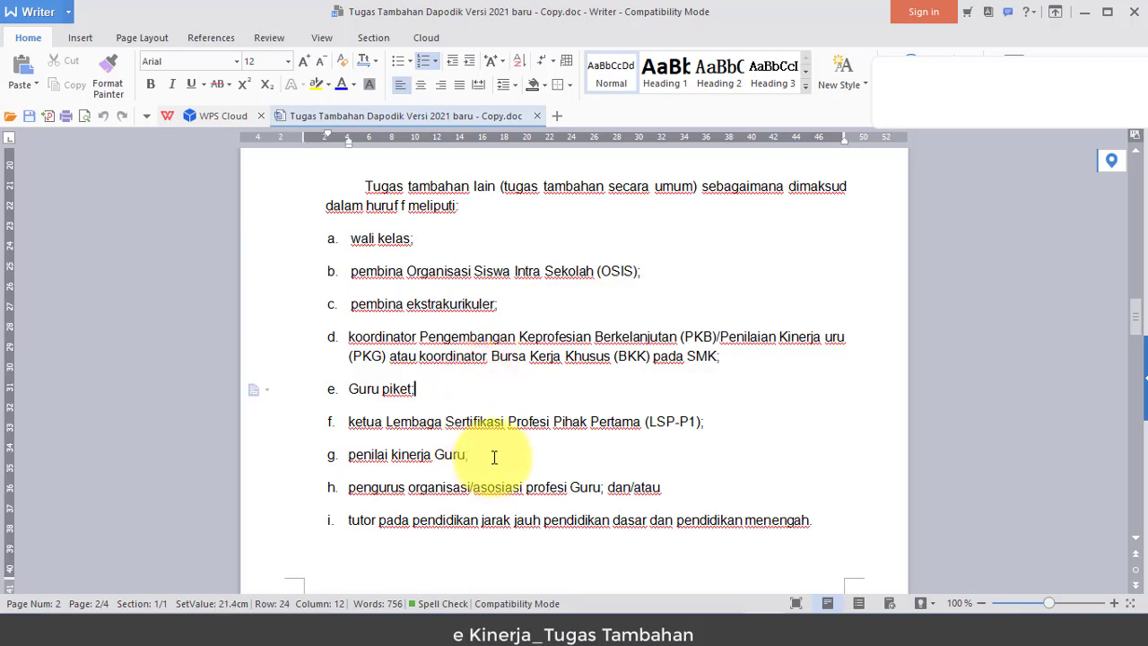
{"action": "left_click", "coordinate": [492, 457]}
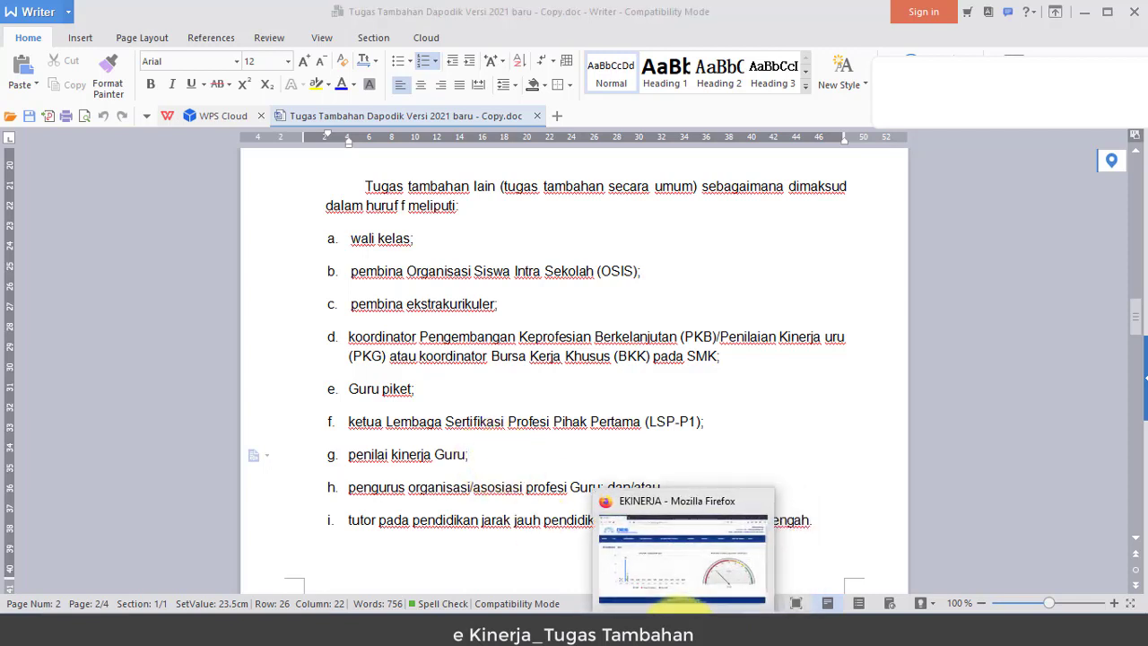
Step: Check the DES dashboard in Firefox and return to the Writer document to review its title and section A validation rules
{"action": "left_click", "coordinate": [695, 561]}
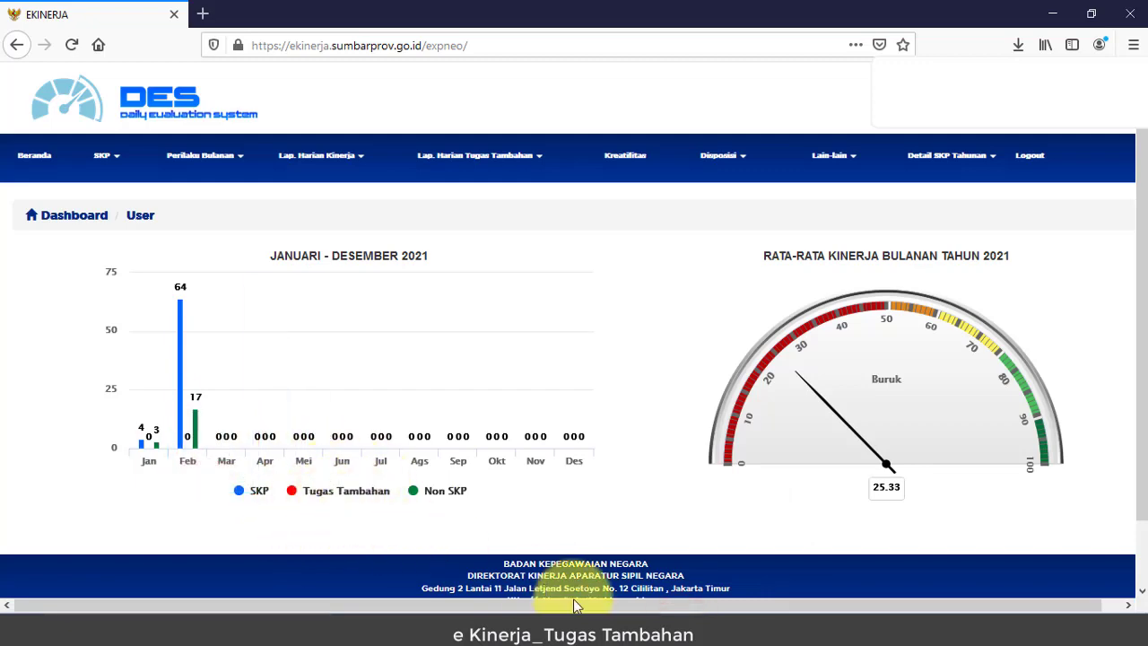
{"action": "left_click", "coordinate": [758, 606]}
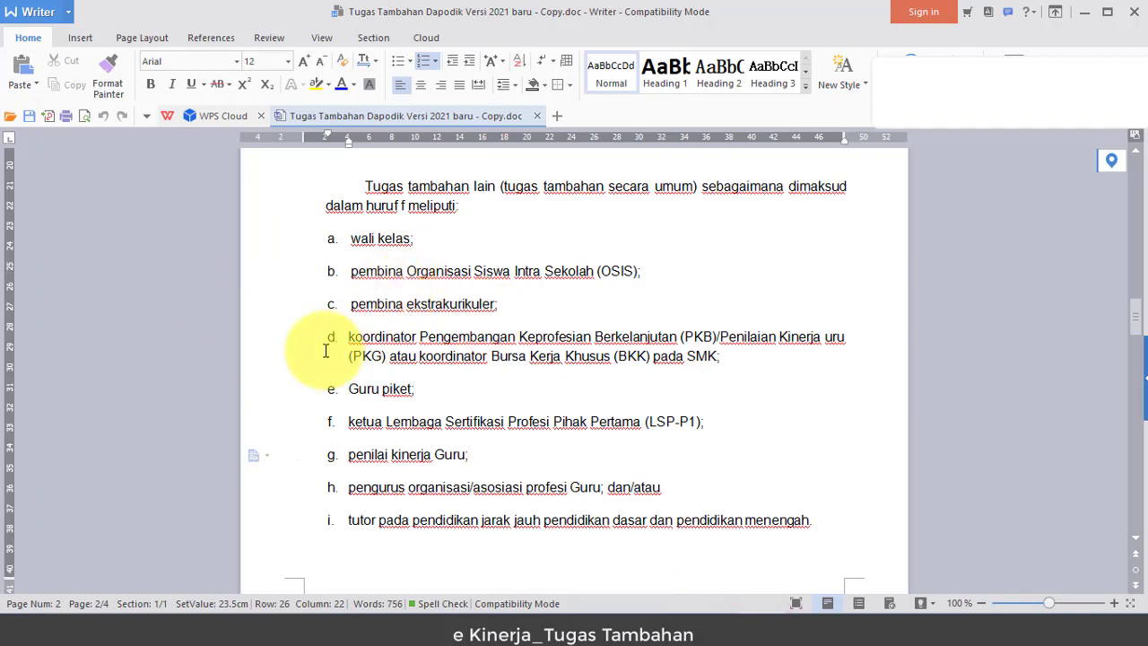
{"action": "scroll", "coordinate": [326, 351], "scroll_direction": "up", "scroll_amount": 5}
{"action": "scroll", "coordinate": [326, 350], "scroll_direction": "up", "scroll_amount": 15}
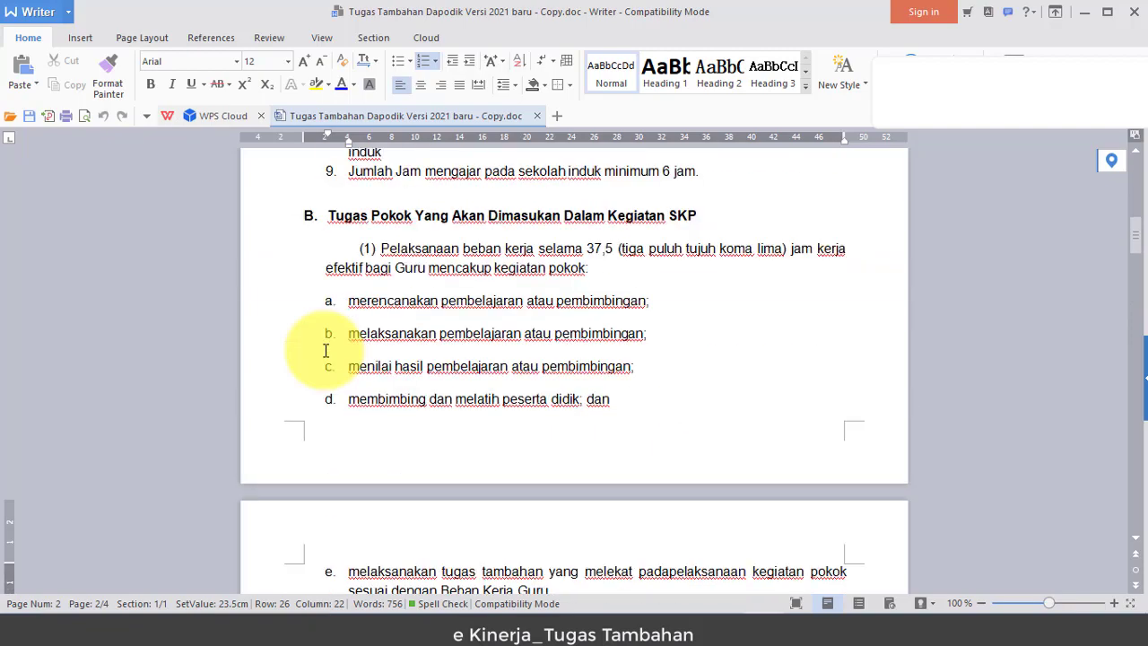
{"action": "scroll", "coordinate": [325, 350], "scroll_direction": "up", "scroll_amount": 1}
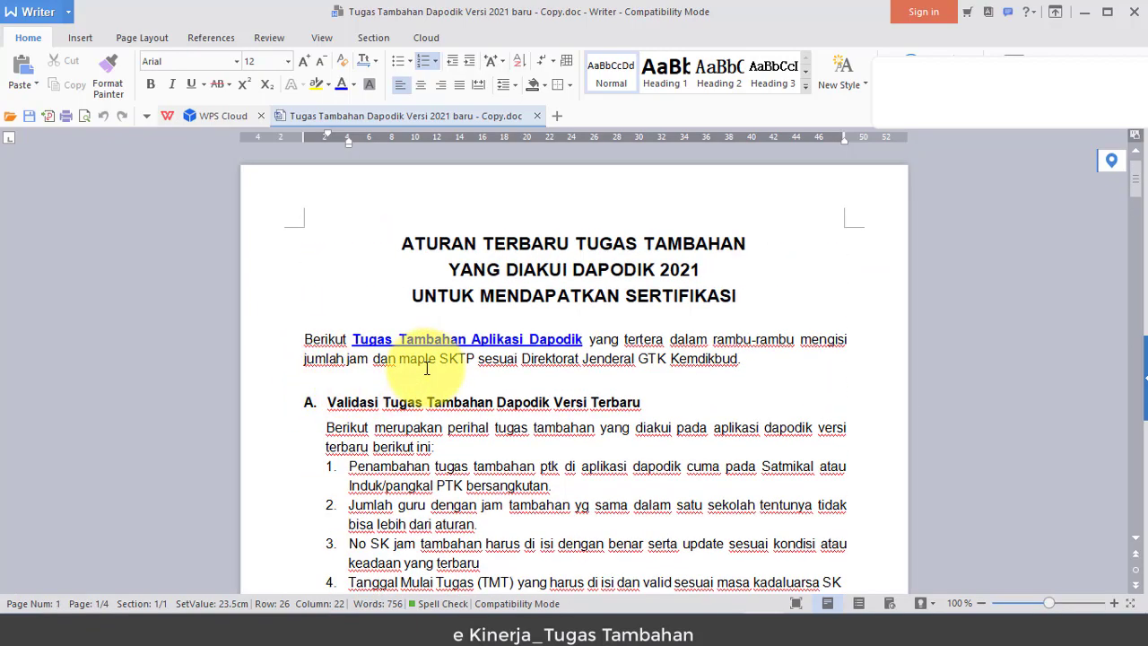
{"action": "scroll", "coordinate": [427, 367], "scroll_direction": "down", "scroll_amount": 7}
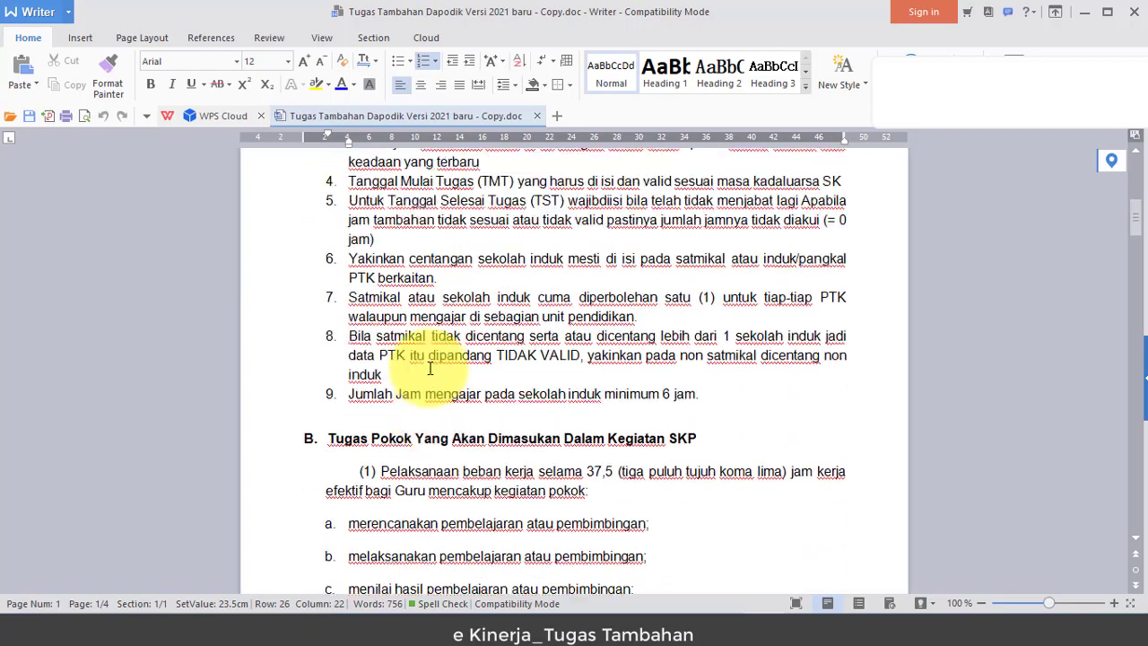
{"action": "scroll", "coordinate": [436, 368], "scroll_direction": "up", "scroll_amount": 7}
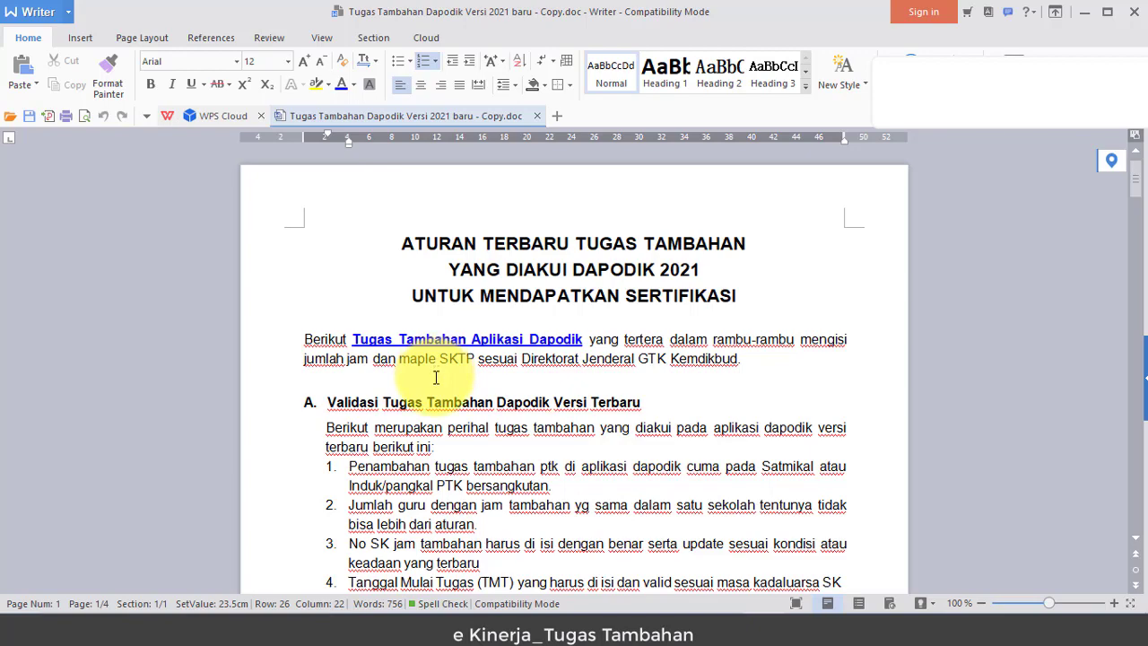
{"action": "scroll", "coordinate": [436, 378], "scroll_direction": "down", "scroll_amount": 5}
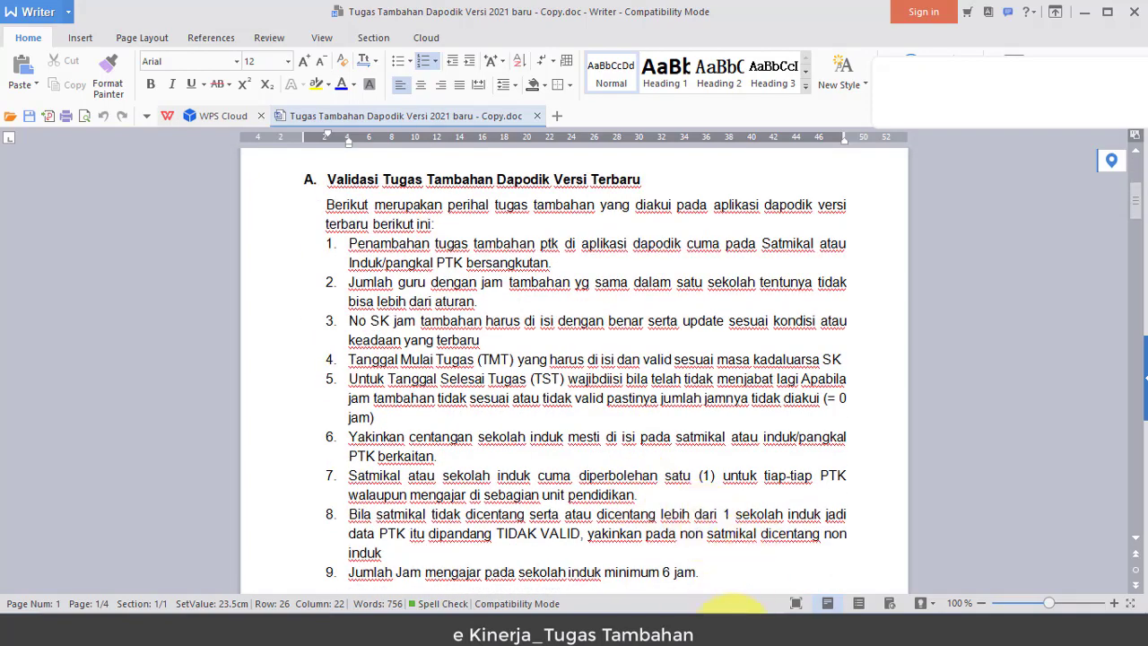
Step: Switch to the February 2021 daily SKP report in WPS Spreadsheets and examine the column headers from No. to SKP Bulanan
{"action": "left_click", "coordinate": [721, 627]}
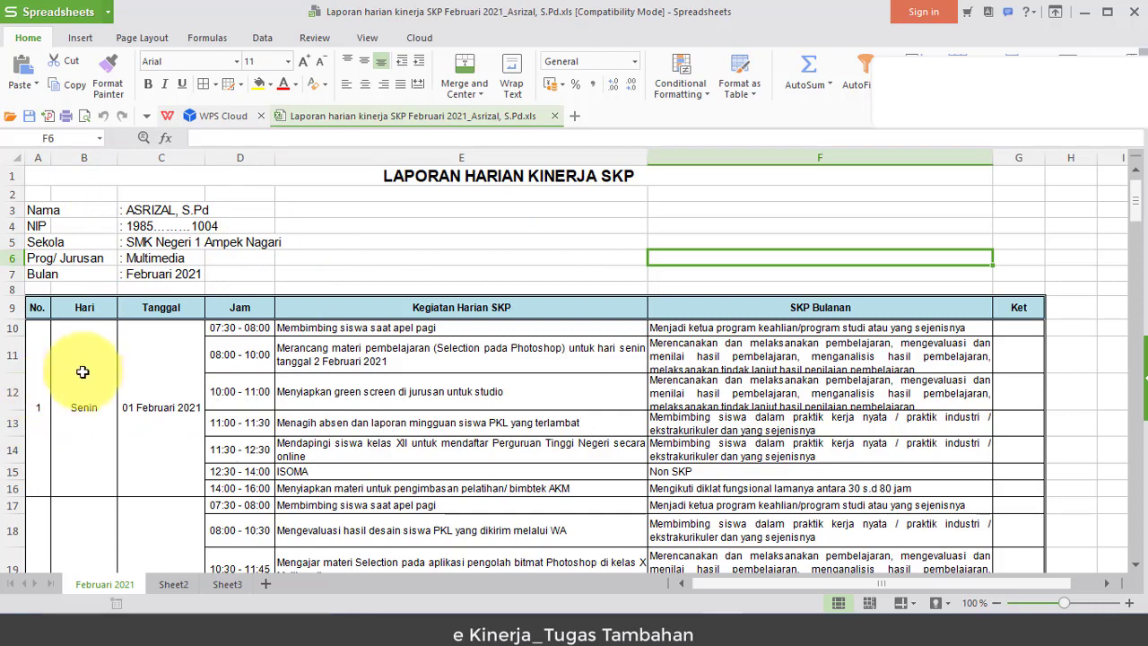
{"action": "left_click", "coordinate": [32, 308]}
{"action": "left_click", "coordinate": [98, 308]}
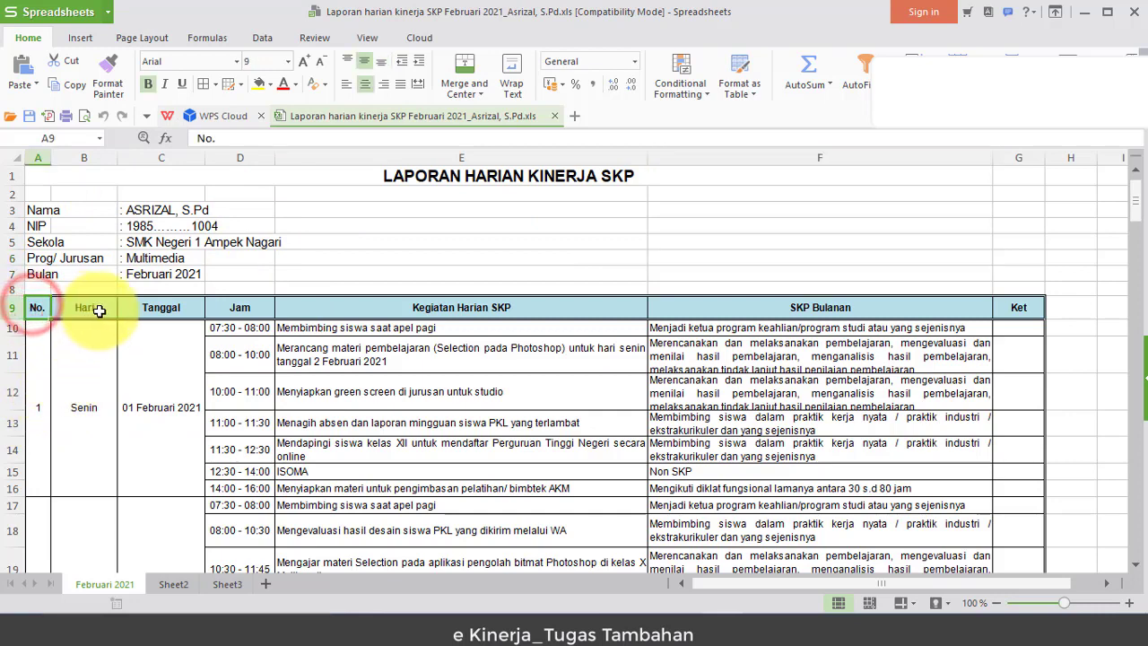
{"action": "left_click", "coordinate": [155, 307]}
{"action": "left_click", "coordinate": [238, 307]}
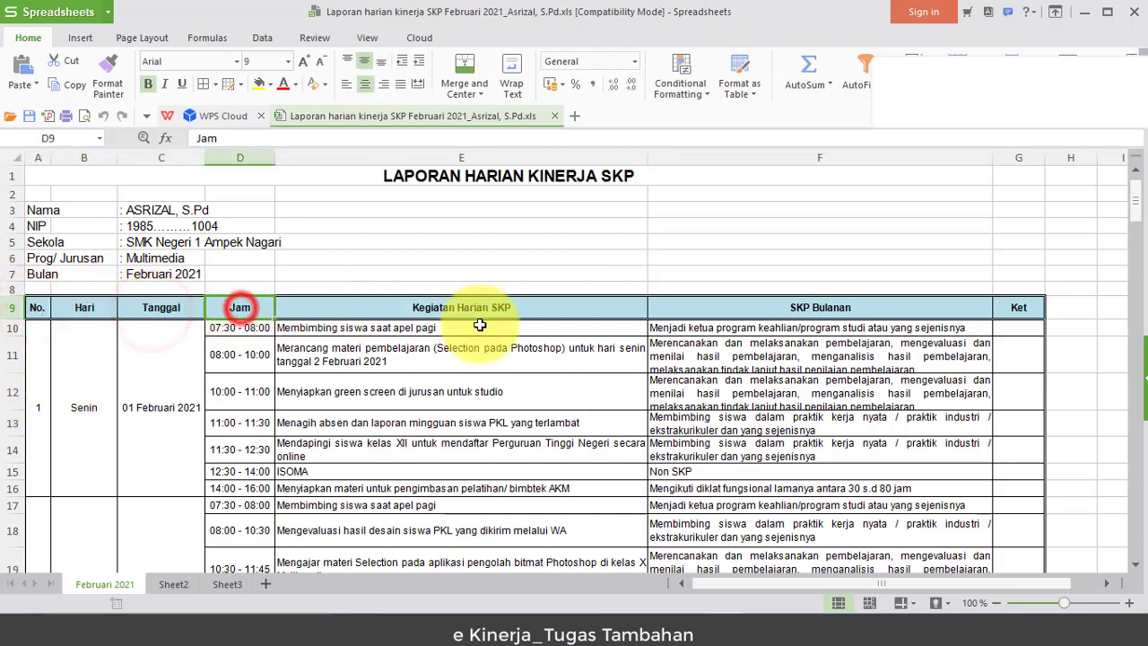
{"action": "left_click", "coordinate": [529, 306]}
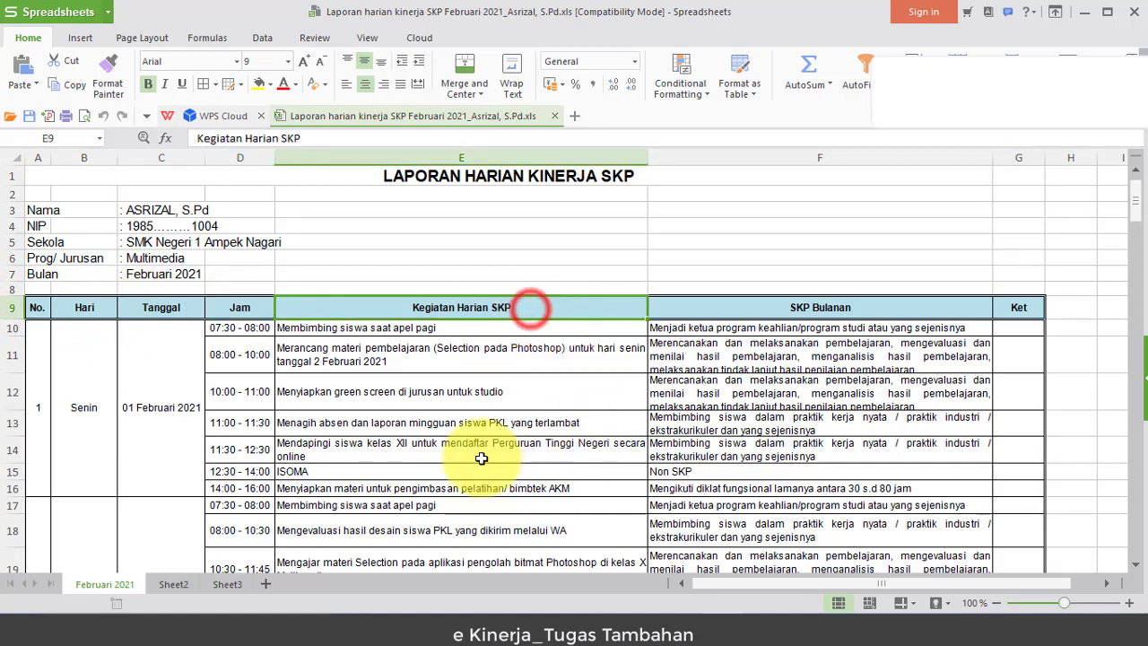
{"action": "left_click", "coordinate": [886, 313]}
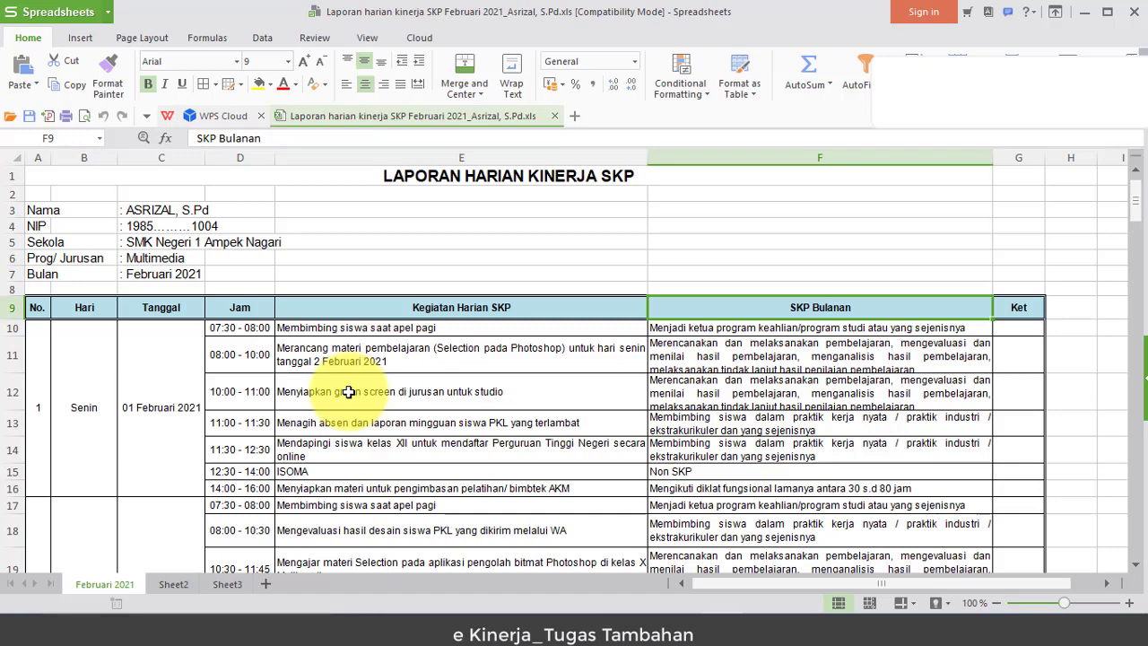
Step: Examine the activities and time slots for 01 Februari 2021, from 07:30 - 08:00 to 14:00 - 16:00, and the following day's entries
{"action": "left_click", "coordinate": [305, 326]}
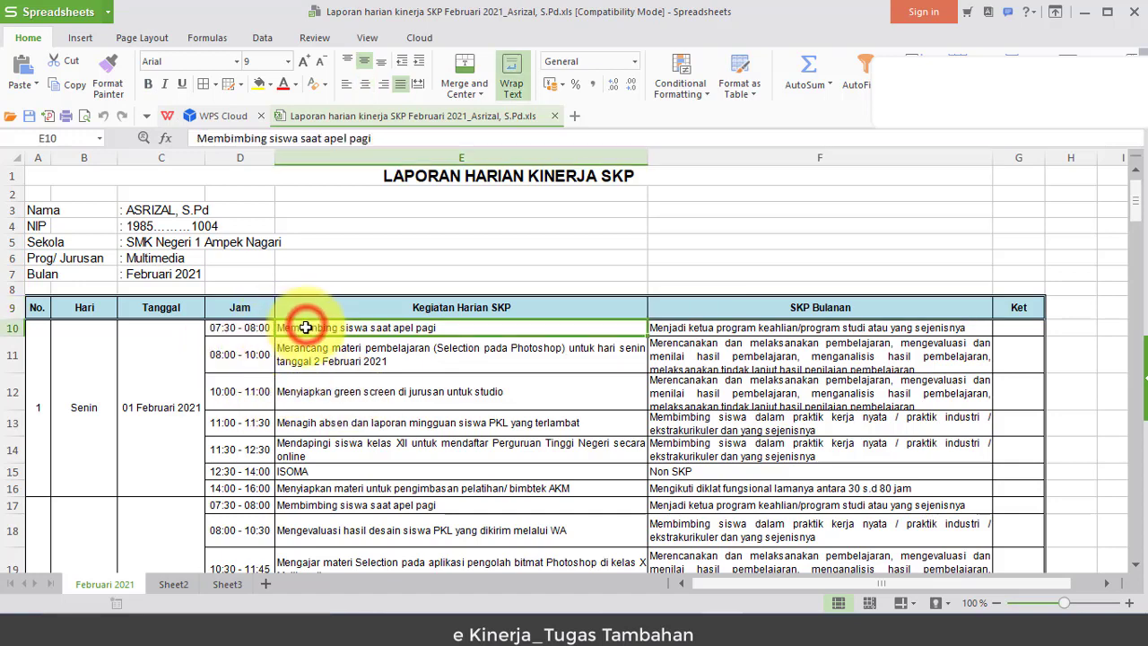
{"action": "left_click", "coordinate": [244, 329]}
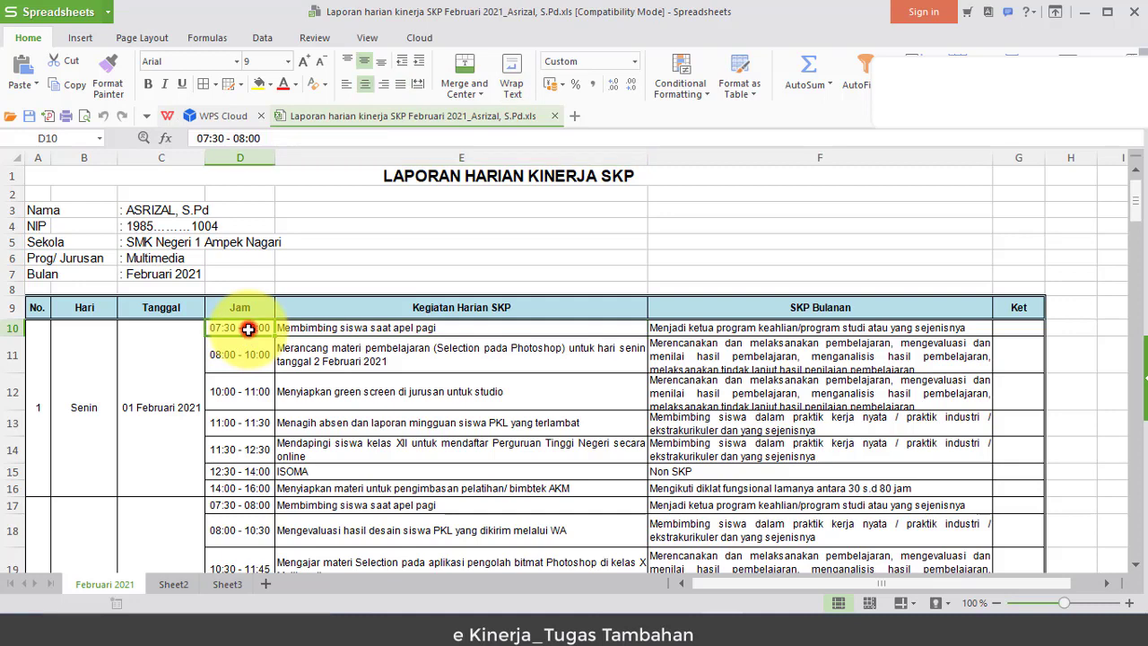
{"action": "left_click", "coordinate": [266, 490]}
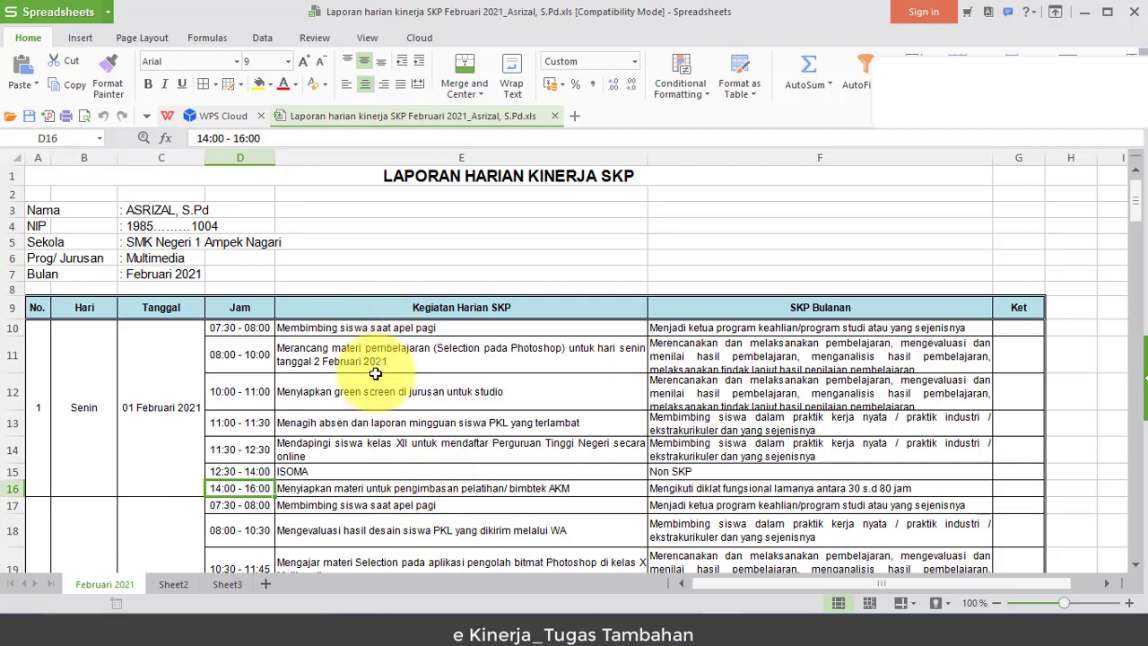
{"action": "scroll", "coordinate": [376, 444], "scroll_direction": "down", "scroll_amount": 3}
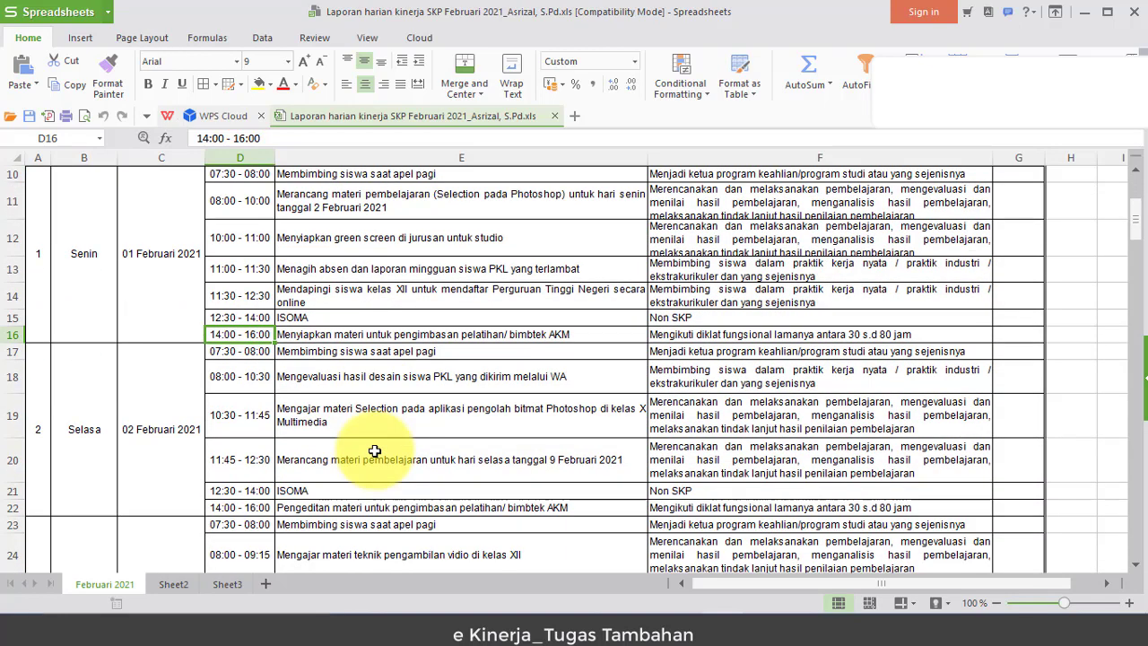
{"action": "scroll", "coordinate": [375, 450], "scroll_direction": "down", "scroll_amount": 1}
{"action": "scroll", "coordinate": [375, 451], "scroll_direction": "up", "scroll_amount": 2}
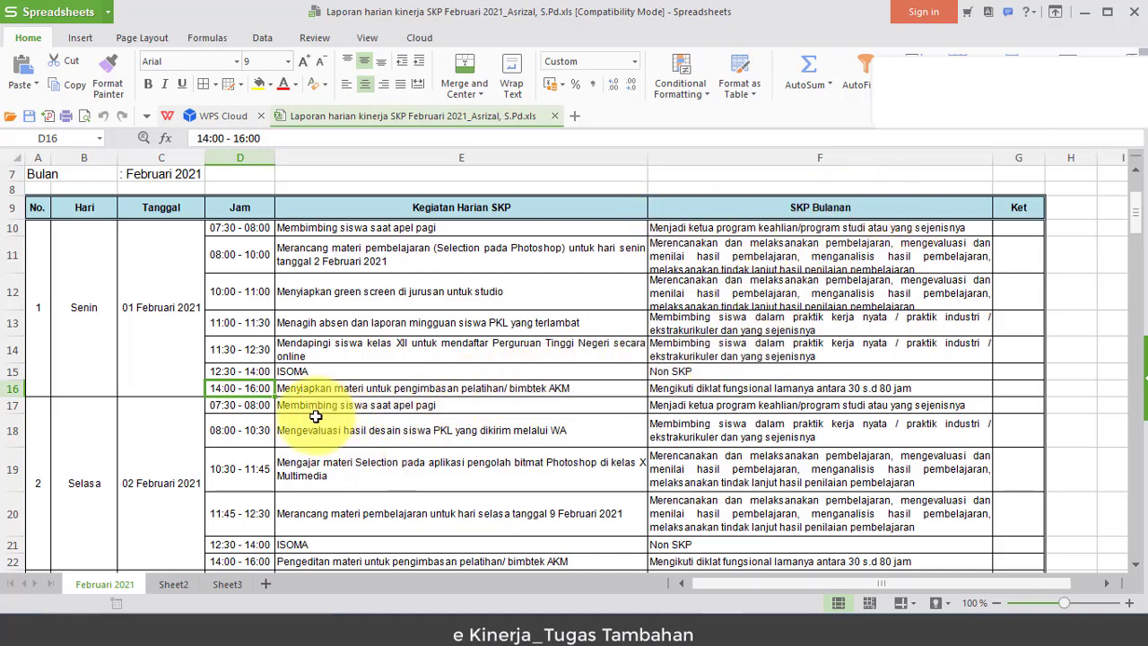
Step: Find the guru piket entry for 11 Februari 2021 in the daily report and select its SKP Bulanan cell, Tugas Tambahan
{"action": "scroll", "coordinate": [346, 494], "scroll_direction": "down", "scroll_amount": 7}
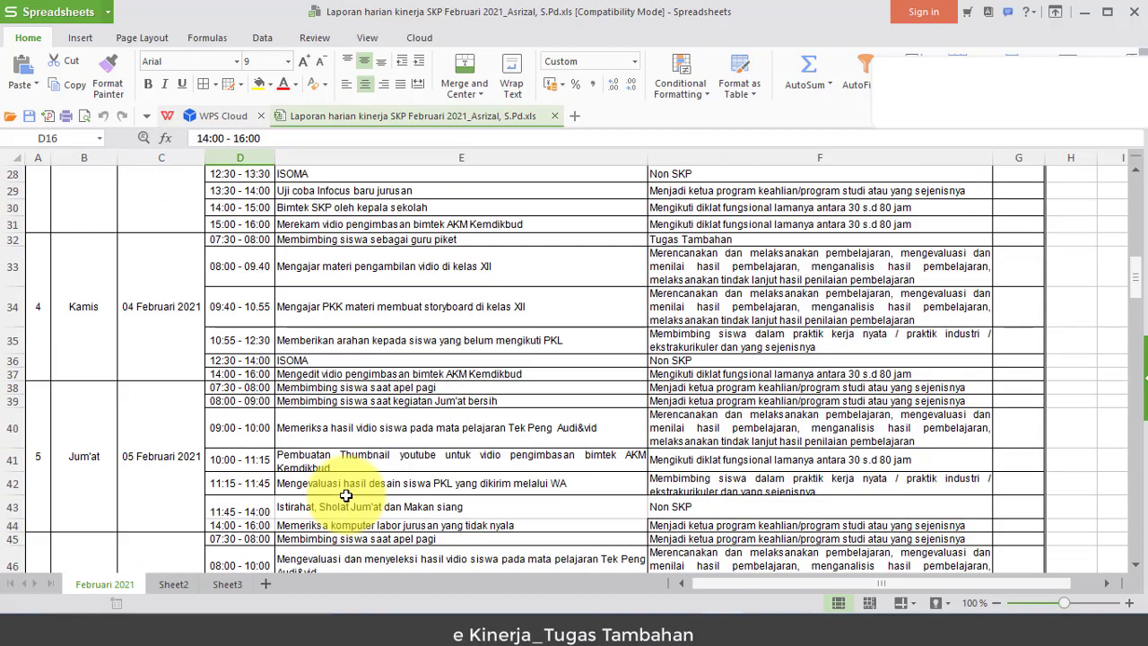
{"action": "scroll", "coordinate": [345, 494], "scroll_direction": "down", "scroll_amount": 6}
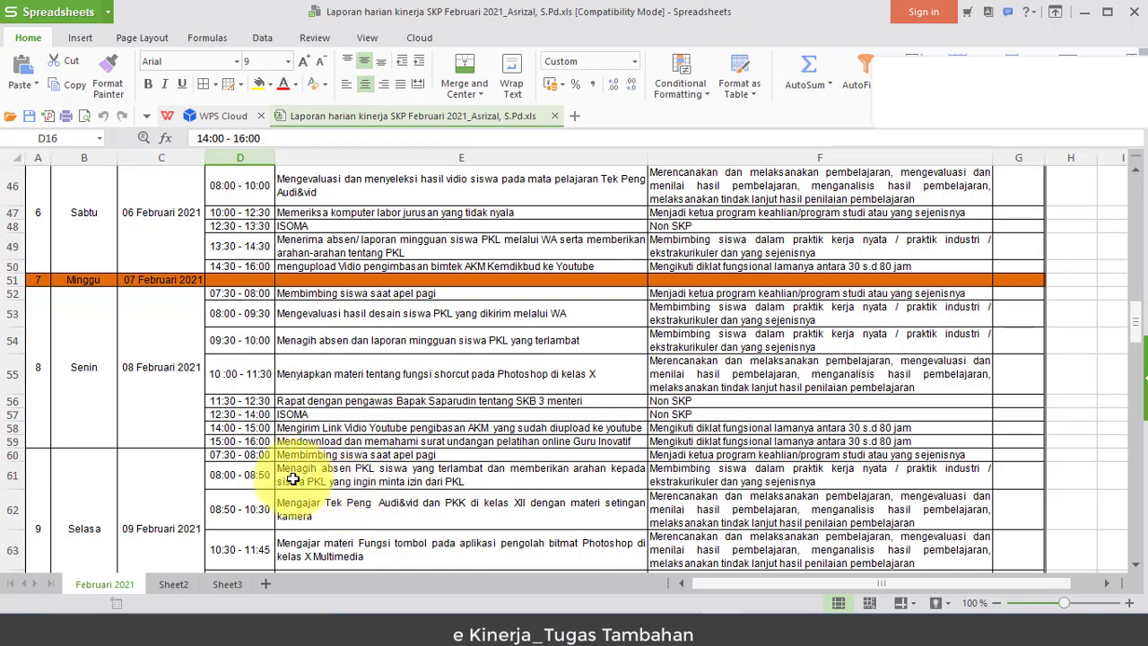
{"action": "scroll", "coordinate": [292, 479], "scroll_direction": "down", "scroll_amount": 7}
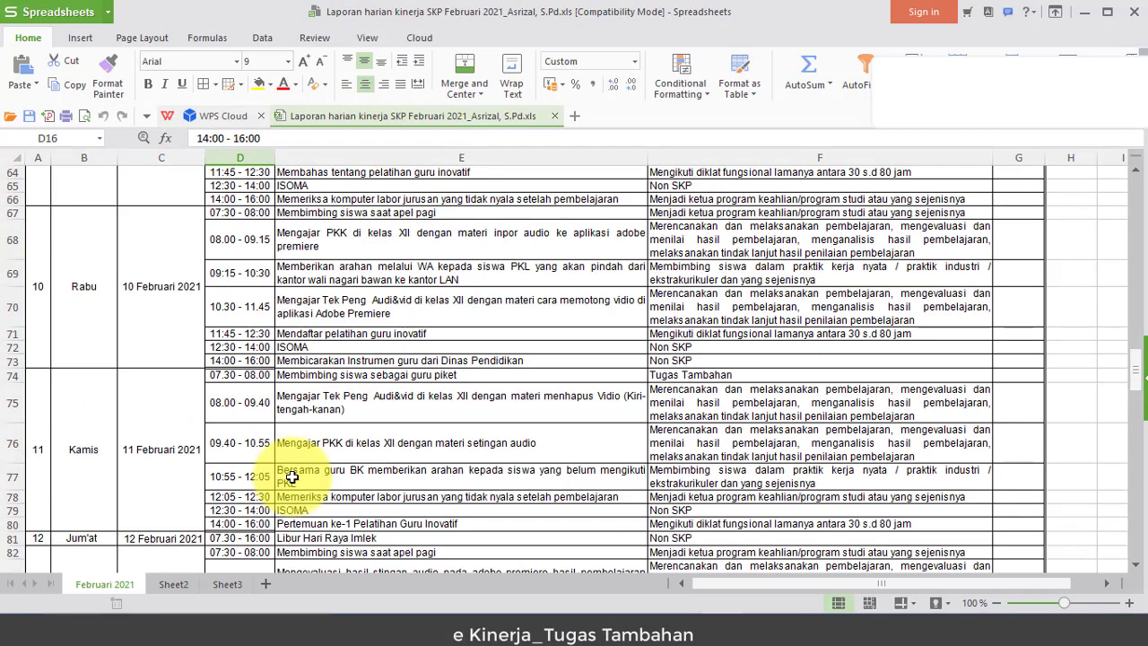
{"action": "left_click_drag", "start_coordinate": [229, 335], "coordinate": [741, 330]}
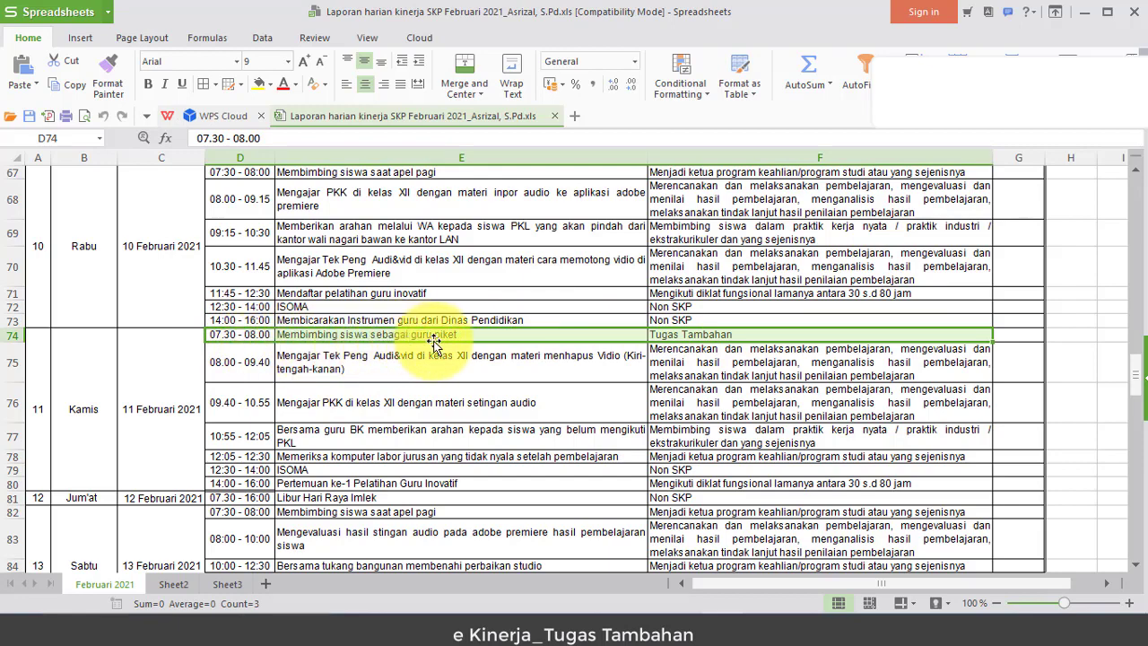
{"action": "left_click", "coordinate": [750, 336]}
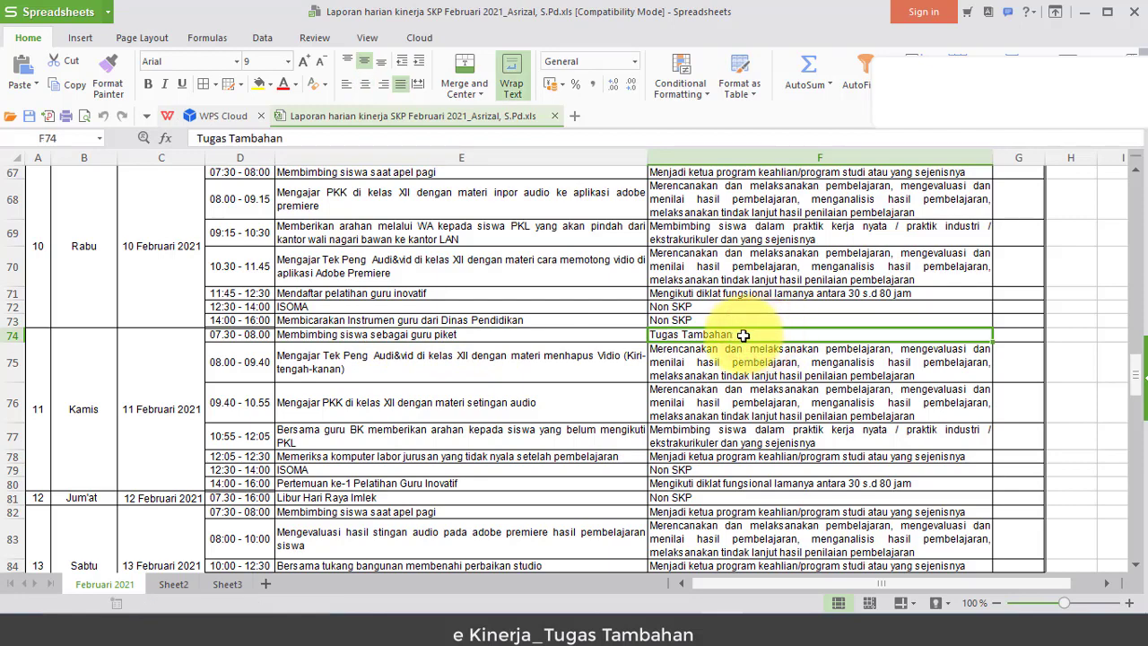
Step: Examine the SKP Bulanan classifications for 11 Februari 2021, from the 08.00 - 09.40 teaching entry to the 12:30 - 14:00 ISOMA row
{"action": "left_click", "coordinate": [721, 365]}
{"action": "left_click", "coordinate": [709, 400]}
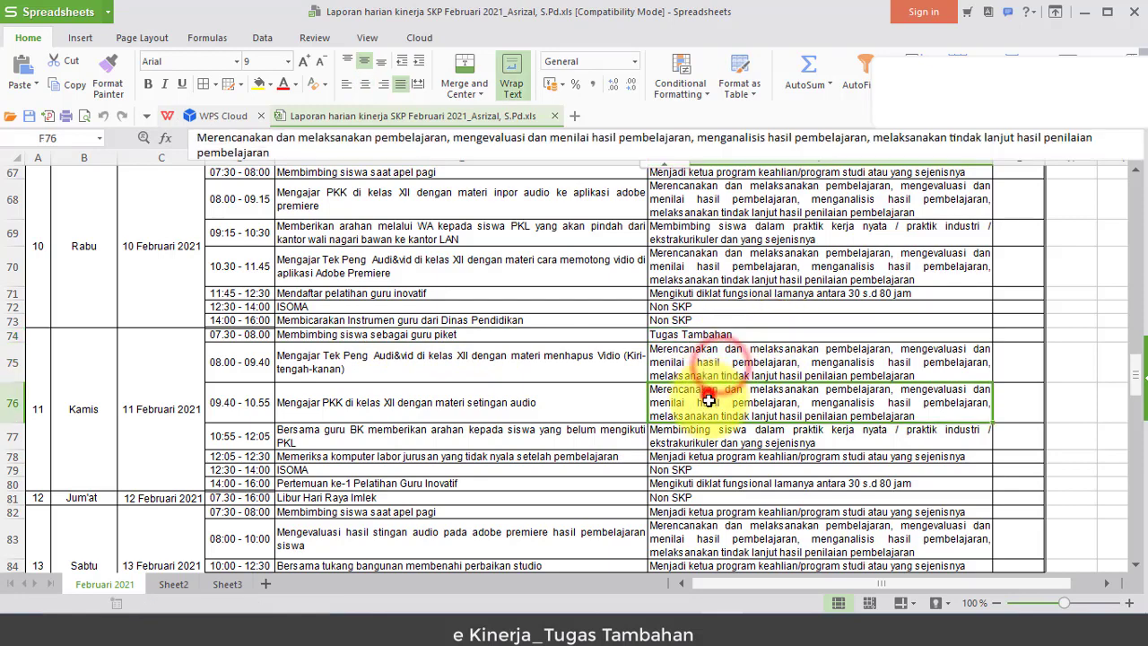
{"action": "left_click", "coordinate": [678, 436]}
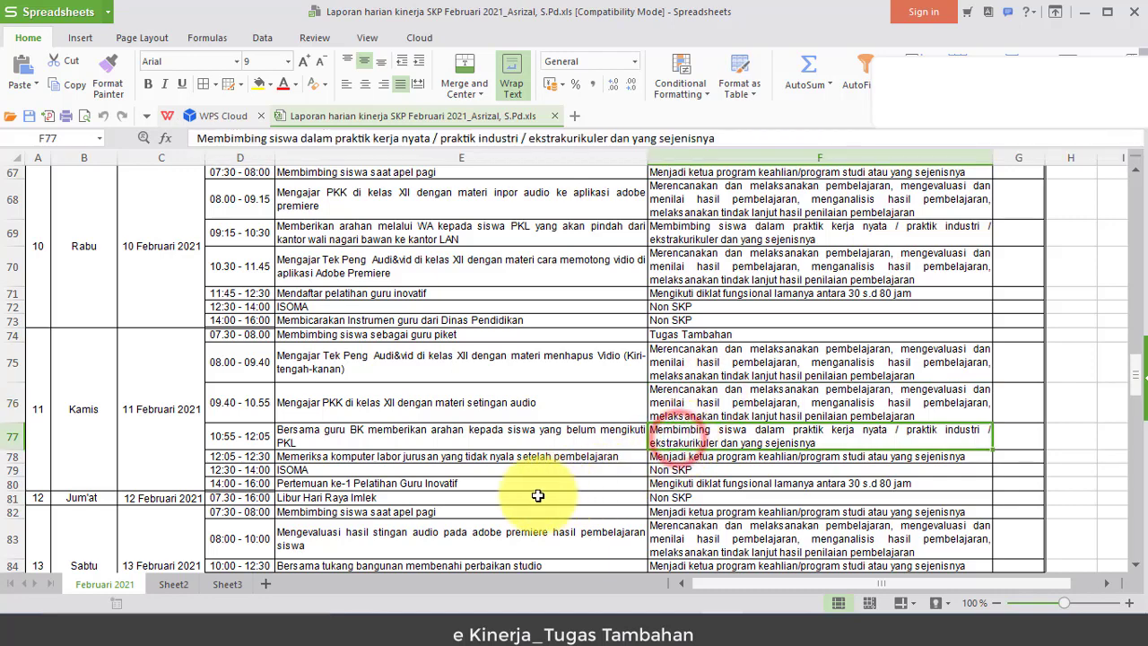
{"action": "left_click_drag", "start_coordinate": [230, 469], "coordinate": [730, 474]}
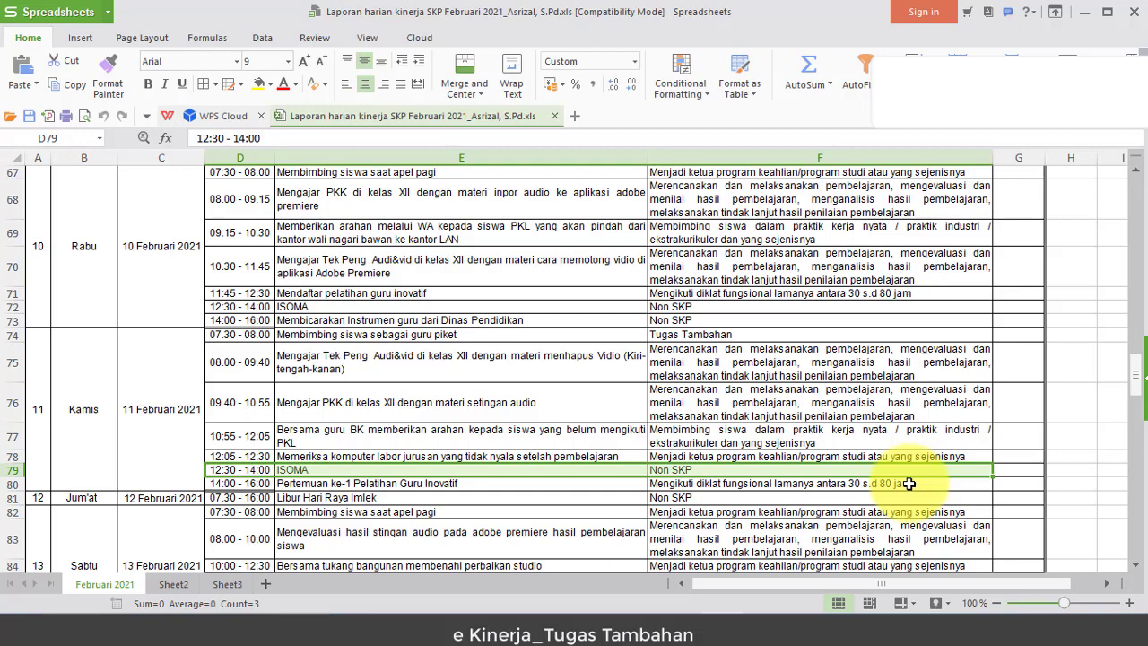
{"action": "left_click", "coordinate": [497, 470]}
{"action": "left_click", "coordinate": [683, 470]}
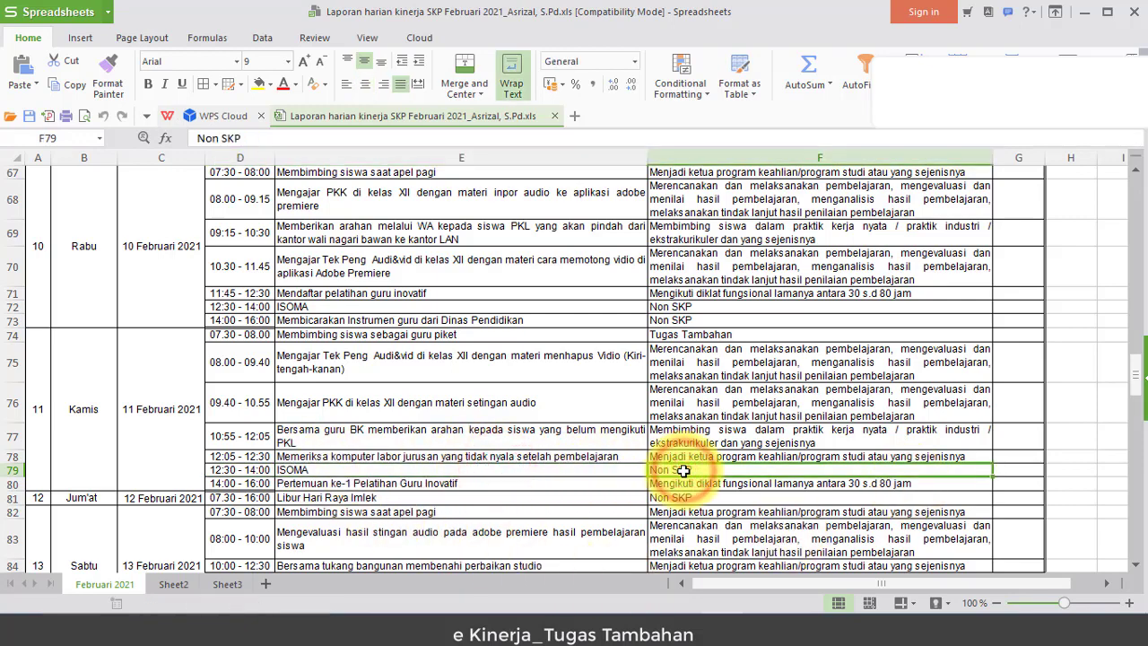
Step: Find the guru piket entry for 18 Februari 2021 in the daily report and select its Jam, Kegiatan Harian SKP and SKP Bulanan cells
{"action": "scroll", "coordinate": [417, 497], "scroll_direction": "down", "scroll_amount": 13}
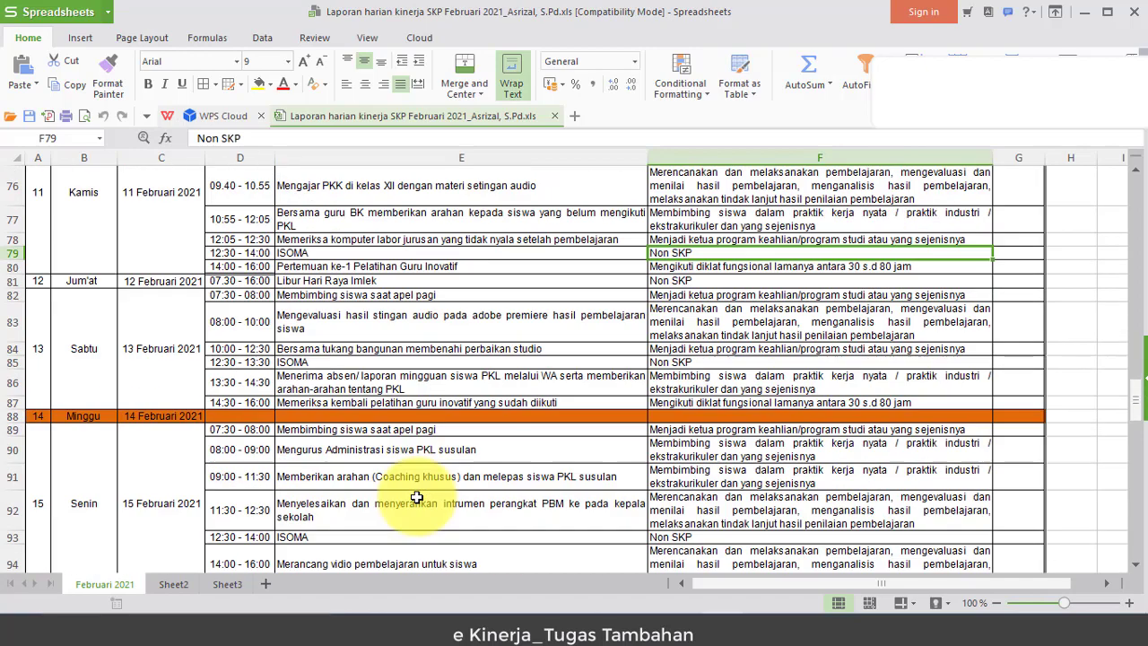
{"action": "scroll", "coordinate": [417, 492], "scroll_direction": "down", "scroll_amount": 4}
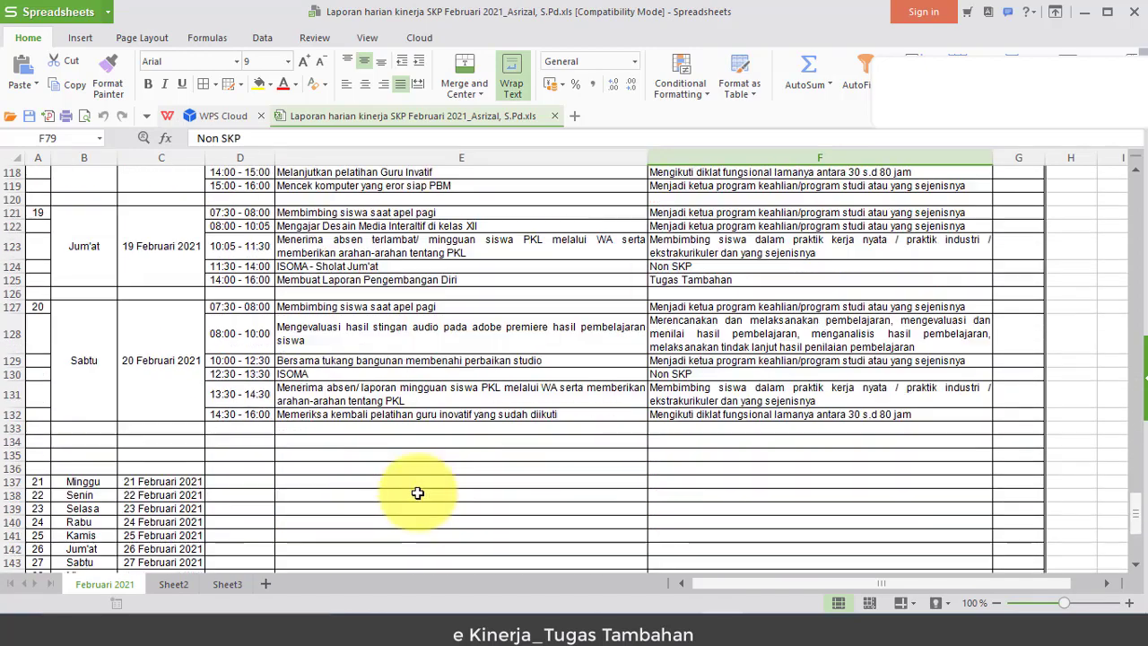
{"action": "scroll", "coordinate": [417, 493], "scroll_direction": "up", "scroll_amount": 3}
{"action": "scroll", "coordinate": [417, 493], "scroll_direction": "up", "scroll_amount": 3}
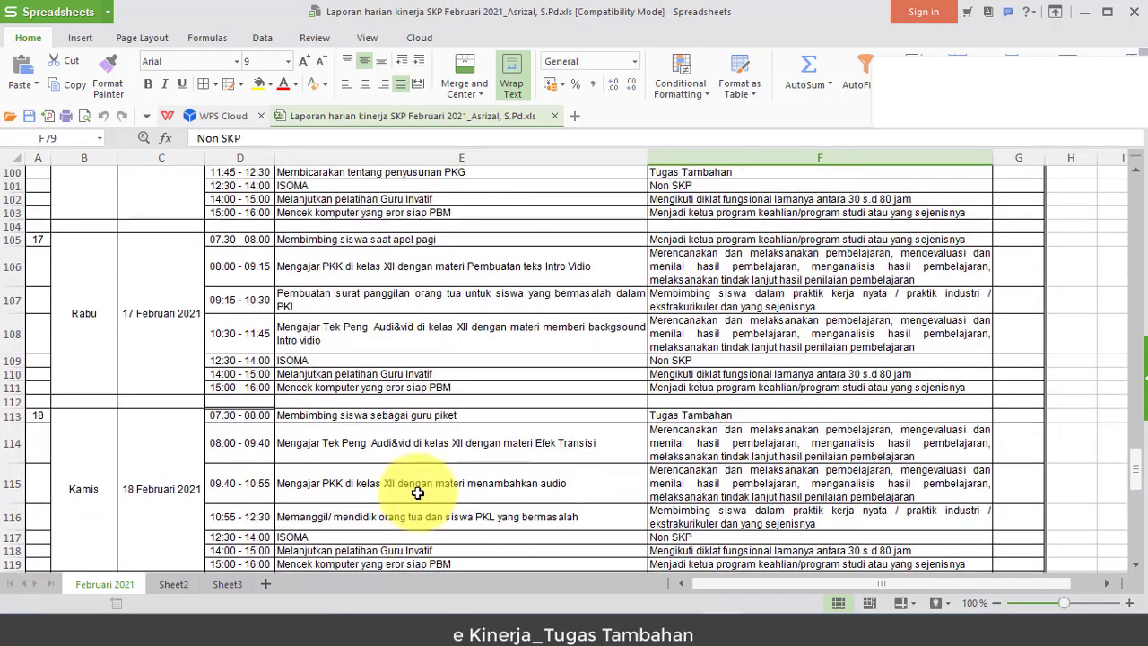
{"action": "scroll", "coordinate": [417, 492], "scroll_direction": "down", "scroll_amount": 1}
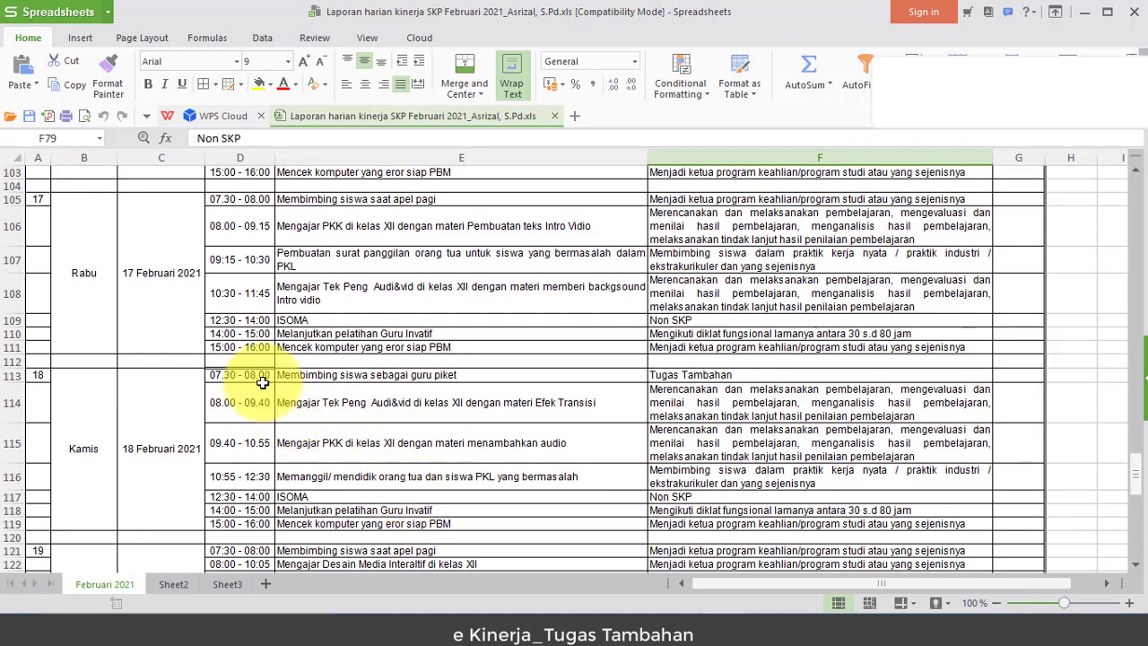
{"action": "left_click_drag", "start_coordinate": [256, 375], "coordinate": [710, 375]}
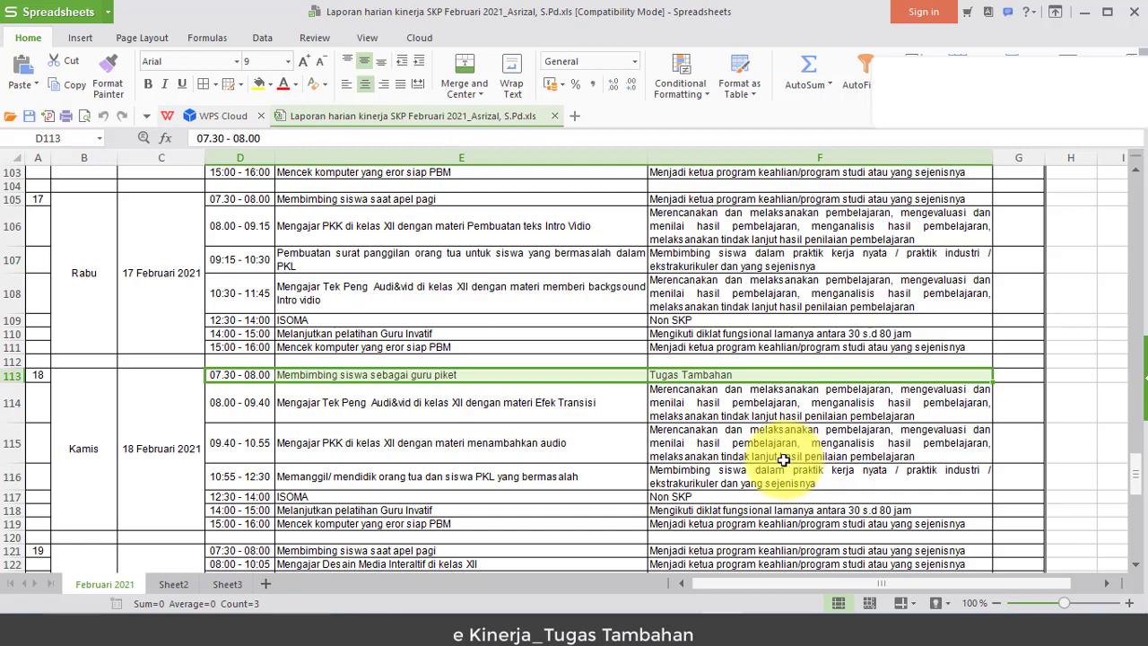
Step: Review the 17 Februari and 06 Februari 2021 entries and return to the LAPORAN HARIAN KINERJA SKP heading
{"action": "scroll", "coordinate": [784, 462], "scroll_direction": "up", "scroll_amount": 1}
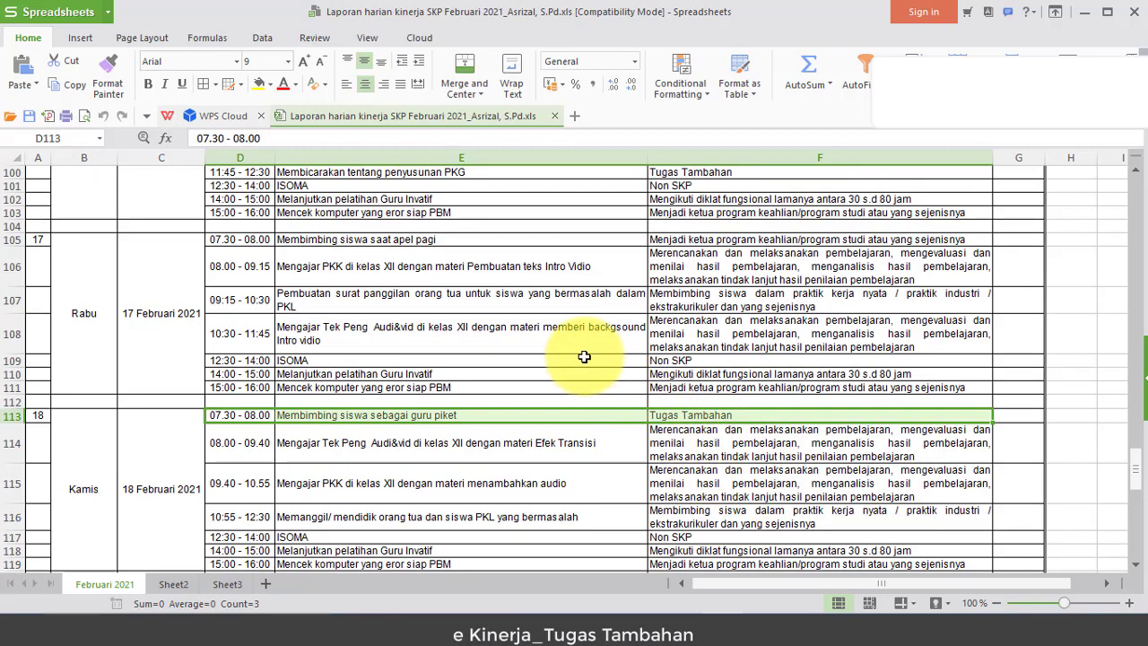
{"action": "left_click_drag", "start_coordinate": [250, 239], "coordinate": [282, 239]}
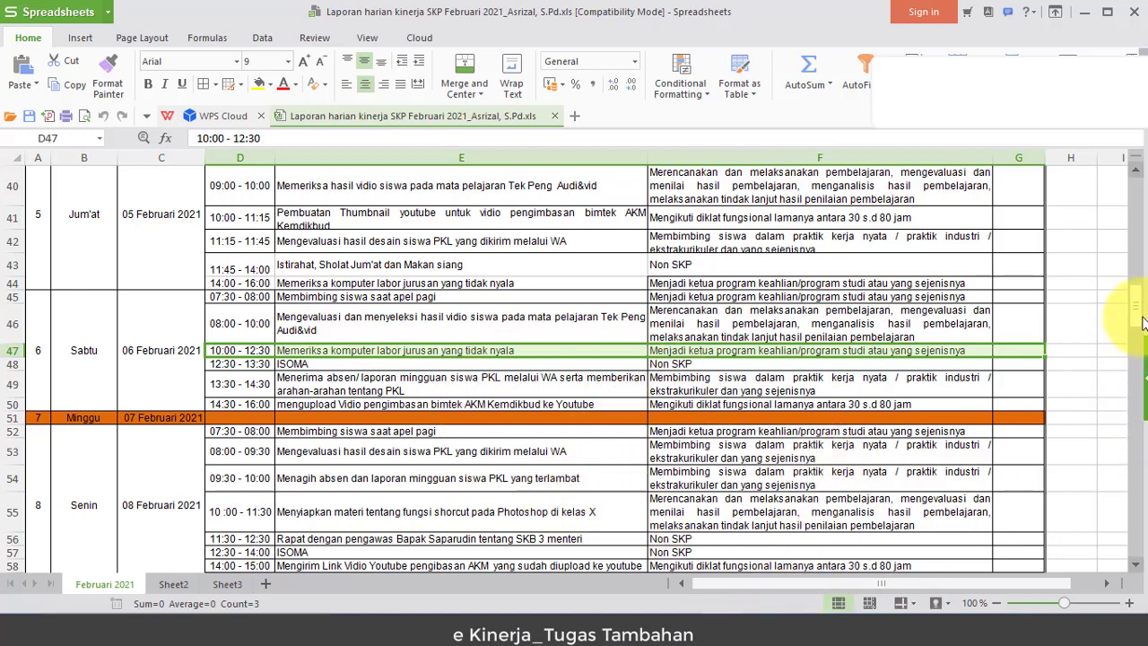
{"action": "left_click_drag", "start_coordinate": [1144, 323], "coordinate": [1122, 195]}
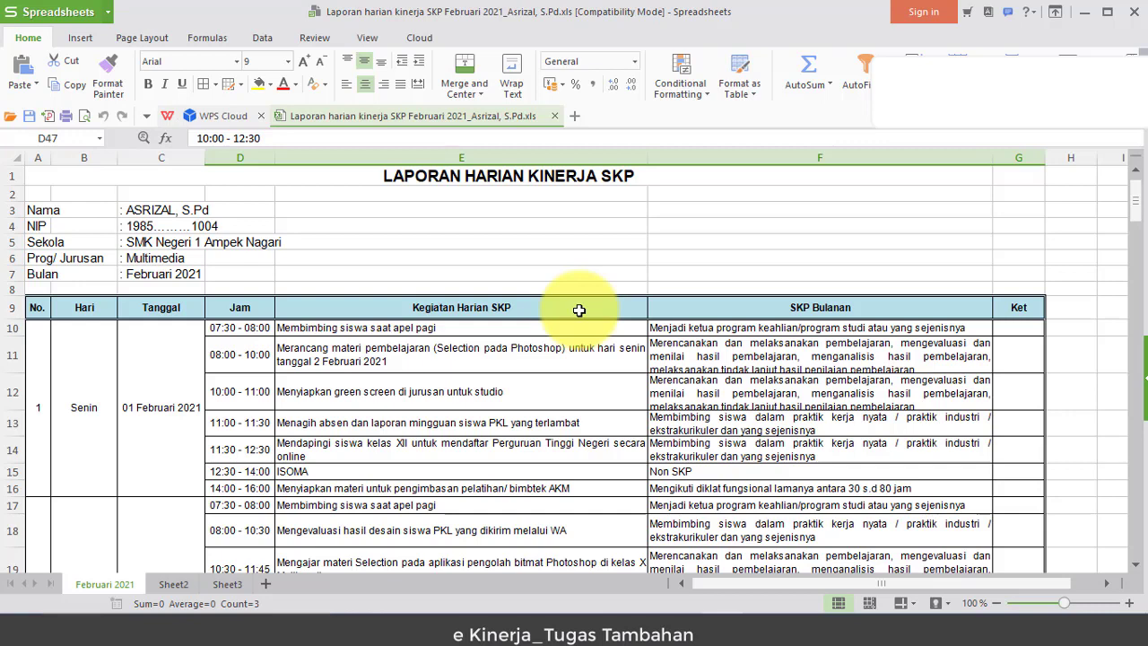
Step: Switch to the Writer rules document and return to its title above section A
{"action": "left_click", "coordinate": [761, 617]}
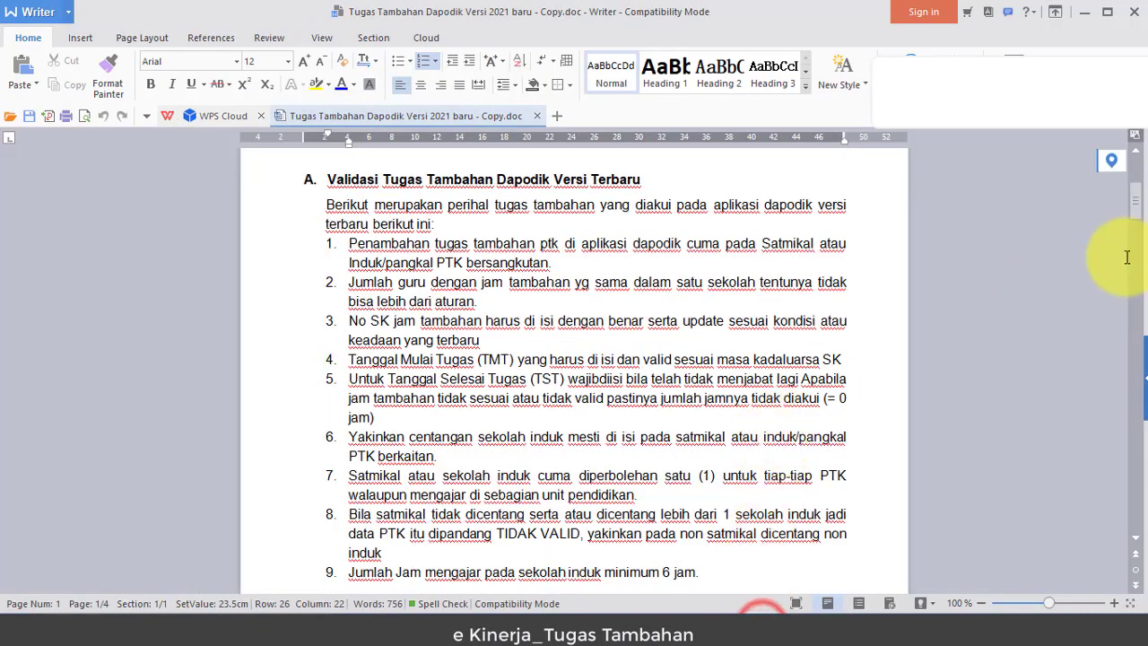
{"action": "left_click_drag", "start_coordinate": [1132, 208], "coordinate": [1131, 175]}
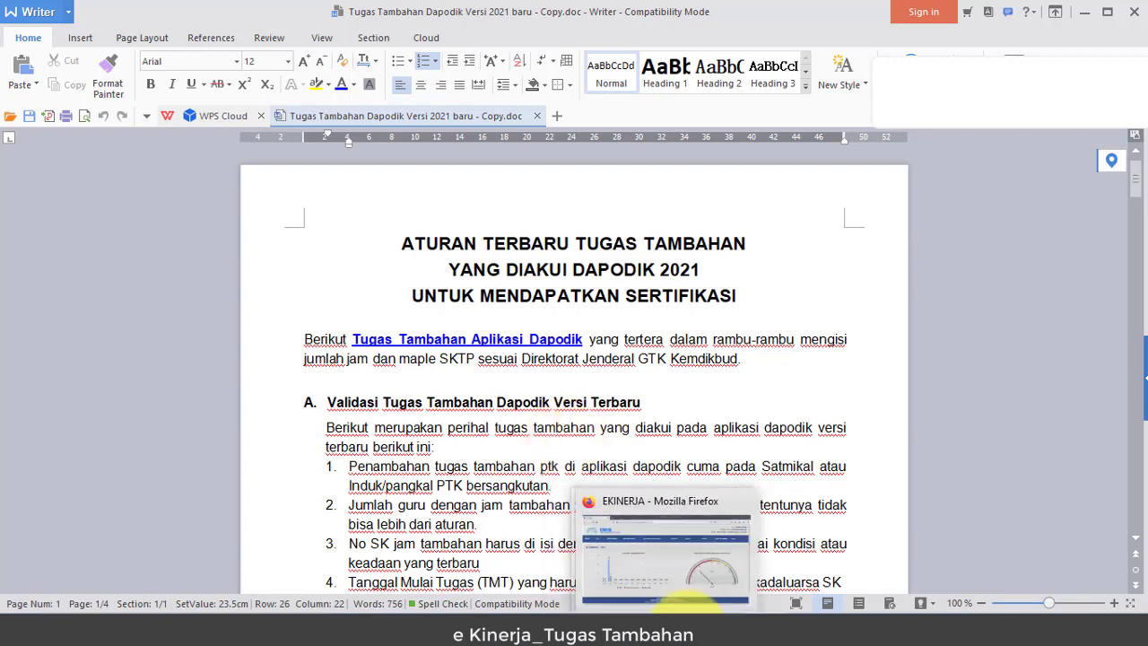
Step: Switch to DES in Firefox, open the Tugas Tambahan list and start a new entry for 2021
{"action": "left_click", "coordinate": [654, 556]}
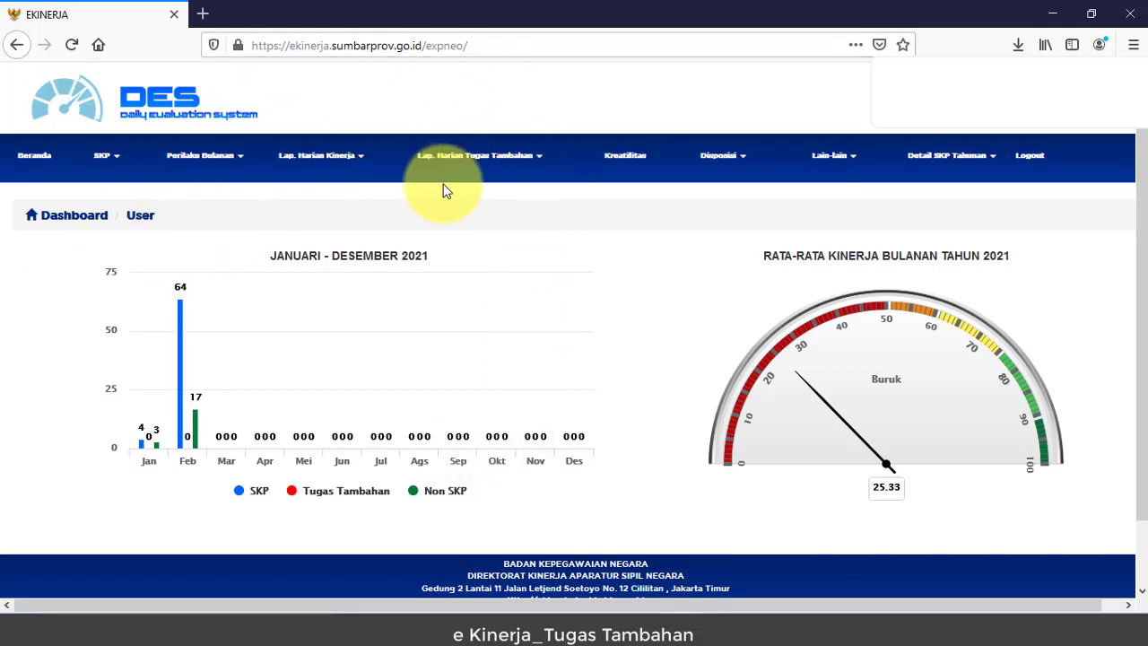
{"action": "left_click", "coordinate": [540, 160]}
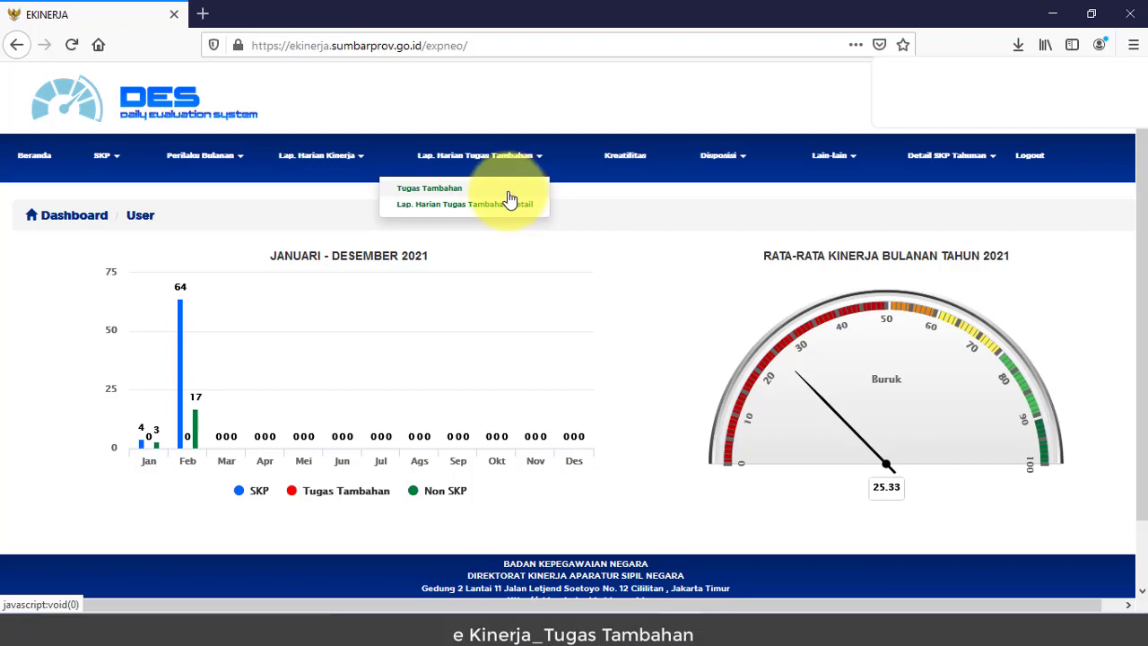
{"action": "left_click", "coordinate": [509, 194]}
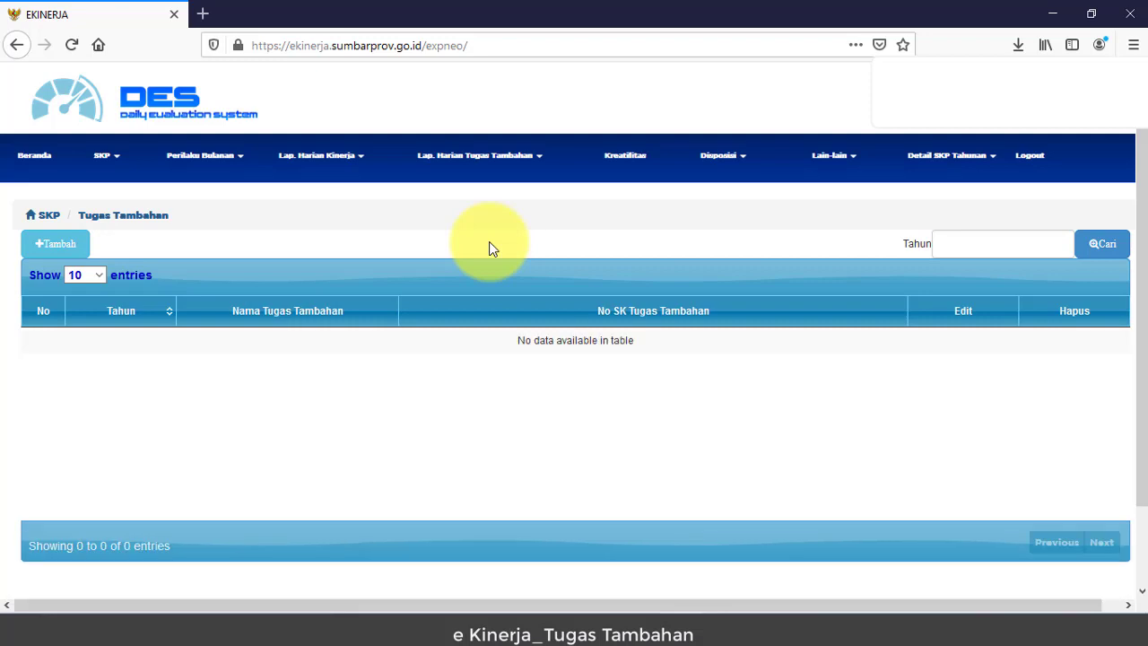
{"action": "left_click", "coordinate": [83, 256]}
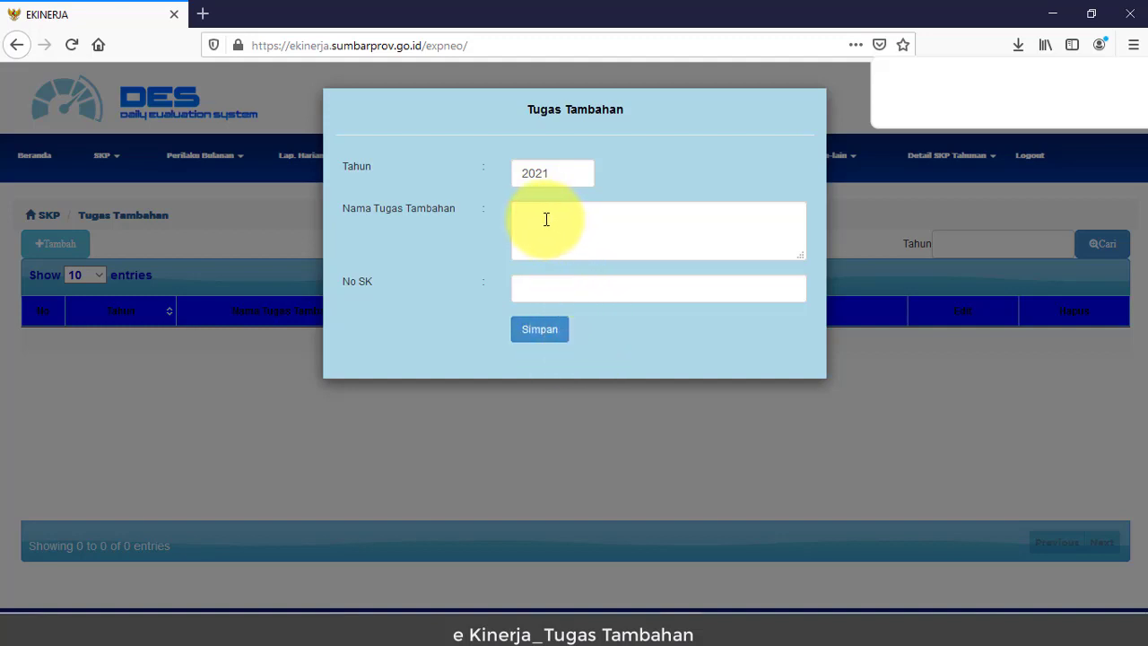
{"action": "left_click", "coordinate": [533, 217]}
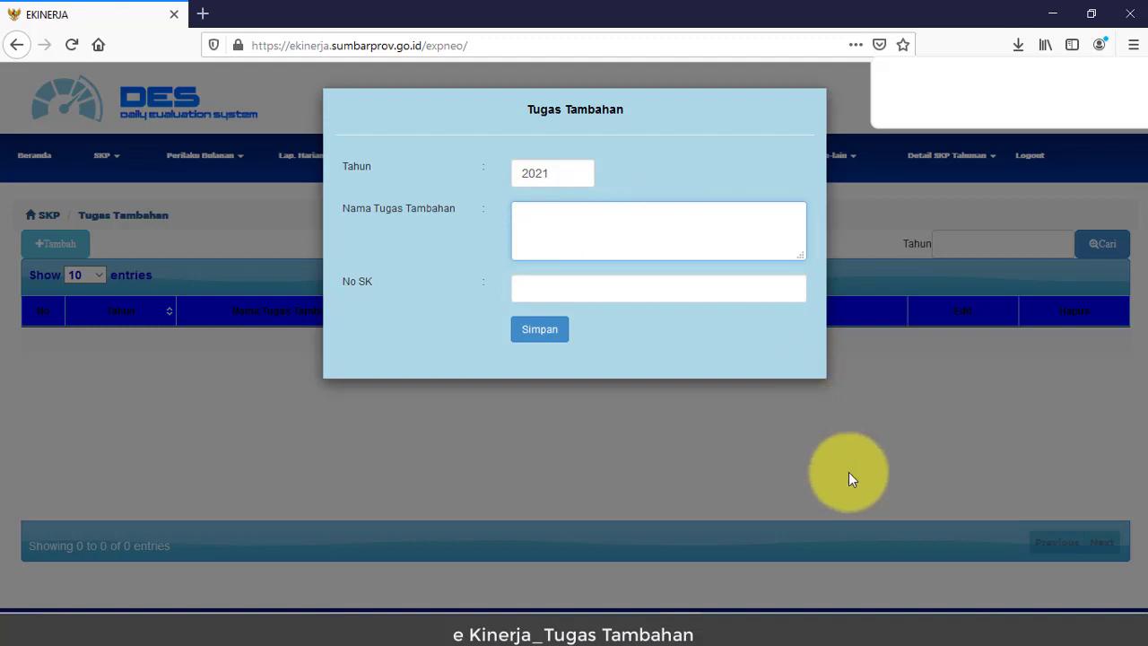
Step: Switch to the Writer rules document and find Guru piket in the list of general additional duties
{"action": "left_click", "coordinate": [756, 615]}
{"action": "scroll", "coordinate": [628, 500], "scroll_direction": "down", "scroll_amount": 5}
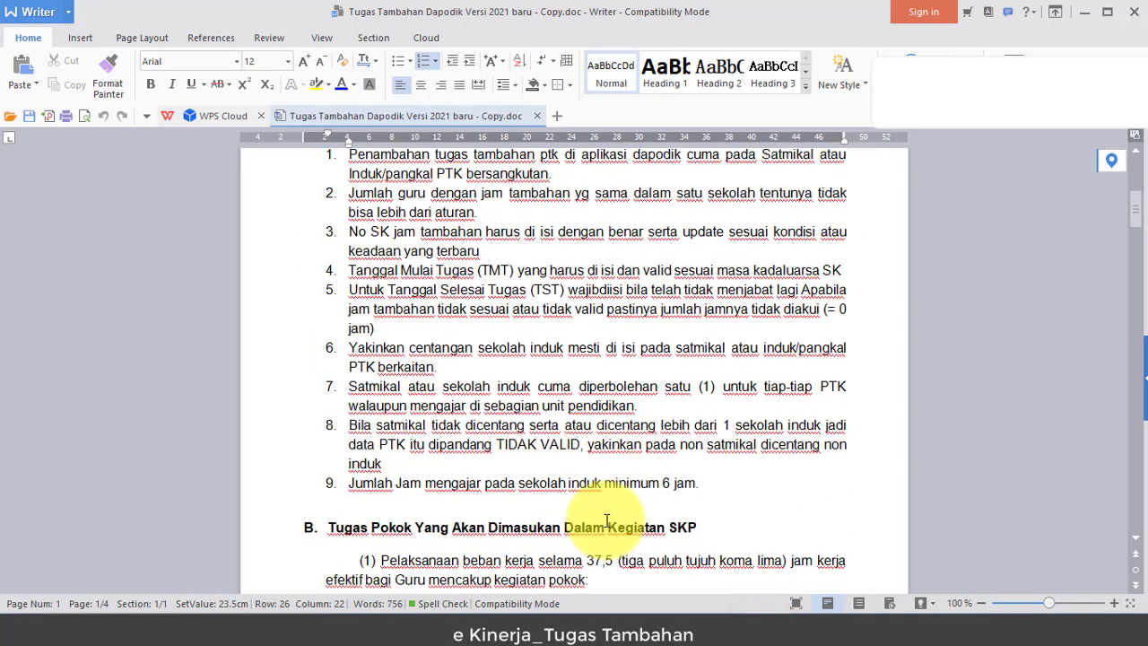
{"action": "scroll", "coordinate": [608, 520], "scroll_direction": "down", "scroll_amount": 15}
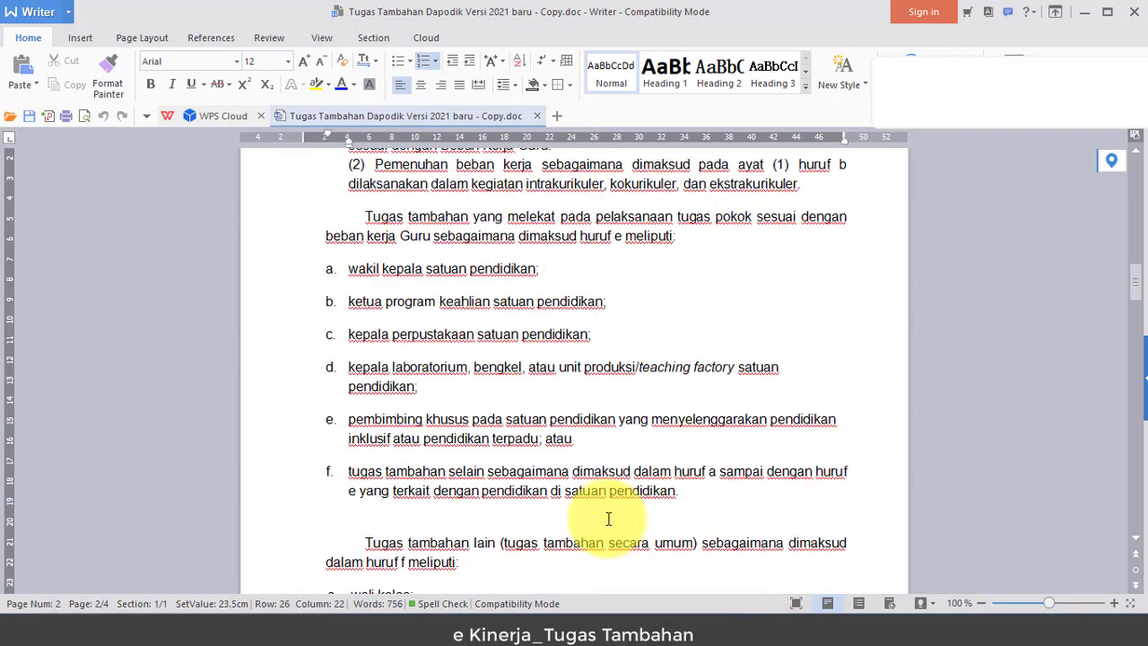
{"action": "scroll", "coordinate": [608, 520], "scroll_direction": "down", "scroll_amount": 6}
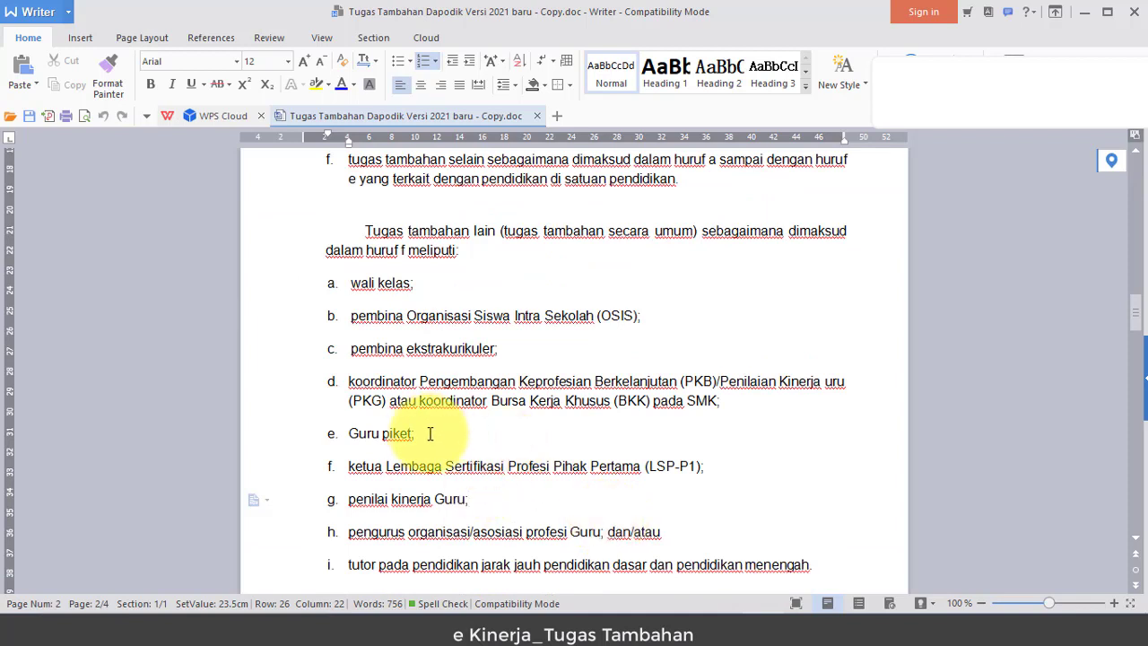
{"action": "left_click", "coordinate": [430, 433]}
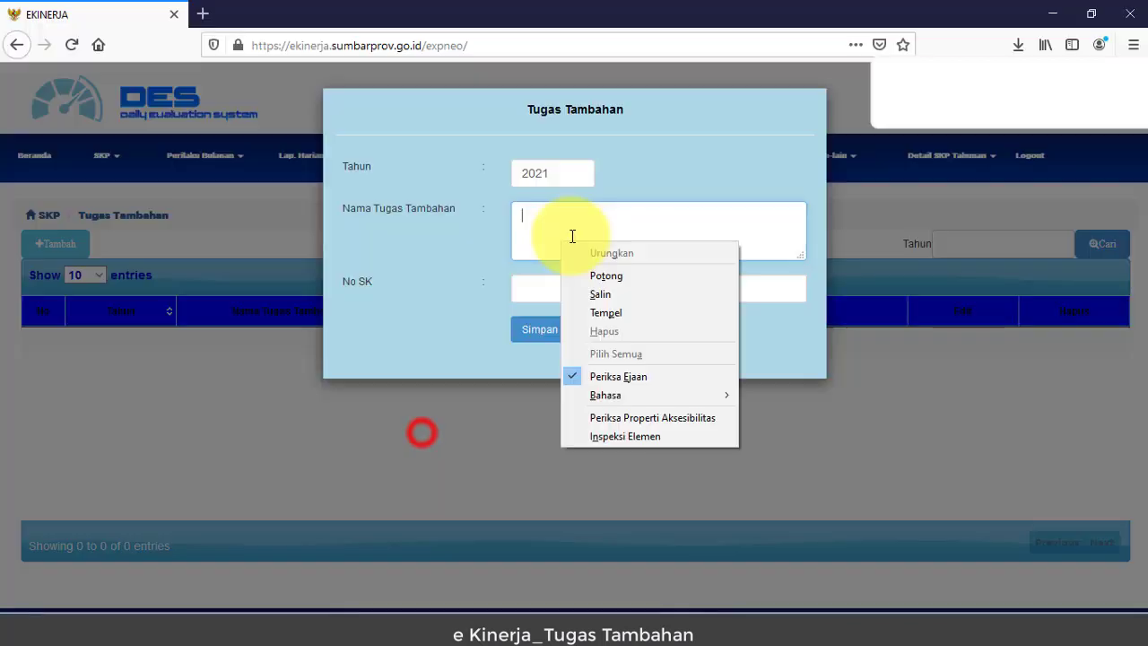
Step: Back in the DES form in Firefox, set Nama Tugas Tambahan to "Menjadi Guru Piket"
{"action": "left_click", "coordinate": [655, 208]}
{"action": "type", "text": "Me"}
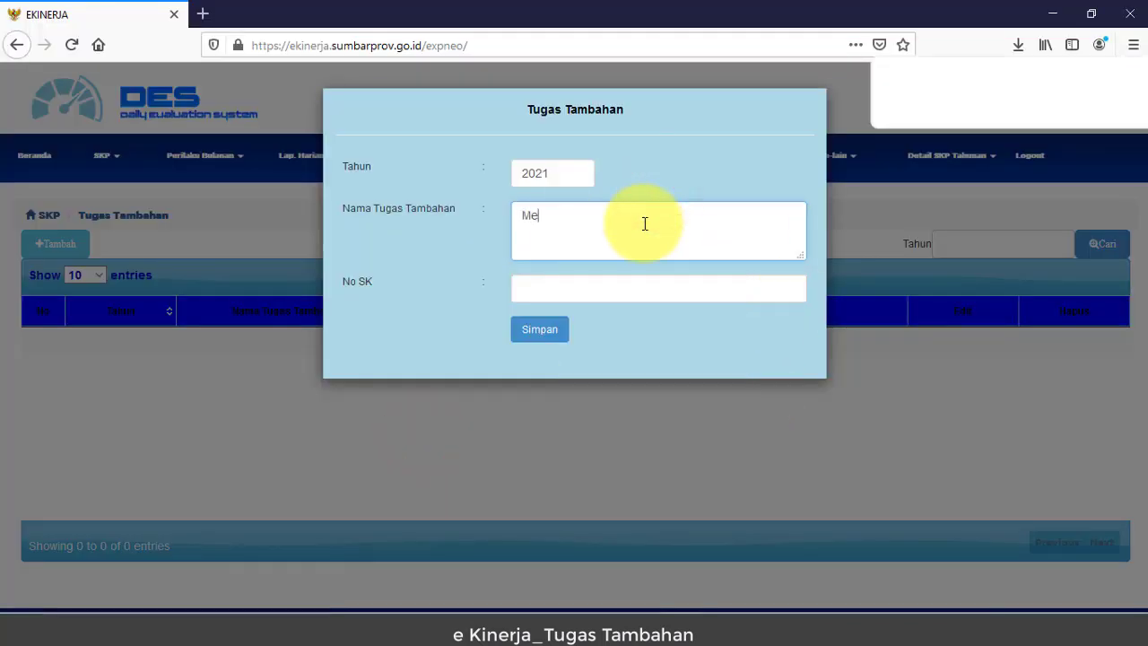
{"action": "type", "text": "njadi Guru Piket"}
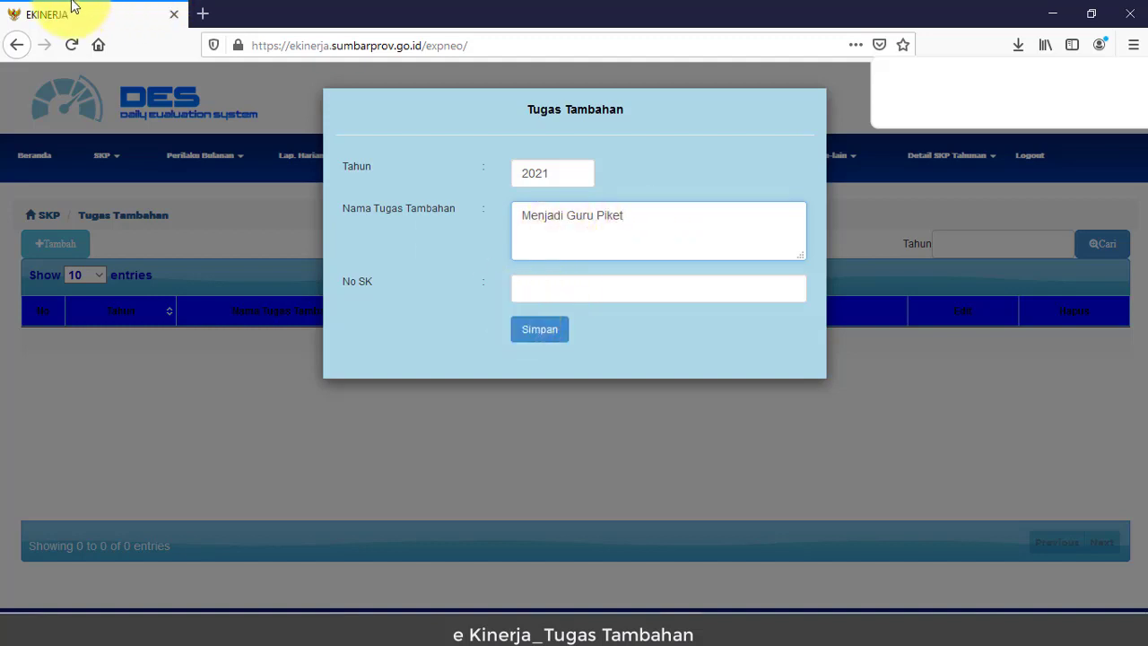
Step: Set No SK to 001/I08.21.8/SMK.1/KP-2021 and save the Tugas Tambahan entry
{"action": "left_click", "coordinate": [568, 294]}
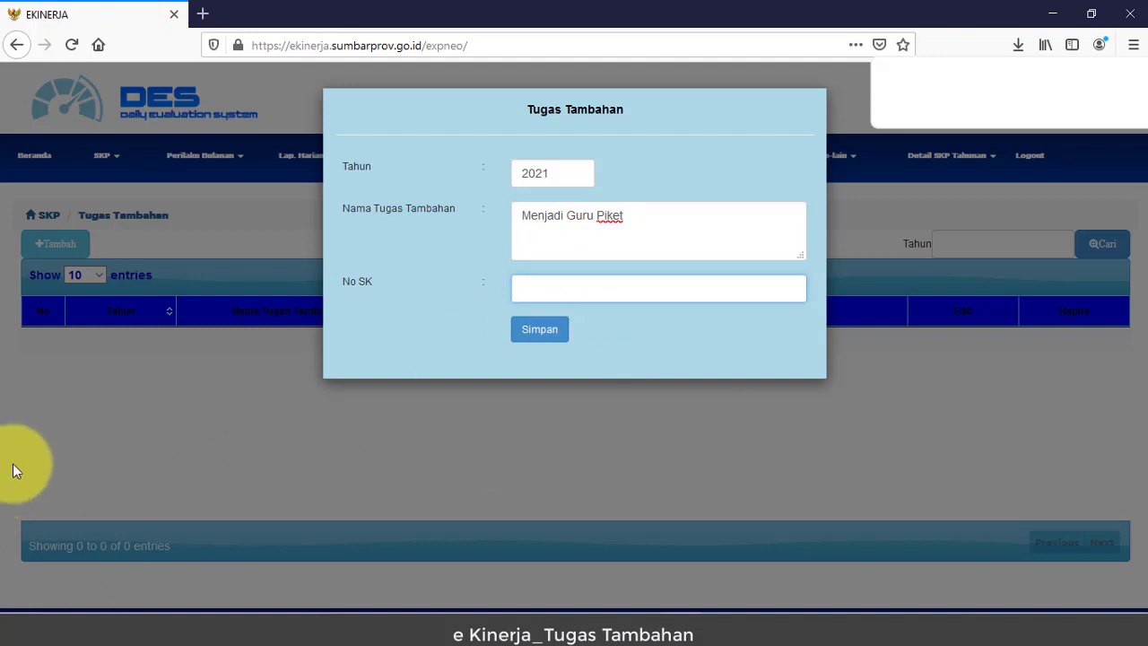
{"action": "type", "text": "0"}
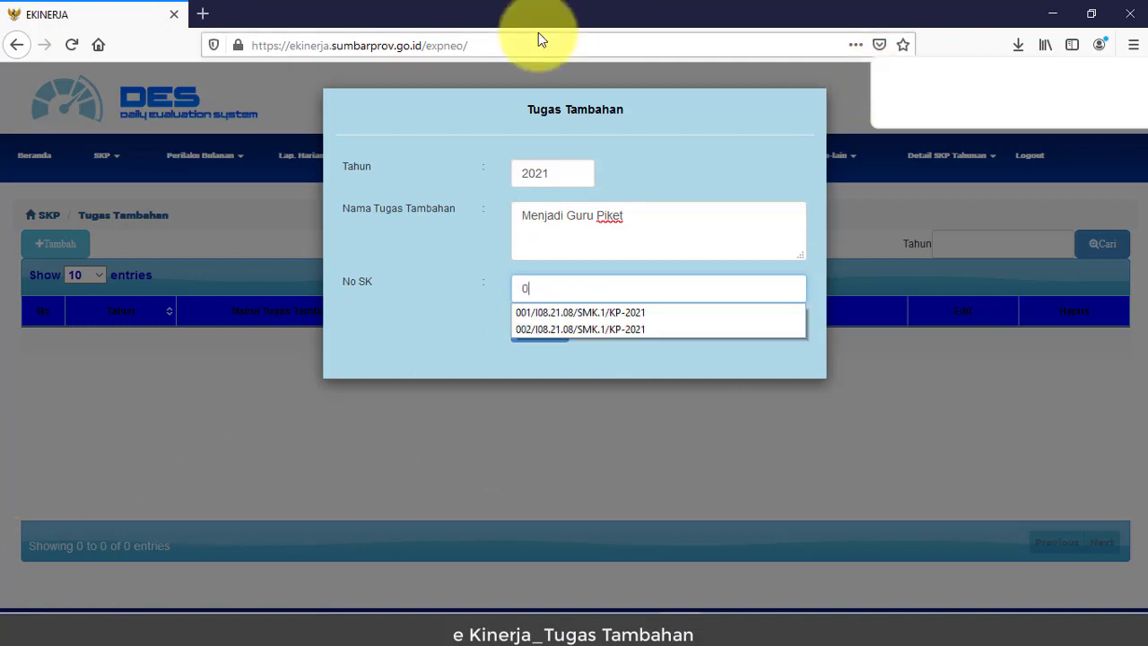
{"action": "type", "text": "01"}
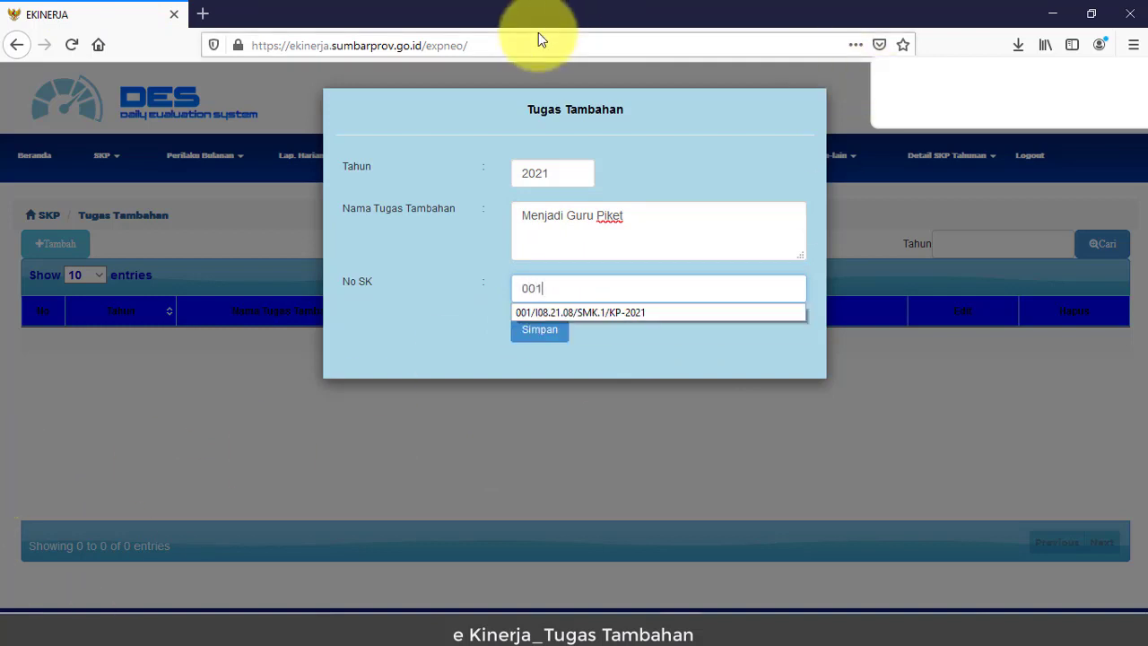
{"action": "type", "text": "?"}
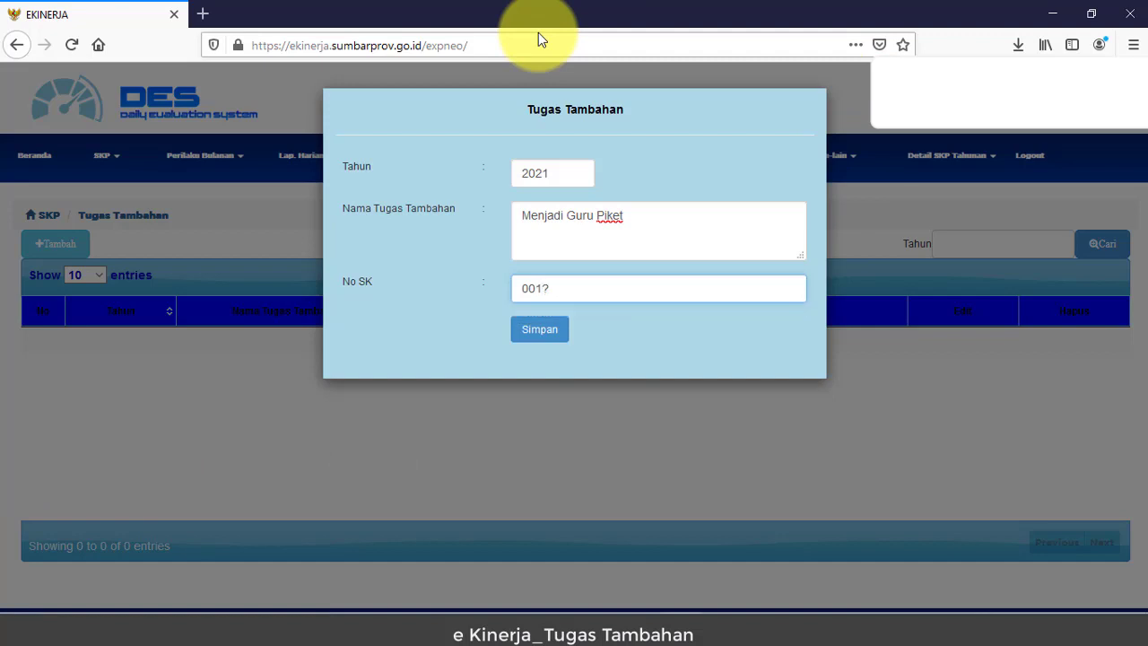
{"action": "key", "text": "BackSpace"}
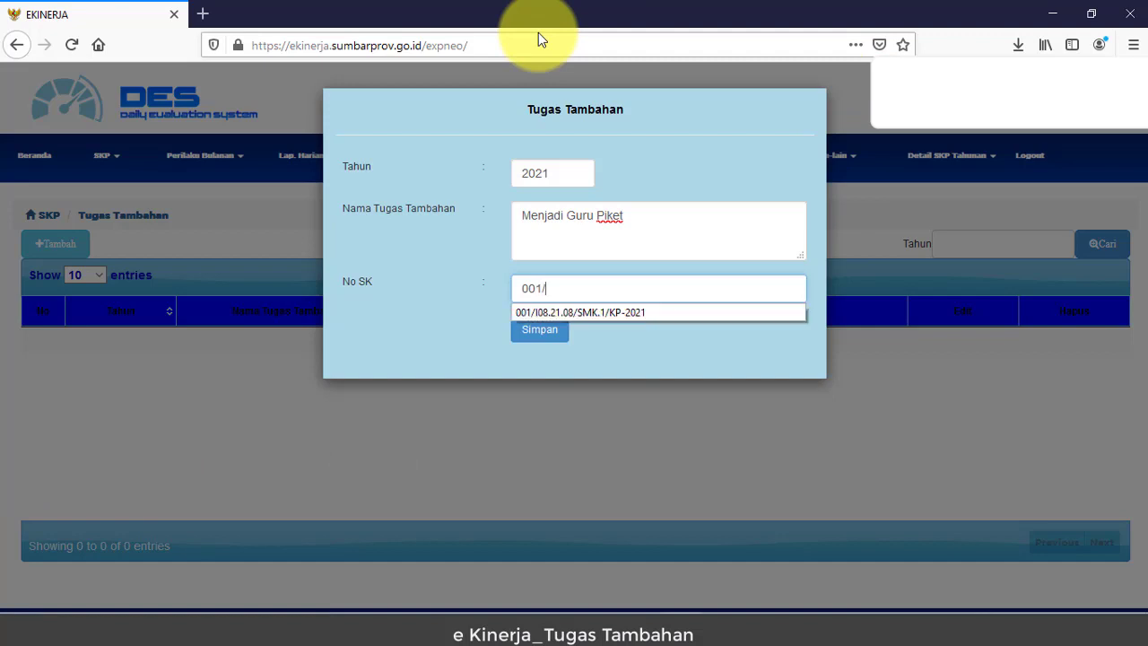
{"action": "type", "text": "/I08.21.8/"}
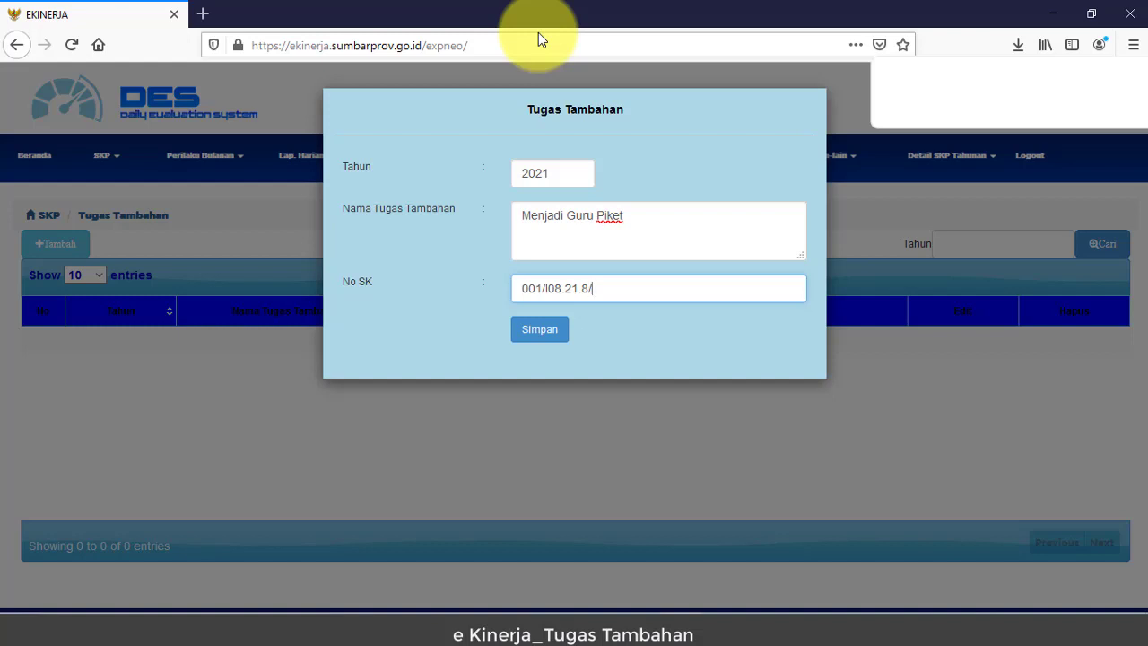
{"action": "type", "text": "SMK"}
{"action": "type", "text": ".1"}
{"action": "type", "text": "/"}
{"action": "type", "text": "KP"}
{"action": "type", "text": "-2021"}
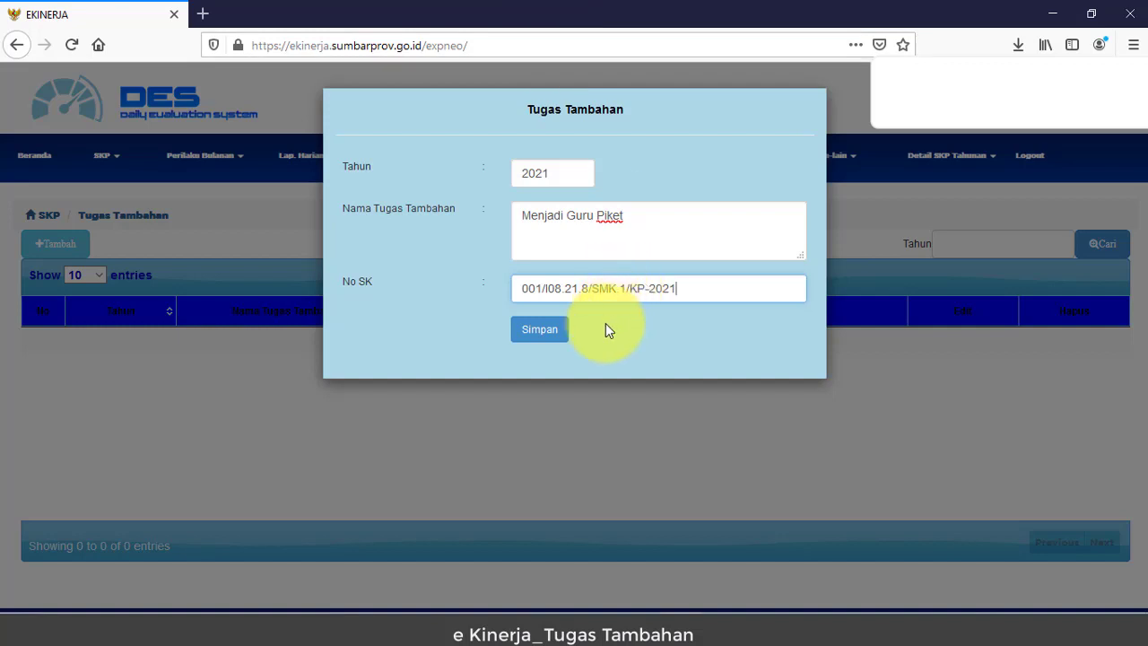
{"action": "left_click", "coordinate": [542, 331]}
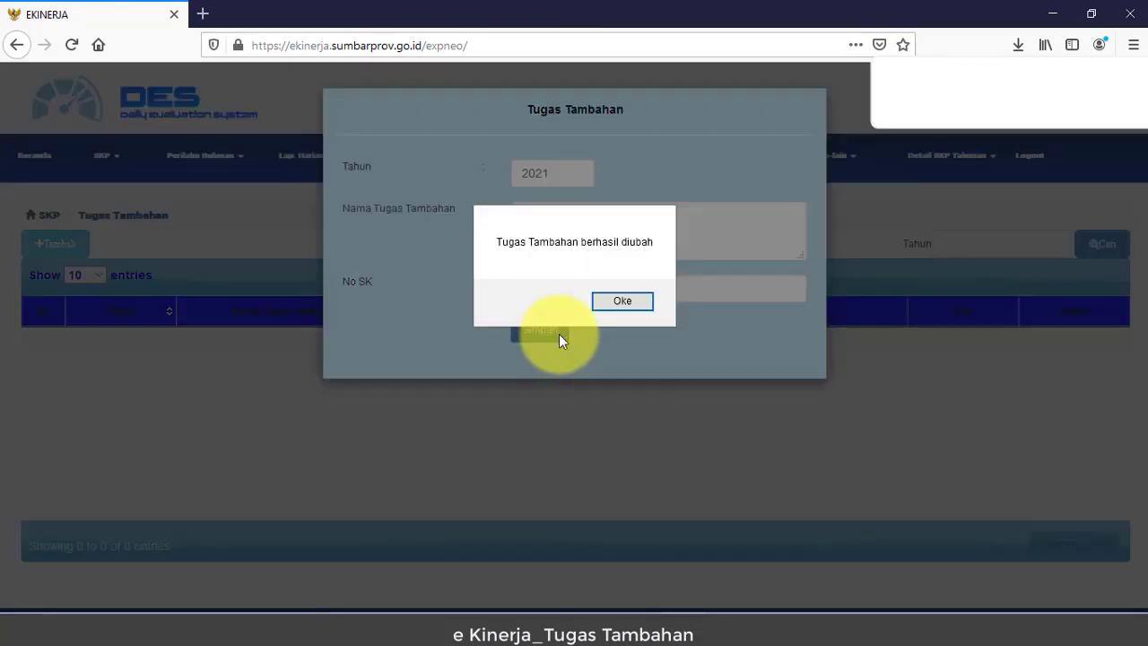
{"action": "left_click", "coordinate": [646, 303]}
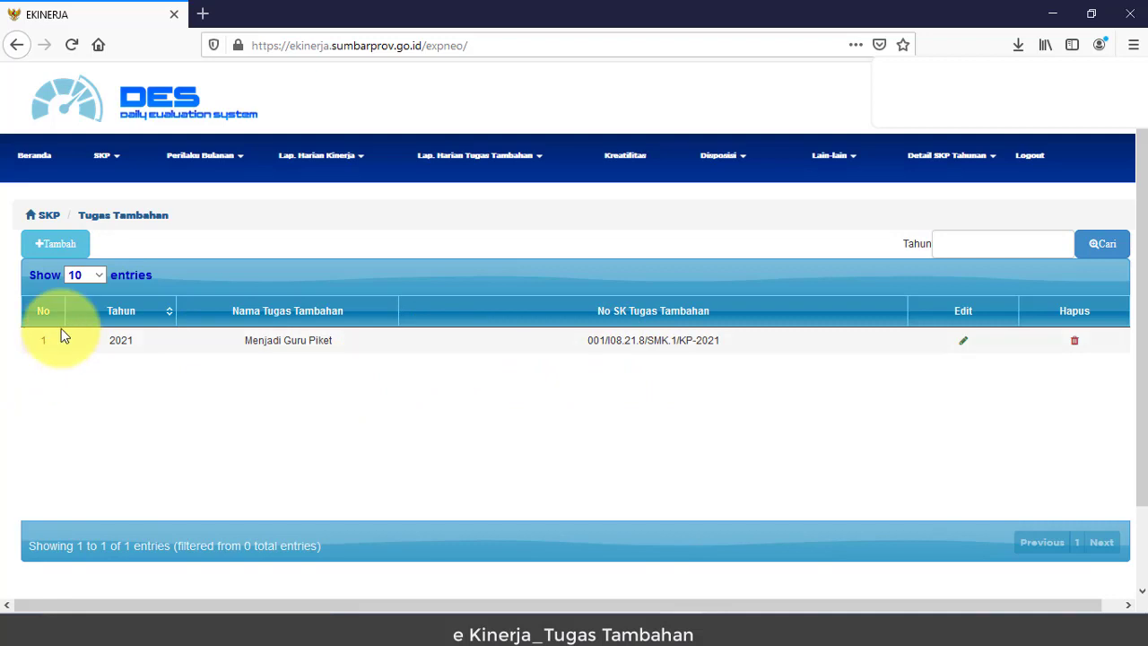
Step: Start another 2021 Tugas Tambahan entry, check the duty list in the Writer rules document, and in Firefox name the entry "Penilaian Kinerja Guru"
{"action": "left_click", "coordinate": [79, 243]}
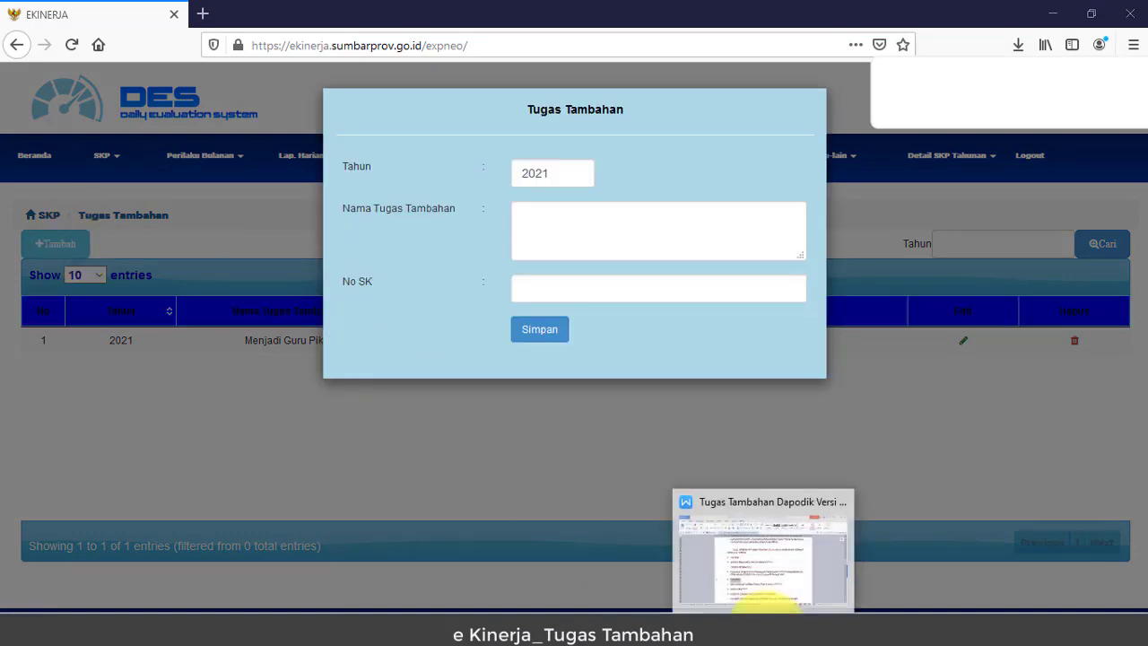
{"action": "left_click", "coordinate": [763, 619]}
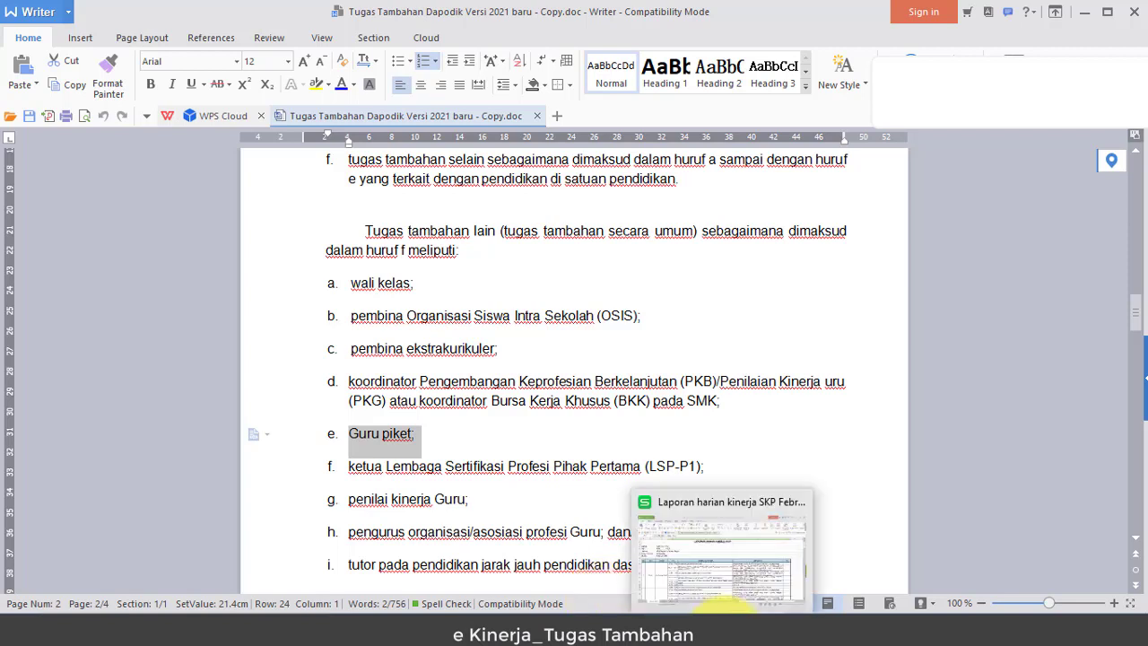
{"action": "mouse_move", "coordinate": [674, 609]}
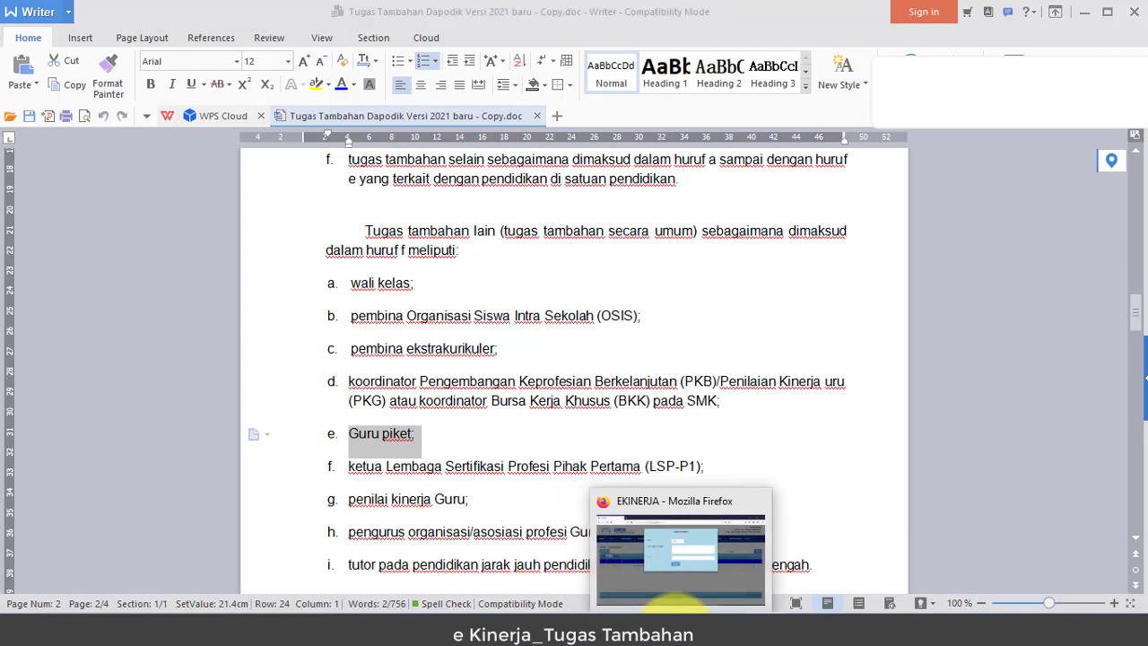
{"action": "left_click", "coordinate": [641, 554]}
{"action": "left_click", "coordinate": [556, 218]}
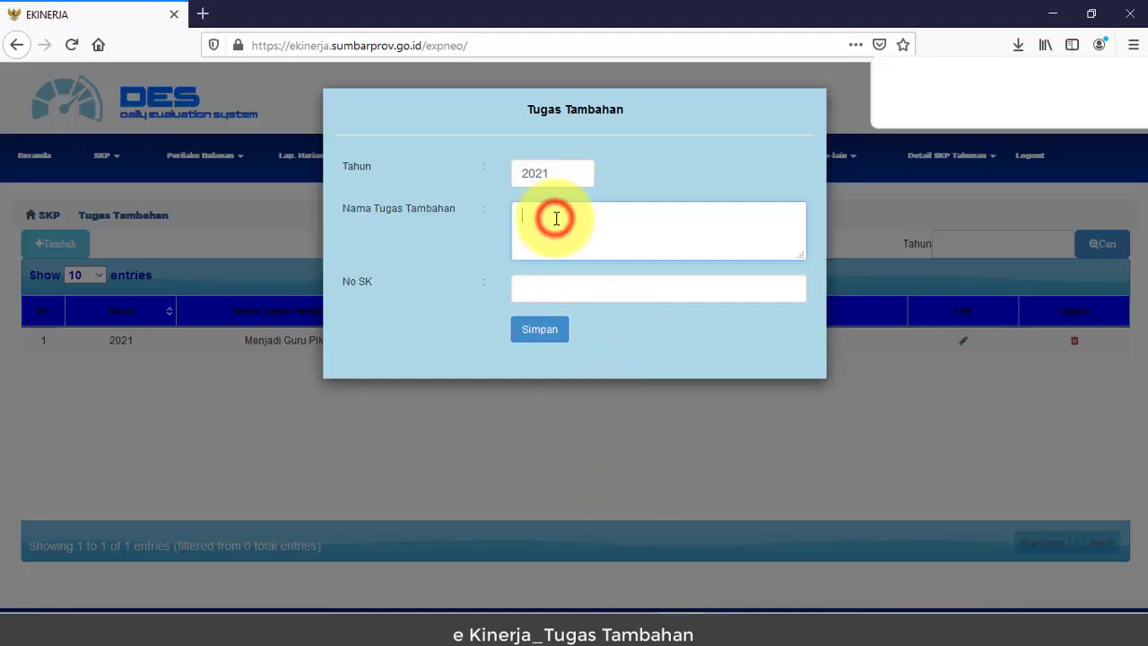
{"action": "type", "text": "Penilaian Kinerja Guru"}
Step: Set No SK to 002/I08.21.08/SMK.1/KP-2021 for the Penilaian Kinerja Guru entry and save it
{"action": "left_click", "coordinate": [592, 285]}
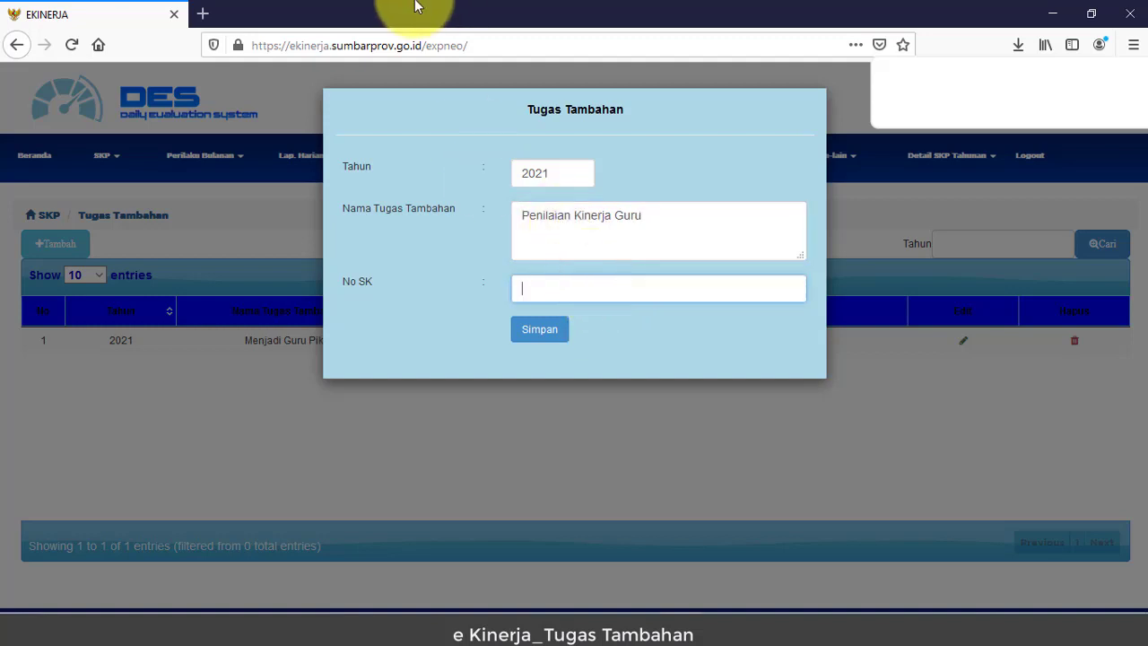
{"action": "type", "text": "002"}
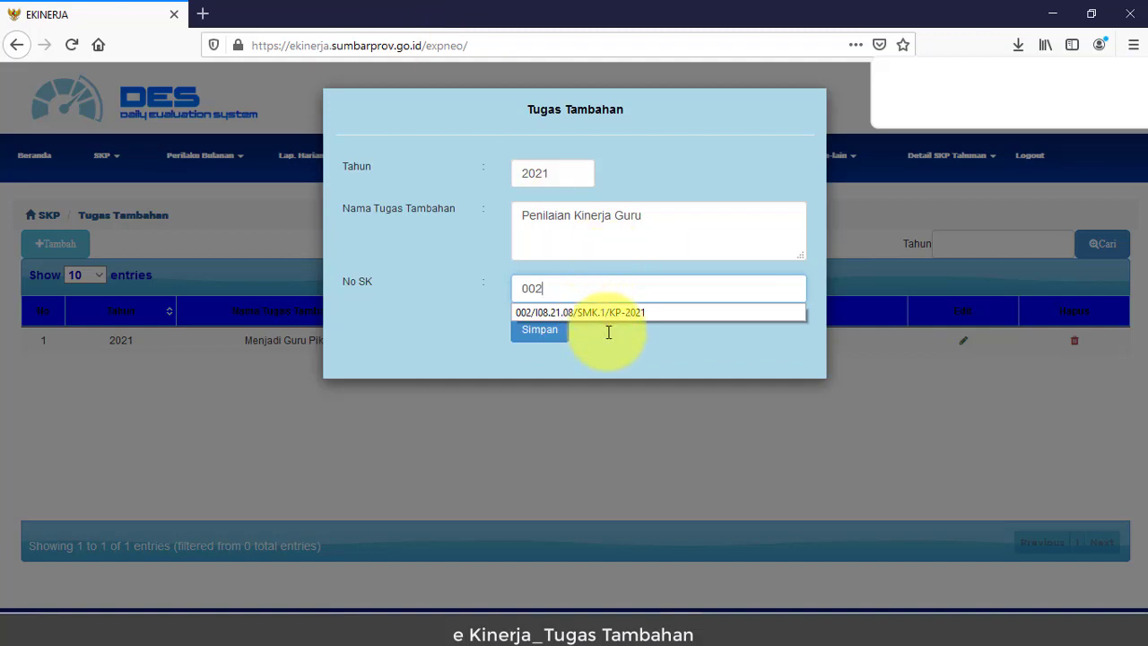
{"action": "left_click", "coordinate": [657, 314]}
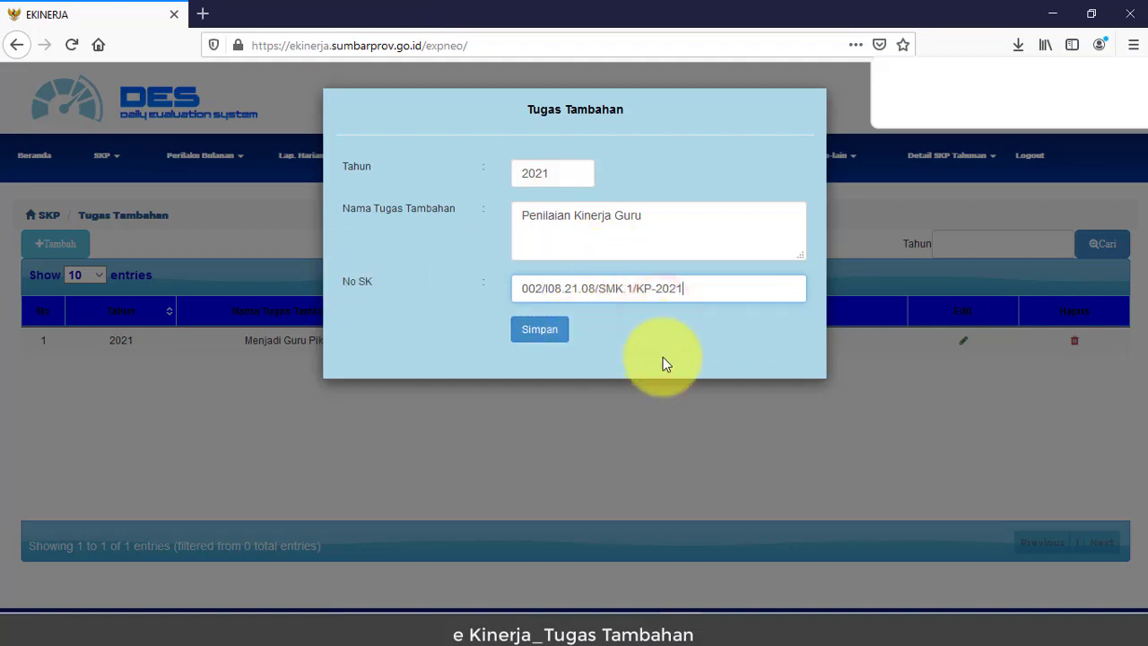
{"action": "left_click", "coordinate": [558, 343]}
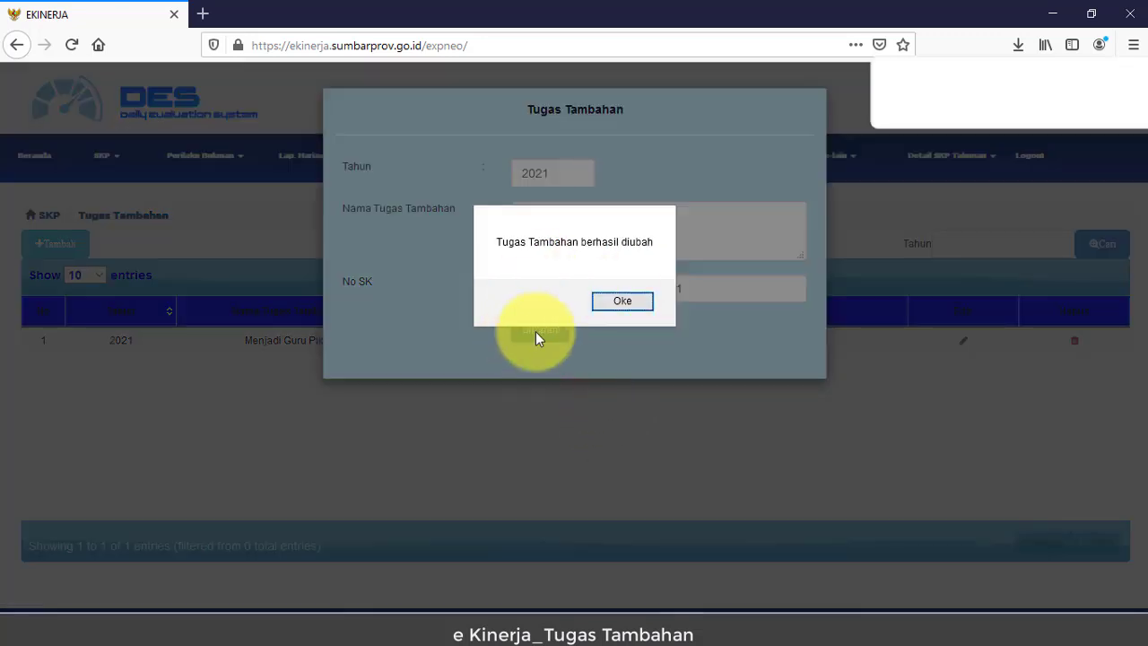
{"action": "left_click", "coordinate": [646, 304]}
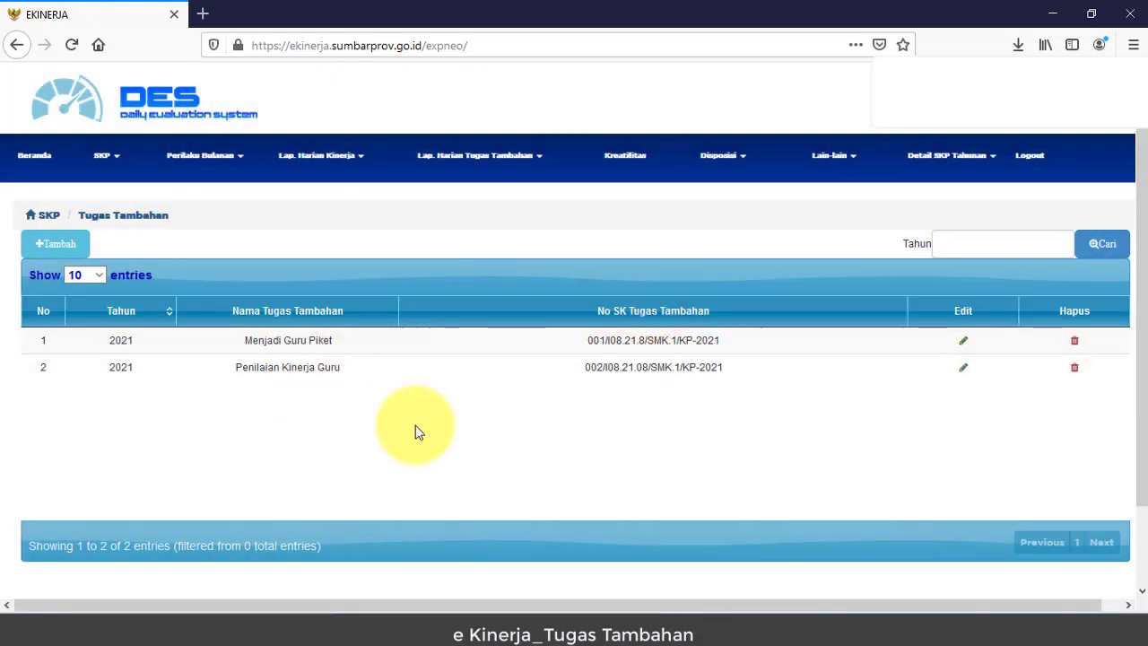
Step: Switch to the Writer rules document and find wali kelas in the list of general additional duties
{"action": "left_click", "coordinate": [768, 610]}
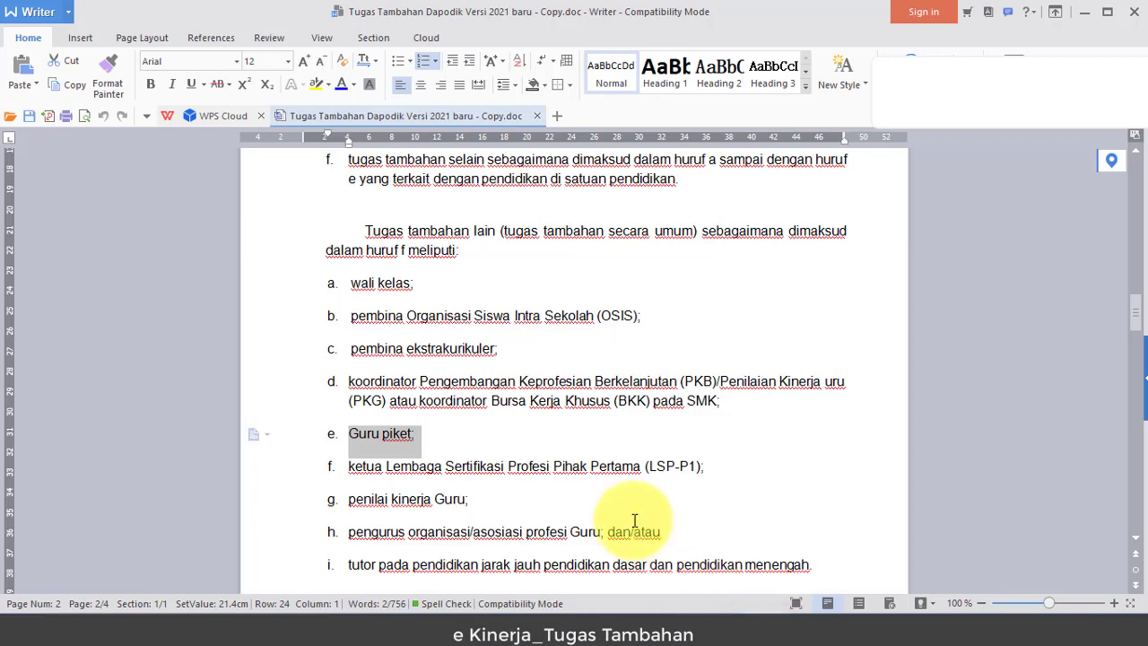
{"action": "scroll", "coordinate": [634, 520], "scroll_direction": "down", "scroll_amount": 2}
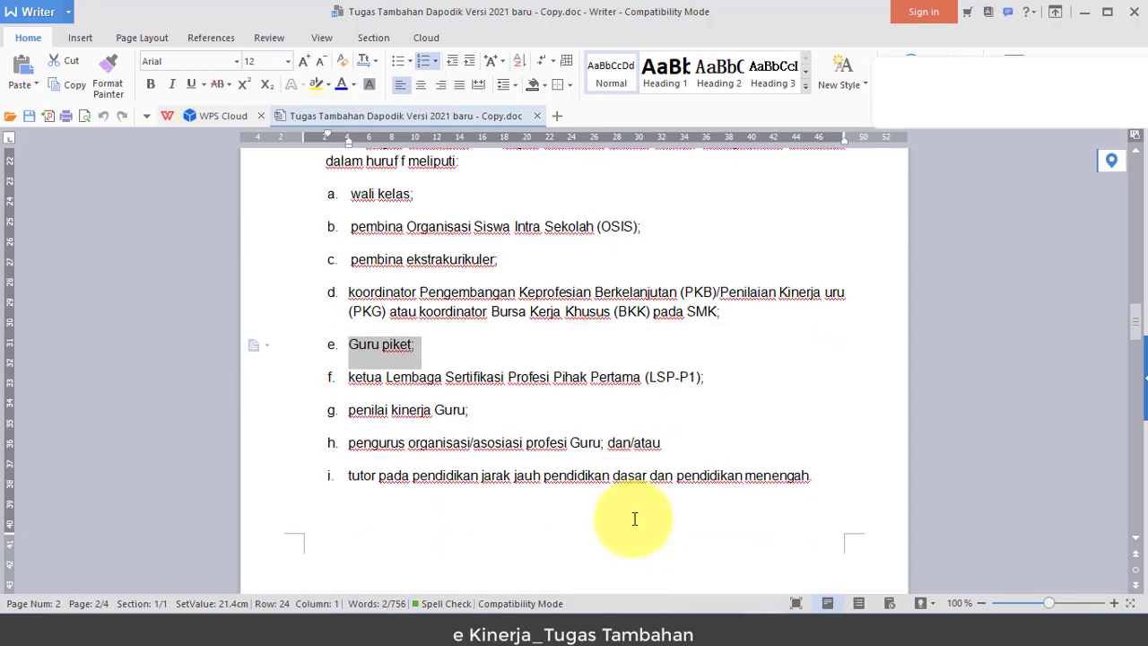
{"action": "scroll", "coordinate": [634, 519], "scroll_direction": "up", "scroll_amount": 2}
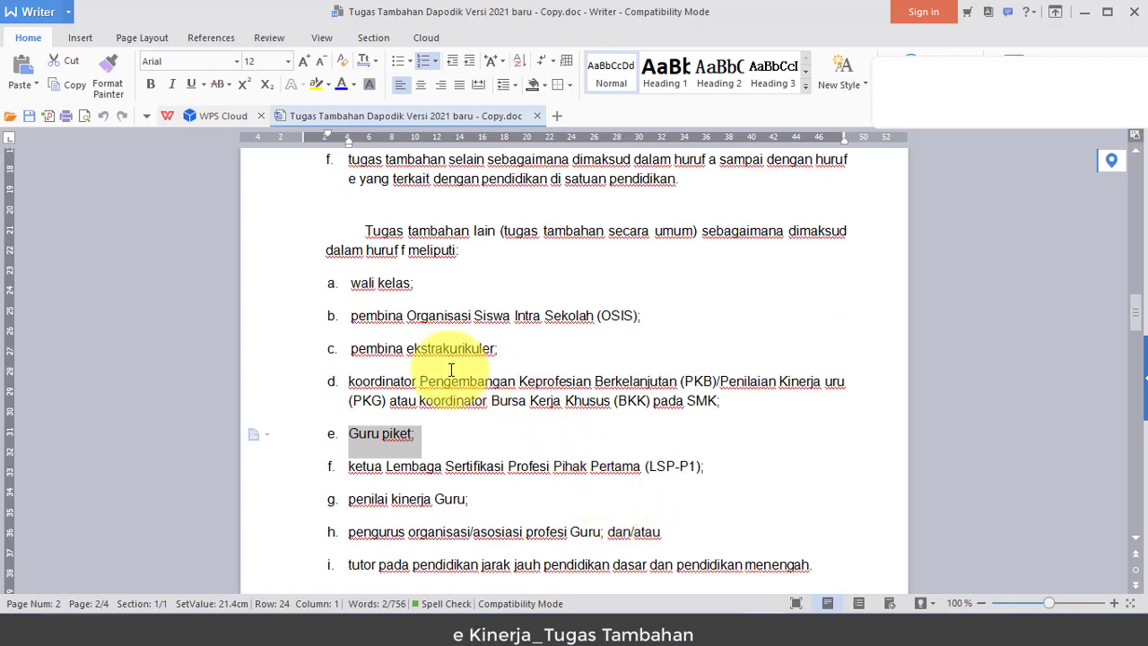
{"action": "left_click_drag", "start_coordinate": [435, 285], "coordinate": [371, 285]}
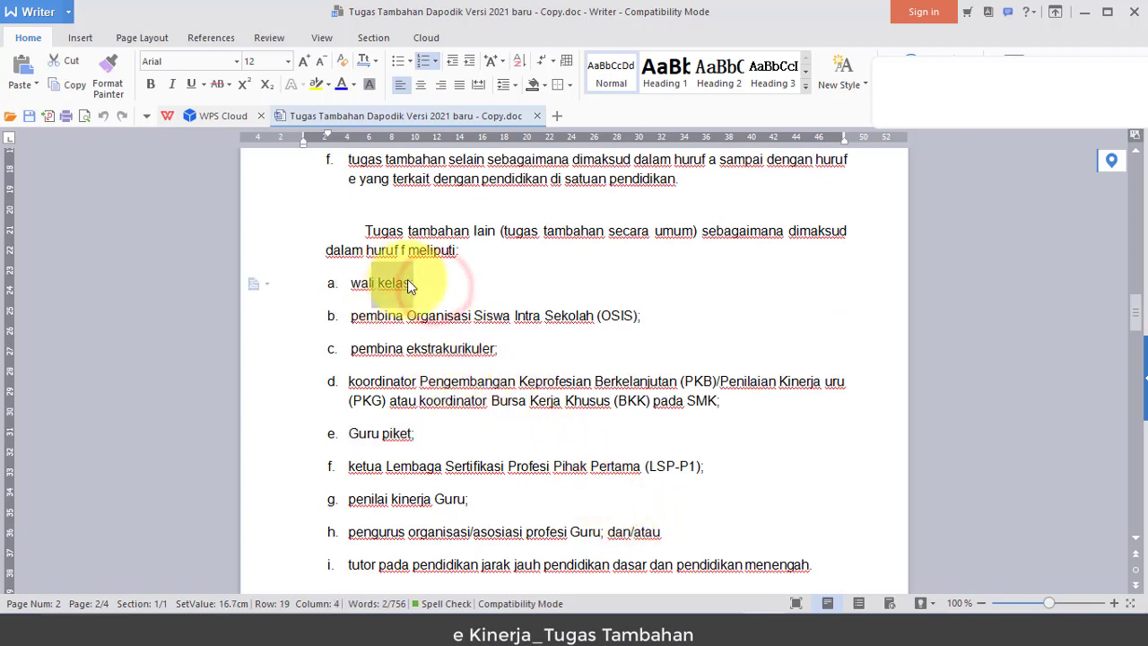
Step: Return to DES in Firefox and start a new 2021 Tugas Tambahan entry named "Wali Kelas"
{"action": "left_click", "coordinate": [686, 618]}
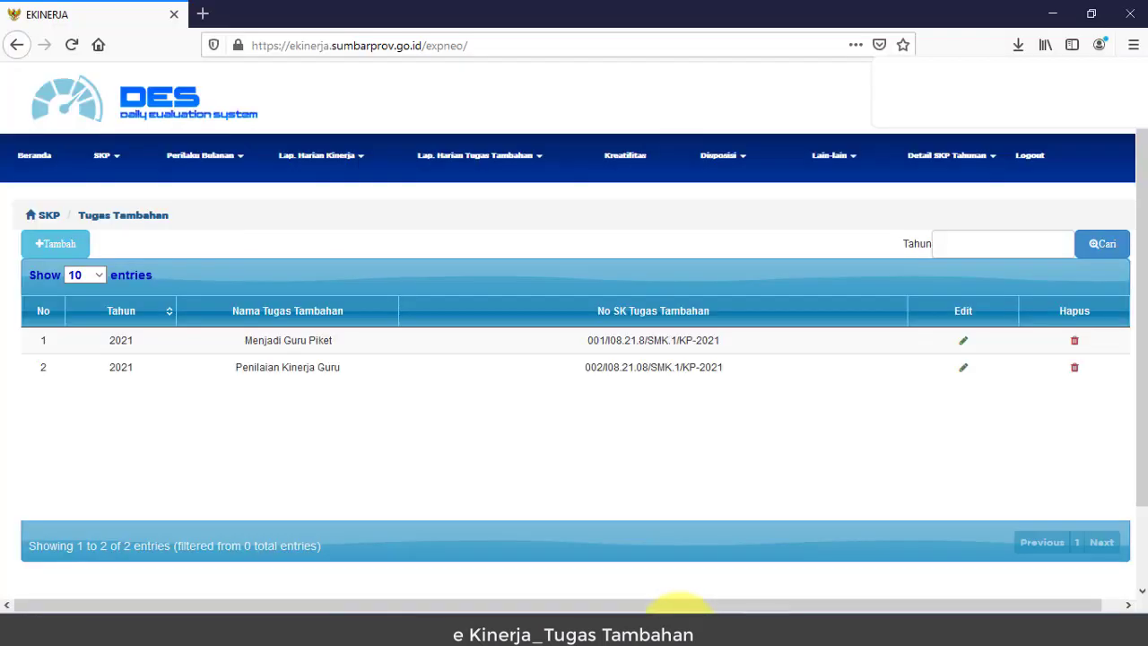
{"action": "left_click", "coordinate": [68, 254]}
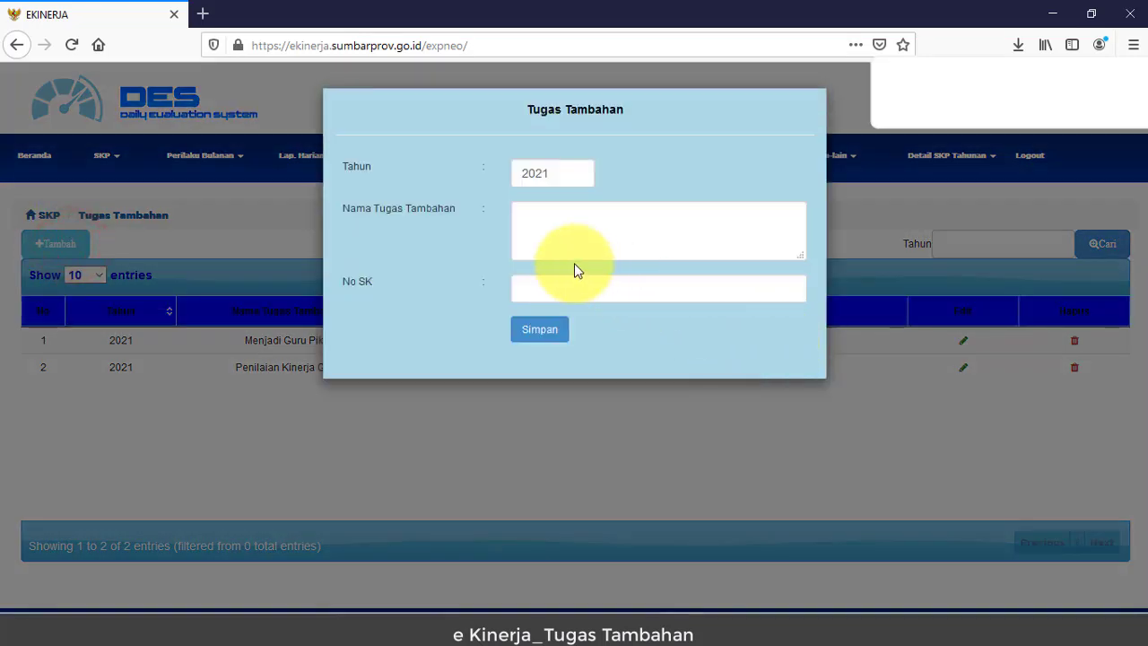
{"action": "left_click", "coordinate": [550, 235]}
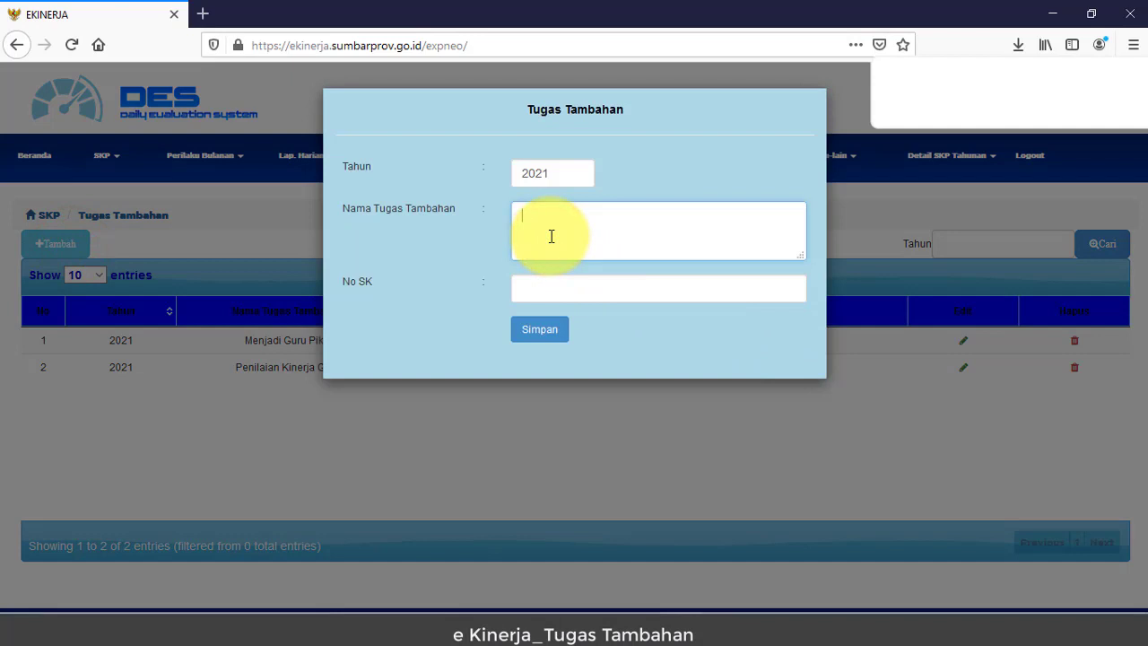
{"action": "type", "text": "Wali Kelas"}
Step: Set No SK to 003/I08.21.08/SMK.1/KP-2021 for the Wali Kelas entry and save it
{"action": "left_click", "coordinate": [652, 294]}
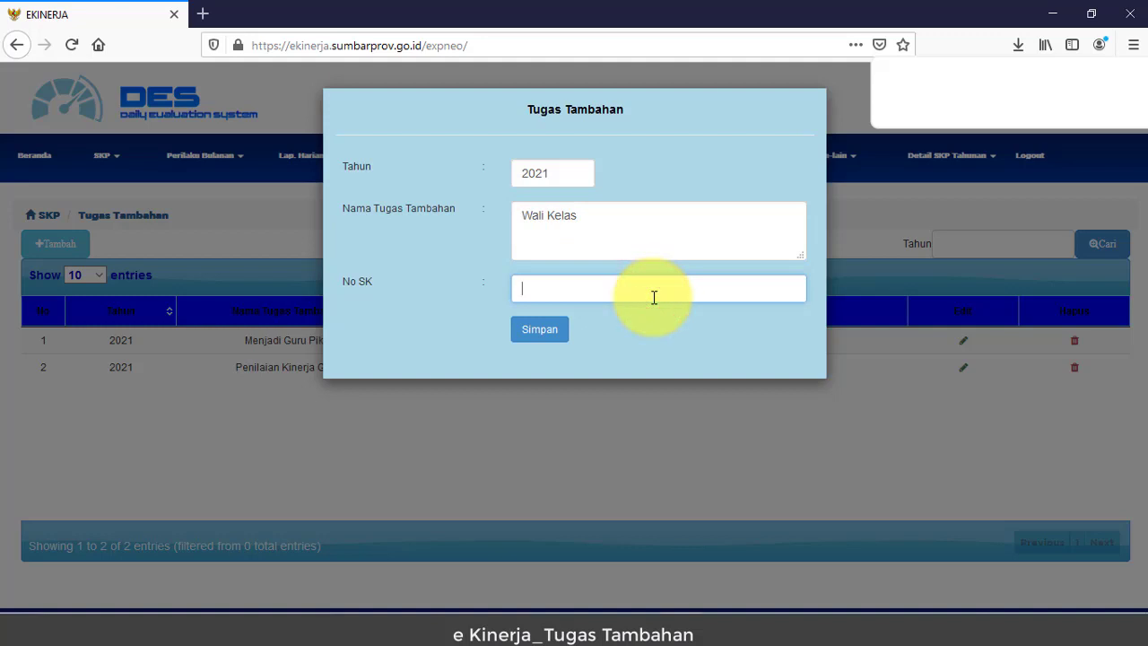
{"action": "type", "text": "0"}
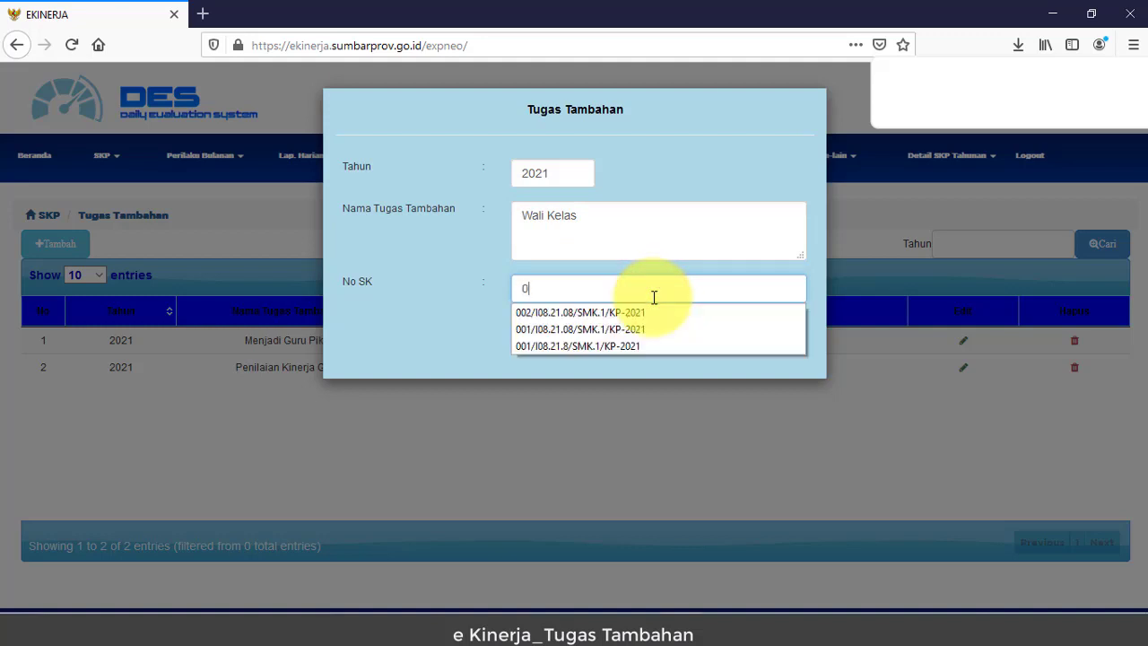
{"action": "left_click", "coordinate": [634, 330]}
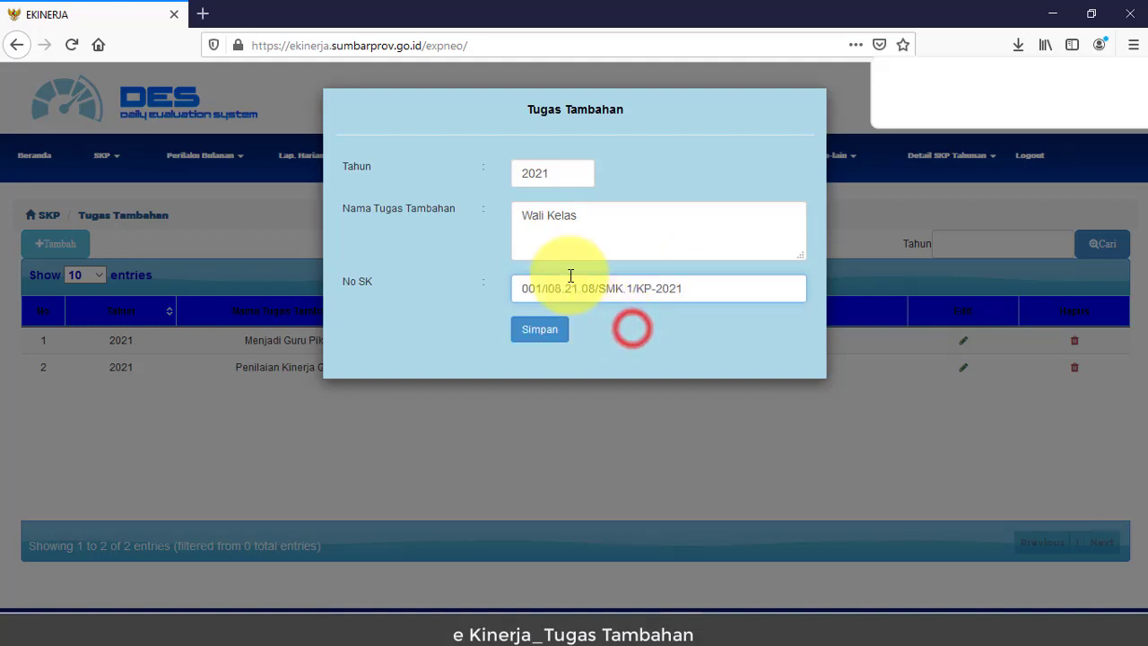
{"action": "left_click_drag", "start_coordinate": [535, 288], "coordinate": [542, 288]}
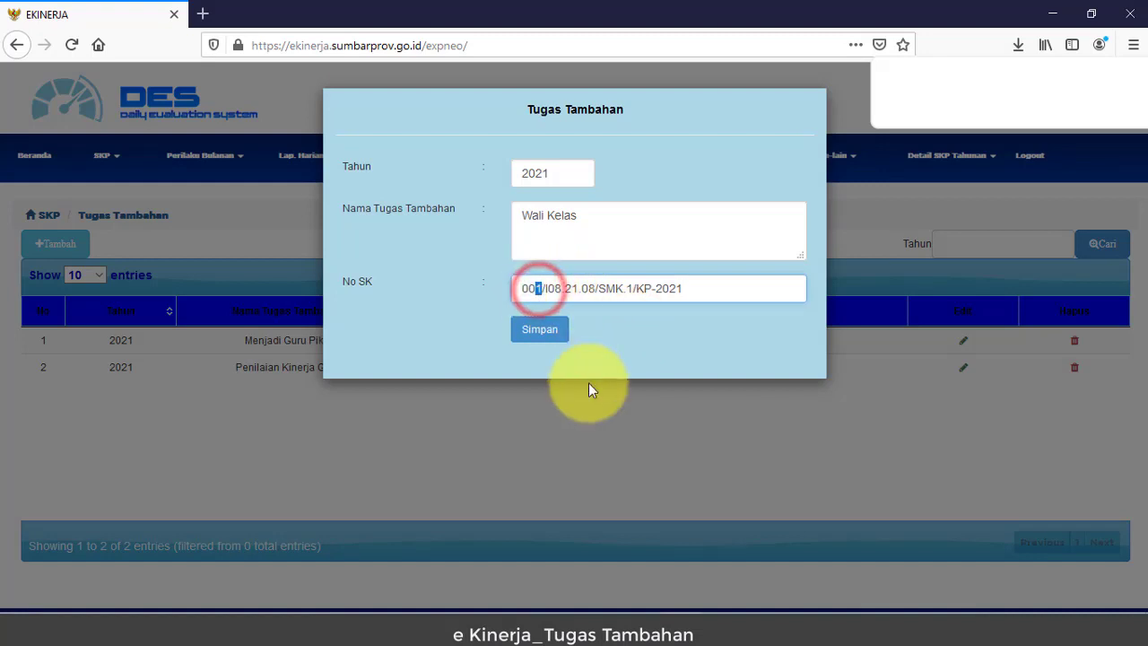
{"action": "type", "text": "3"}
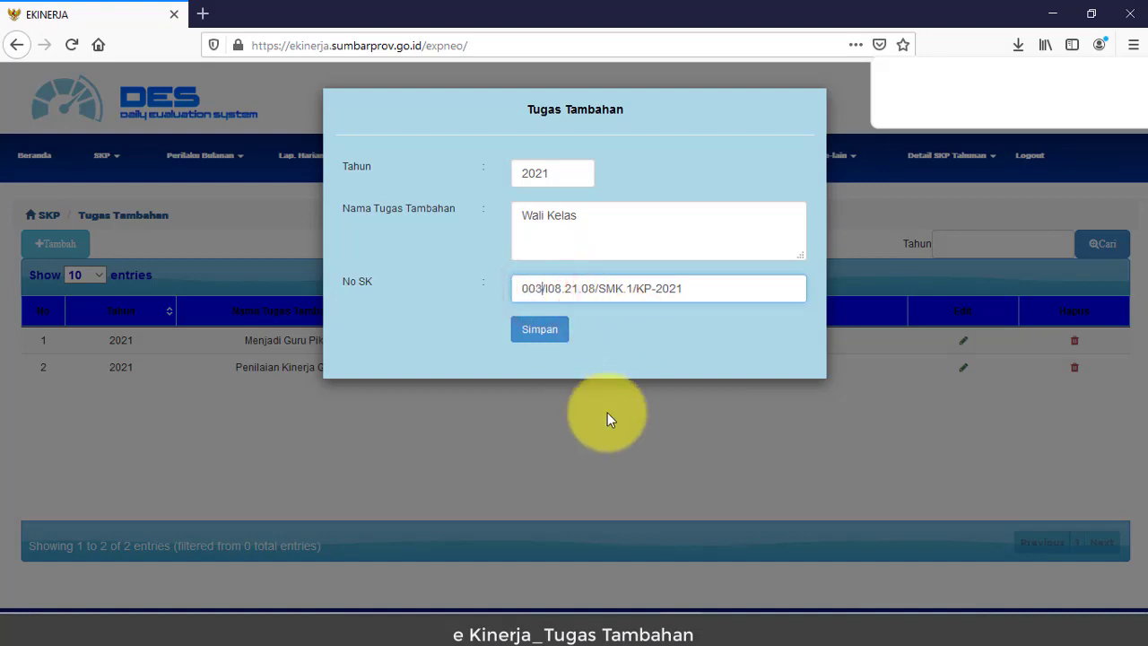
{"action": "left_click", "coordinate": [561, 334]}
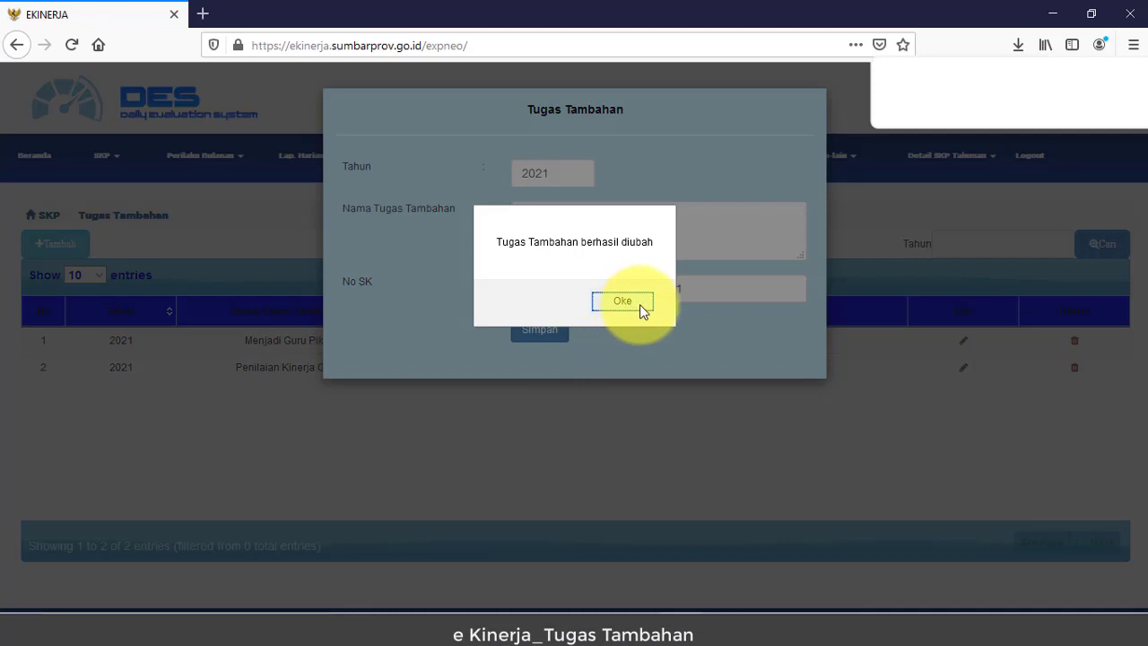
{"action": "left_click", "coordinate": [648, 308]}
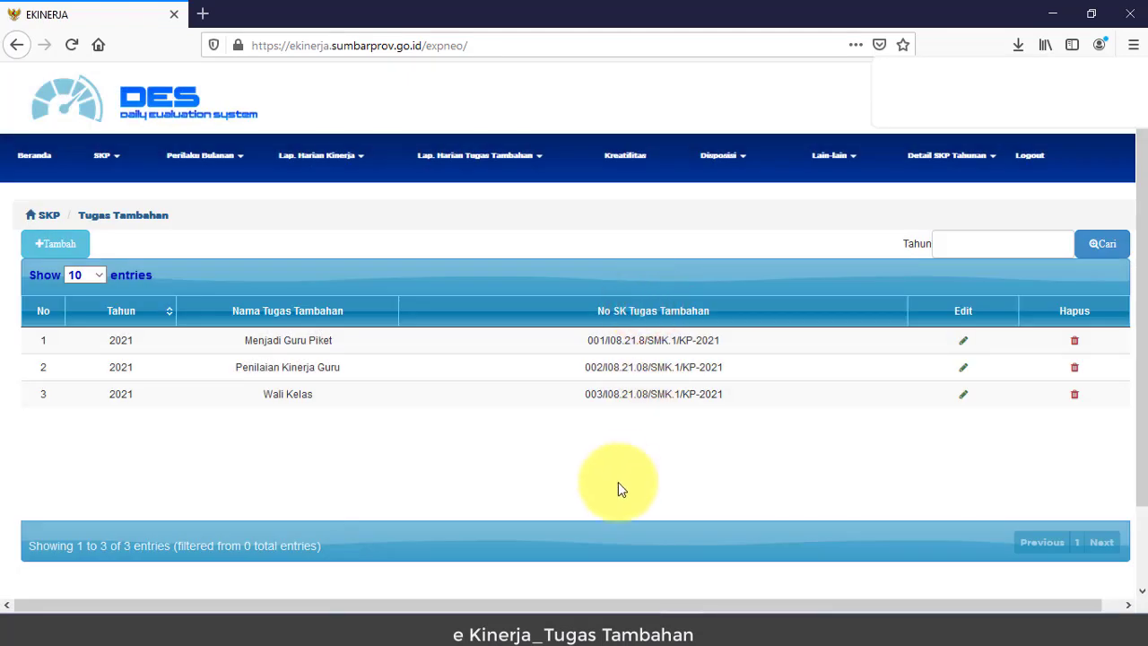
Step: Check the duty list in the Writer rules document, and in DES in Firefox start a new 2021 entry named "Pembina OSIS"
{"action": "left_click", "coordinate": [758, 624]}
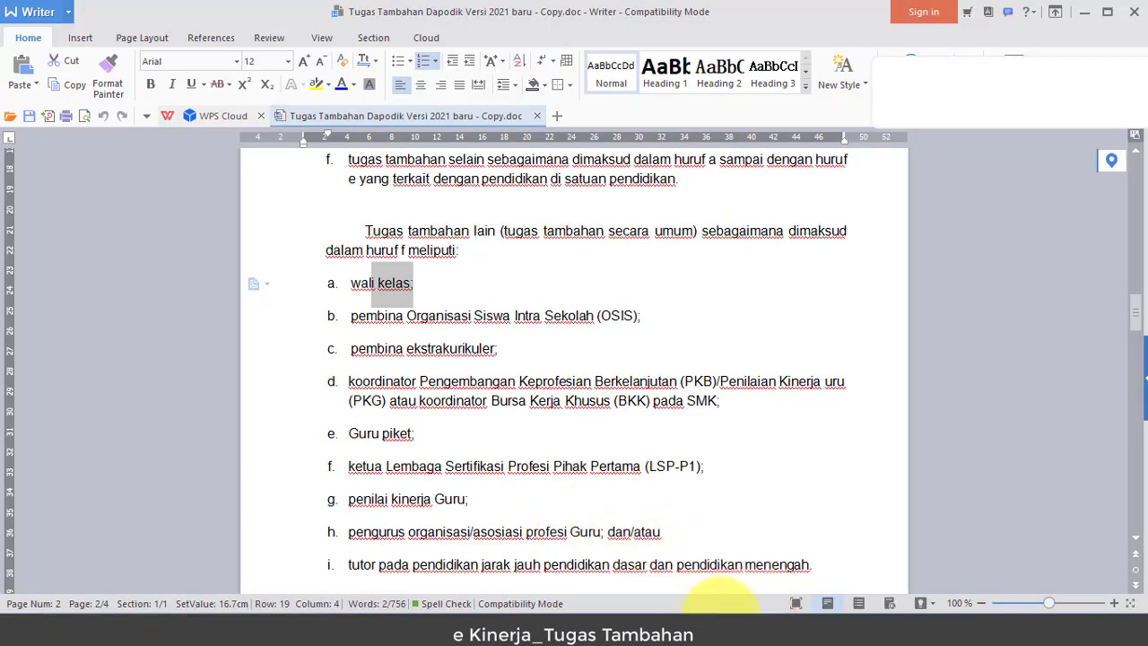
{"action": "left_click", "coordinate": [687, 601]}
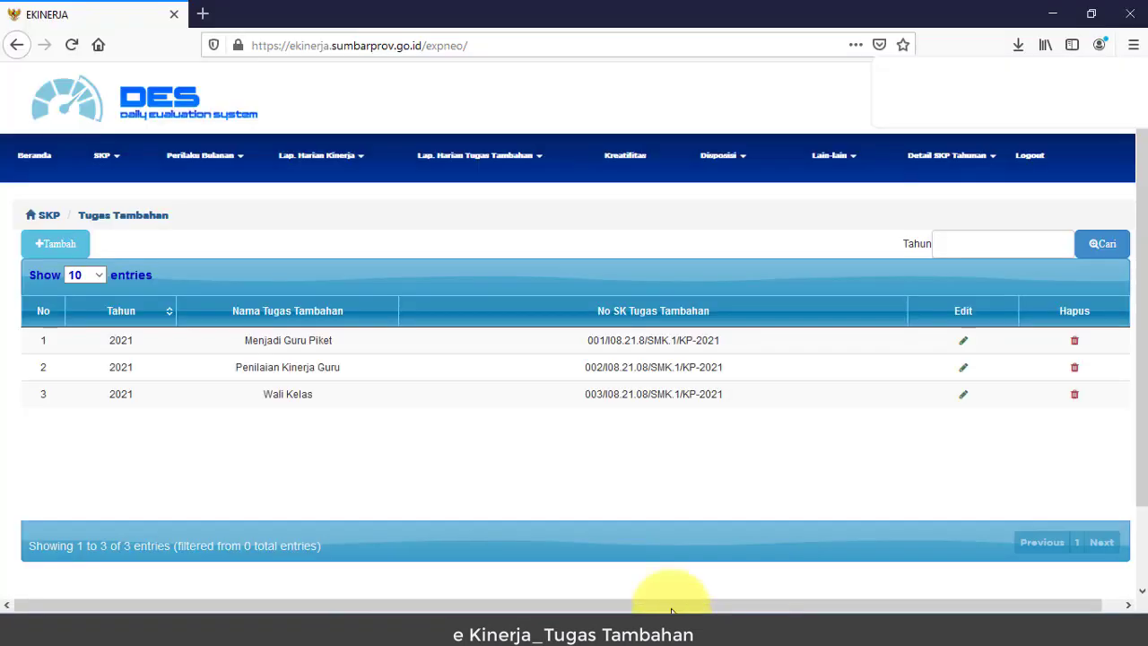
{"action": "left_click", "coordinate": [73, 247]}
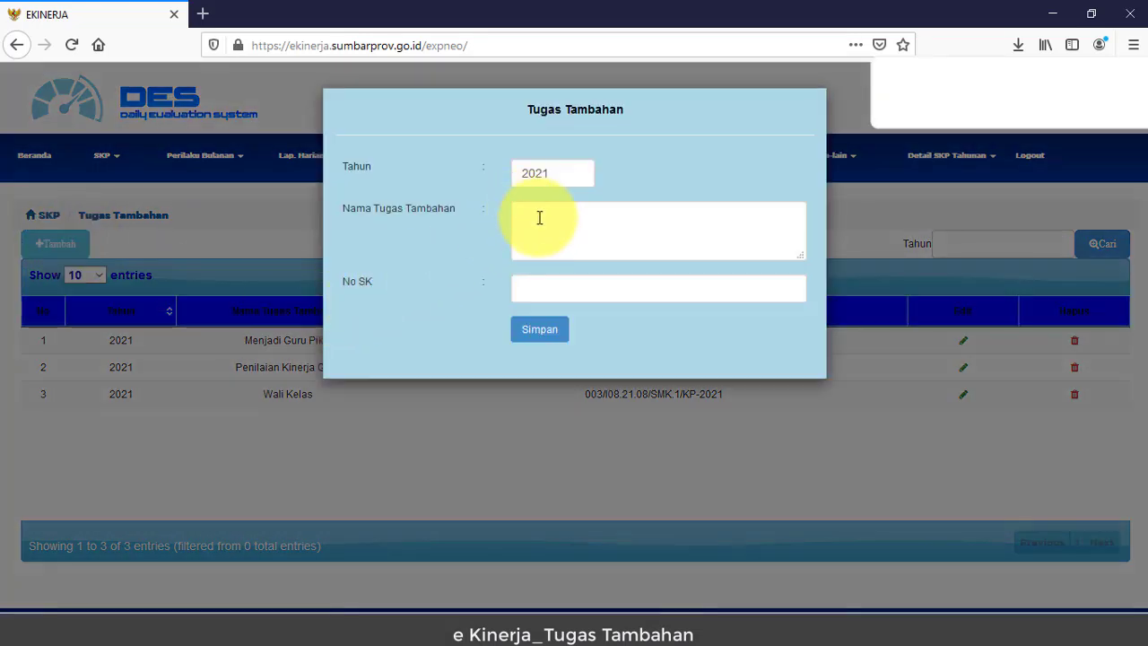
{"action": "left_click", "coordinate": [538, 217]}
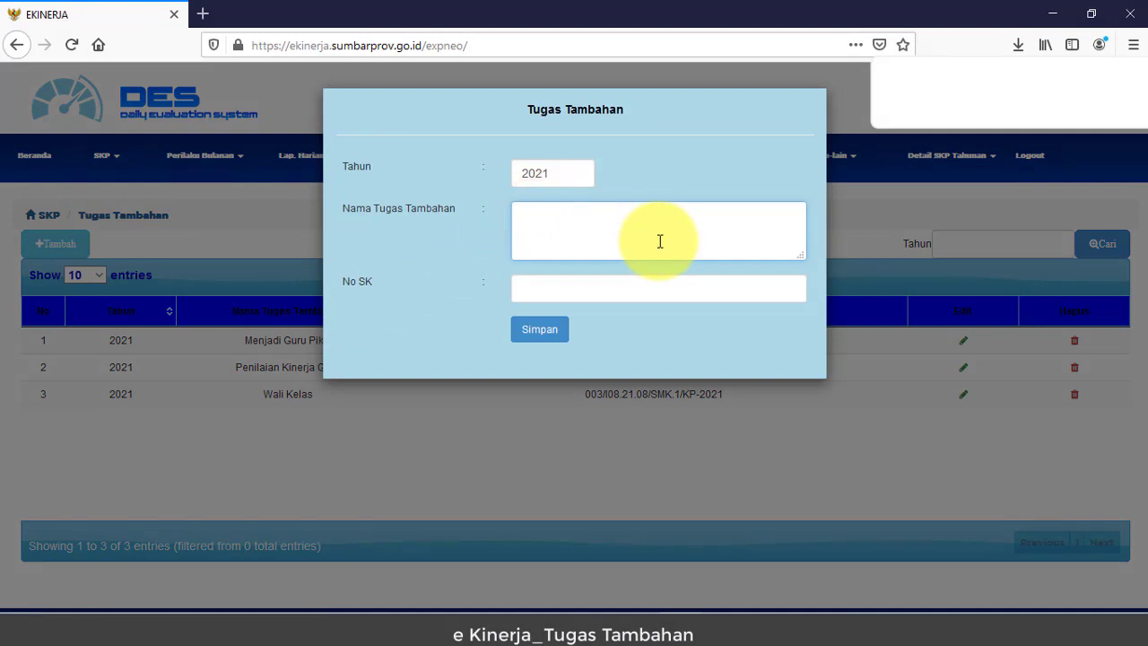
{"action": "type", "text": "Pembina OSIS"}
Step: Set No SK to 004/I08.21.08/SMK.1/KP-2021 for the Pembina OSIS entry and save it
{"action": "left_click", "coordinate": [627, 291]}
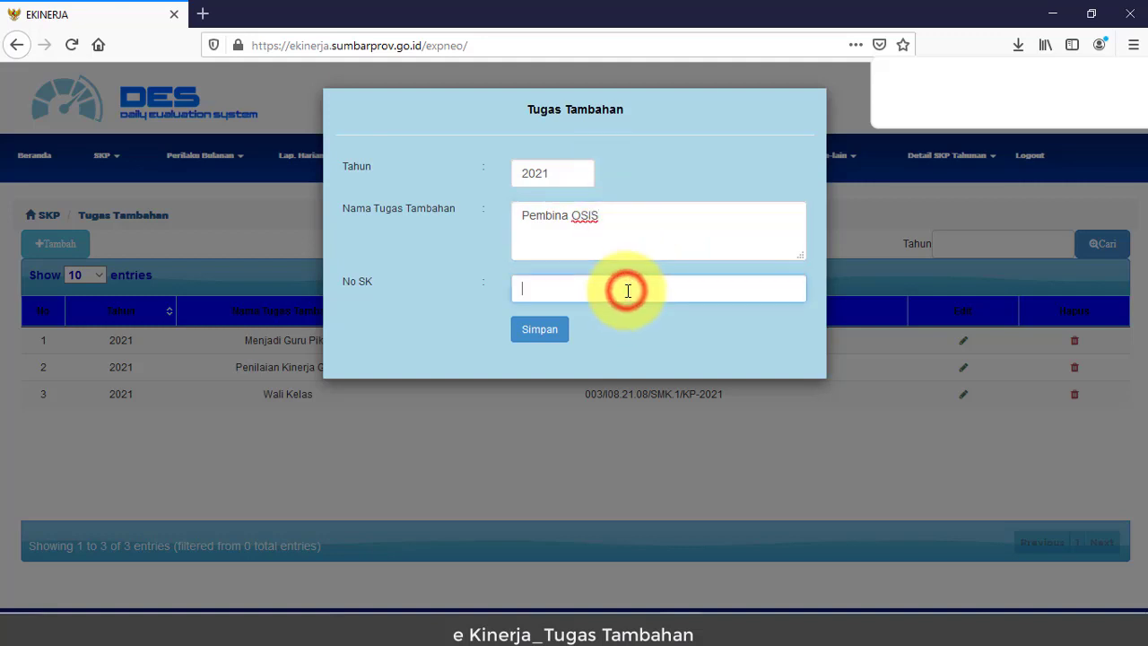
{"action": "type", "text": "0"}
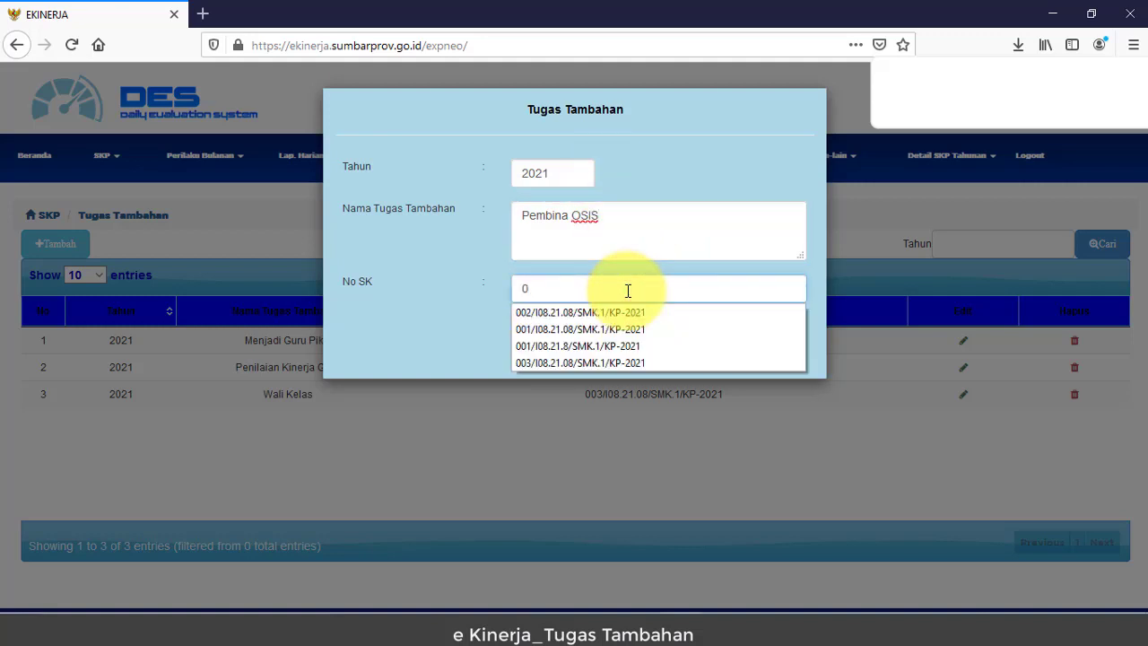
{"action": "left_click", "coordinate": [591, 360]}
{"action": "left_click_drag", "start_coordinate": [534, 288], "coordinate": [543, 288]}
{"action": "type", "text": "4/I08.21.08/SMK.1/KP-2021"}
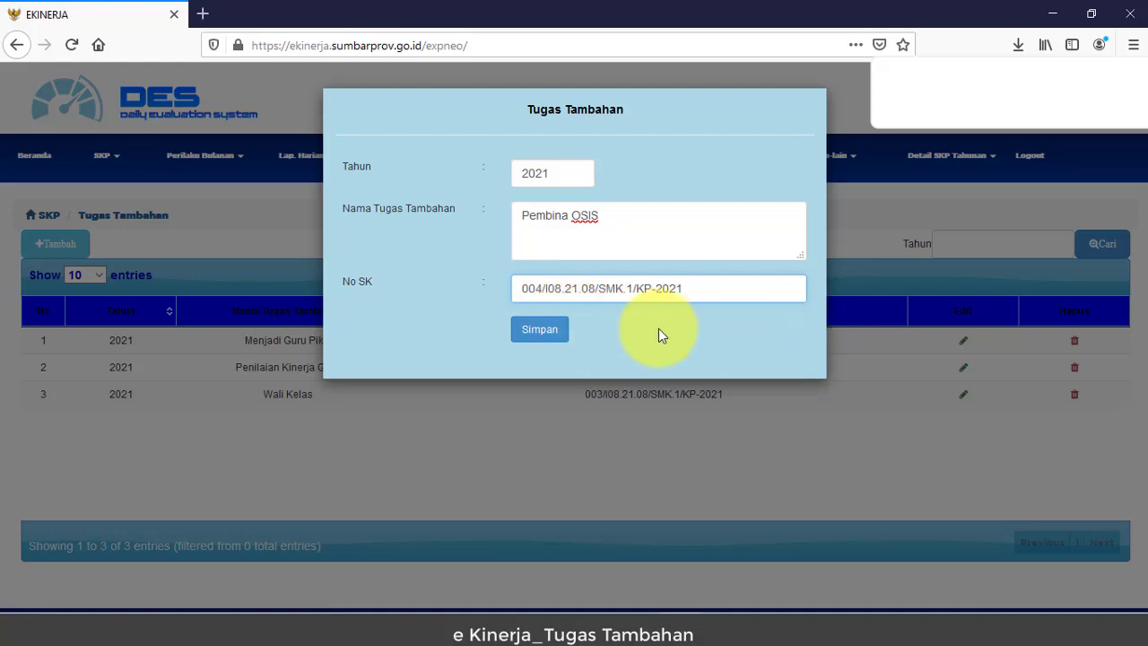
{"action": "left_click", "coordinate": [565, 341]}
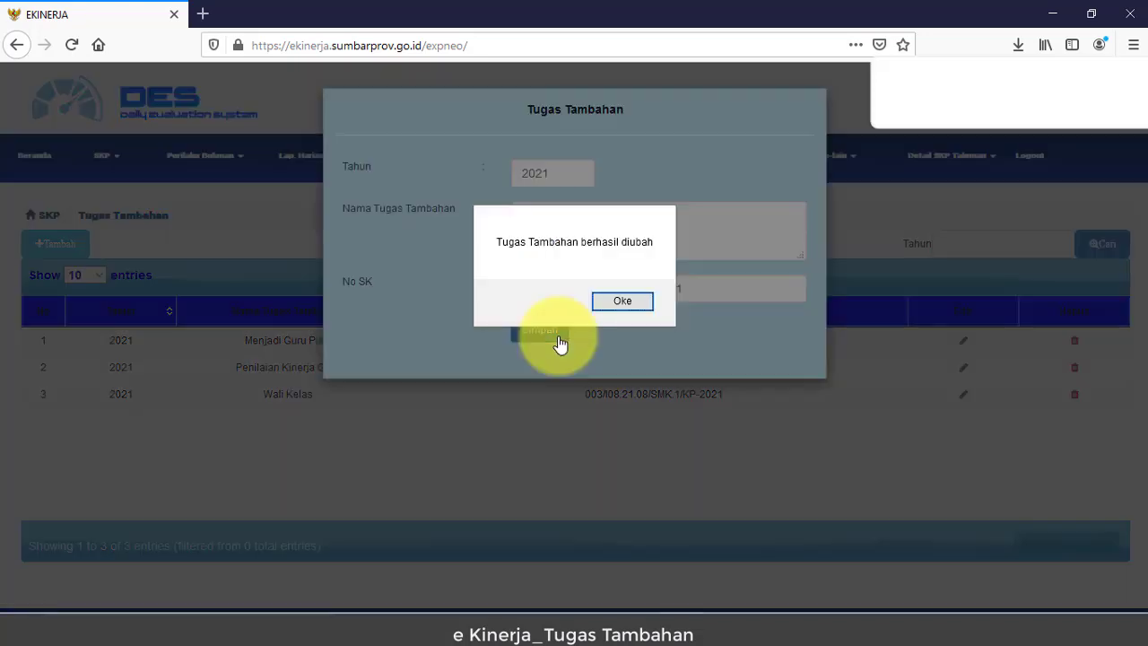
{"action": "left_click", "coordinate": [642, 306]}
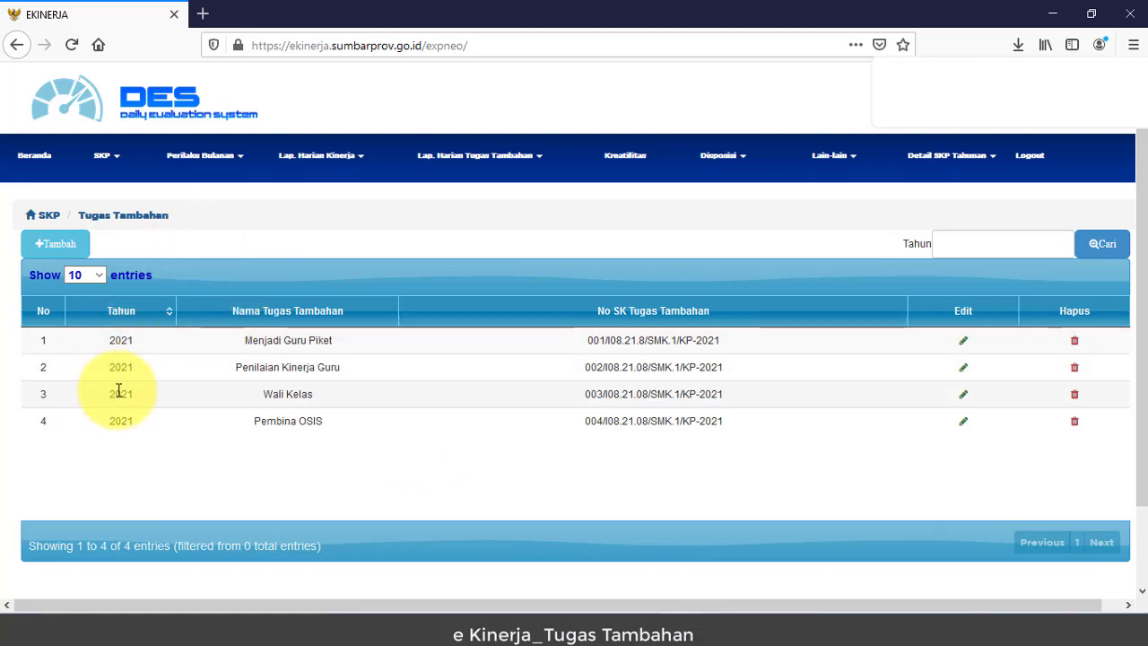
Step: Open the Lap. Harian Tugas Tambahan Detail page and start a new daily report entry
{"action": "left_click", "coordinate": [540, 157]}
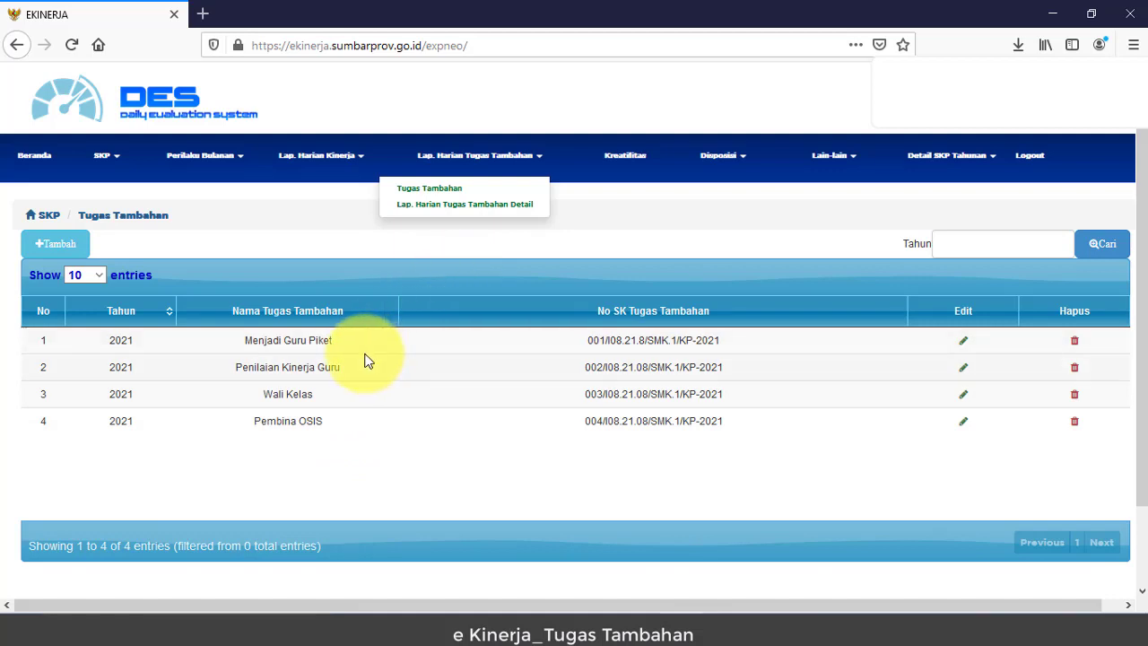
{"action": "left_click", "coordinate": [534, 246]}
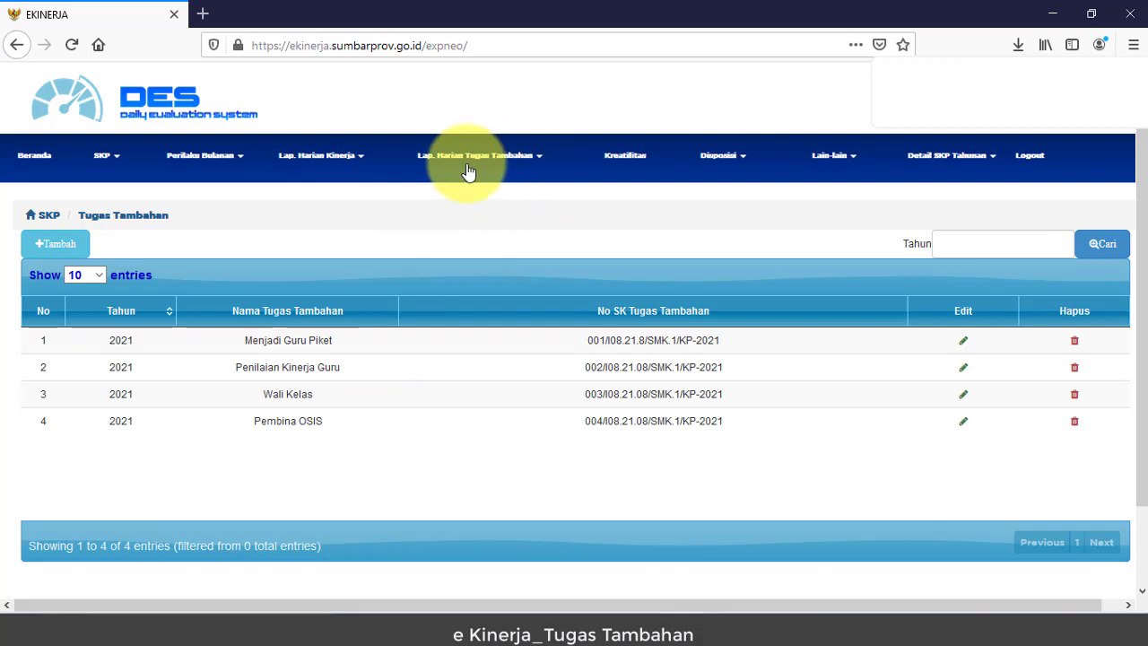
{"action": "left_click", "coordinate": [538, 155]}
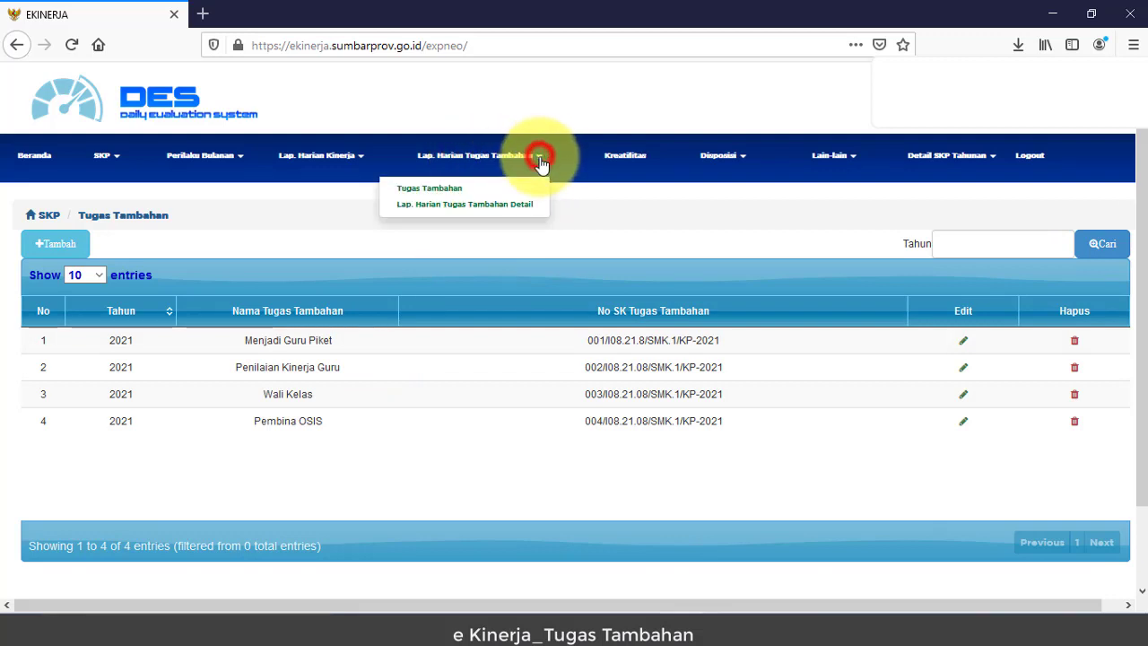
{"action": "left_click", "coordinate": [509, 215]}
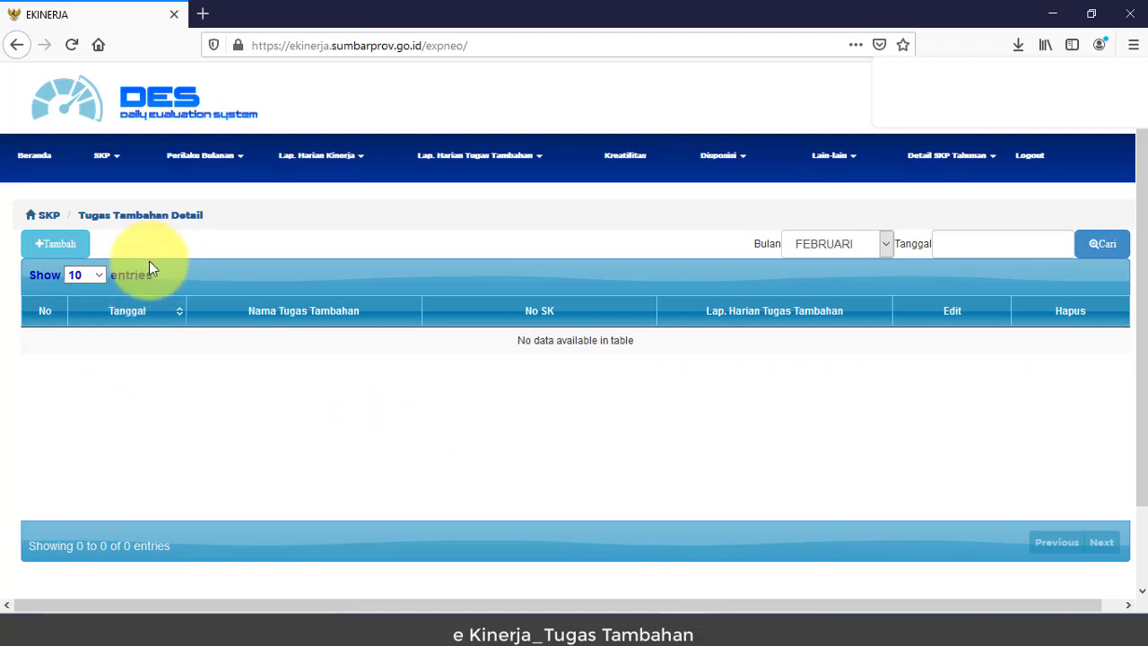
{"action": "left_click", "coordinate": [84, 249]}
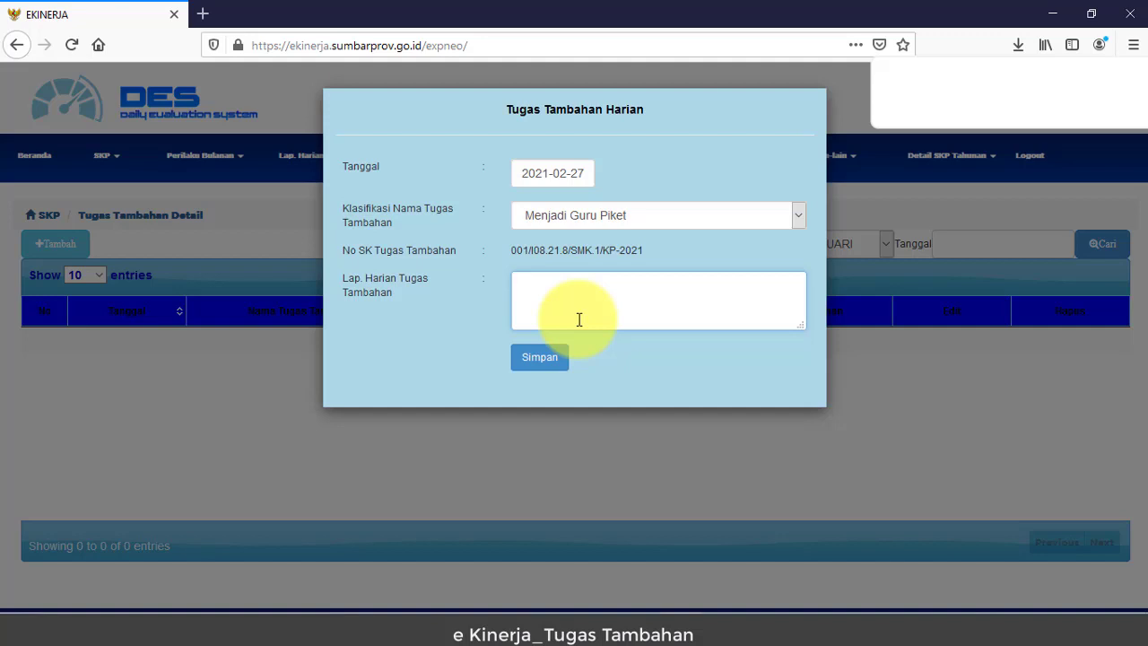
Step: Set the daily entry's date to 2021-02-04 and its duty classification to Menjadi Guru Piket
{"action": "mouse_move", "coordinate": [1080, 610]}
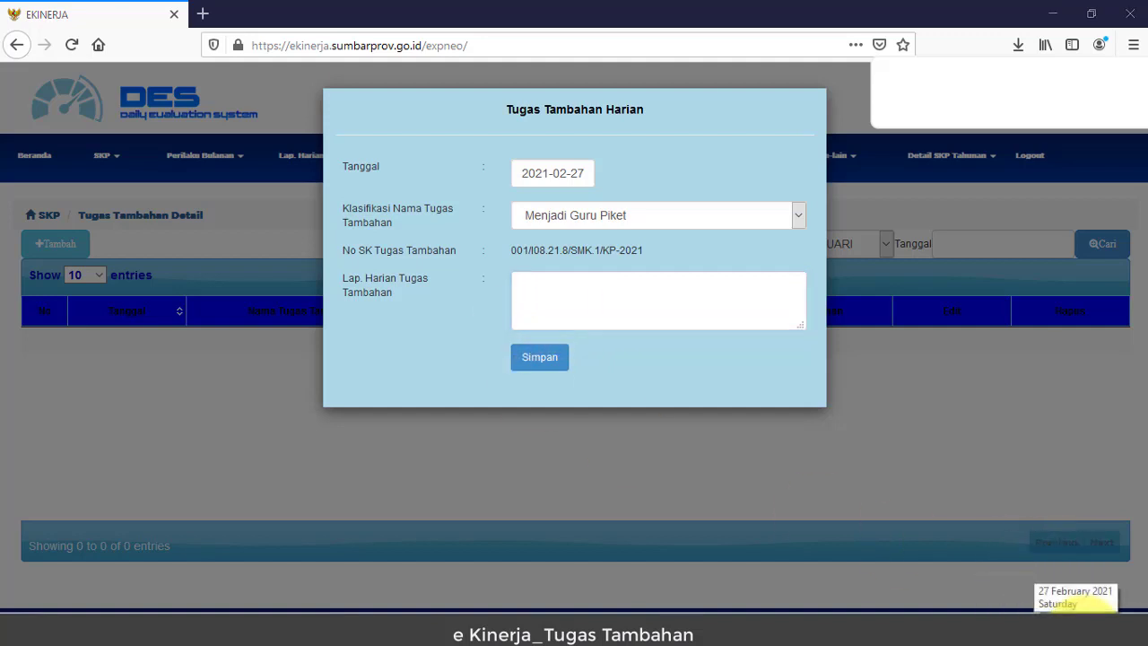
{"action": "left_click", "coordinate": [1076, 607]}
{"action": "left_click", "coordinate": [1059, 610]}
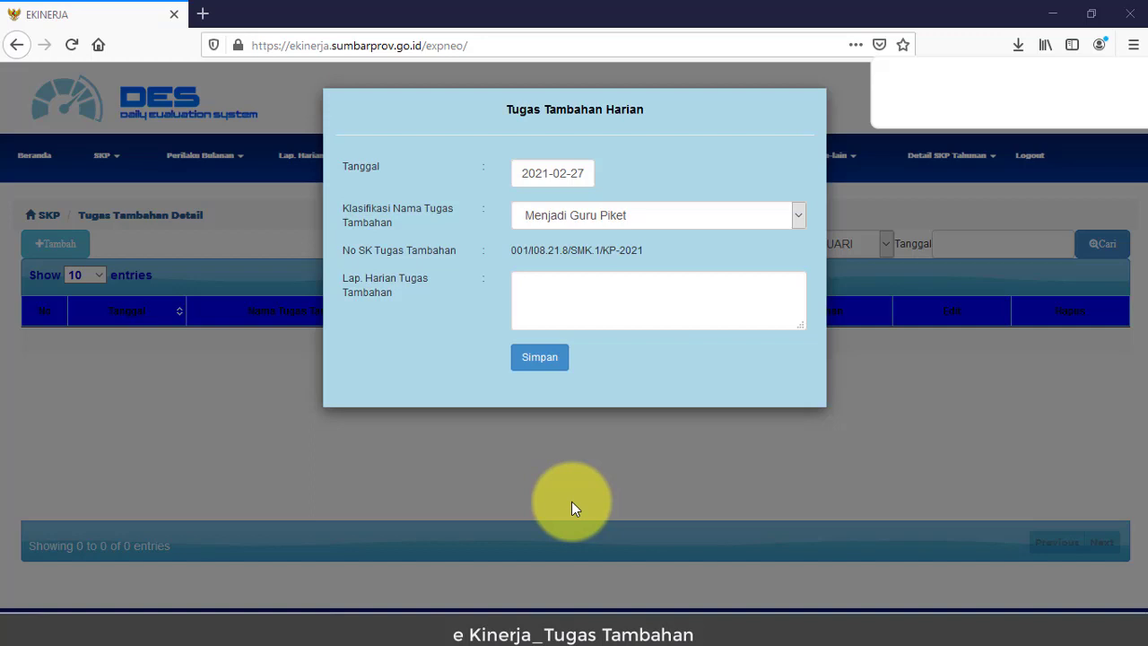
{"action": "left_click", "coordinate": [567, 176]}
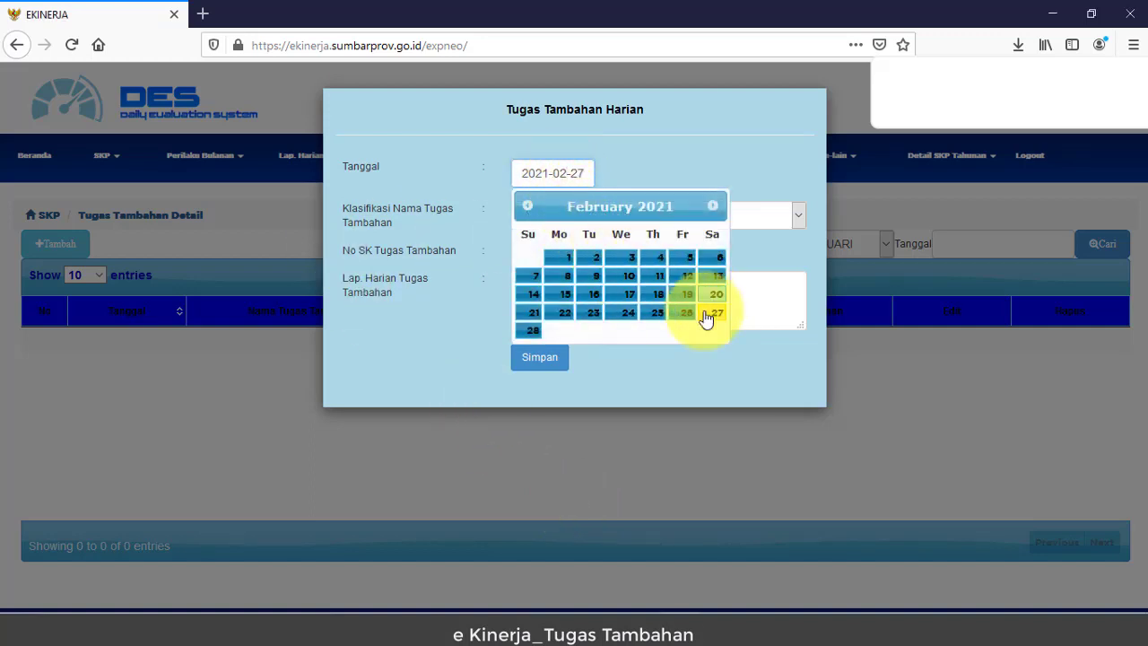
{"action": "left_click", "coordinate": [655, 262]}
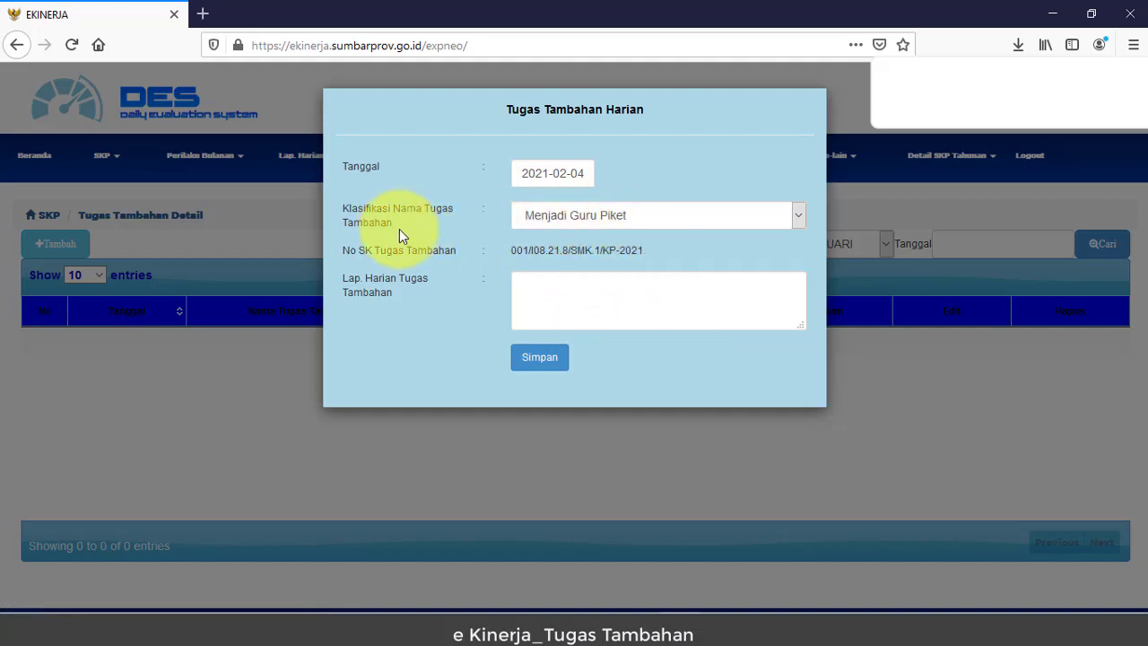
{"action": "left_click", "coordinate": [735, 224]}
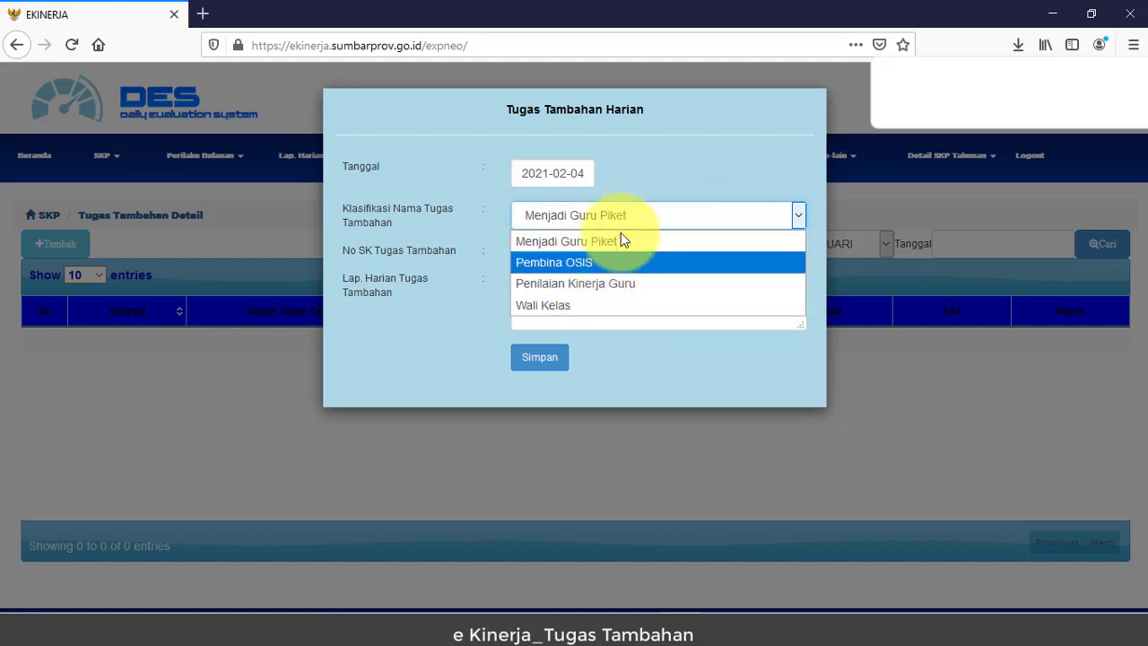
{"action": "left_click", "coordinate": [642, 216]}
{"action": "left_click", "coordinate": [643, 215]}
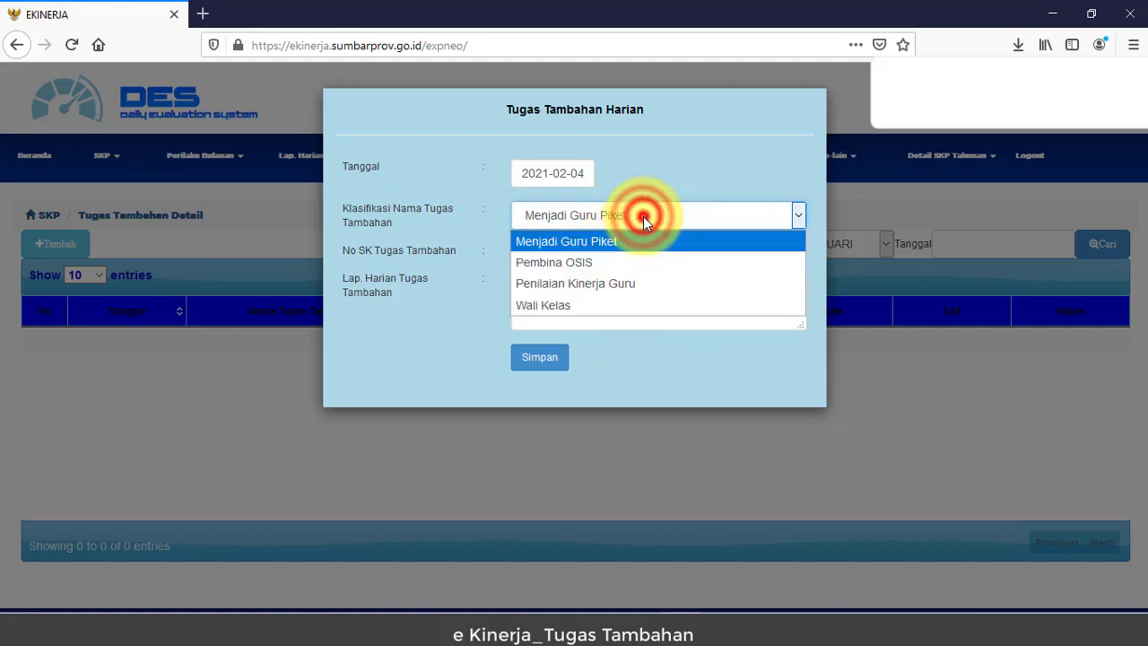
{"action": "left_click", "coordinate": [631, 240]}
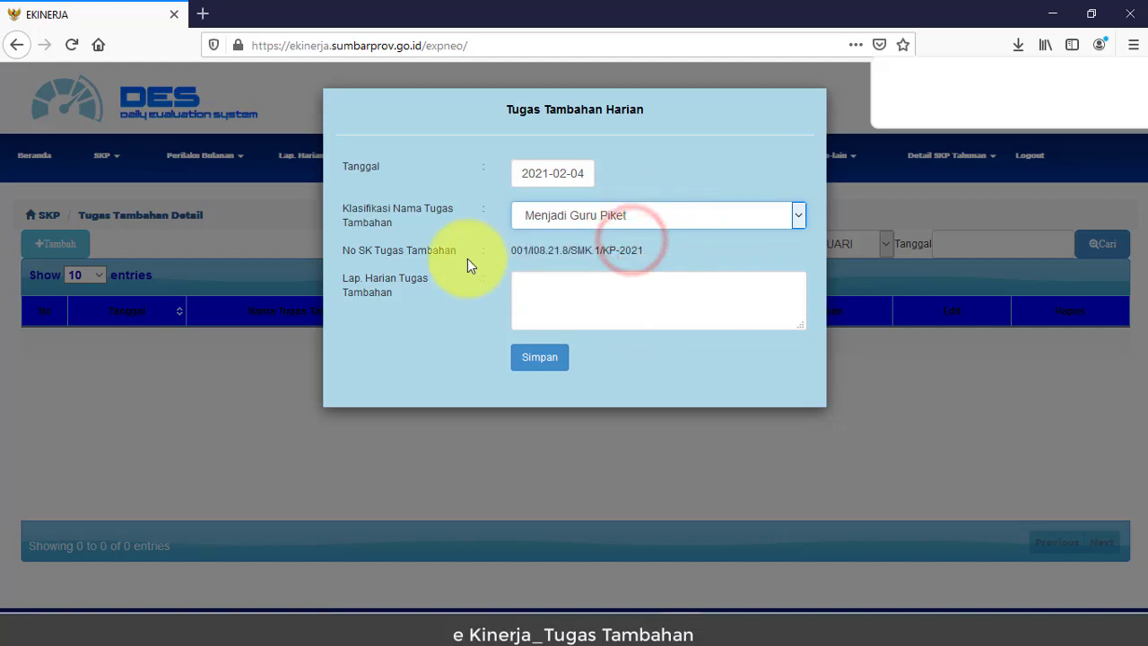
{"action": "left_click", "coordinate": [545, 292]}
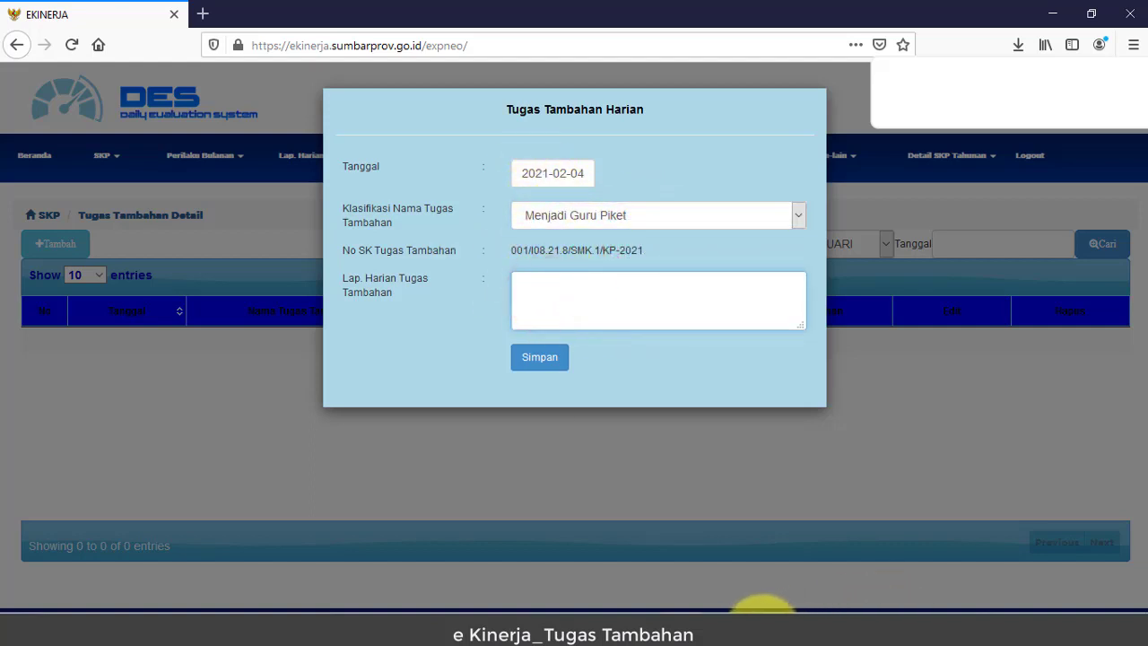
Step: Switch to the February report in WPS Spreadsheets and change cell E32 to "Membimbing siswa saat apel pagi"
{"action": "left_click", "coordinate": [722, 617]}
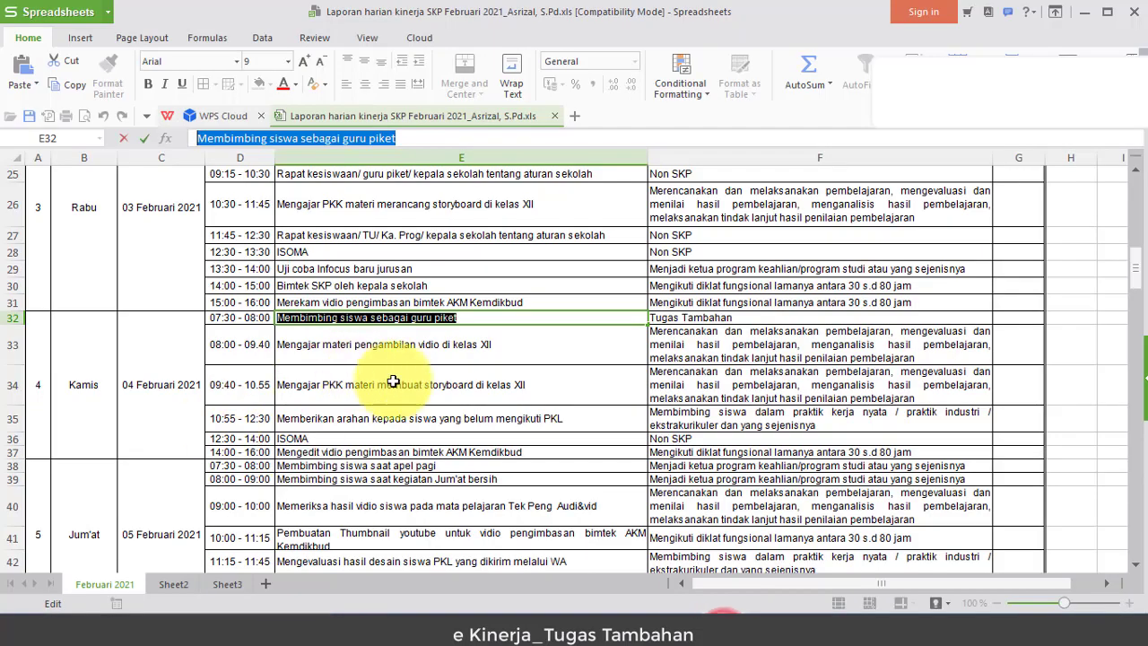
{"action": "left_click", "coordinate": [382, 354]}
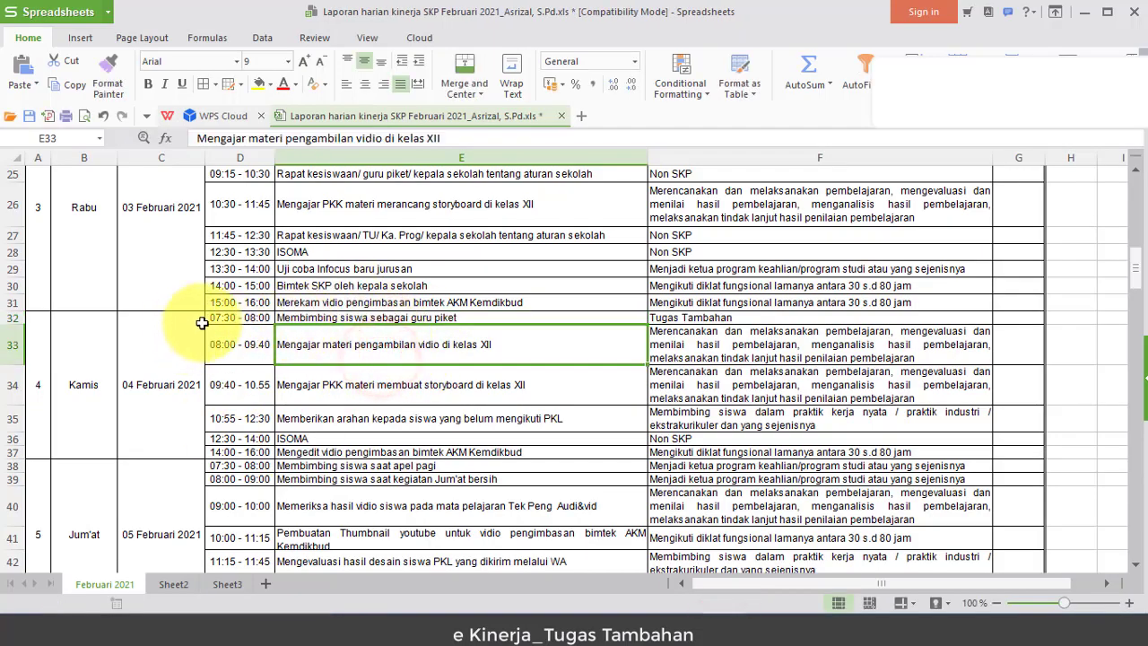
{"action": "left_click", "coordinate": [281, 318]}
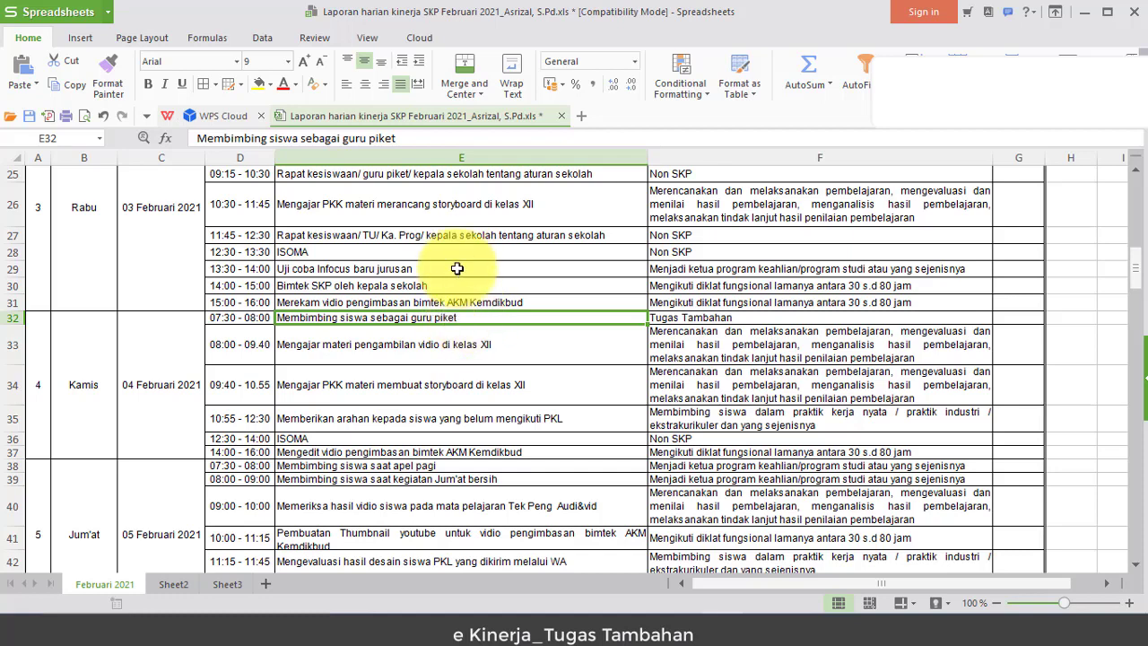
{"action": "left_click", "coordinate": [419, 138]}
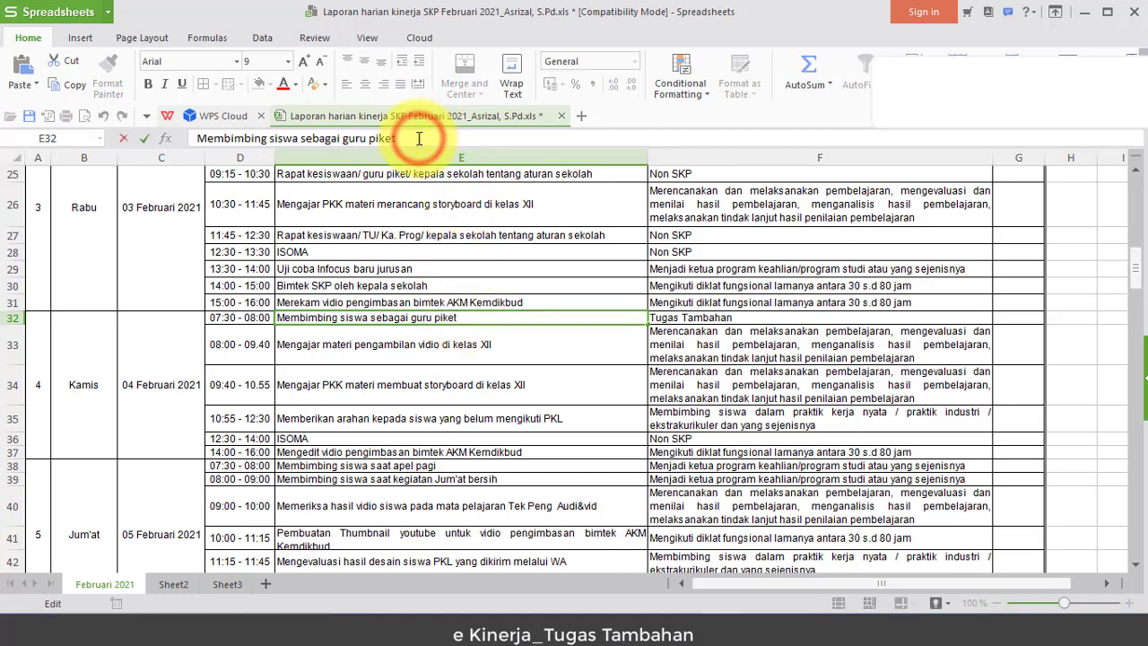
{"action": "left_click_drag", "start_coordinate": [413, 138], "coordinate": [300, 139]}
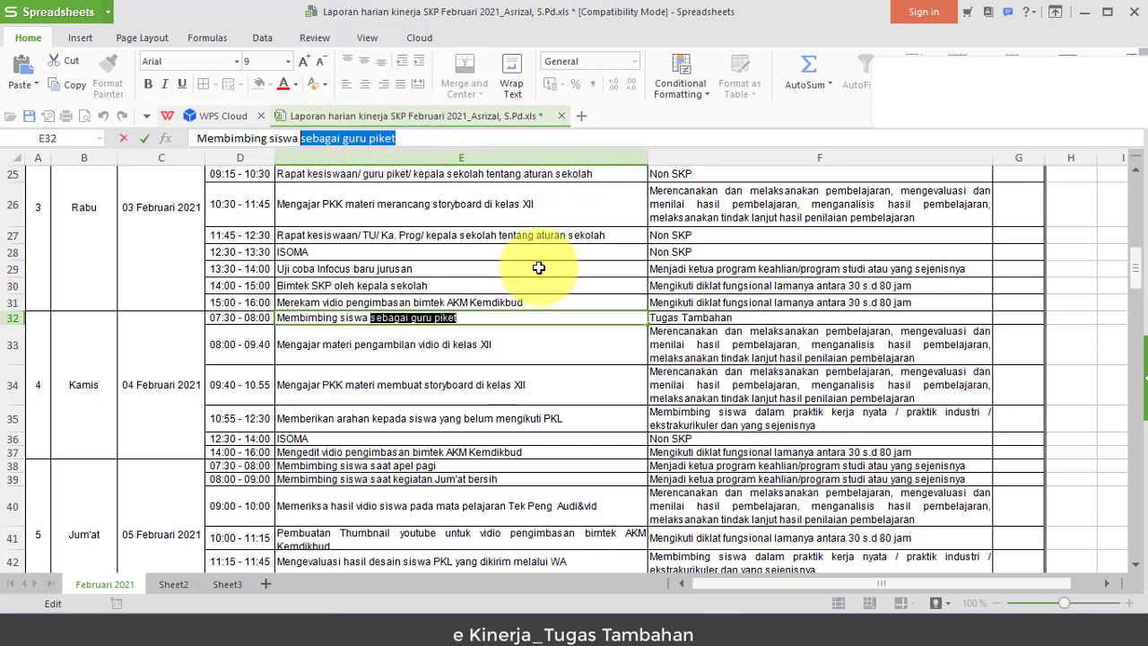
{"action": "type", "text": "aa"}
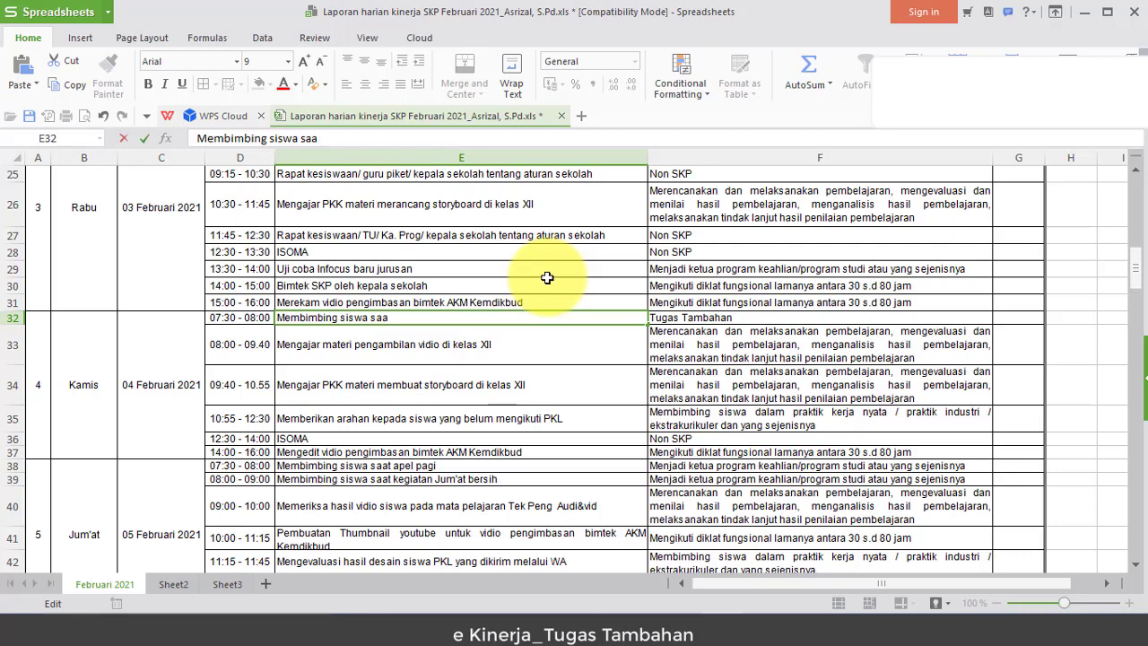
{"action": "type", "text": "t apel pagi"}
{"action": "key", "text": "Return"}
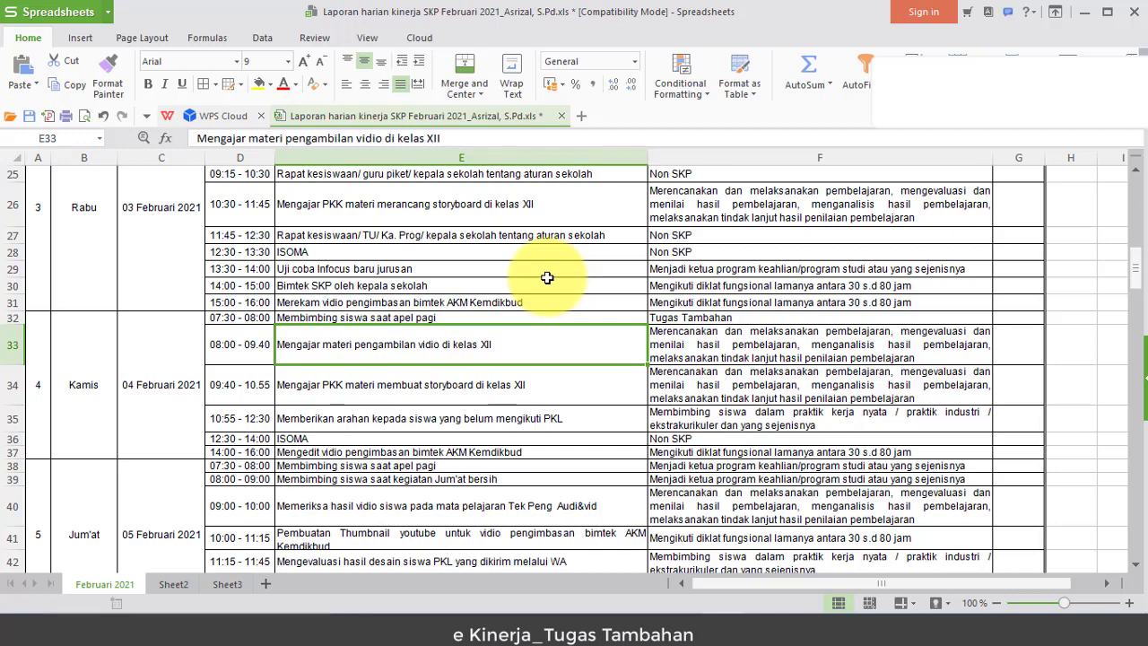
Step: Copy the full text of cell E32 and return to the Tugas Tambahan Harian form in Firefox
{"action": "left_click", "coordinate": [376, 316]}
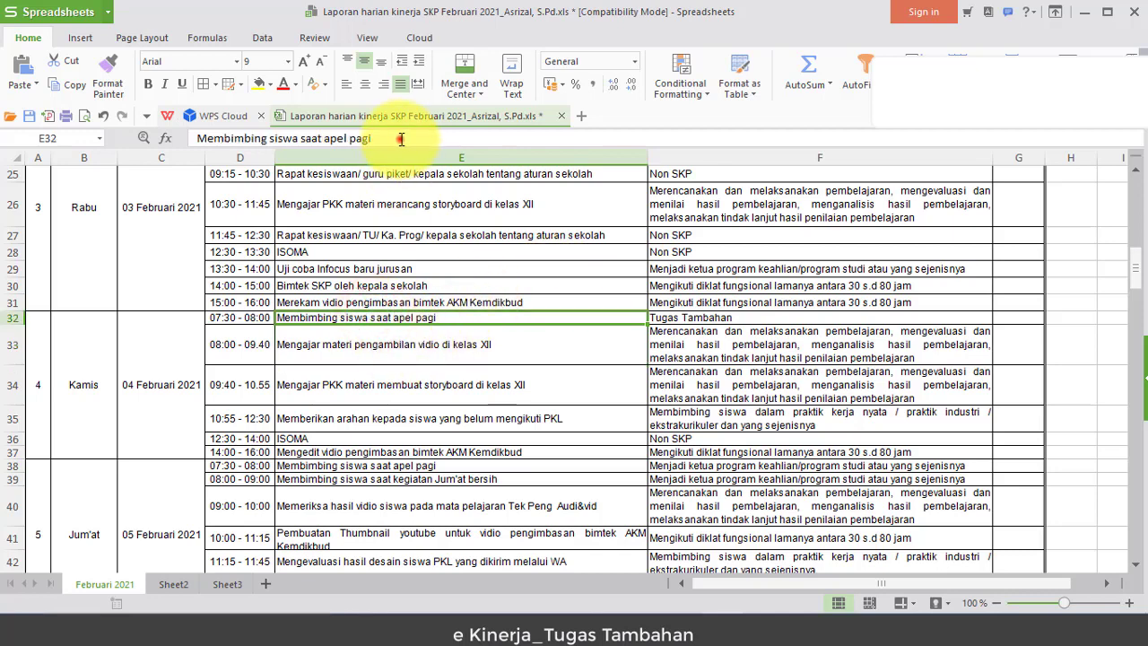
{"action": "left_click_drag", "start_coordinate": [399, 138], "coordinate": [157, 154]}
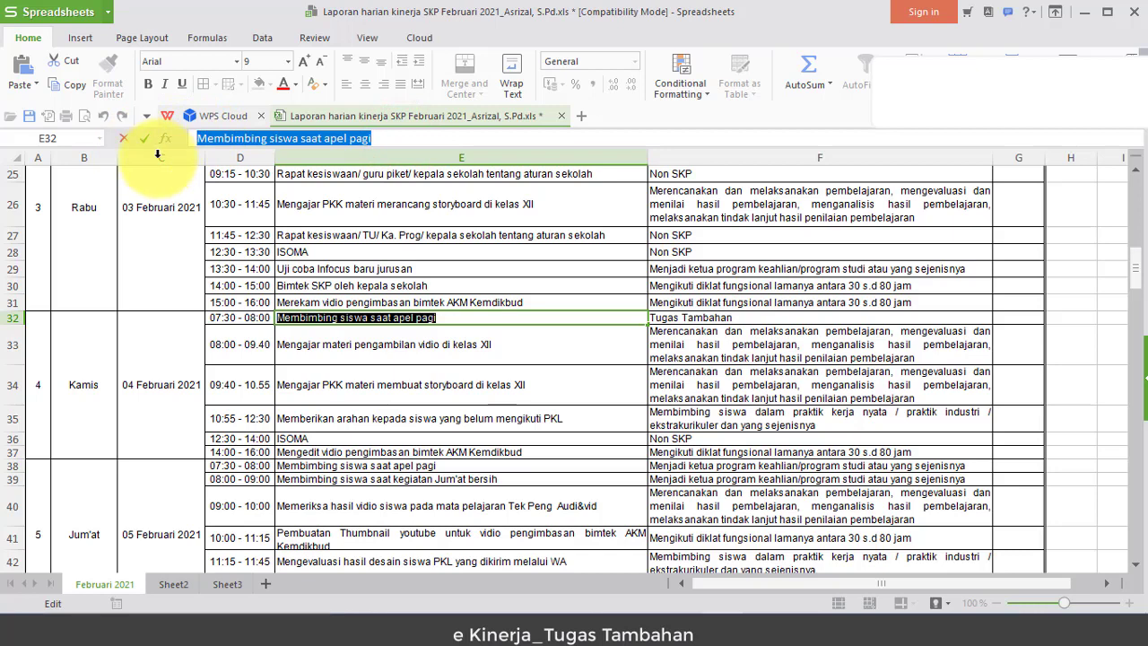
{"action": "left_click", "coordinate": [54, 84]}
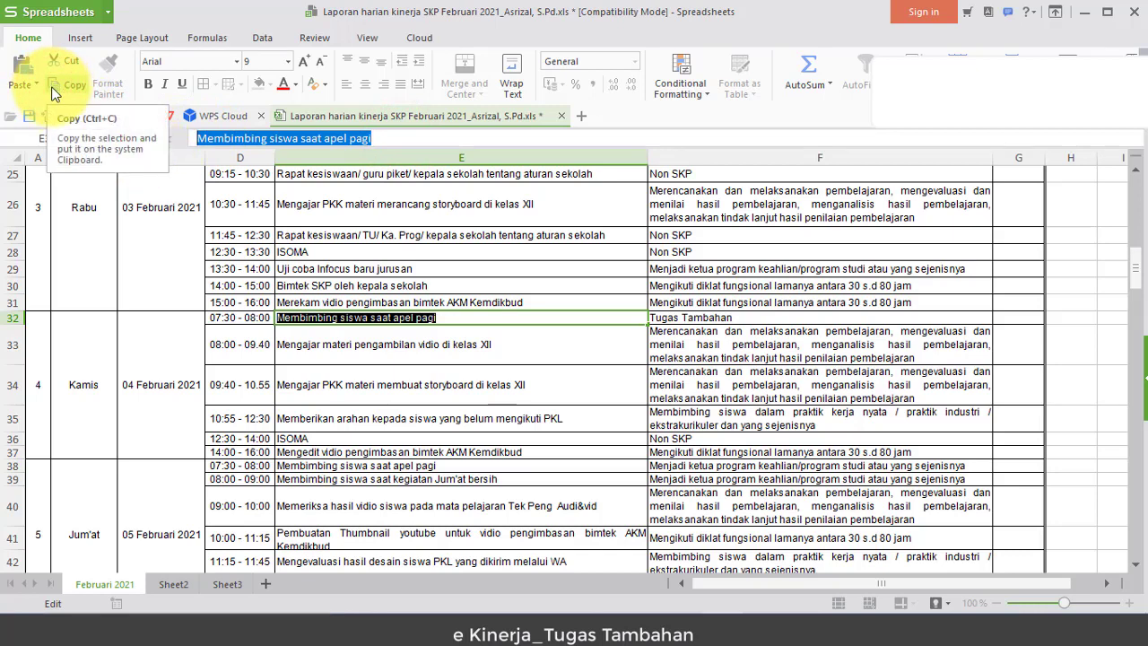
{"action": "mouse_move", "coordinate": [680, 608]}
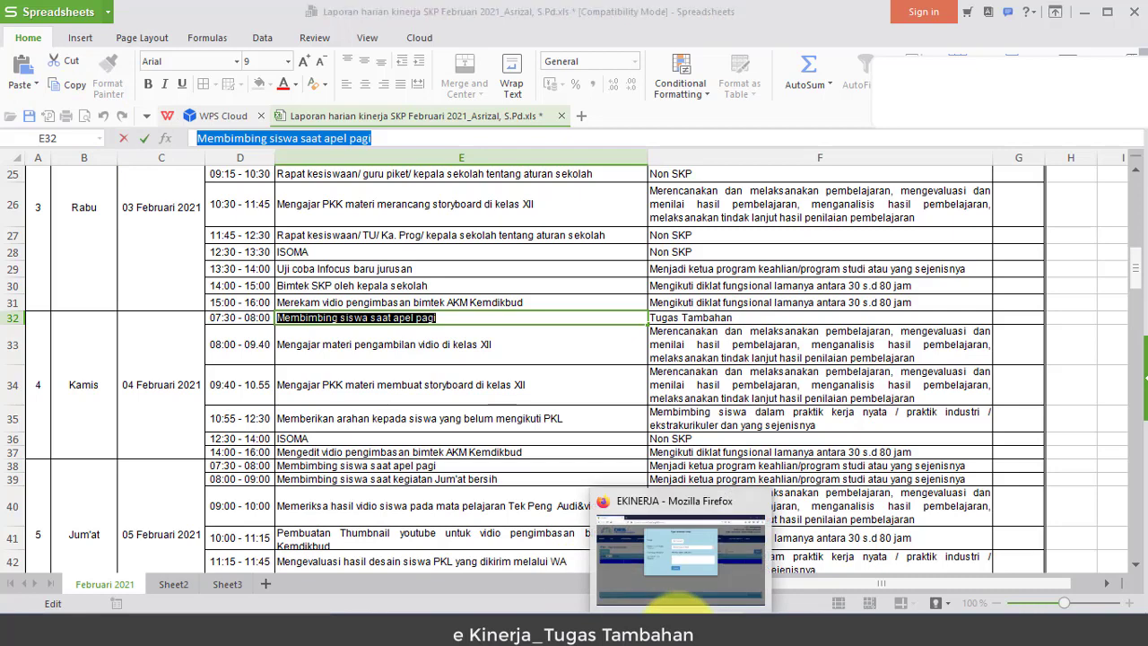
{"action": "left_click", "coordinate": [674, 564]}
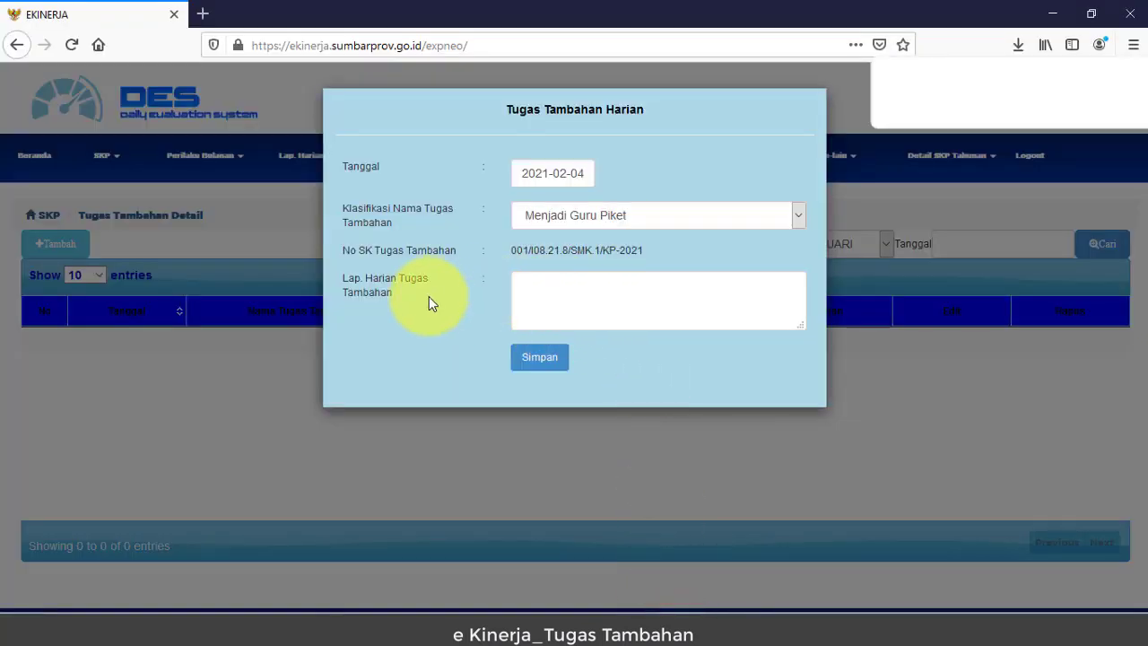
Step: Paste the copied activity into Lap. Harian Tugas Tambahan, append "Jam 07:30 - 08;00", and save the daily entry
{"action": "right_click", "coordinate": [546, 295]}
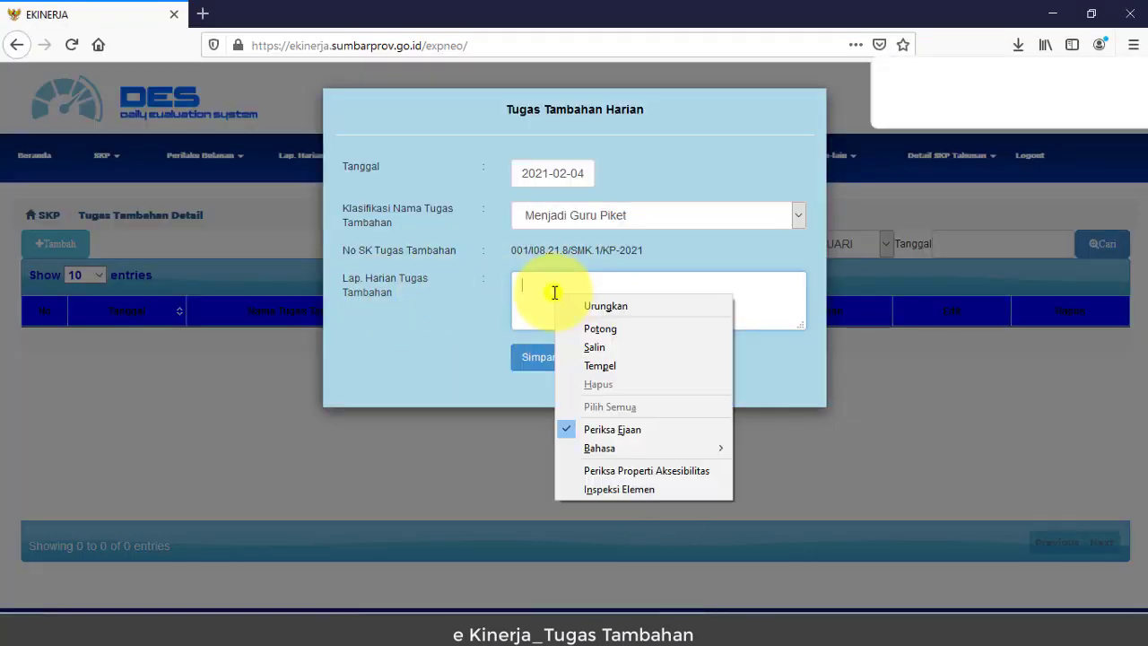
{"action": "left_click", "coordinate": [606, 366]}
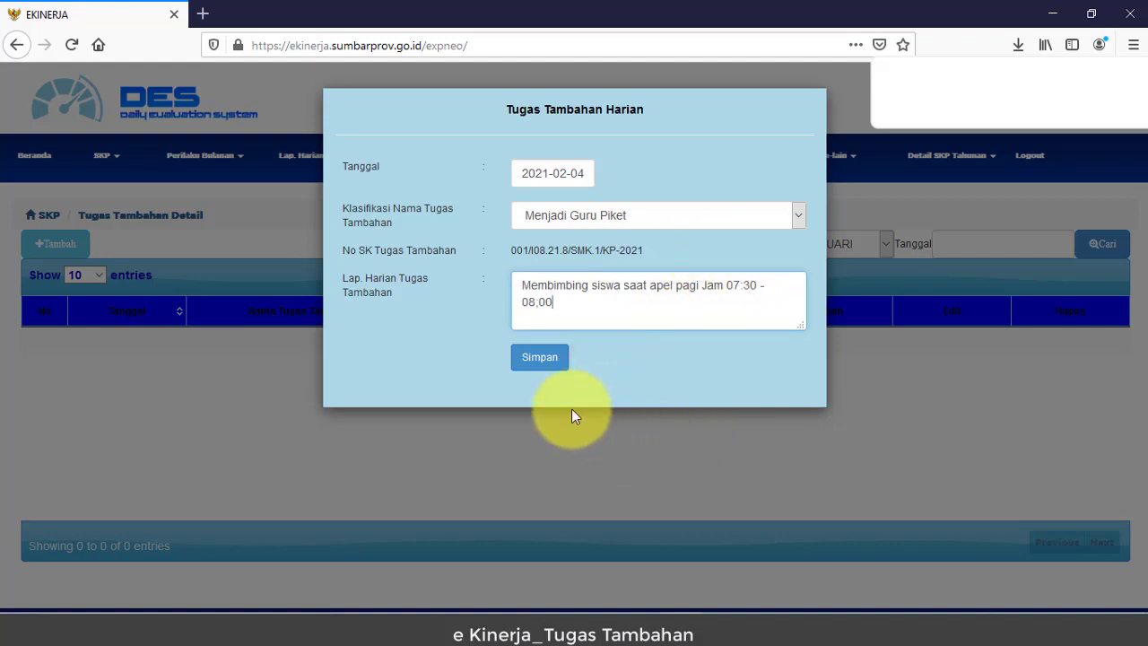
{"action": "left_click", "coordinate": [558, 374]}
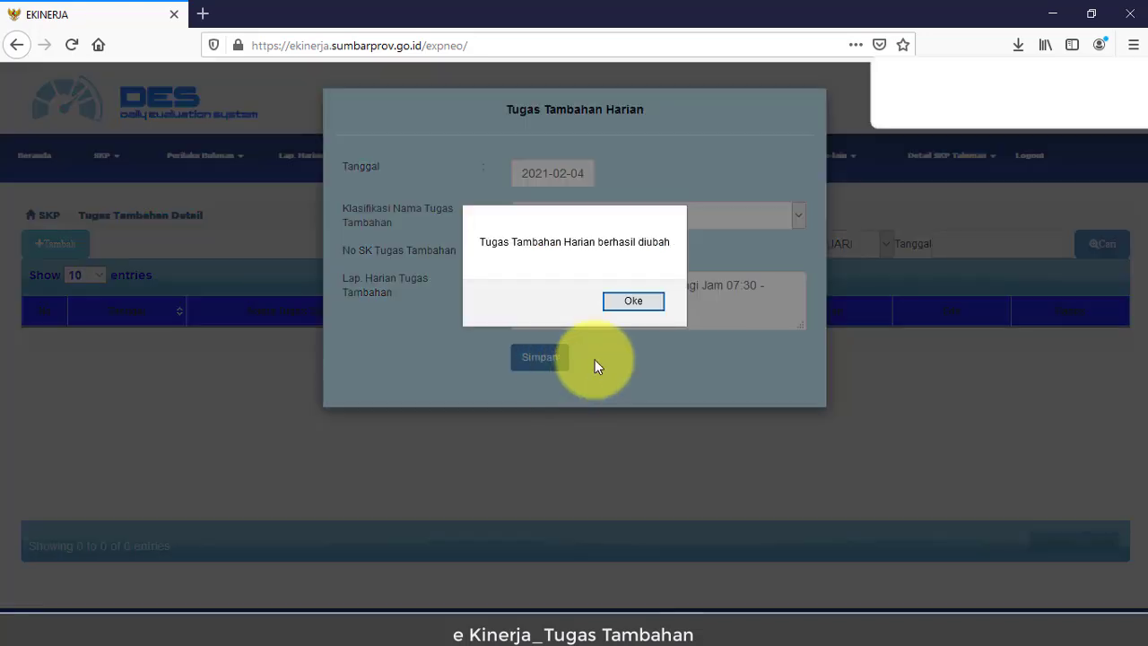
{"action": "left_click", "coordinate": [617, 307]}
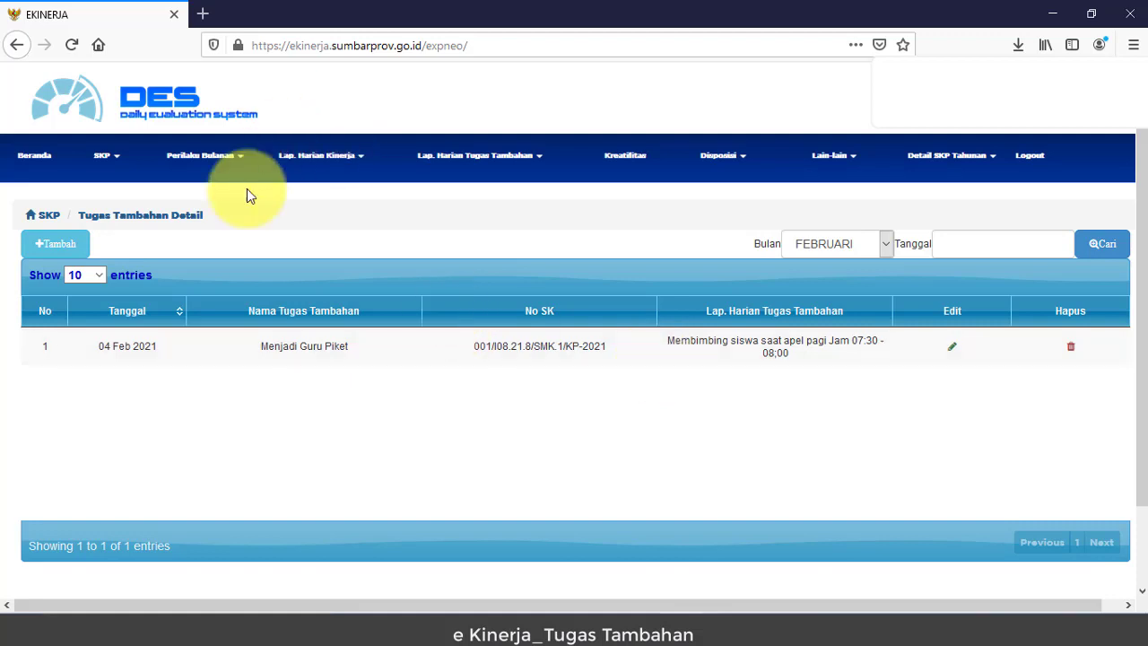
Step: Start a new Tugas Tambahan daily entry dated 2021-02-04 and set its duty classification to Menjadi Guru Piket
{"action": "left_click", "coordinate": [76, 258]}
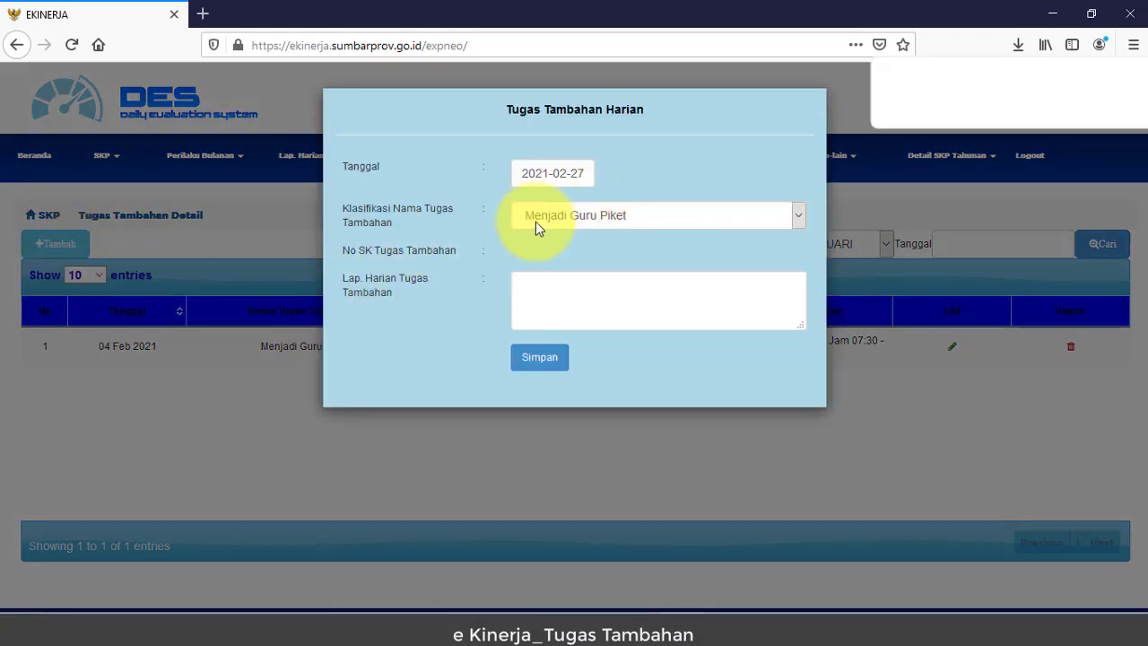
{"action": "left_click", "coordinate": [566, 172]}
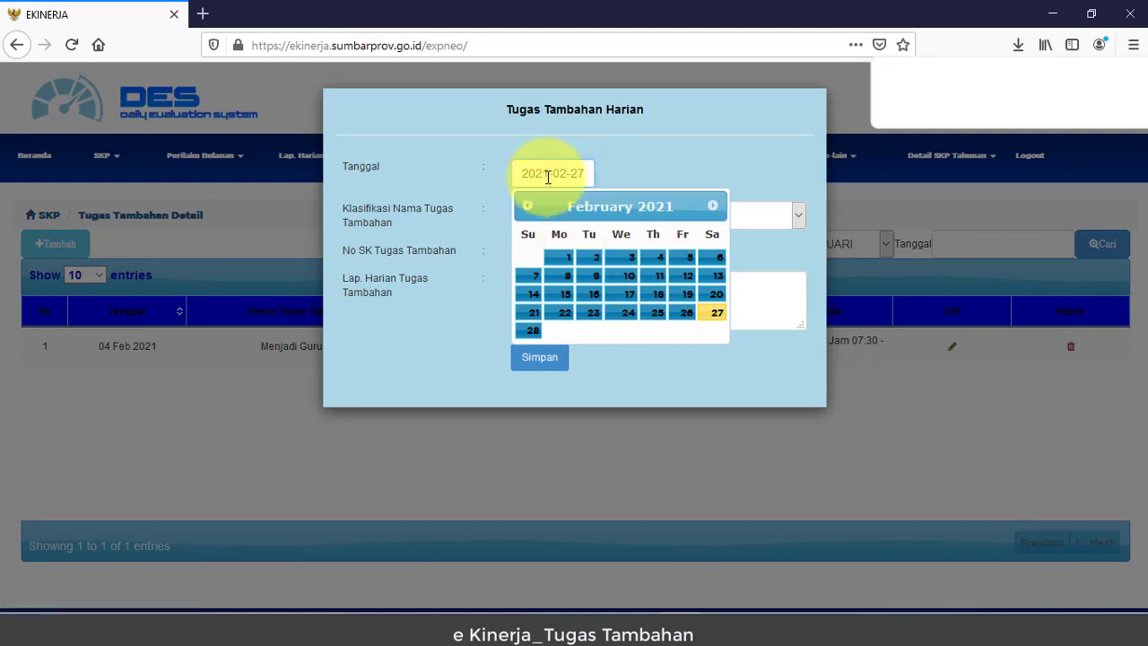
{"action": "left_click", "coordinate": [652, 258]}
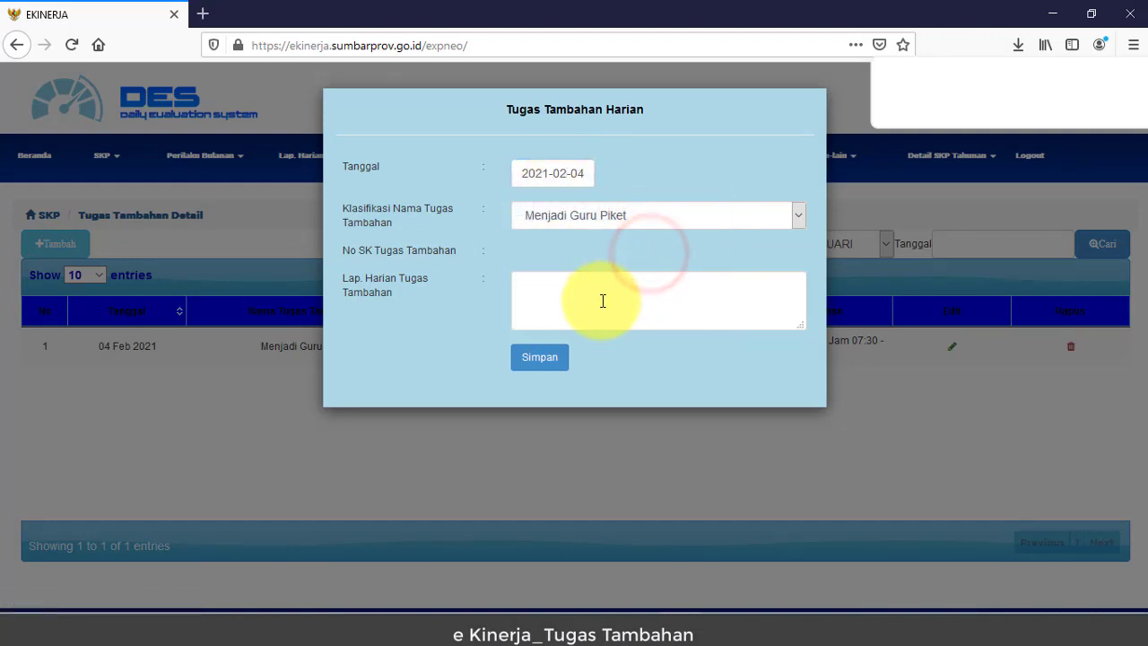
{"action": "left_click", "coordinate": [741, 218]}
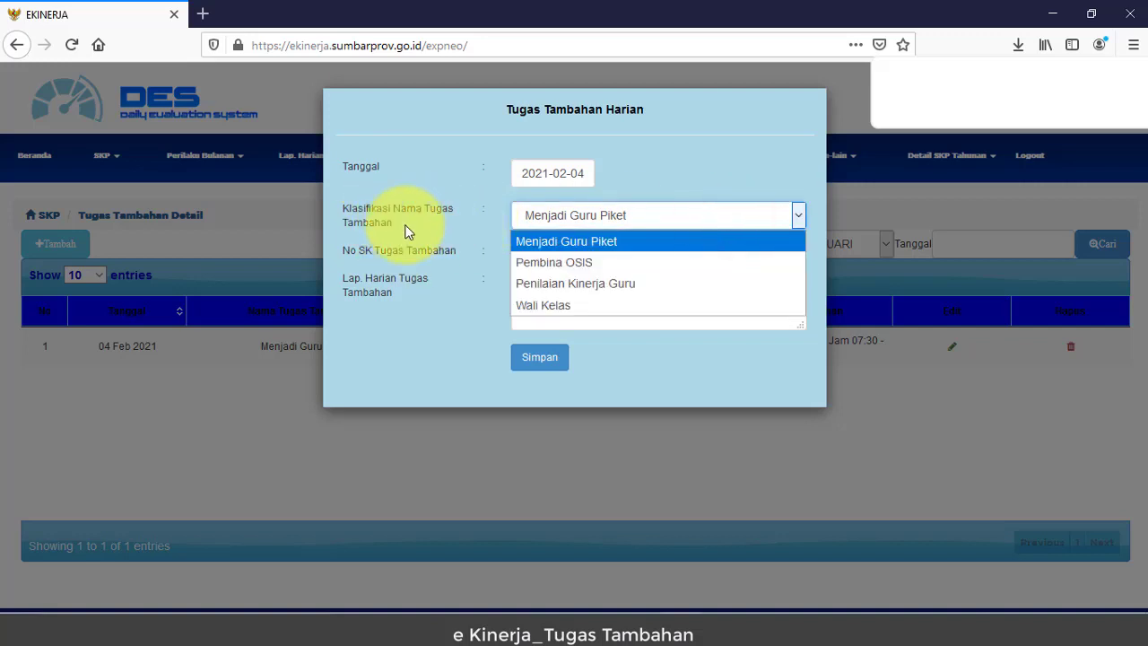
{"action": "left_click", "coordinate": [769, 219]}
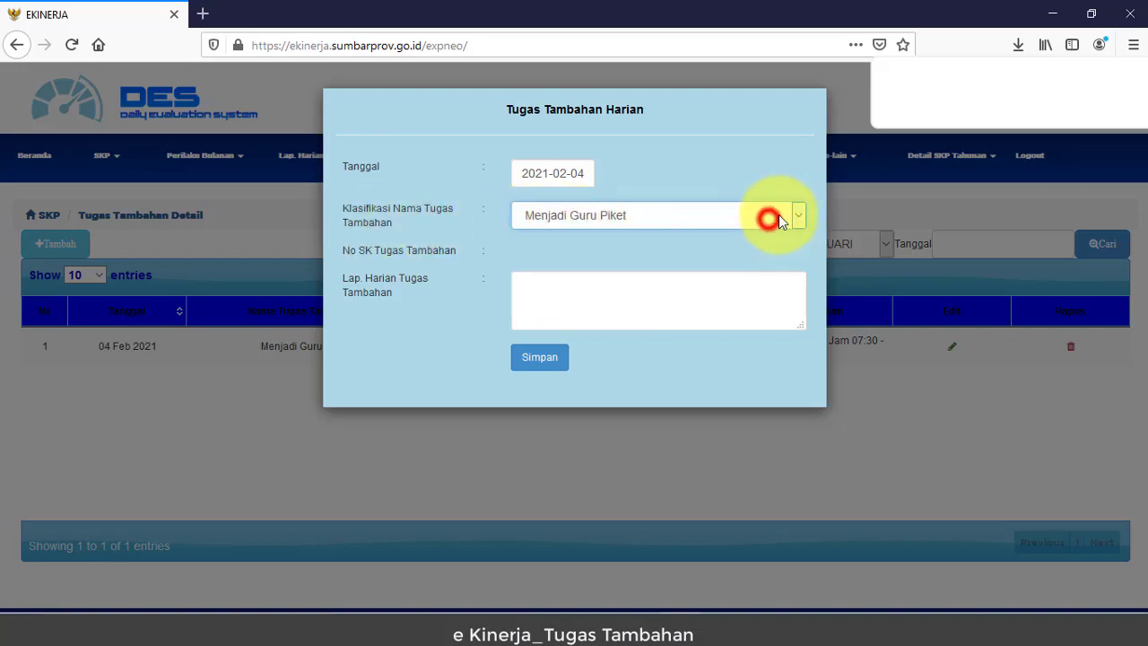
{"action": "left_click", "coordinate": [798, 215]}
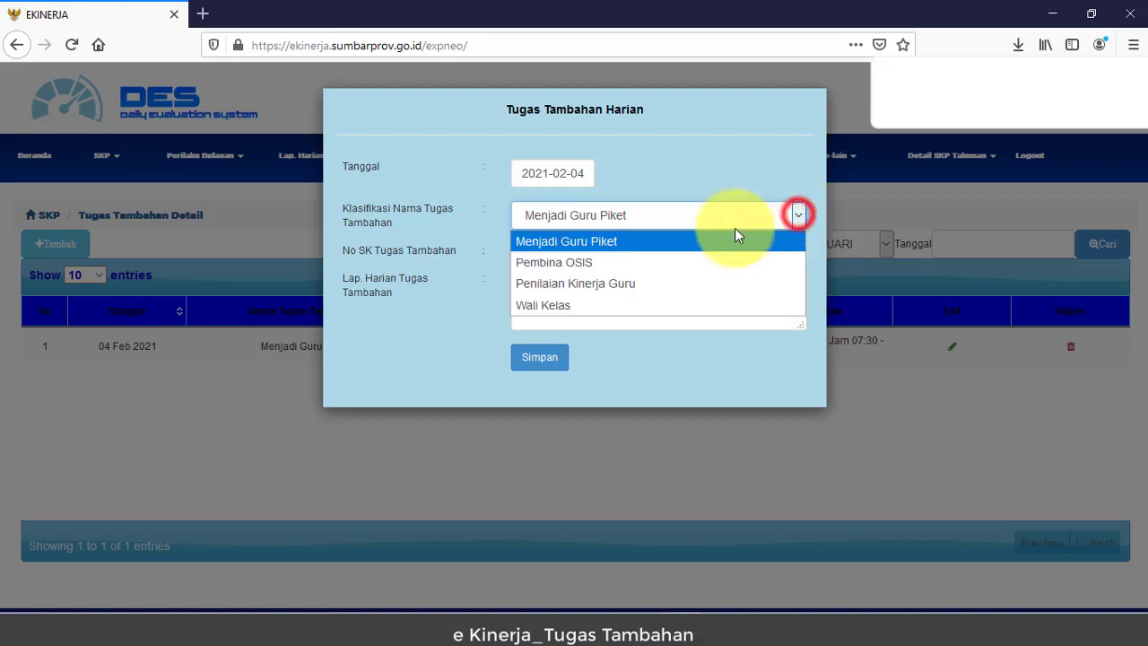
{"action": "left_click", "coordinate": [587, 242]}
Step: Enter "Membimbing siswa yang terlambat hadir ke sekolah" as the Lap. Harian Tugas Tambahan text and save the daily entry
{"action": "left_click", "coordinate": [590, 288]}
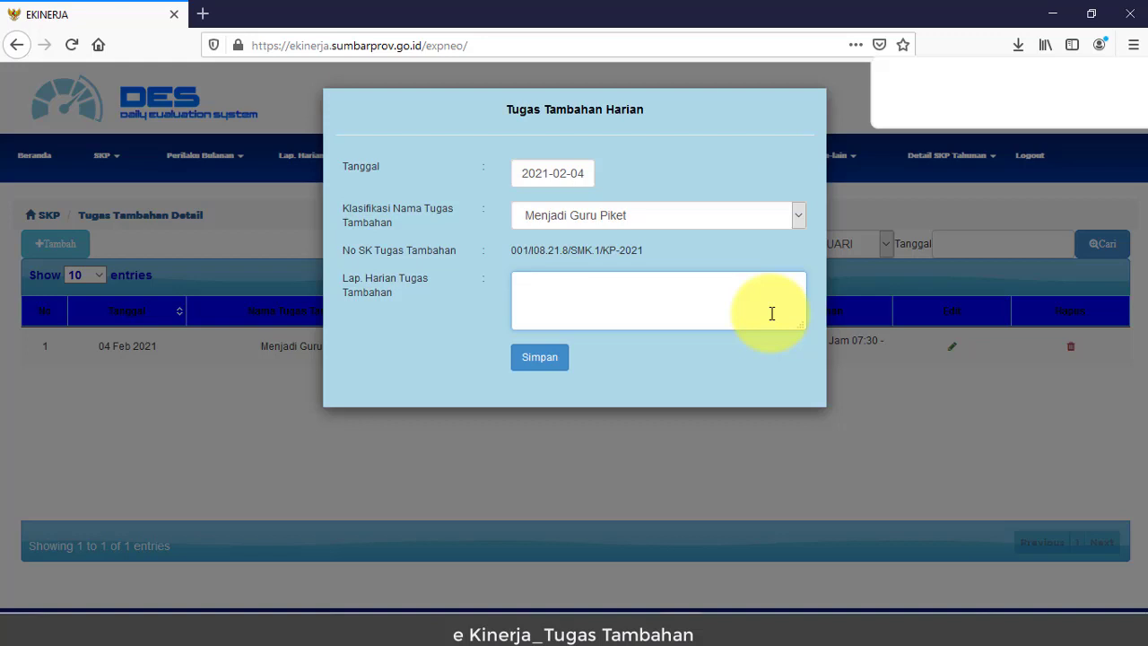
{"action": "type", "text": "Membimbing siswa "}
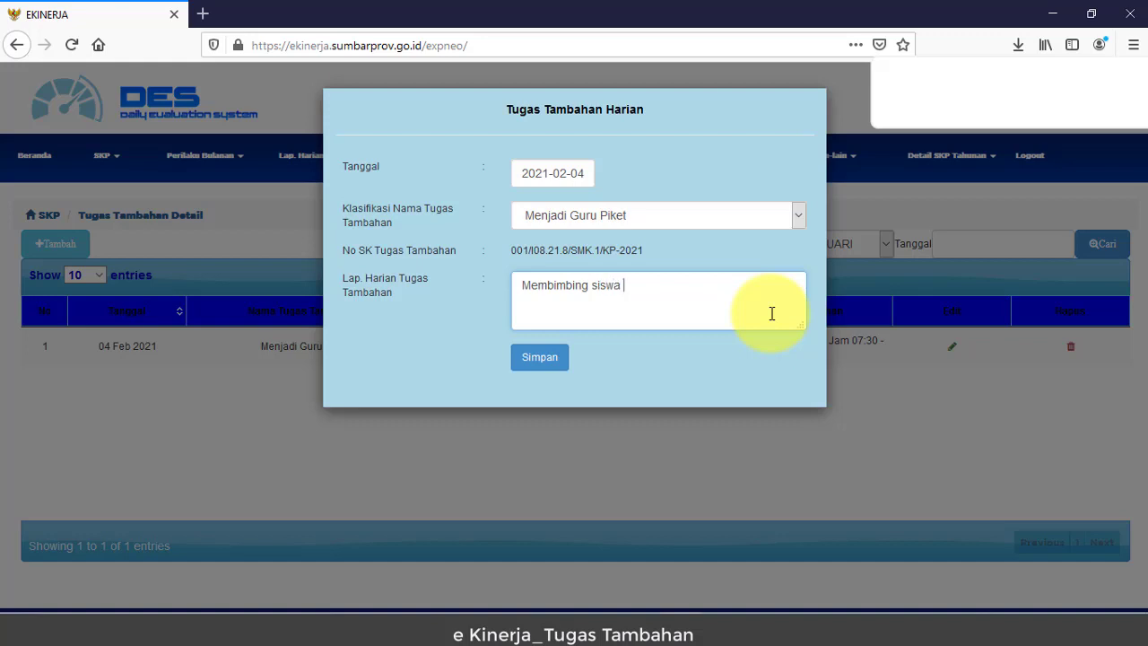
{"action": "type", "text": "yang terlambat hadir"}
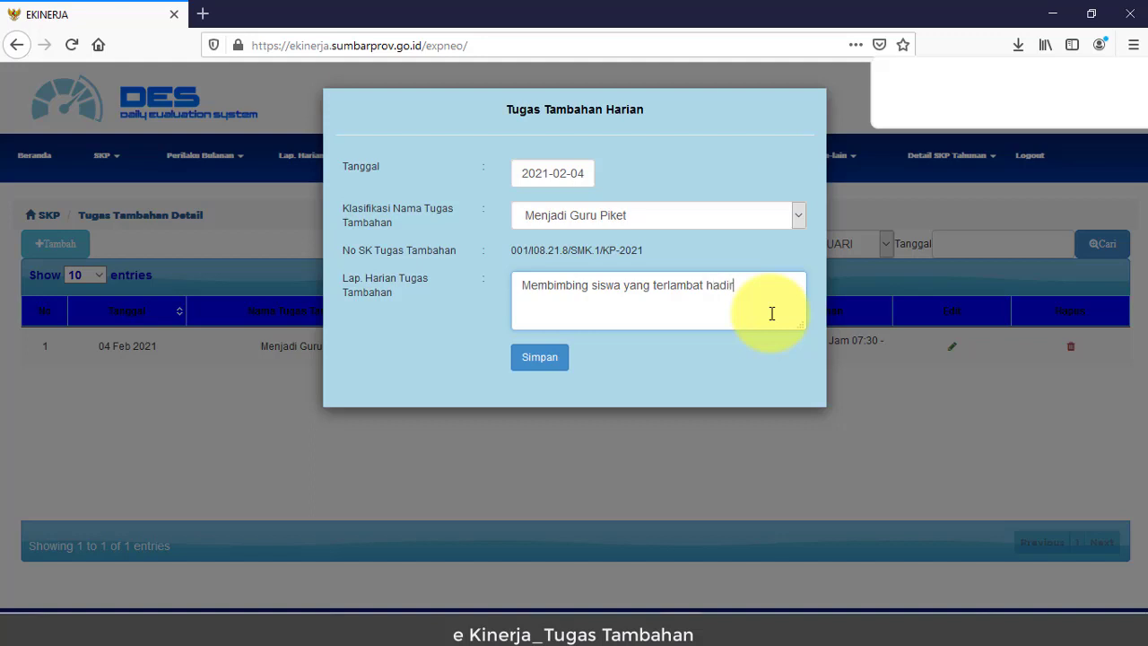
{"action": "type", "text": " ke sekolah"}
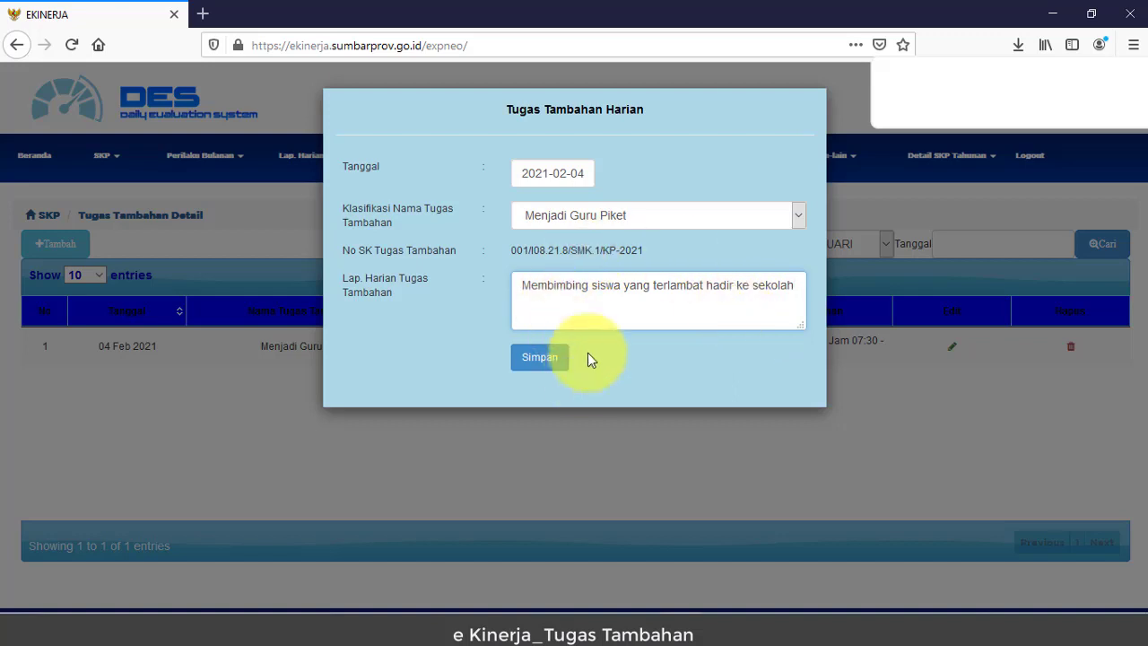
{"action": "left_click", "coordinate": [558, 363]}
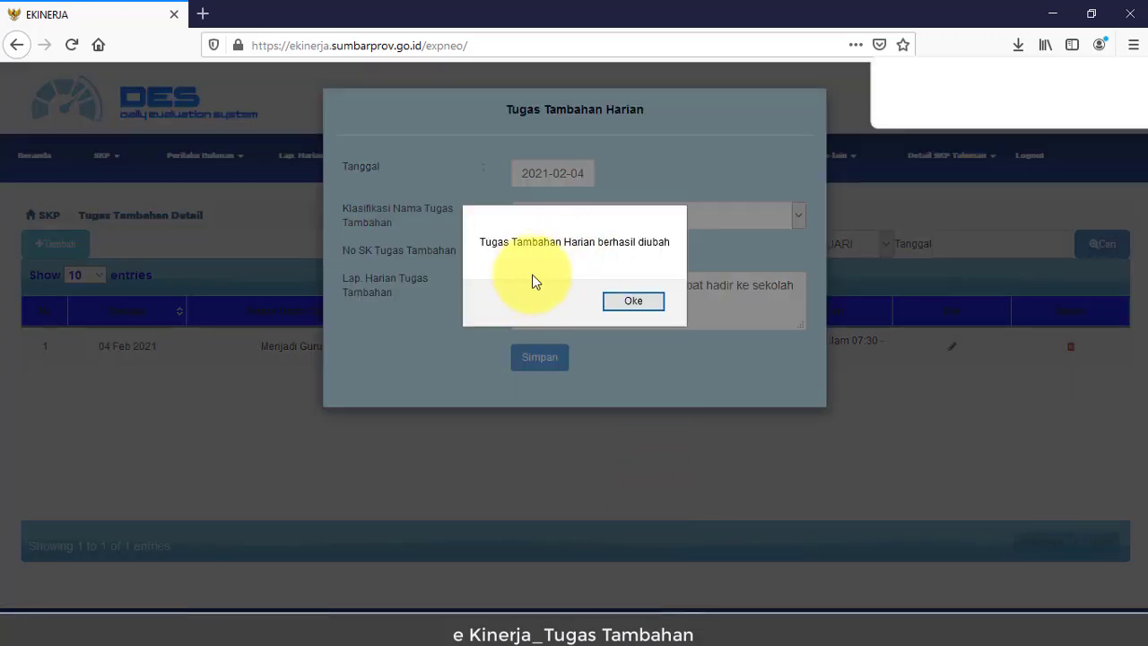
{"action": "left_click", "coordinate": [657, 303]}
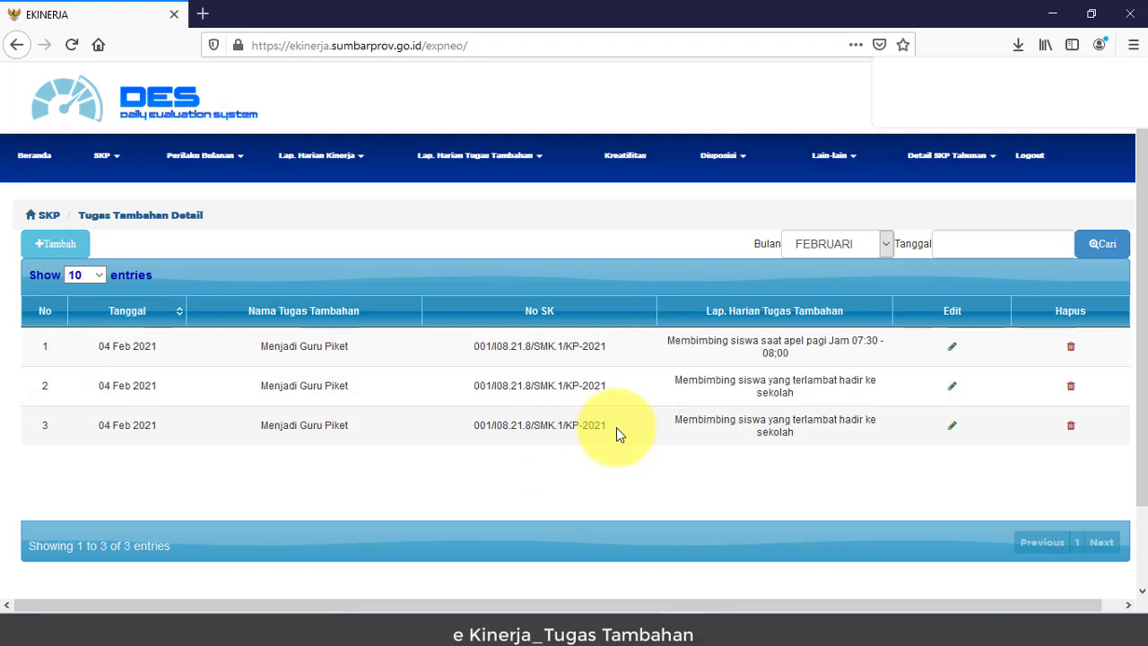
Step: Delete the duplicate 04 Feb 2021 entry in row 2 of the Tugas Tambahan Detail list
{"action": "left_click", "coordinate": [1070, 386]}
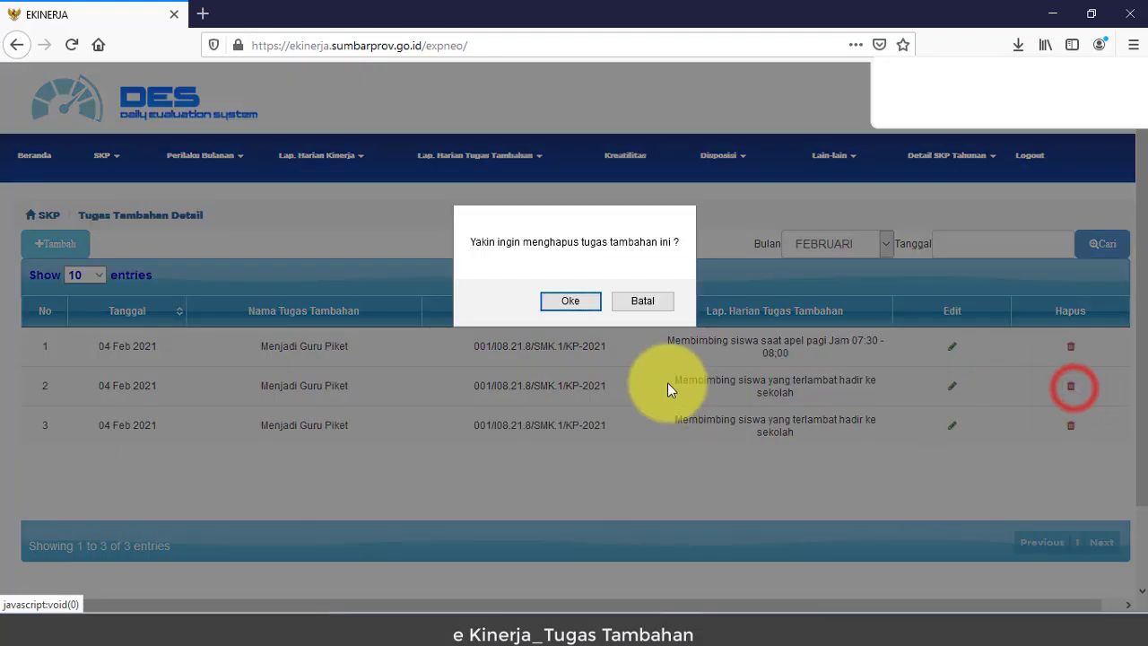
{"action": "left_click", "coordinate": [584, 305]}
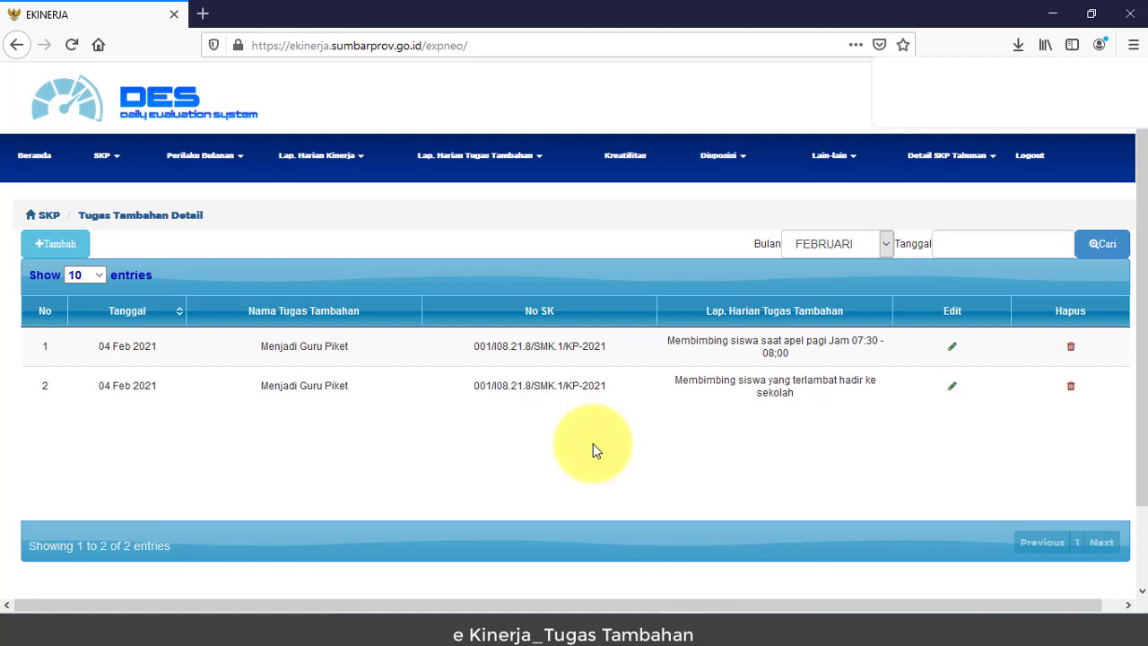
Step: Switch to the February report in WPS Spreadsheets, change cell E74 to "Membimbing siswa saat apel pagi", and select D74:F74
{"action": "mouse_move", "coordinate": [745, 627]}
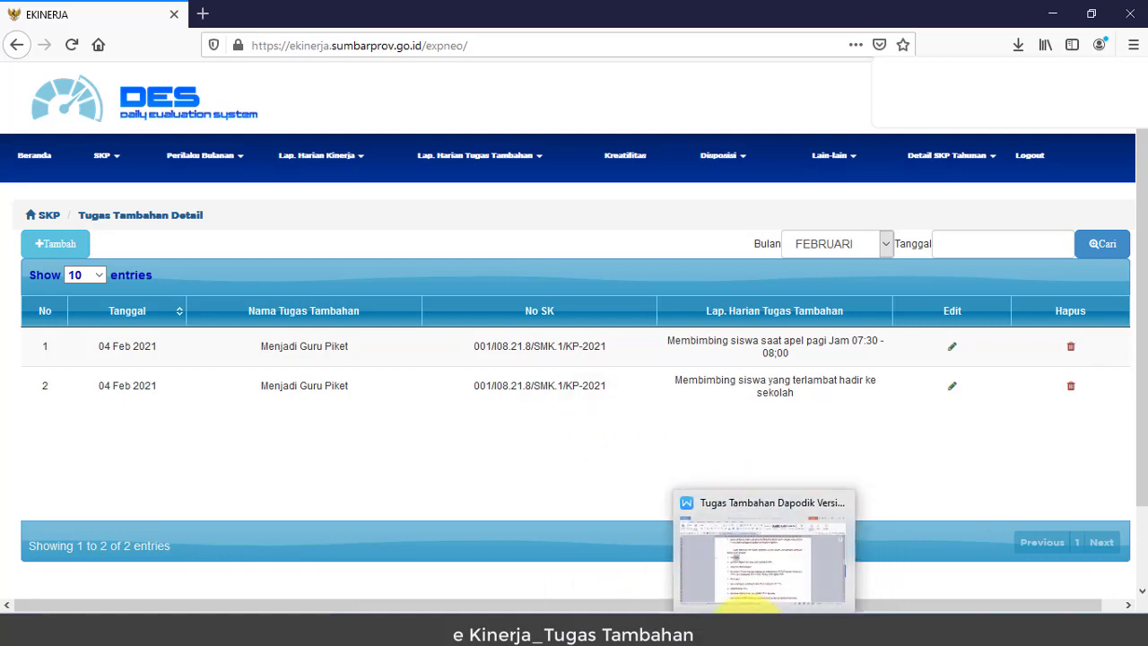
{"action": "left_click", "coordinate": [725, 610]}
{"action": "scroll", "coordinate": [345, 509], "scroll_direction": "down", "scroll_amount": 2}
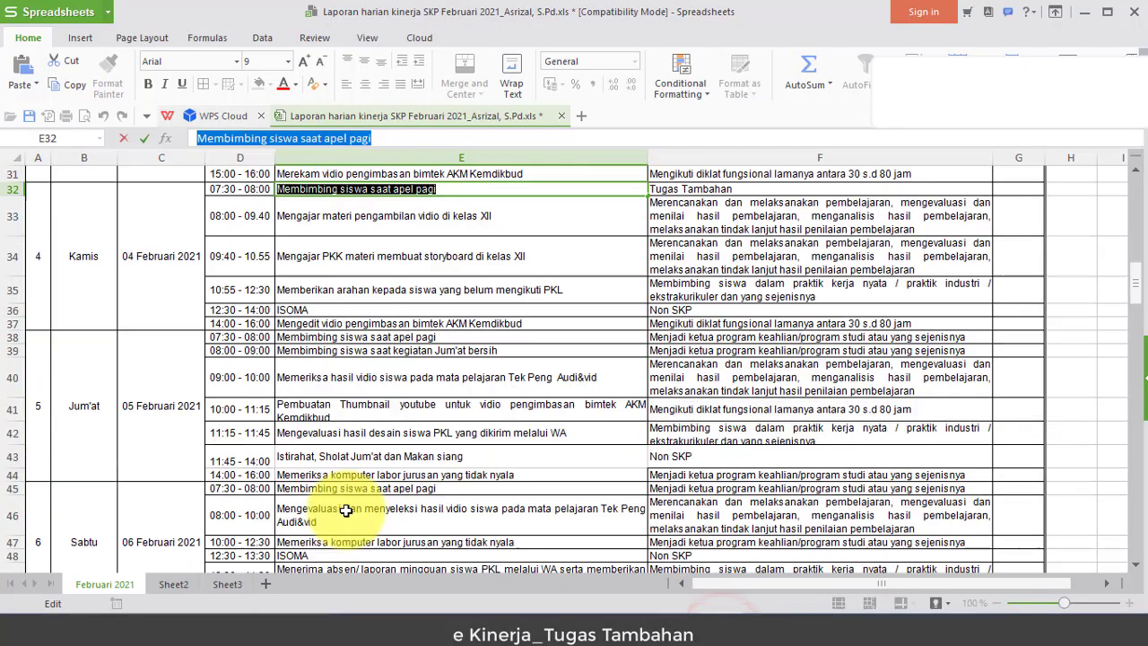
{"action": "scroll", "coordinate": [346, 509], "scroll_direction": "down", "scroll_amount": 10}
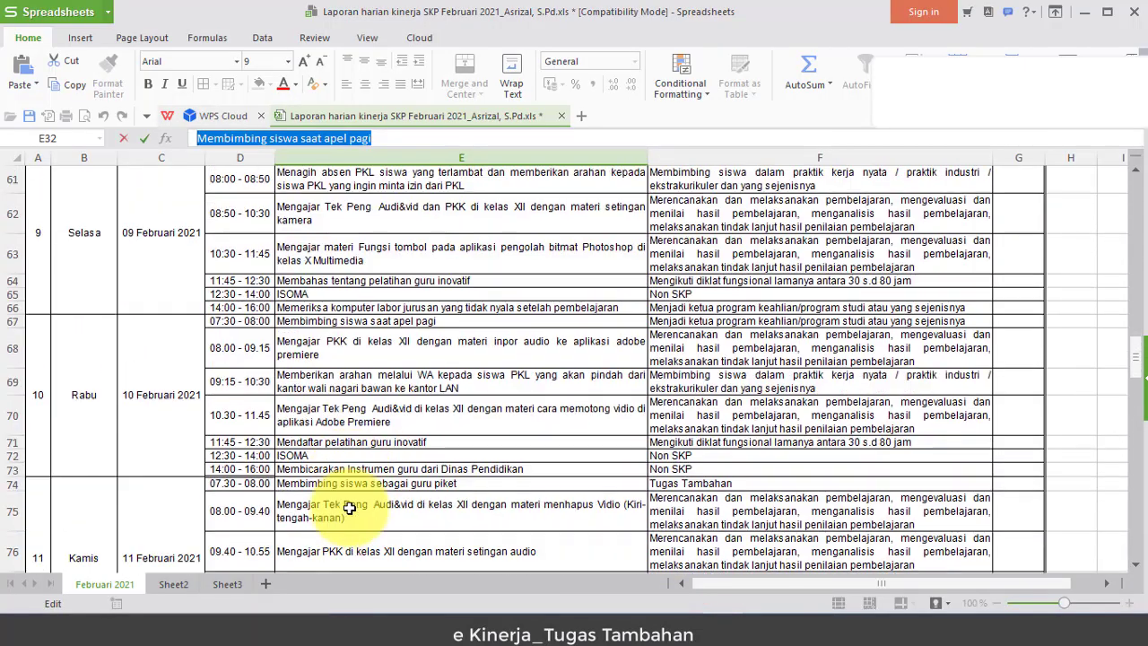
{"action": "scroll", "coordinate": [350, 509], "scroll_direction": "down", "scroll_amount": 2}
{"action": "left_click", "coordinate": [324, 366]}
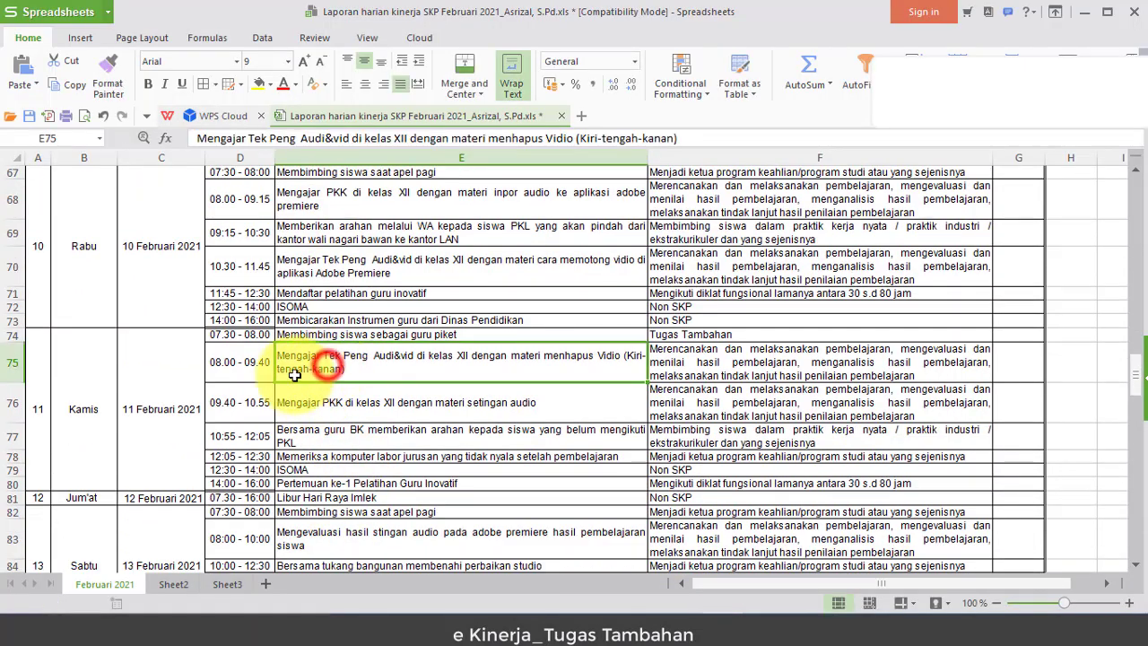
{"action": "left_click", "coordinate": [289, 334]}
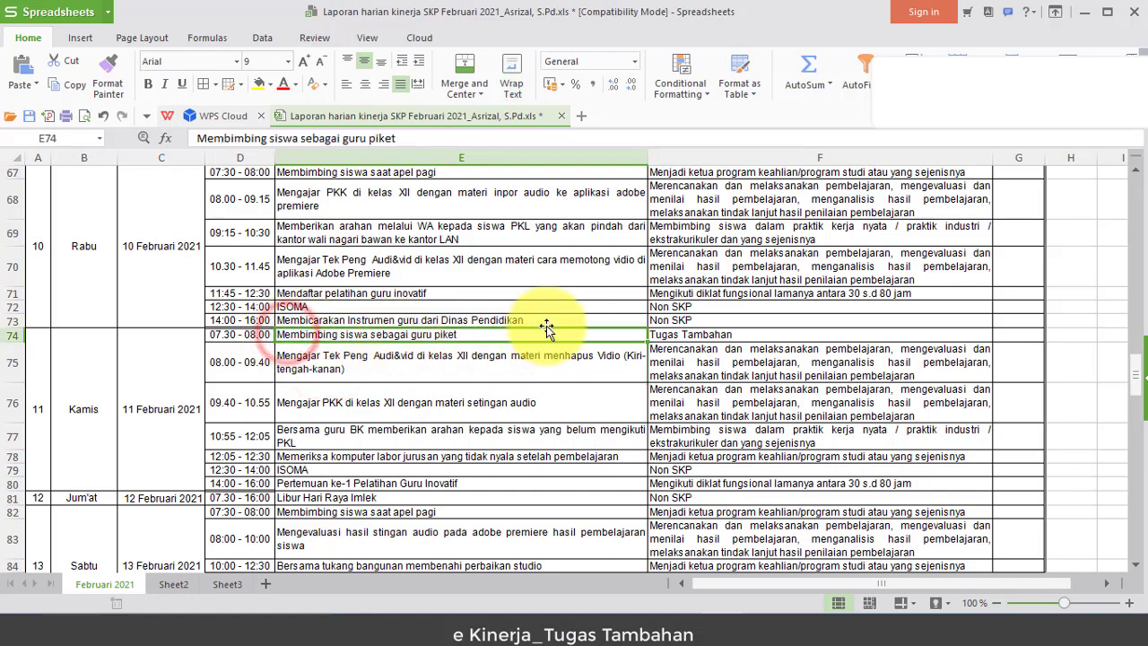
{"action": "left_click_drag", "start_coordinate": [421, 138], "coordinate": [319, 151]}
{"action": "type", "text": "aa"}
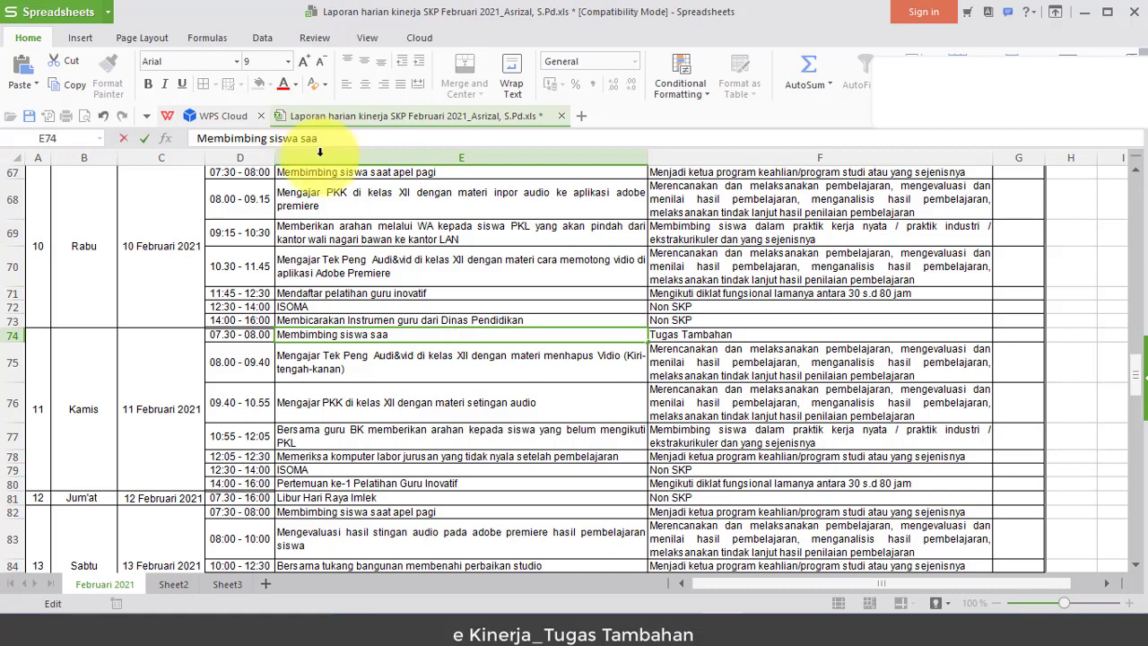
{"action": "type", "text": "t apel pagi"}
{"action": "key", "text": "Return"}
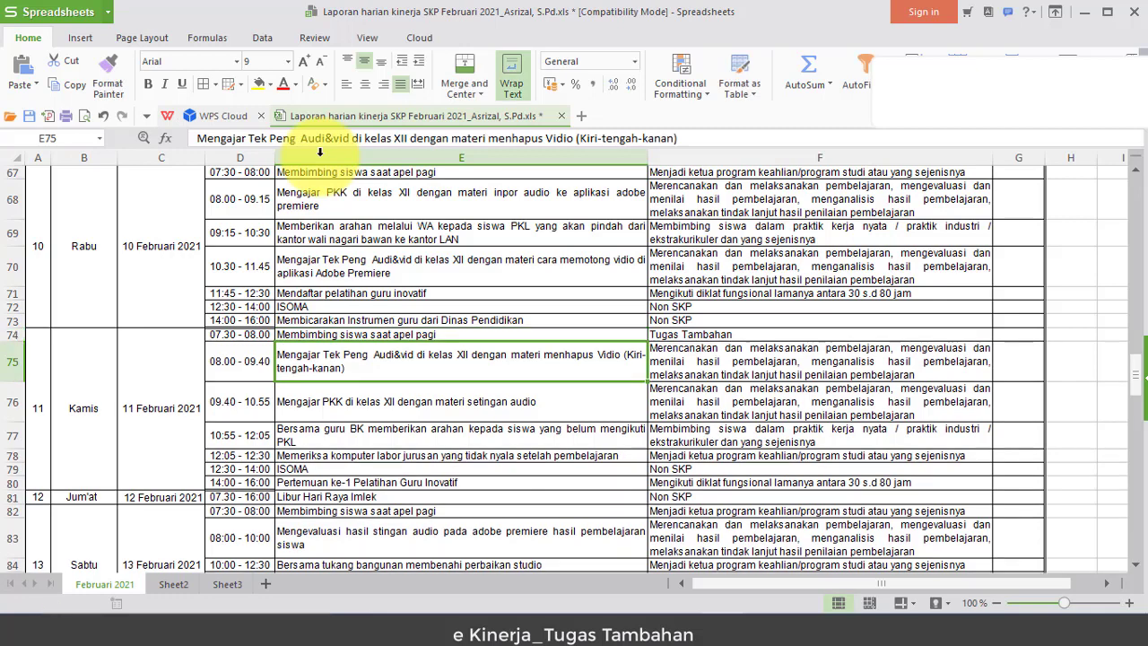
{"action": "left_click", "coordinate": [257, 334]}
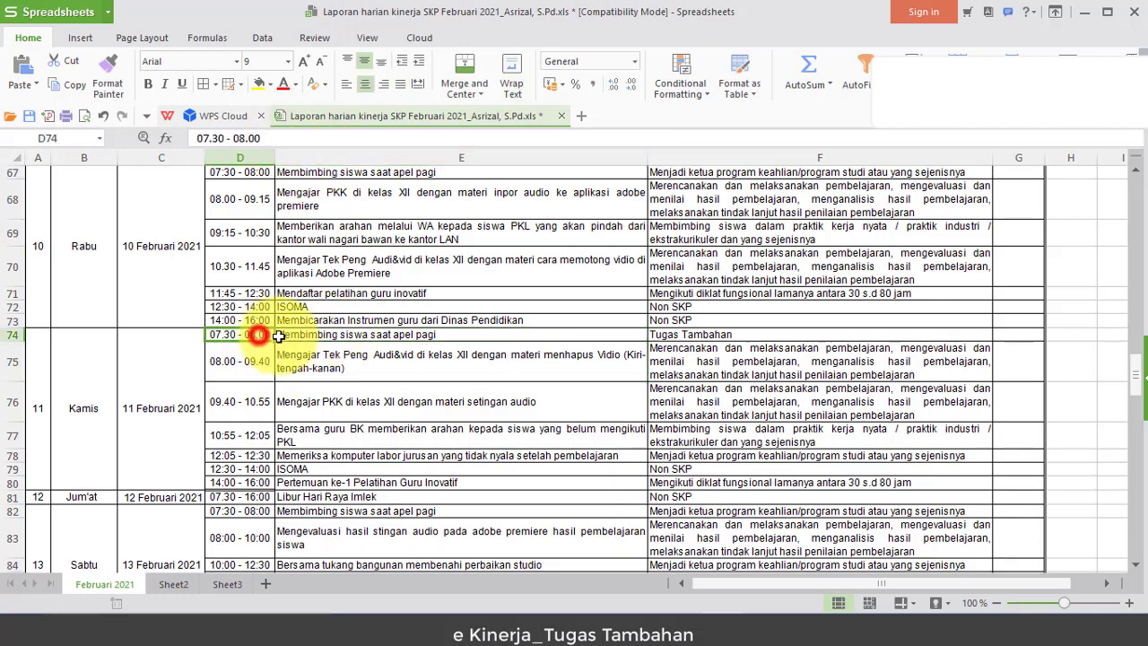
{"action": "left_click_drag", "start_coordinate": [257, 335], "coordinate": [769, 333]}
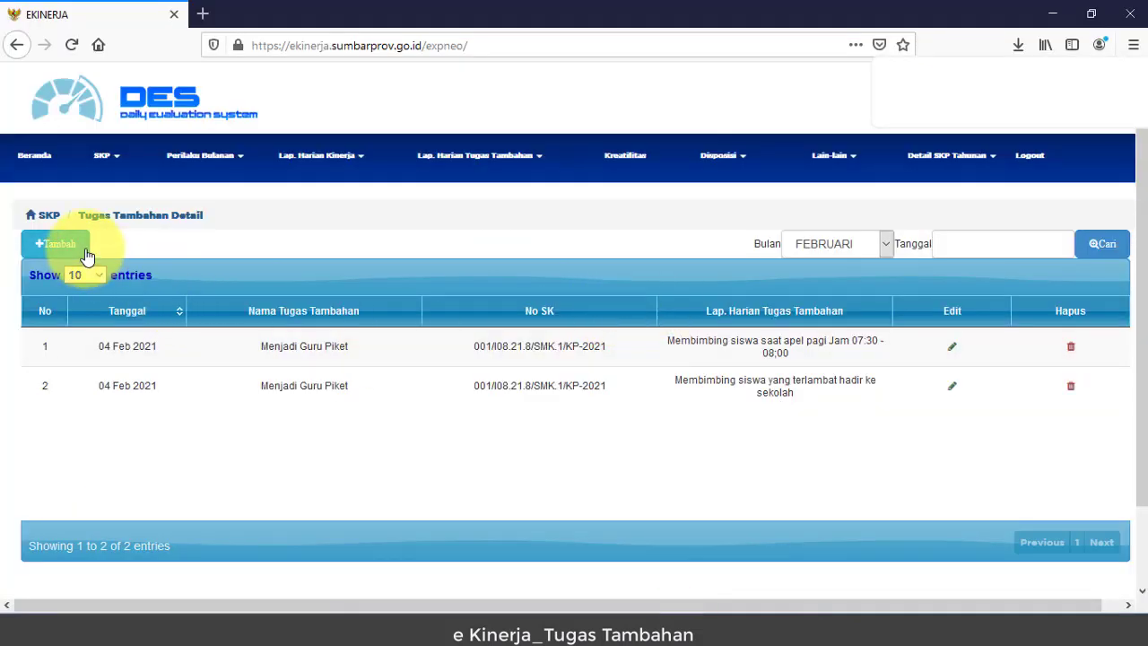
Step: Back in Firefox, add a daily entry dated 2021-02-11 with the duty classification Menjadi Guru Piket
{"action": "left_click", "coordinate": [55, 244]}
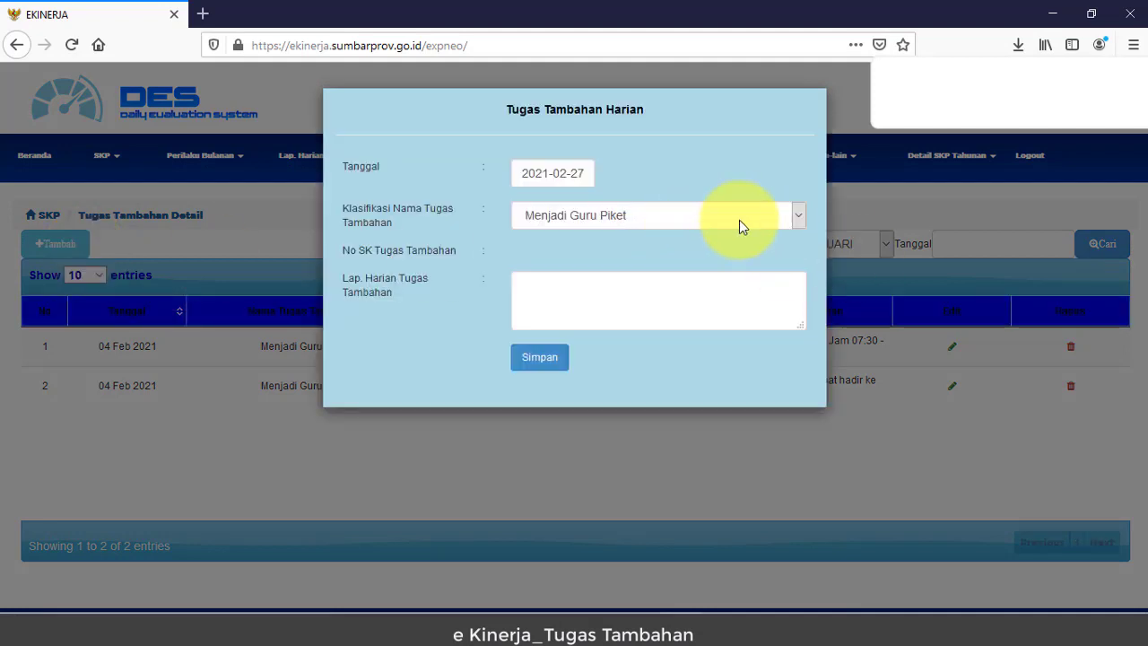
{"action": "left_click", "coordinate": [572, 176]}
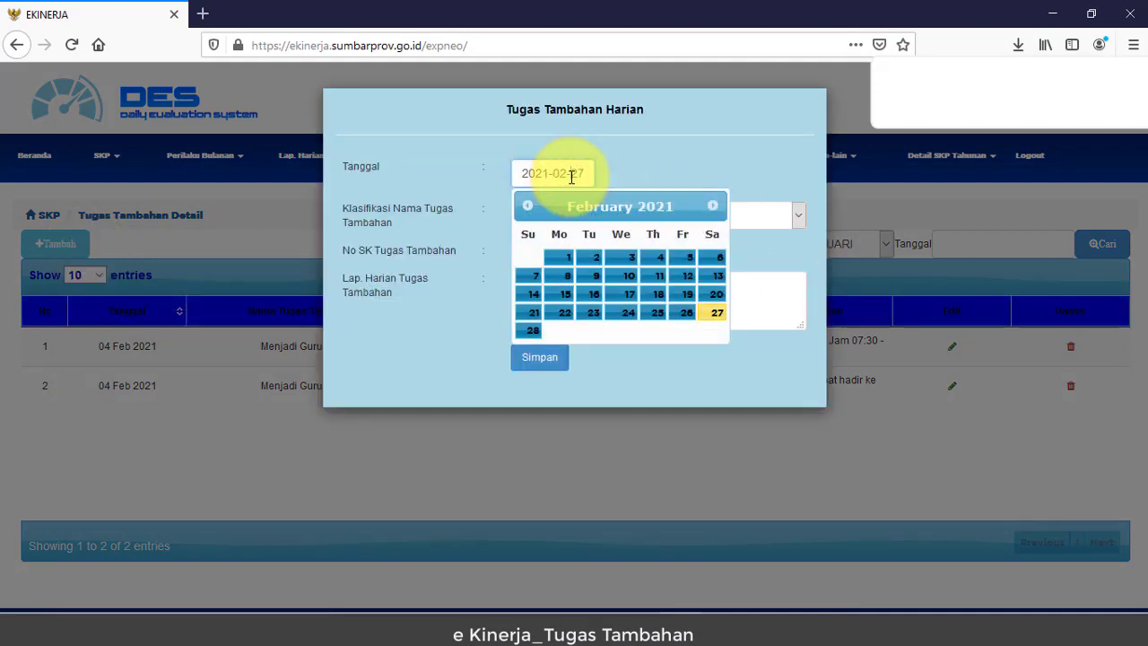
{"action": "left_click", "coordinate": [655, 278]}
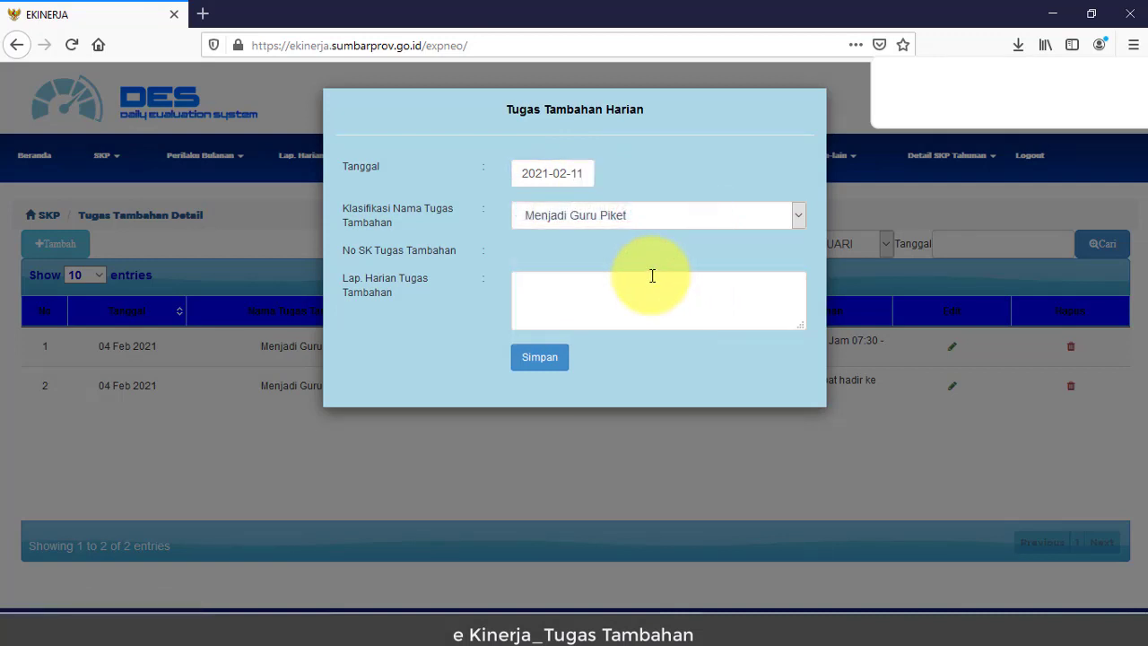
{"action": "left_click", "coordinate": [794, 215]}
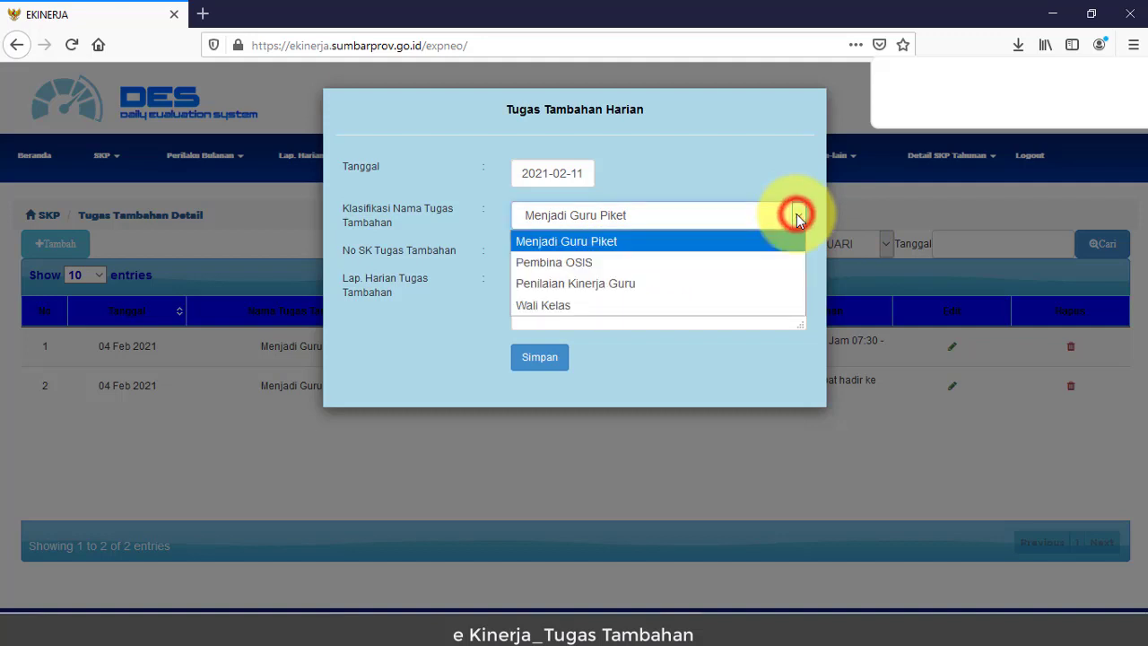
{"action": "left_click", "coordinate": [679, 249]}
Step: Enter "Membimbing siswa saat apel pagi" as the Lap. Harian Tugas Tambahan text and save the 2021-02-11 entry
{"action": "left_click", "coordinate": [576, 295]}
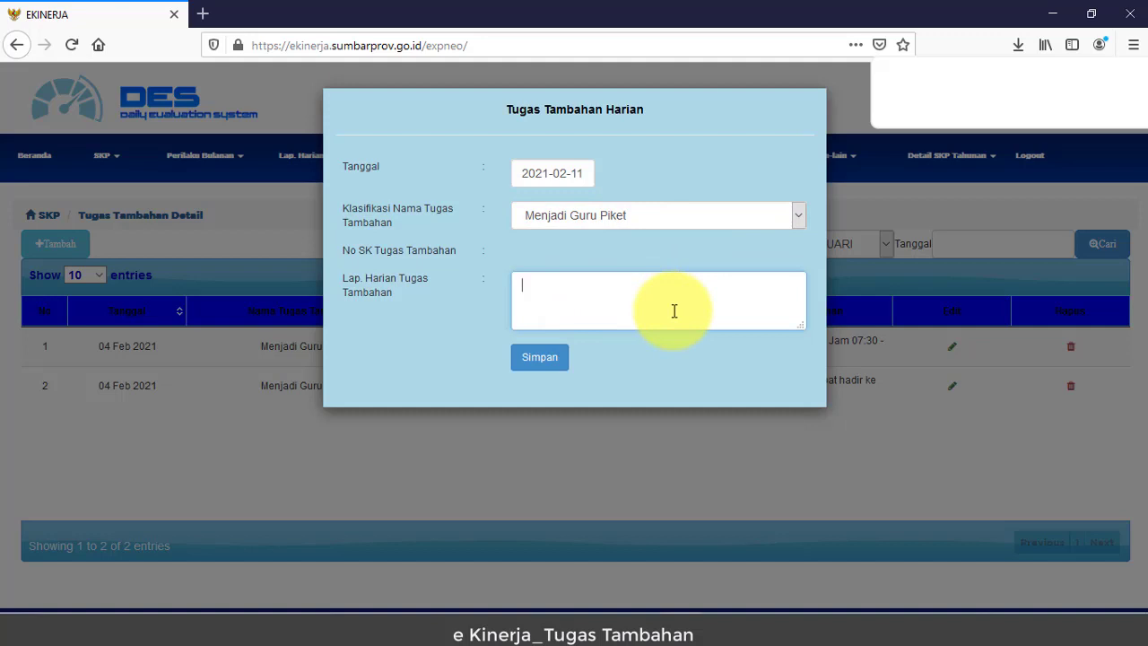
{"action": "type", "text": "Membimbi"}
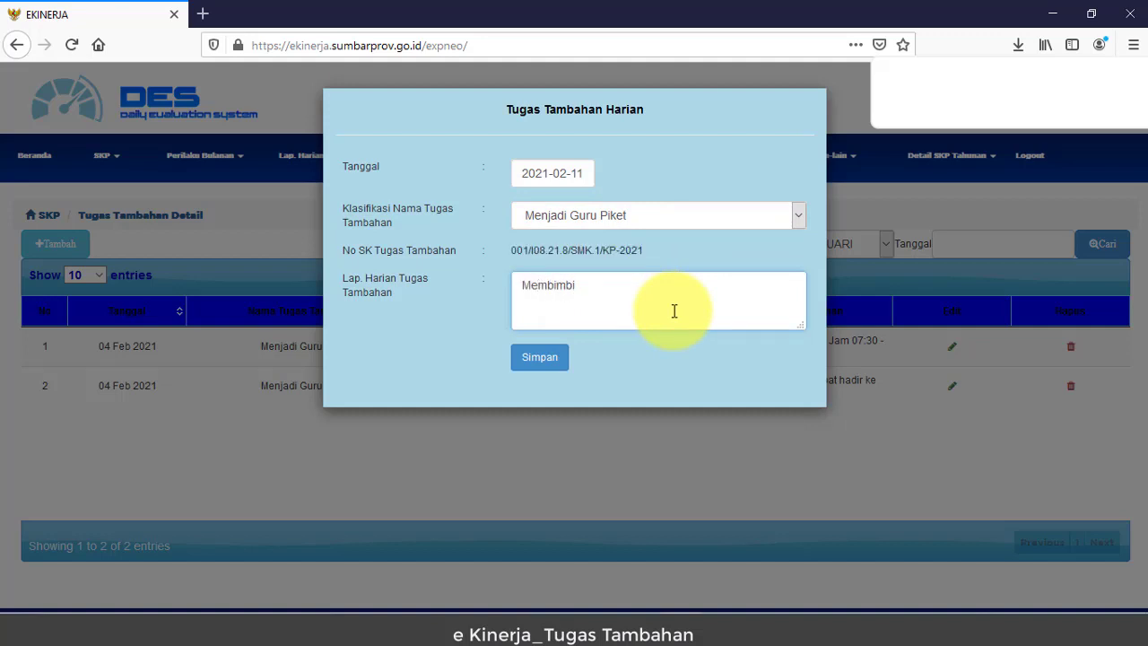
{"action": "type", "text": "m"}
{"action": "key", "text": "BackSpace"}
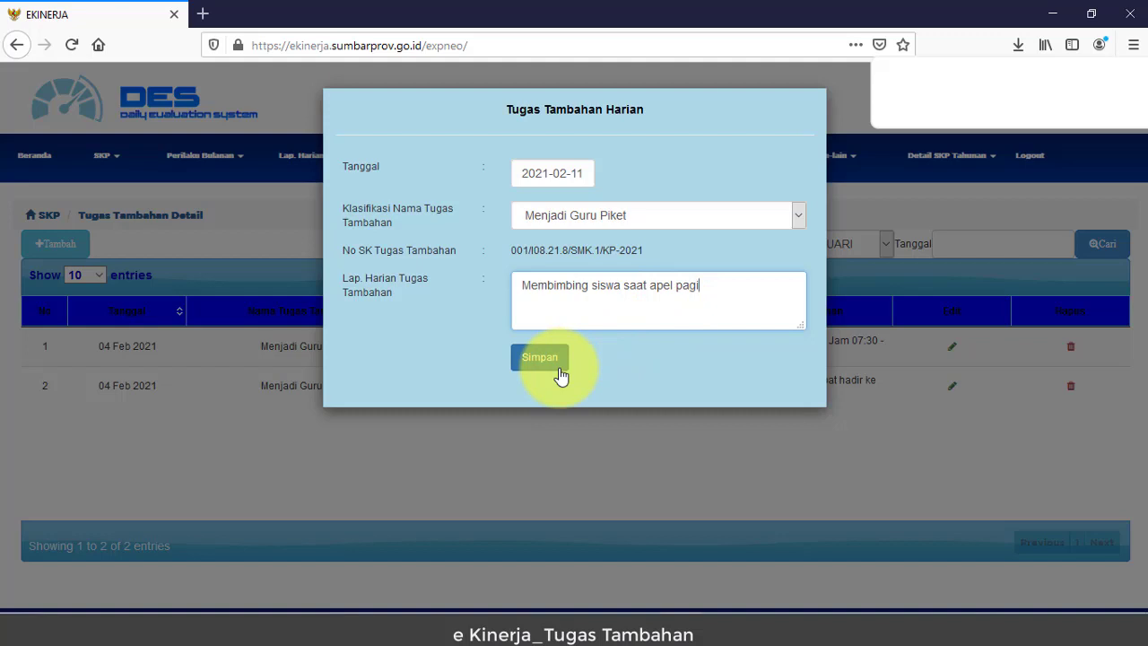
{"action": "left_click", "coordinate": [566, 174]}
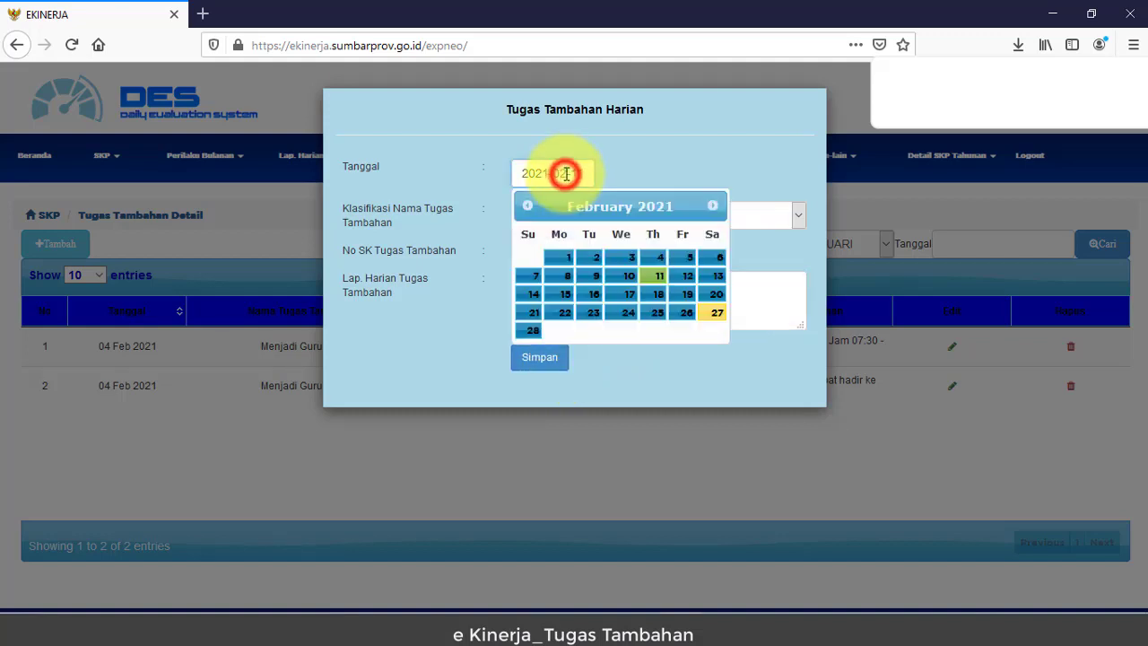
{"action": "left_click", "coordinate": [562, 362]}
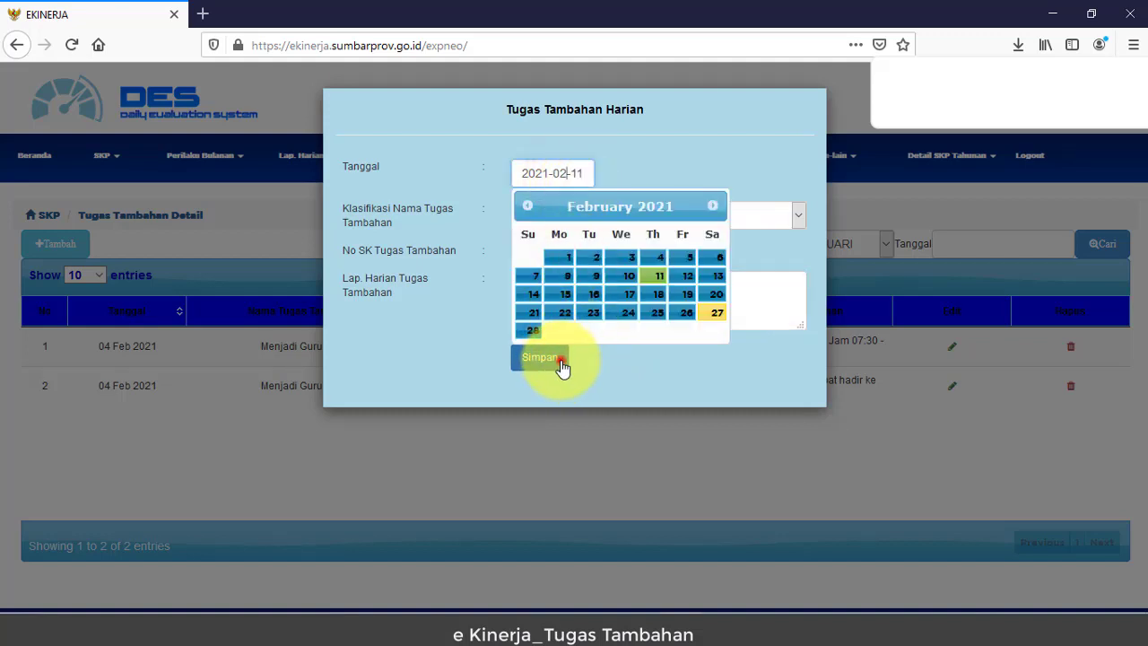
{"action": "left_click", "coordinate": [561, 362]}
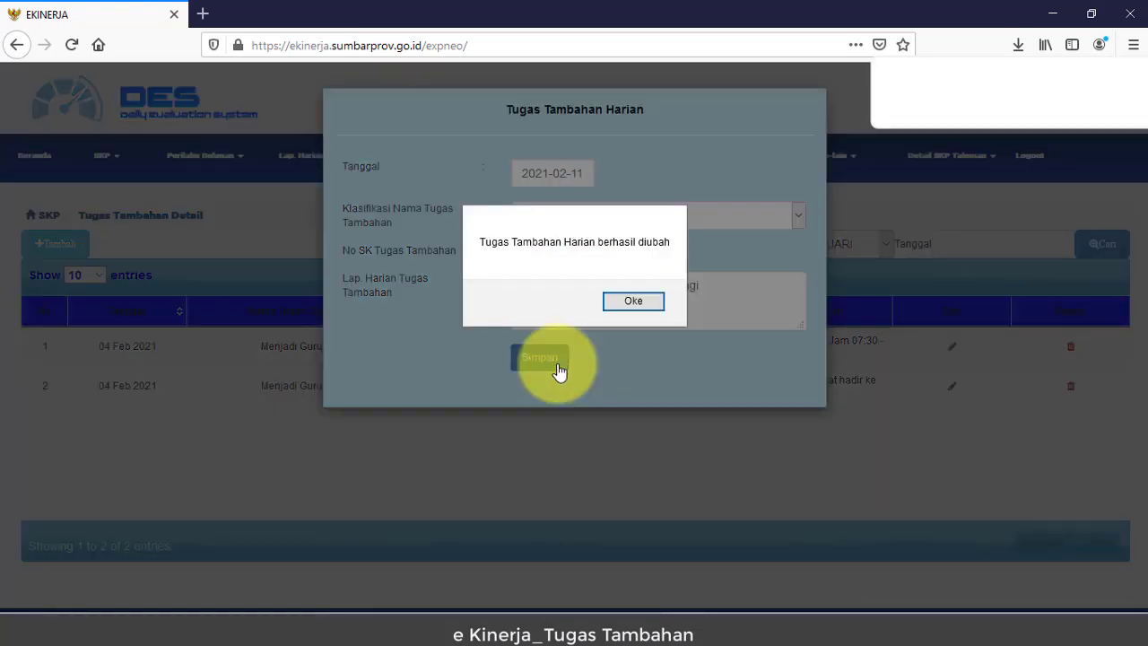
{"action": "left_click", "coordinate": [658, 303]}
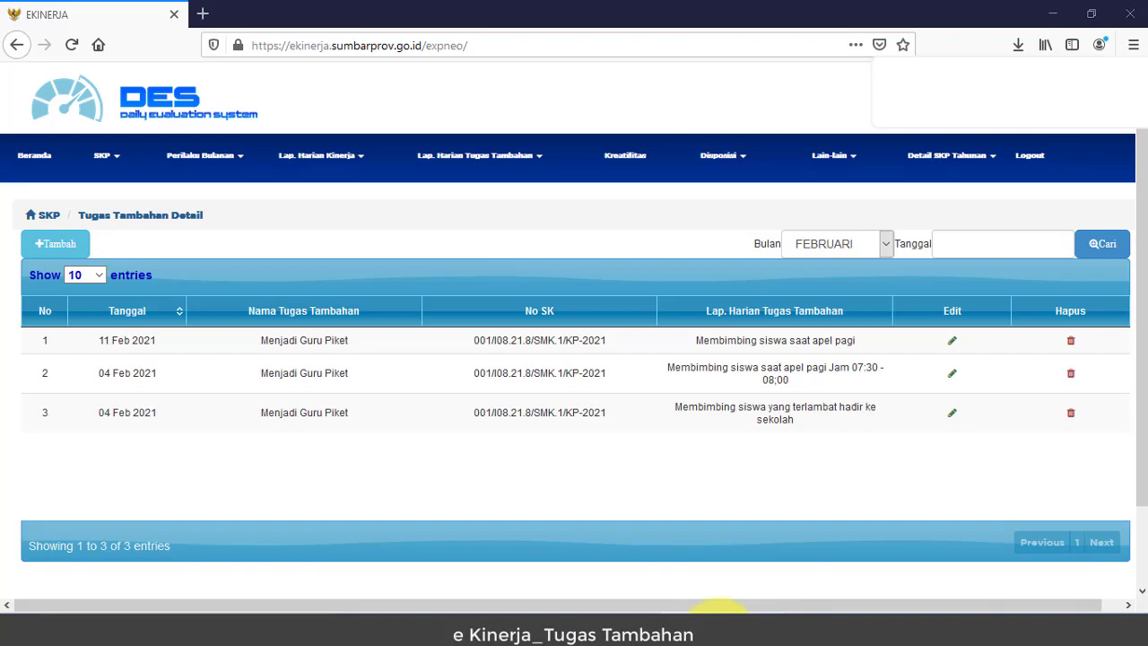
Step: Switch to the February report in WPS Spreadsheets and enter "Rapat Pembina dan Anggota OSIS" in cell E11 under 01 Februari 2021
{"action": "left_click", "coordinate": [713, 608]}
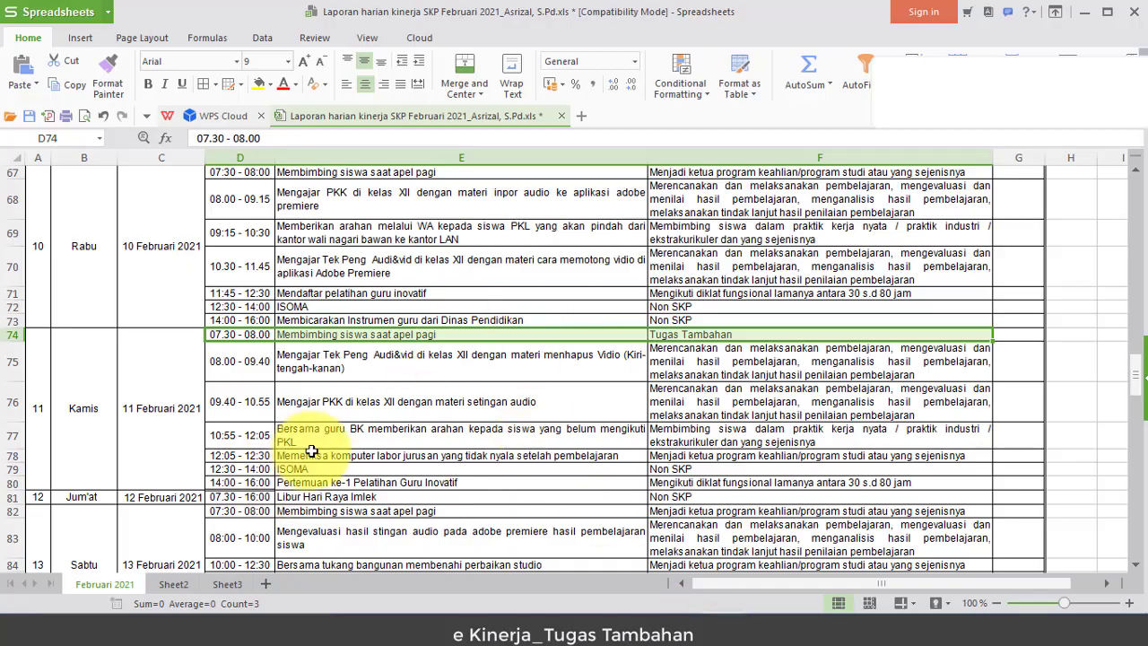
{"action": "scroll", "coordinate": [306, 451], "scroll_direction": "up", "scroll_amount": 8}
{"action": "scroll", "coordinate": [315, 450], "scroll_direction": "up", "scroll_amount": 5}
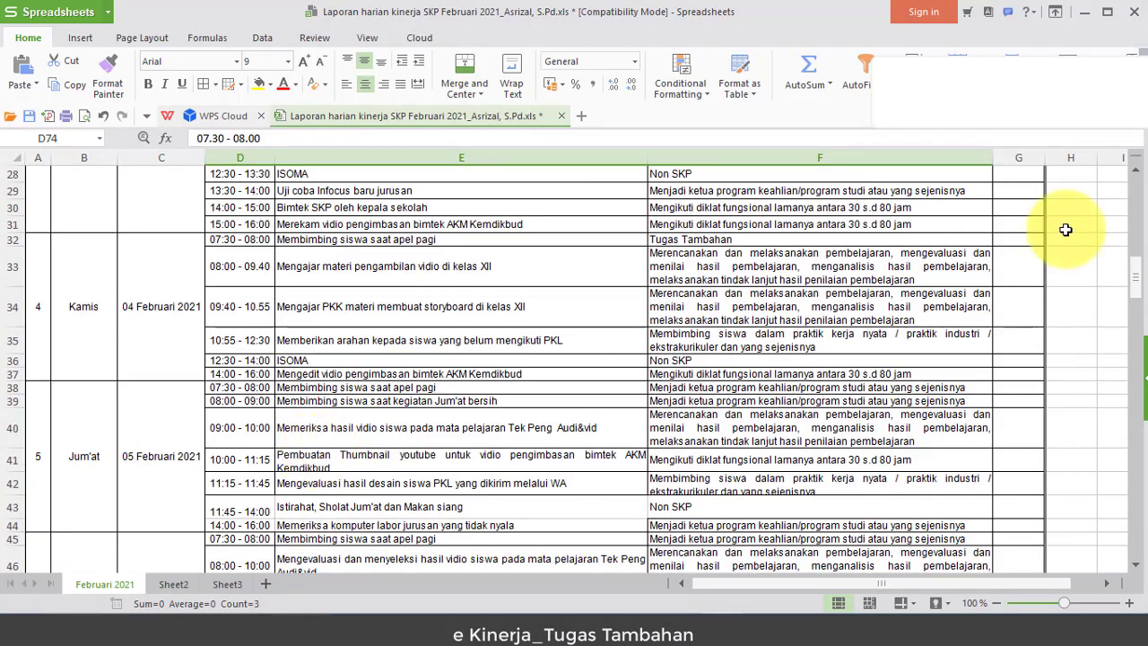
{"action": "left_click_drag", "start_coordinate": [1132, 269], "coordinate": [1141, 187]}
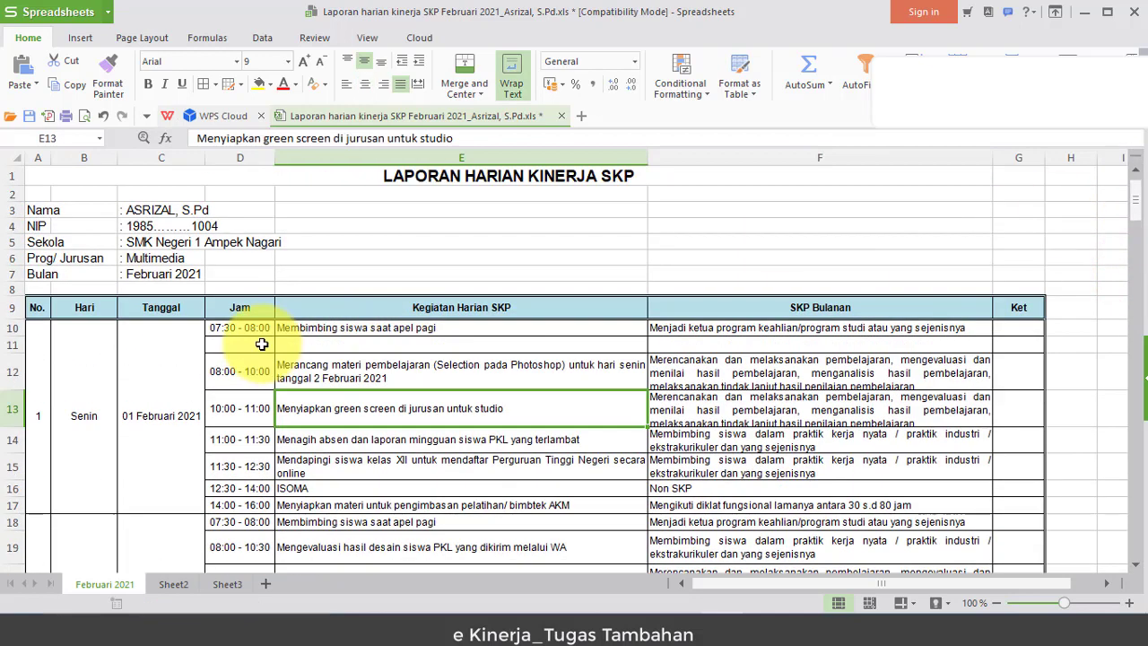
{"action": "left_click", "coordinate": [261, 344]}
{"action": "left_click", "coordinate": [313, 343]}
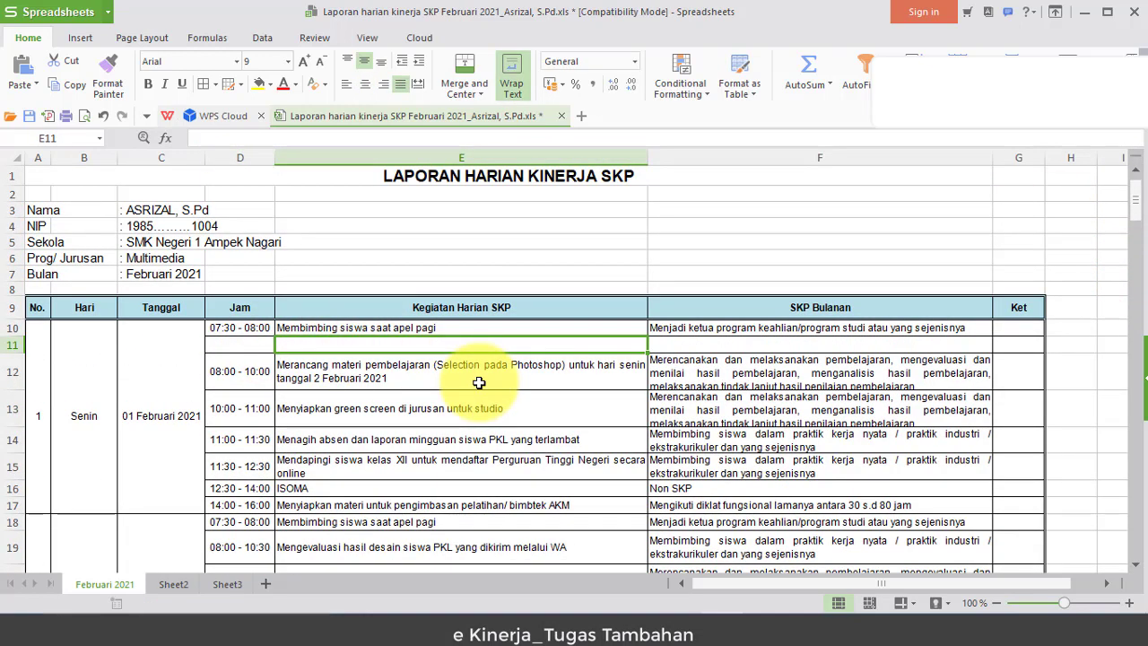
{"action": "type", "text": "Rapa"}
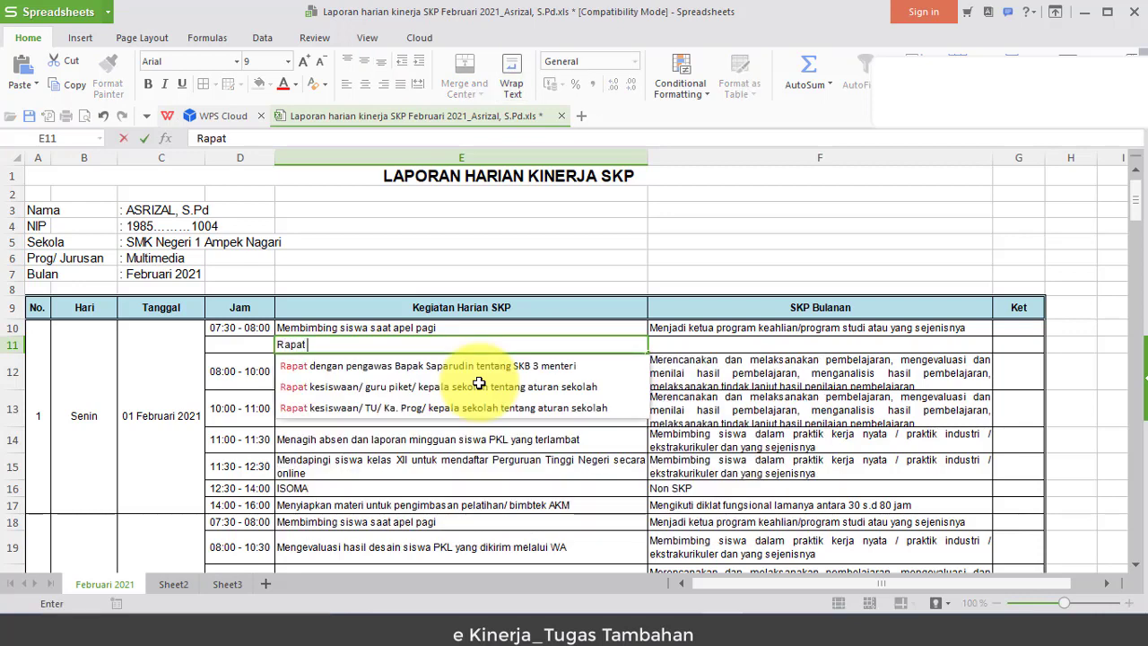
{"action": "type", "text": "t Pe"}
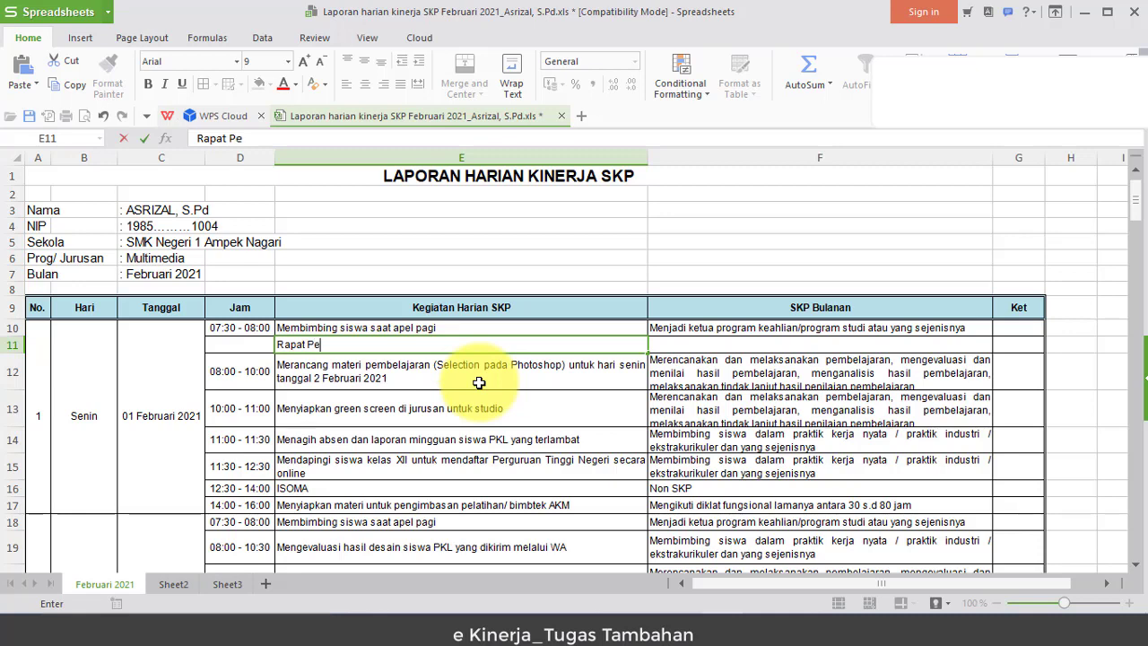
{"action": "type", "text": "mbina dan"}
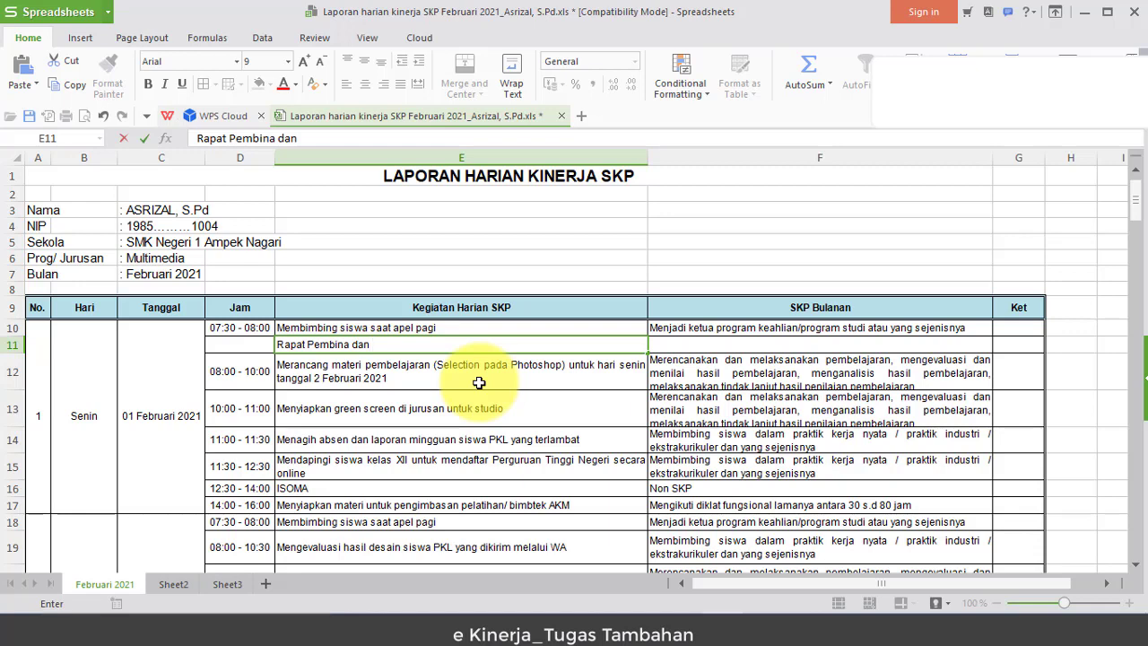
{"action": "type", "text": " Anggota OSIS"}
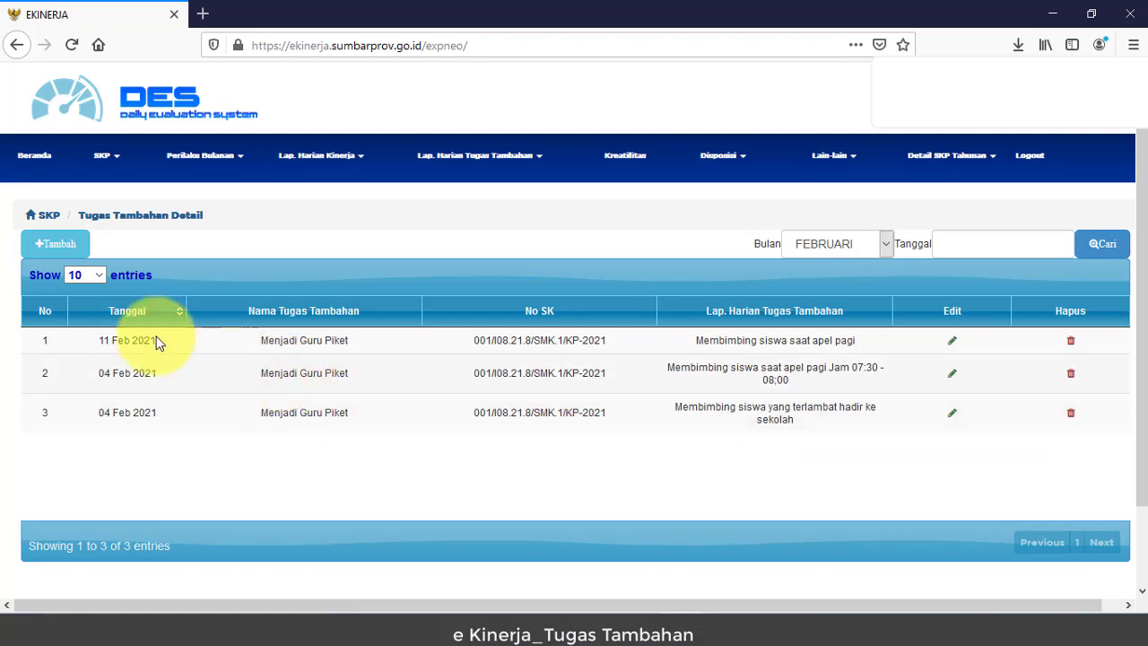
Step: Back in Firefox, add a daily entry dated 2021-02-01 with the duty classification Pembina OSIS
{"action": "left_click", "coordinate": [74, 258]}
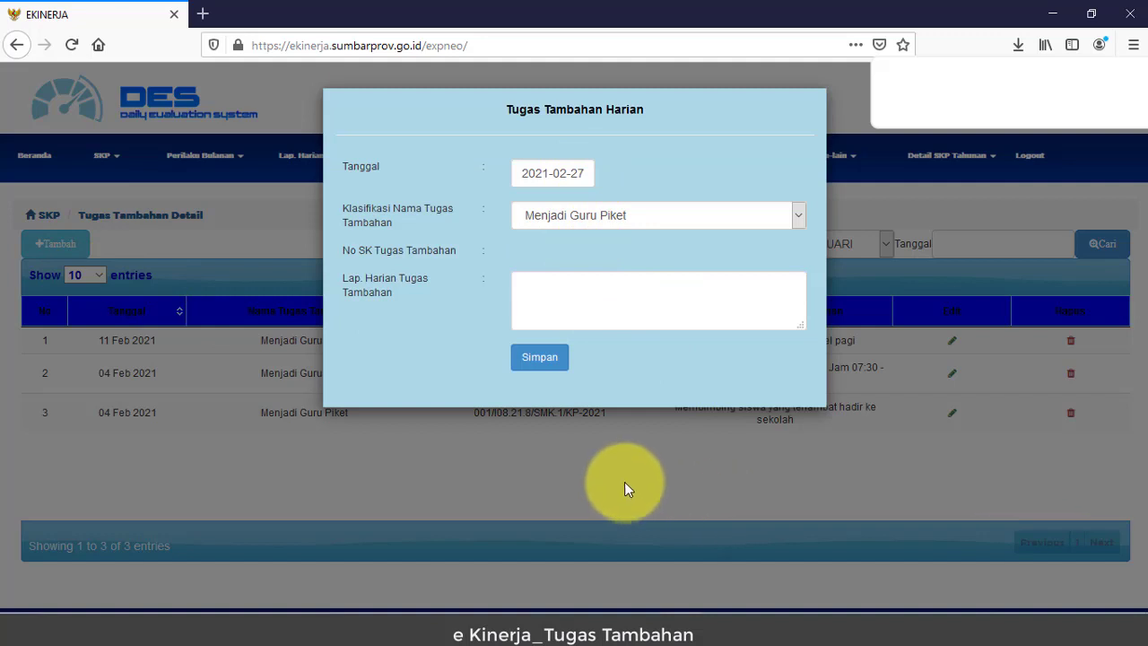
{"action": "left_click", "coordinate": [572, 173]}
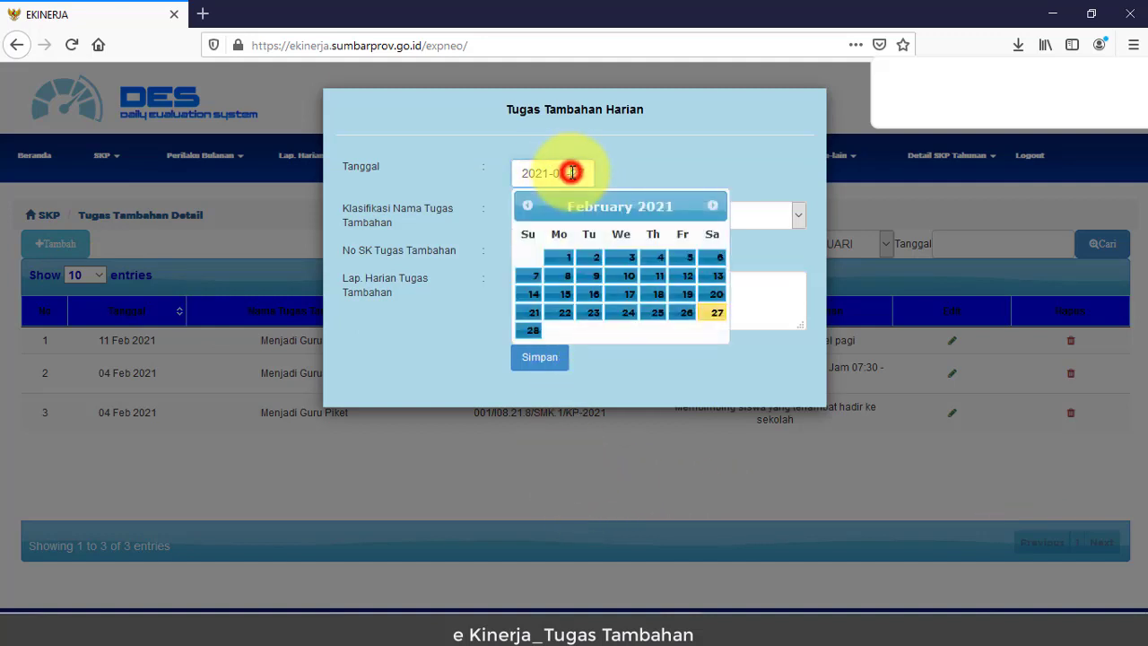
{"action": "left_click", "coordinate": [557, 260]}
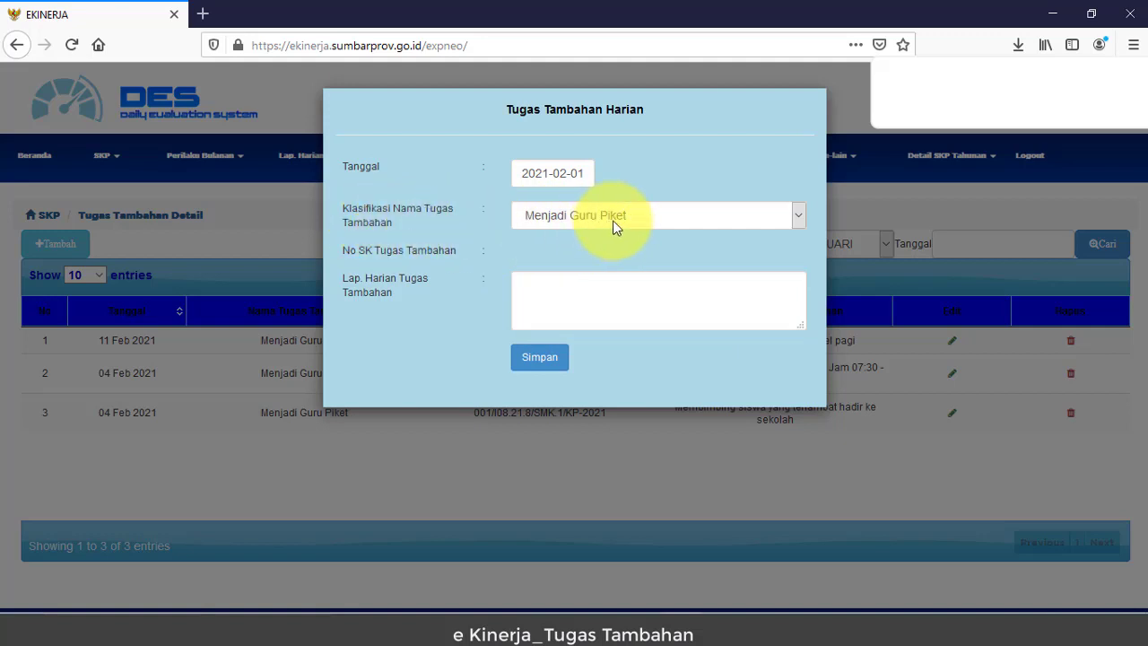
{"action": "left_click", "coordinate": [798, 219]}
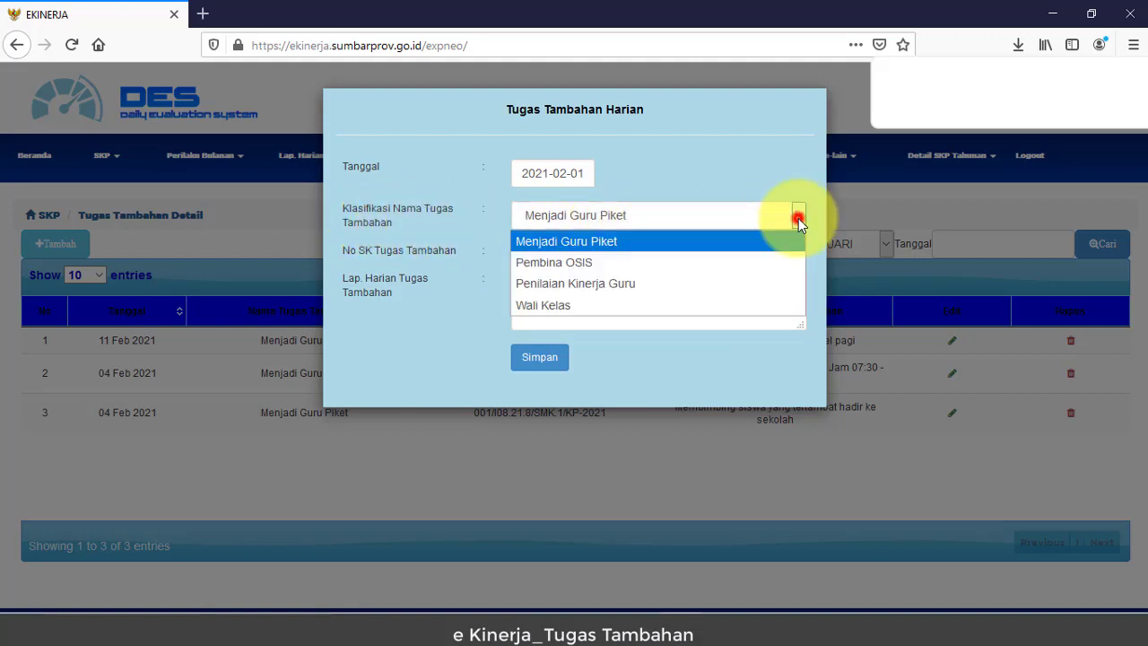
{"action": "left_click", "coordinate": [628, 261]}
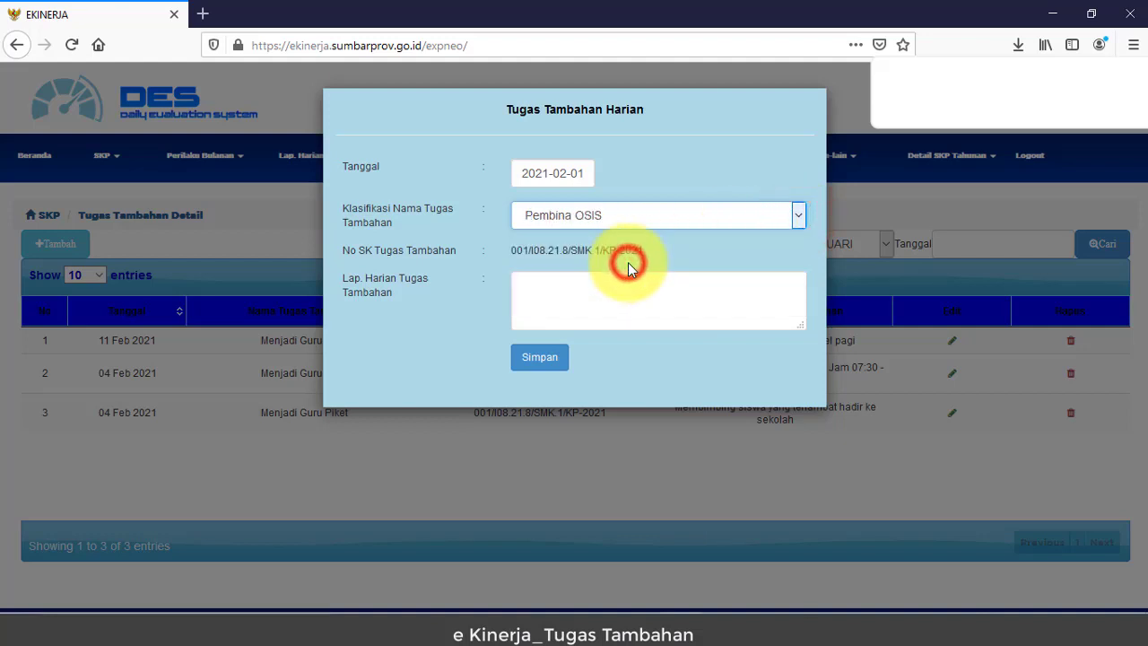
{"action": "left_click", "coordinate": [541, 293]}
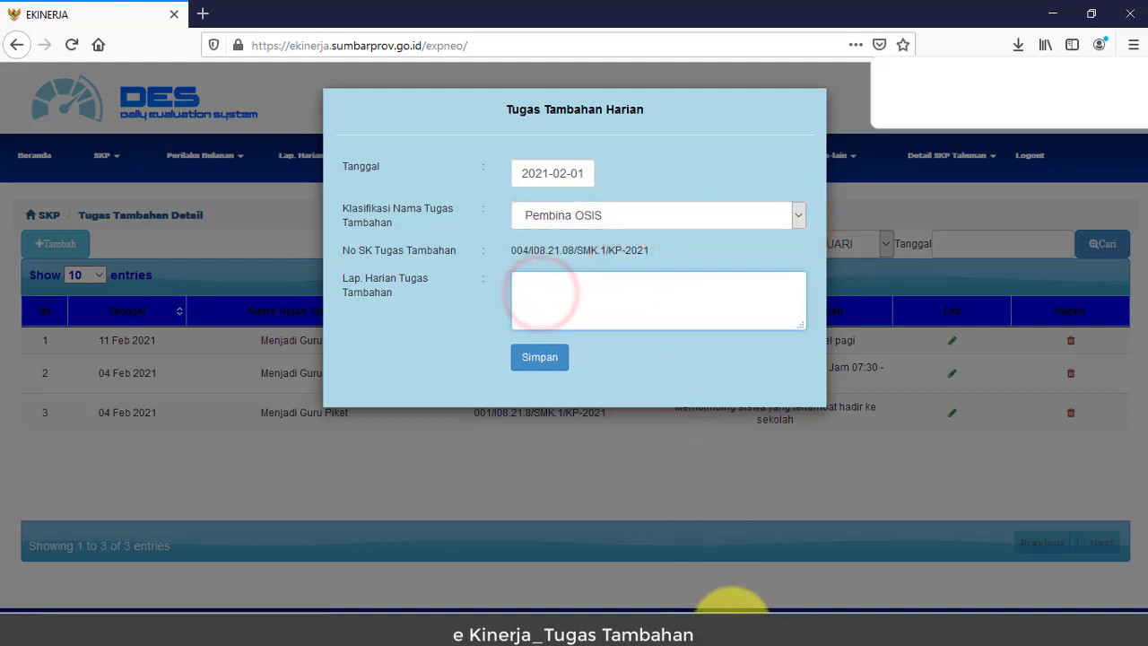
Step: Switch to the February report in WPS Spreadsheets and copy the full activity text from cell E11
{"action": "left_click", "coordinate": [720, 621]}
{"action": "left_click", "coordinate": [313, 328]}
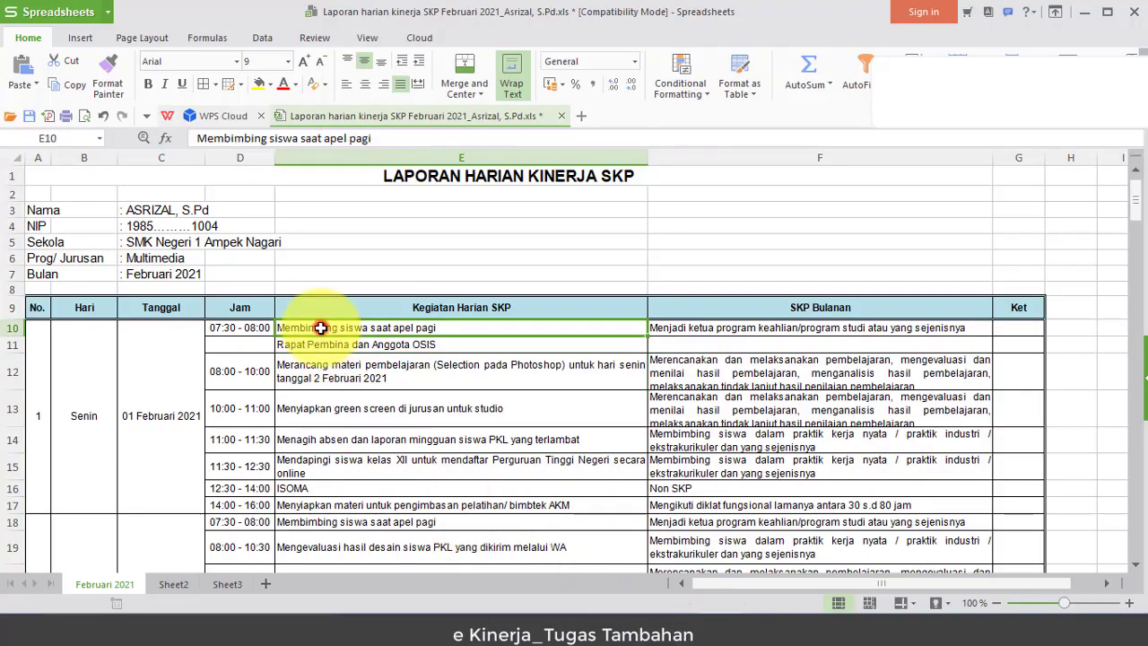
{"action": "left_click", "coordinate": [436, 349]}
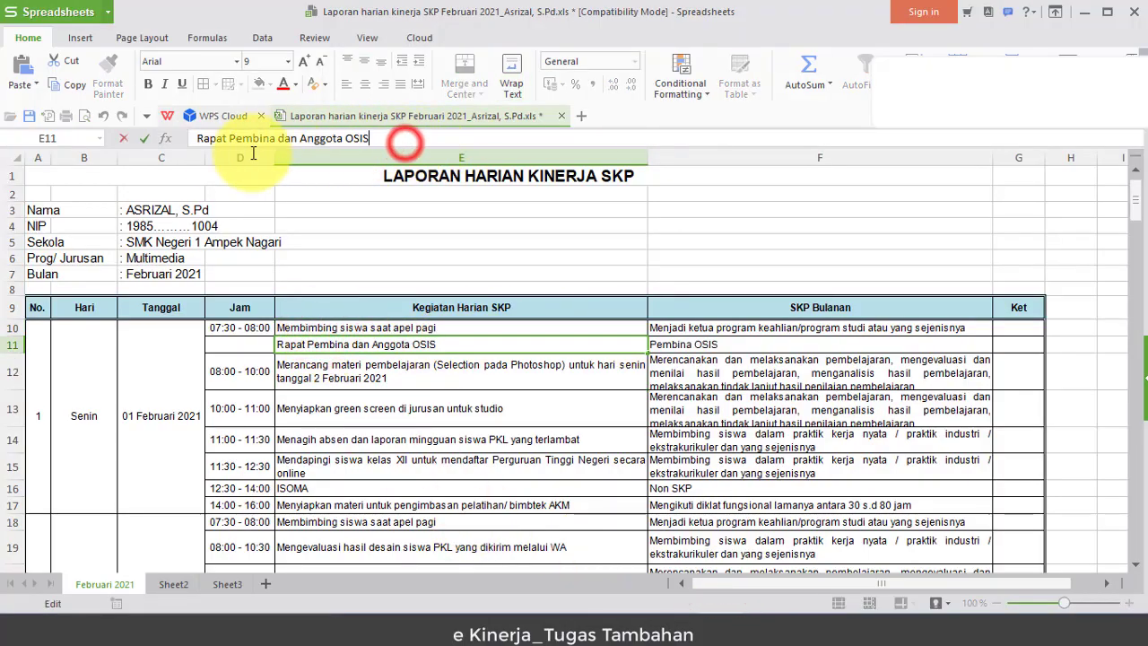
{"action": "left_click_drag", "start_coordinate": [369, 139], "coordinate": [184, 136]}
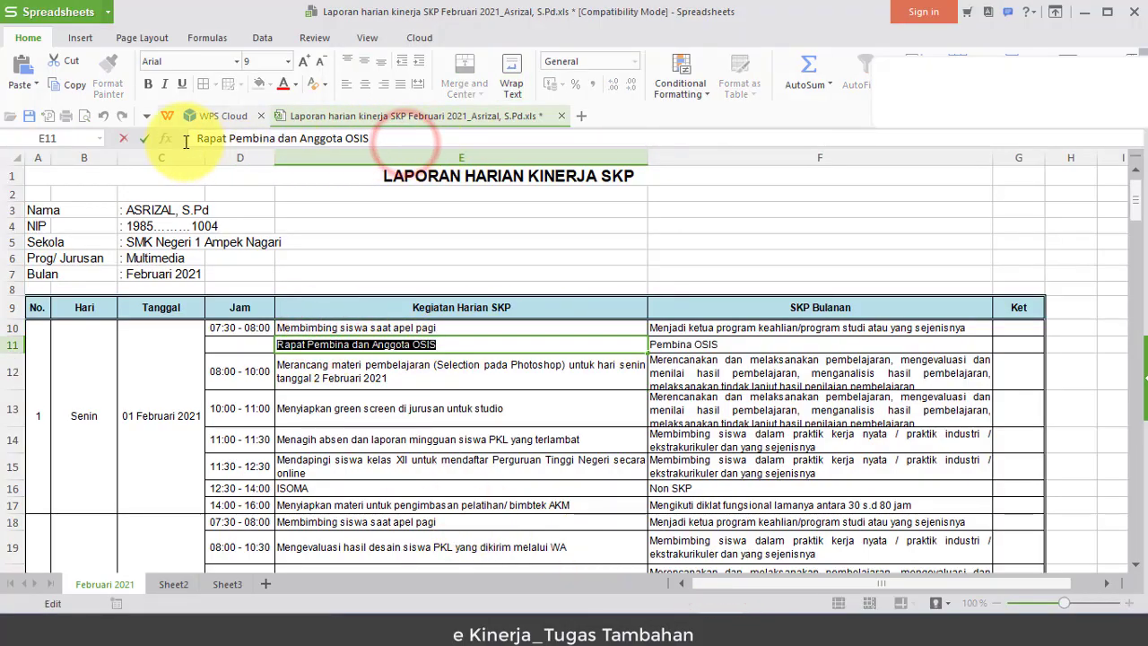
{"action": "left_click", "coordinate": [70, 90]}
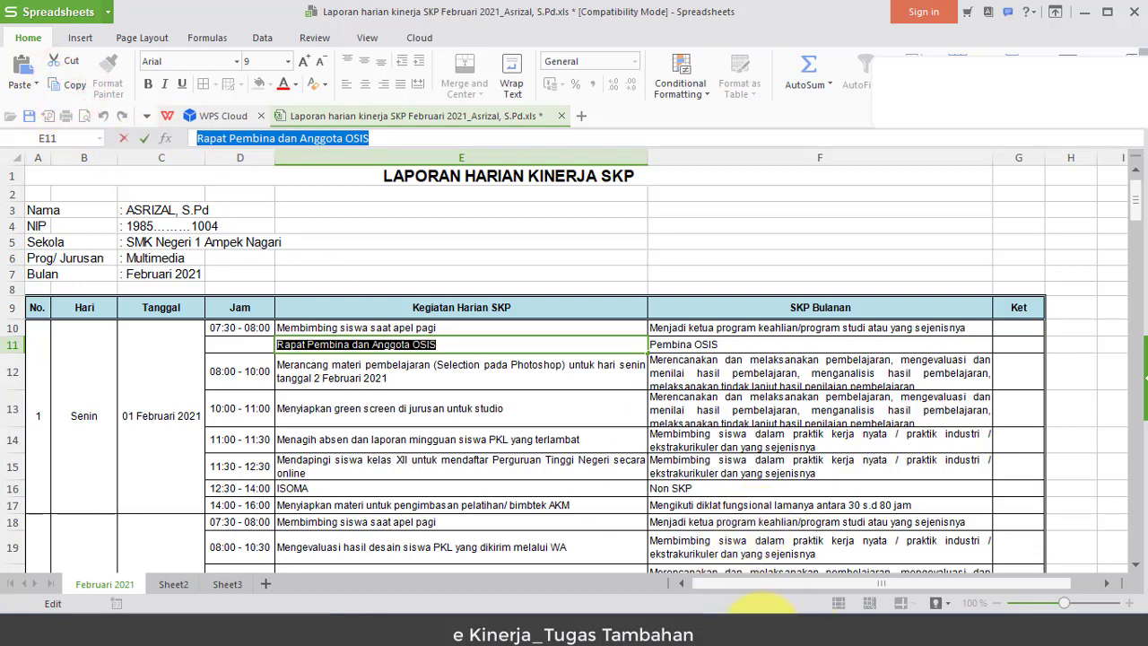
Step: Back in Firefox, paste "Rapat Pembina dan Anggota OSIS" as the Lap. Harian Tugas Tambahan text and save the 2021-02-01 Pembina OSIS entry
{"action": "mouse_move", "coordinate": [691, 628]}
{"action": "left_click", "coordinate": [658, 588]}
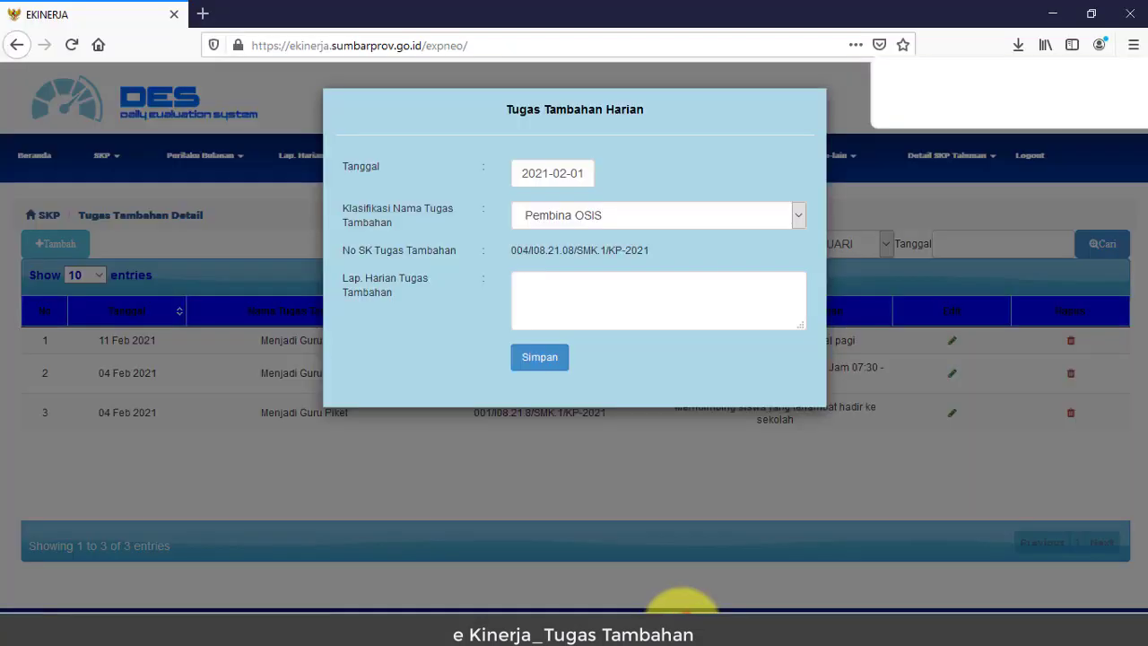
{"action": "left_click", "coordinate": [774, 218]}
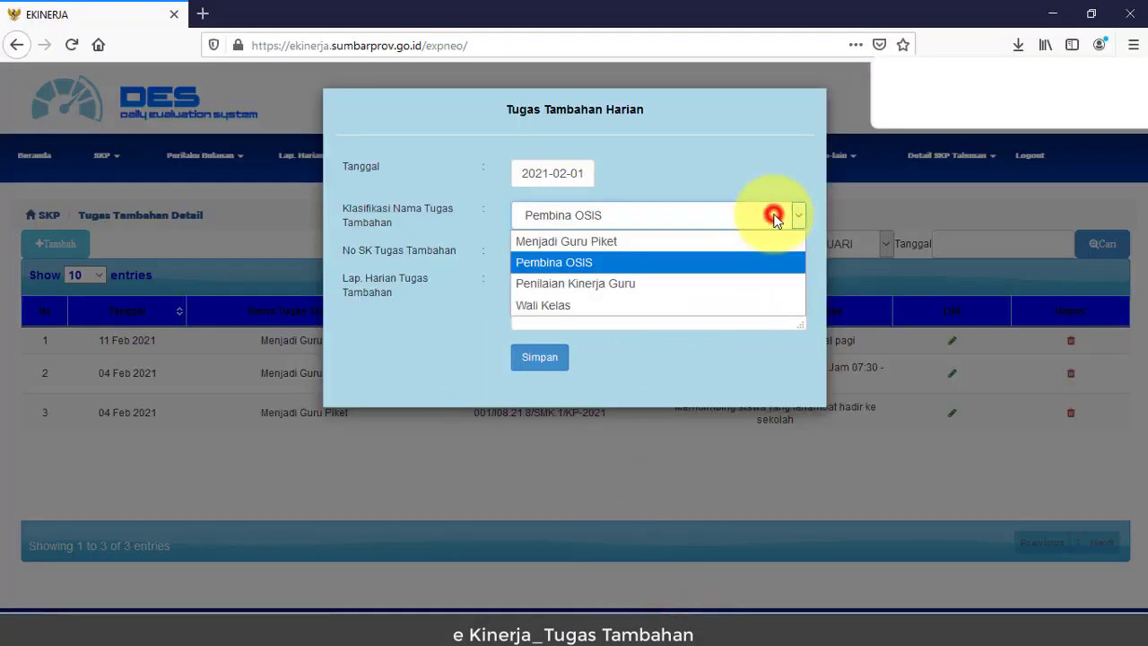
{"action": "left_click", "coordinate": [667, 261]}
{"action": "right_click", "coordinate": [534, 290]}
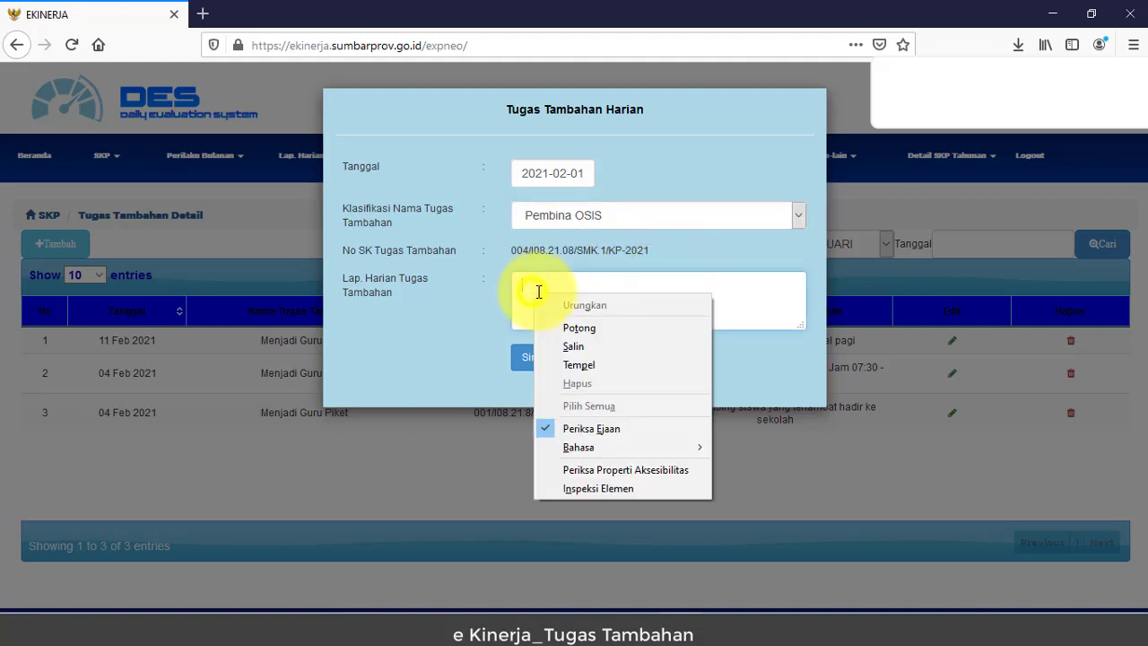
{"action": "left_click", "coordinate": [581, 366]}
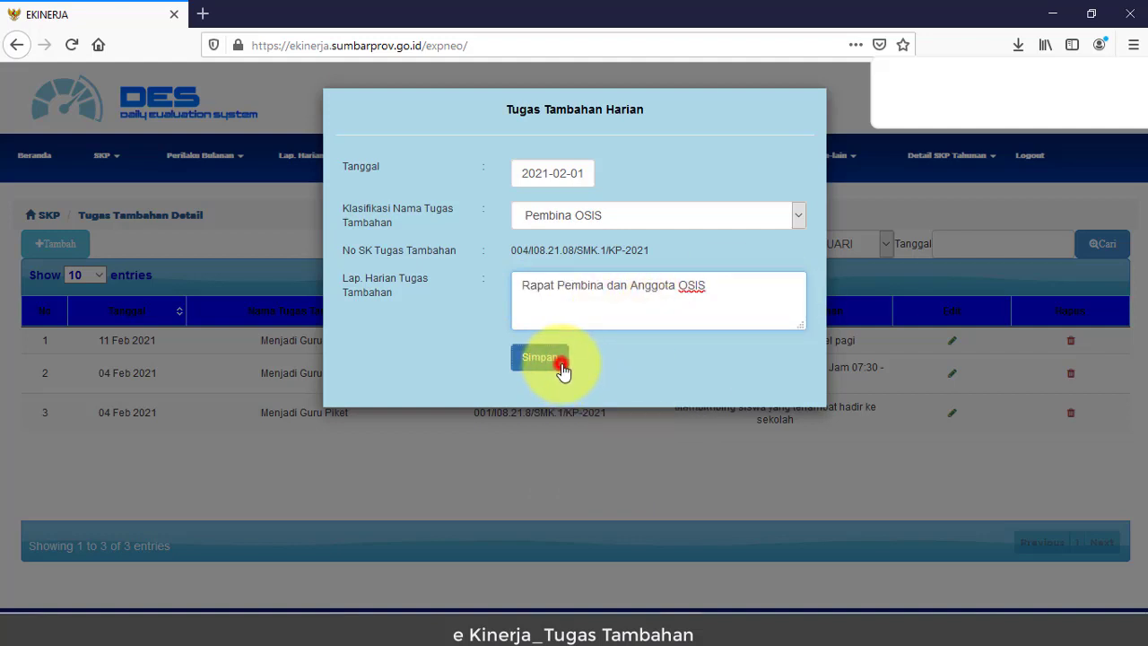
{"action": "left_click", "coordinate": [561, 363]}
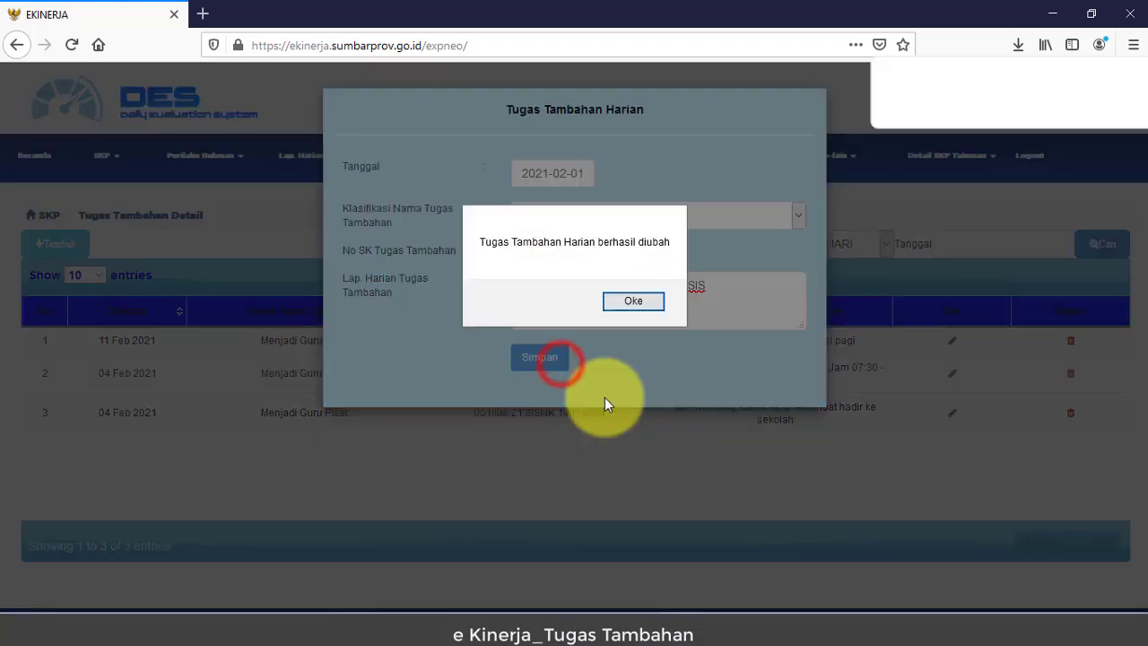
{"action": "left_click", "coordinate": [657, 305]}
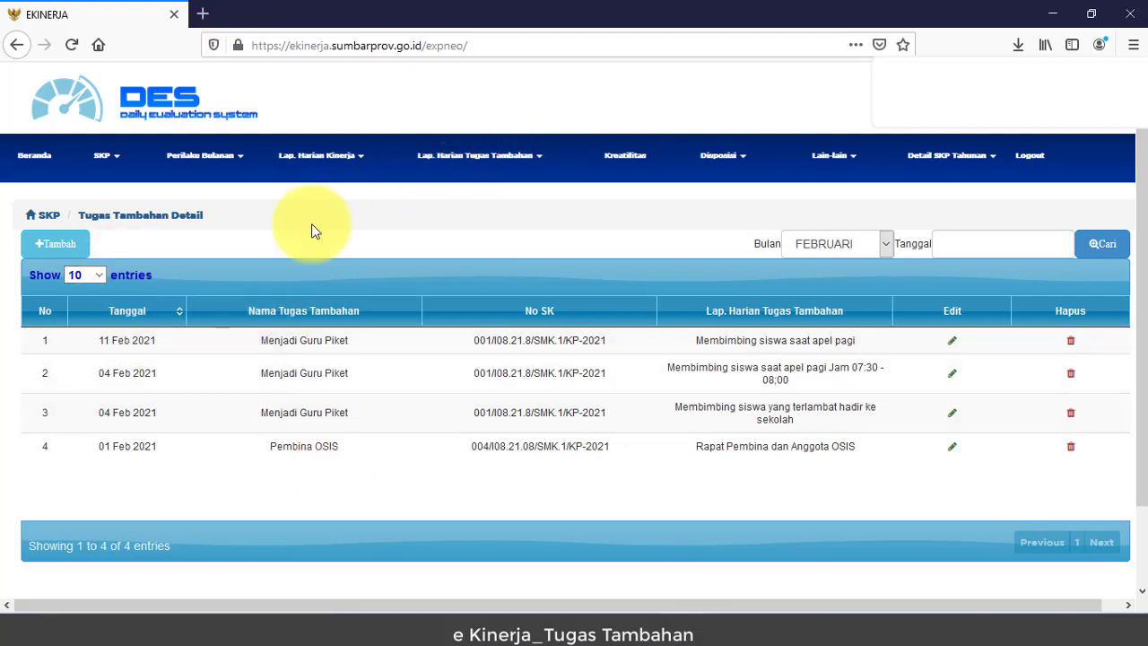
Step: Add another daily entry dated 2021-02-12 with the duty classification Pembina OSIS
{"action": "left_click", "coordinate": [85, 243]}
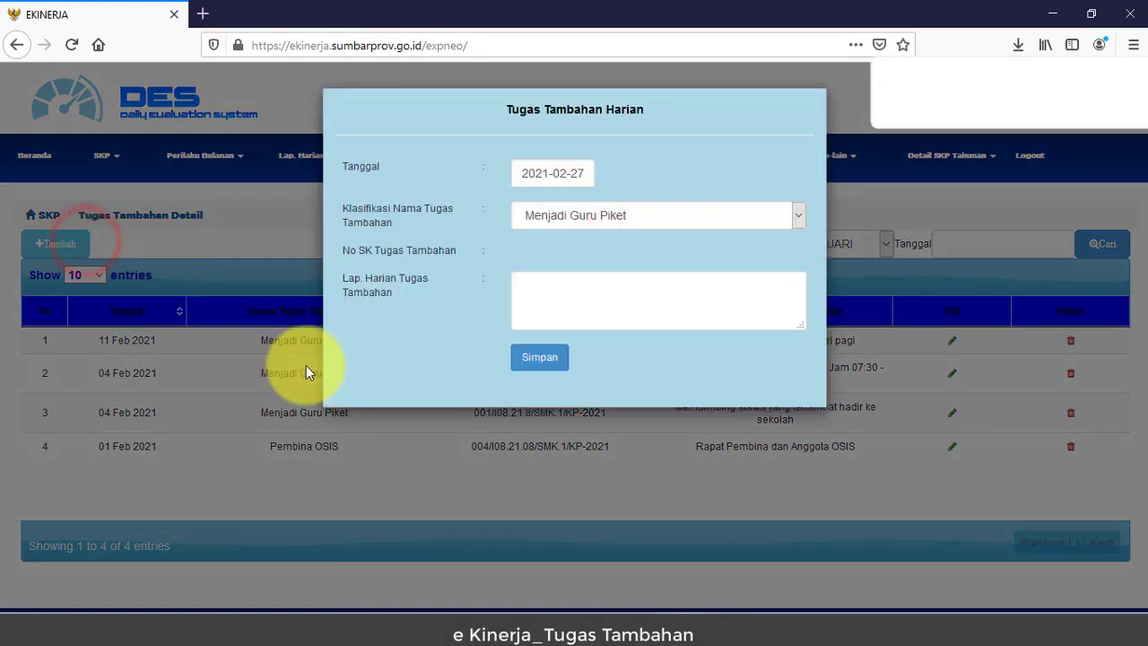
{"action": "left_click", "coordinate": [578, 173]}
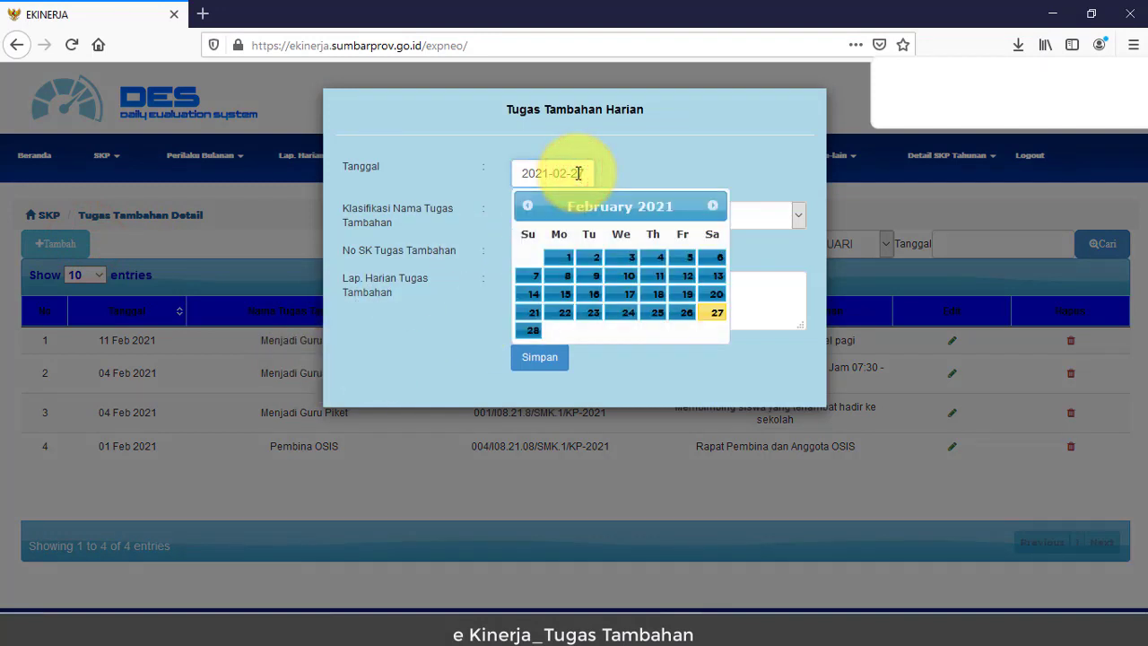
{"action": "left_click", "coordinate": [683, 279]}
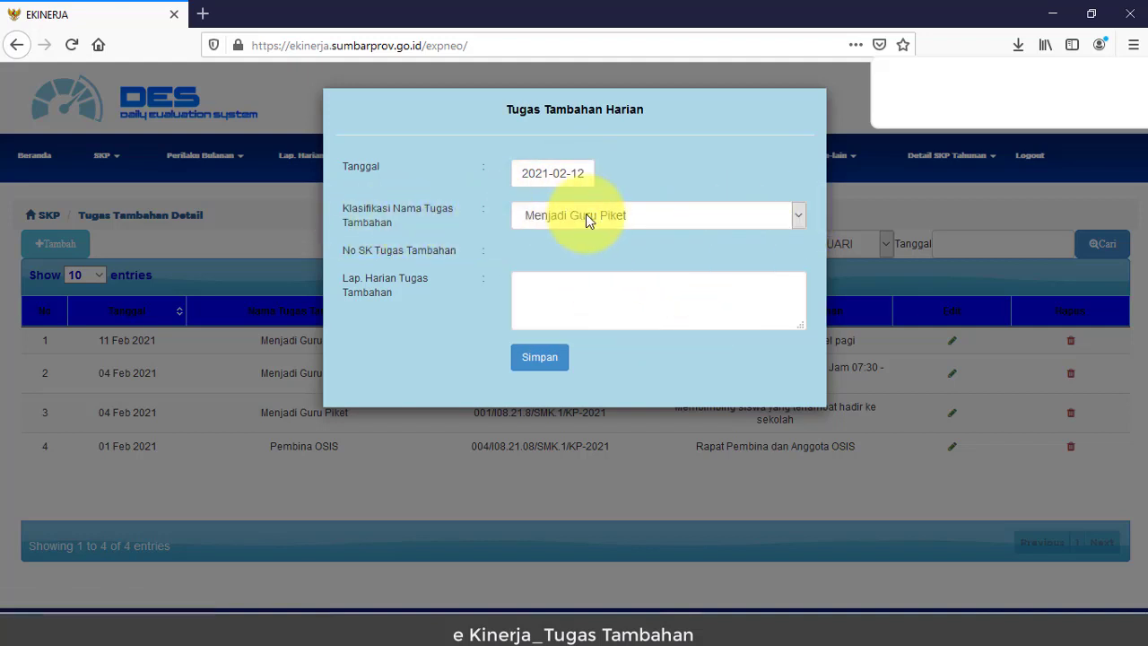
{"action": "left_click", "coordinate": [797, 214]}
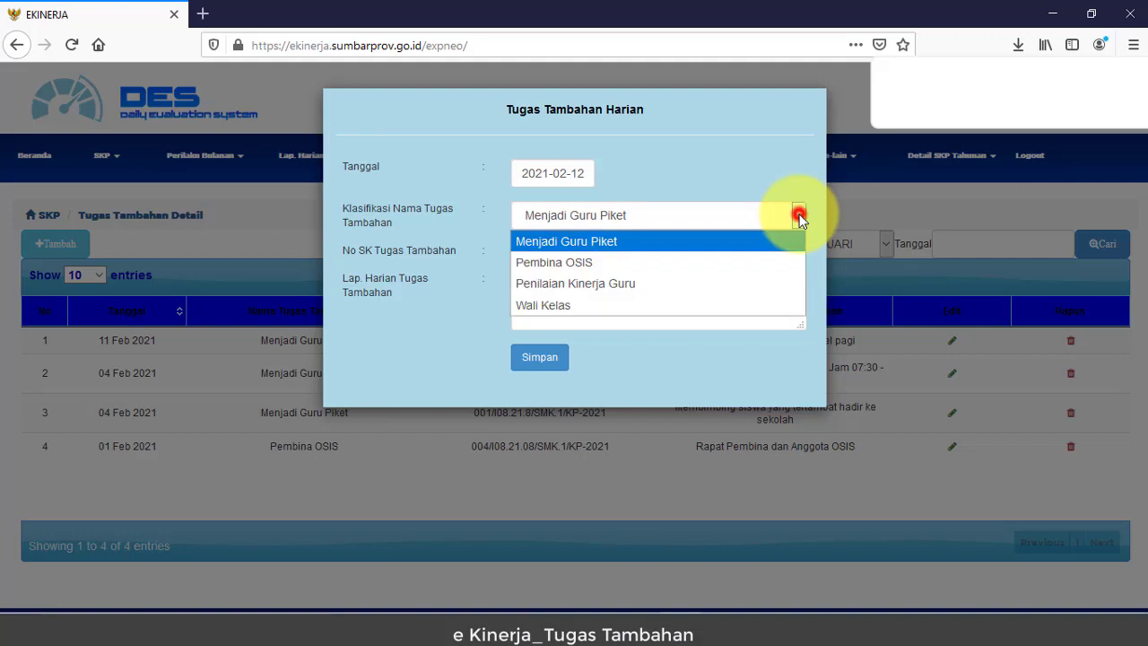
{"action": "left_click", "coordinate": [608, 269]}
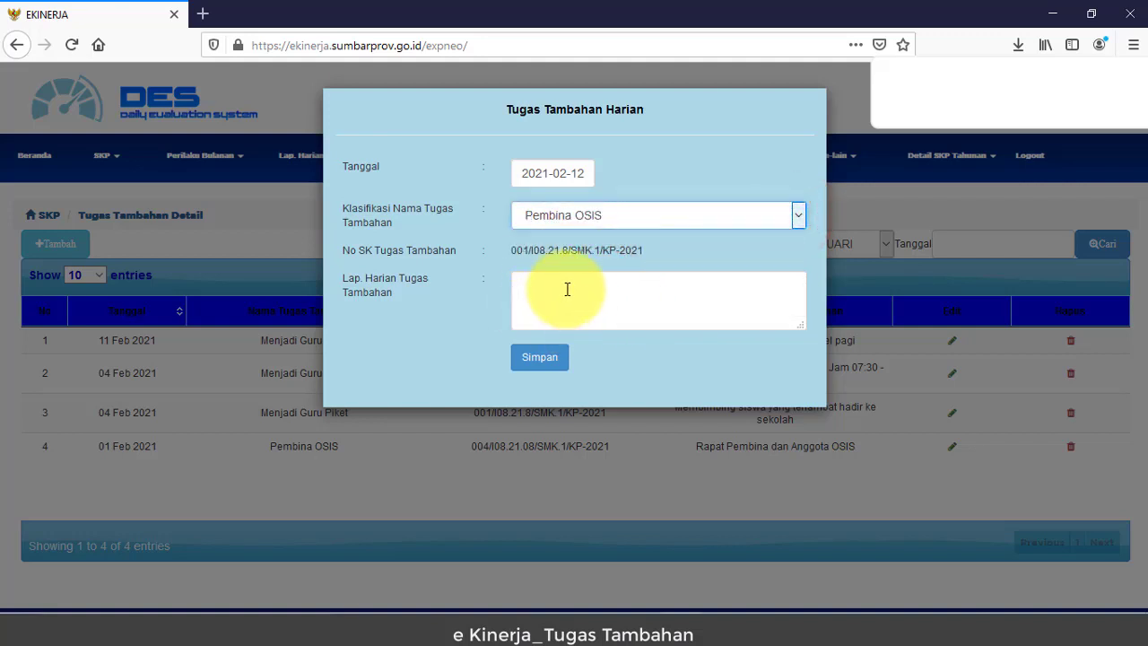
Step: Enter "Latihan Kepemimpinan sebagain siswa" as the Lap. Harian Tugas Tambahan text and save the 2021-02-12 entry
{"action": "left_click", "coordinate": [567, 289]}
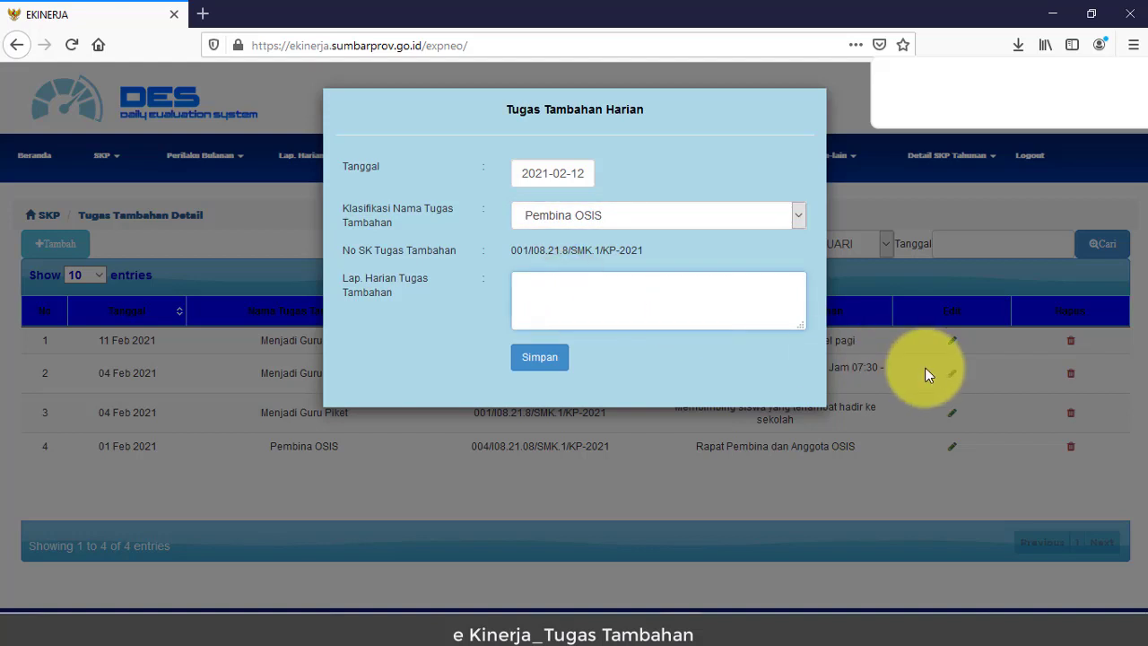
{"action": "type", "text": "Latihan Kepemimpinan"}
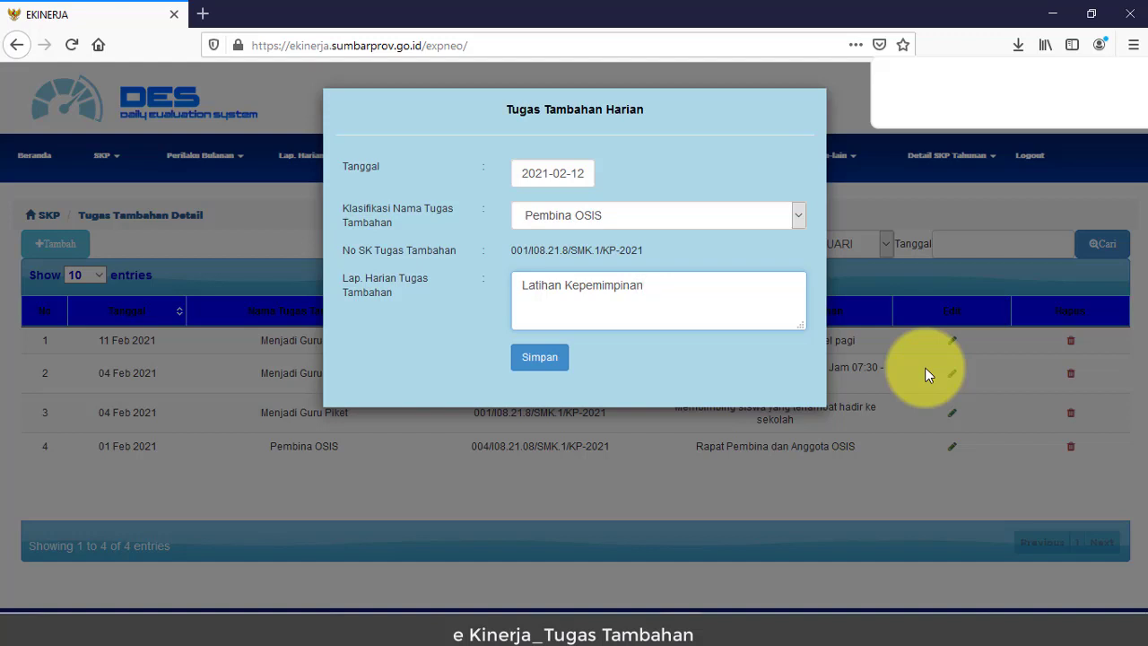
{"action": "type", "text": "bagain siswa"}
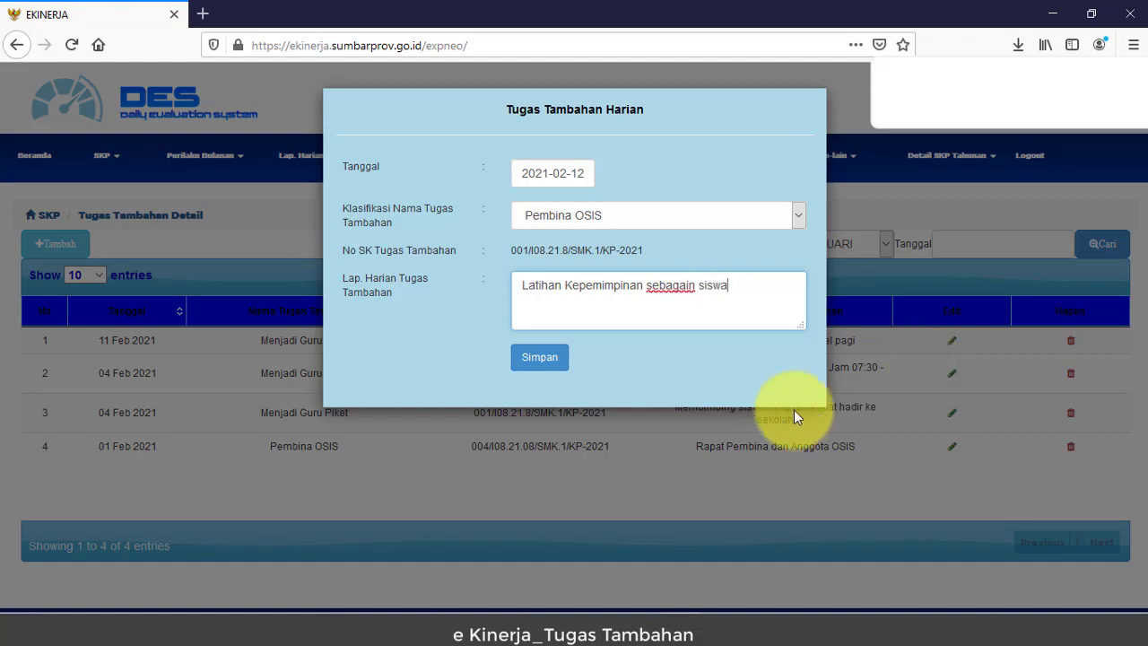
{"action": "left_click", "coordinate": [562, 371]}
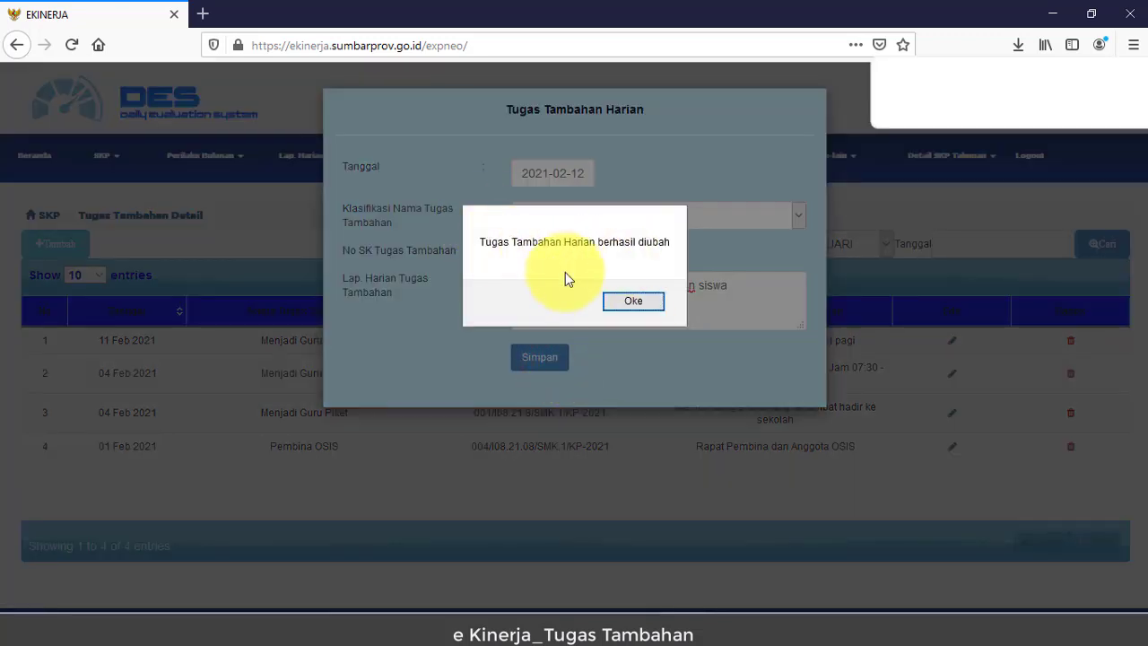
{"action": "left_click", "coordinate": [611, 305]}
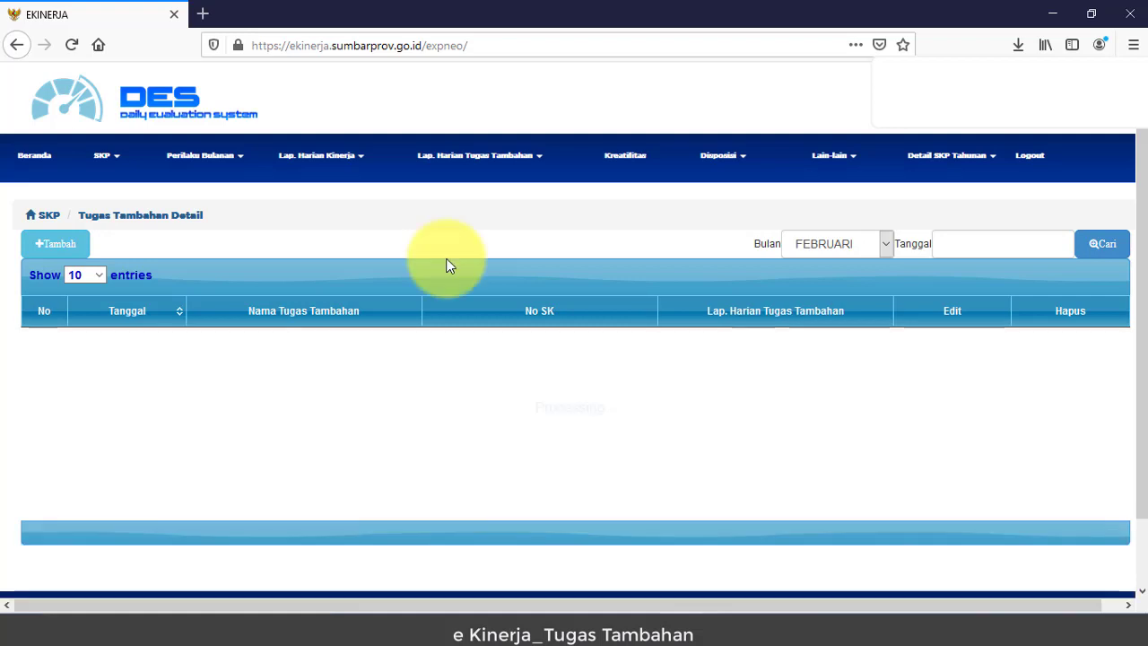
Step: Add a daily Tugas Tambahan entry dated 2021-02-09 with the duty classification Pembina Pramuka
{"action": "left_click", "coordinate": [83, 254]}
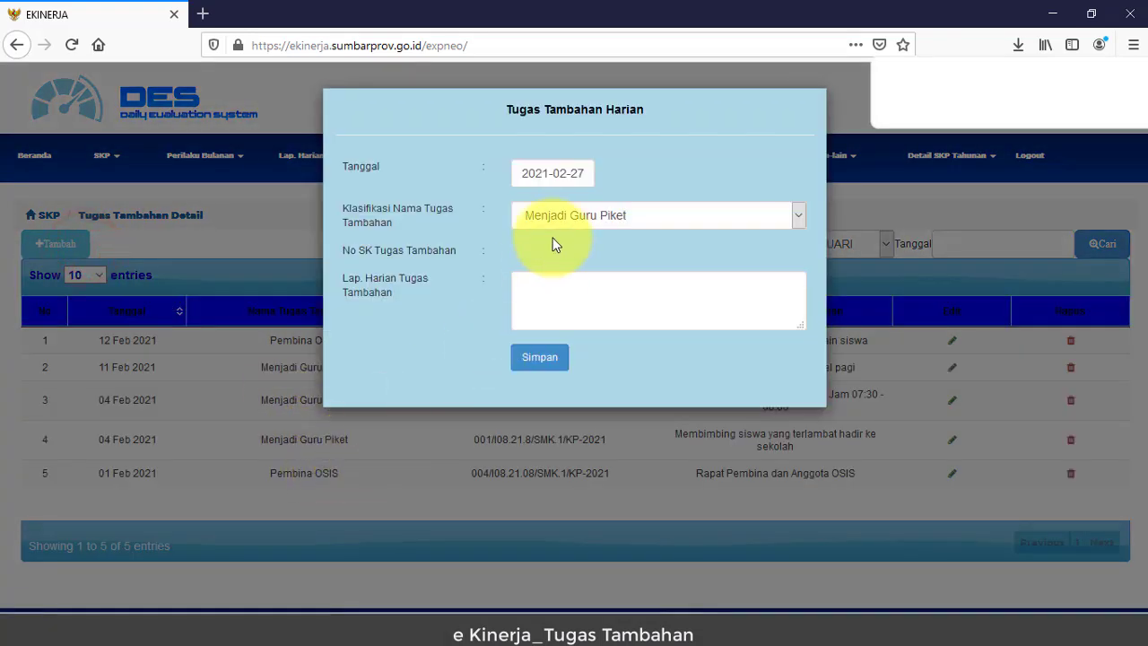
{"action": "left_click", "coordinate": [567, 173]}
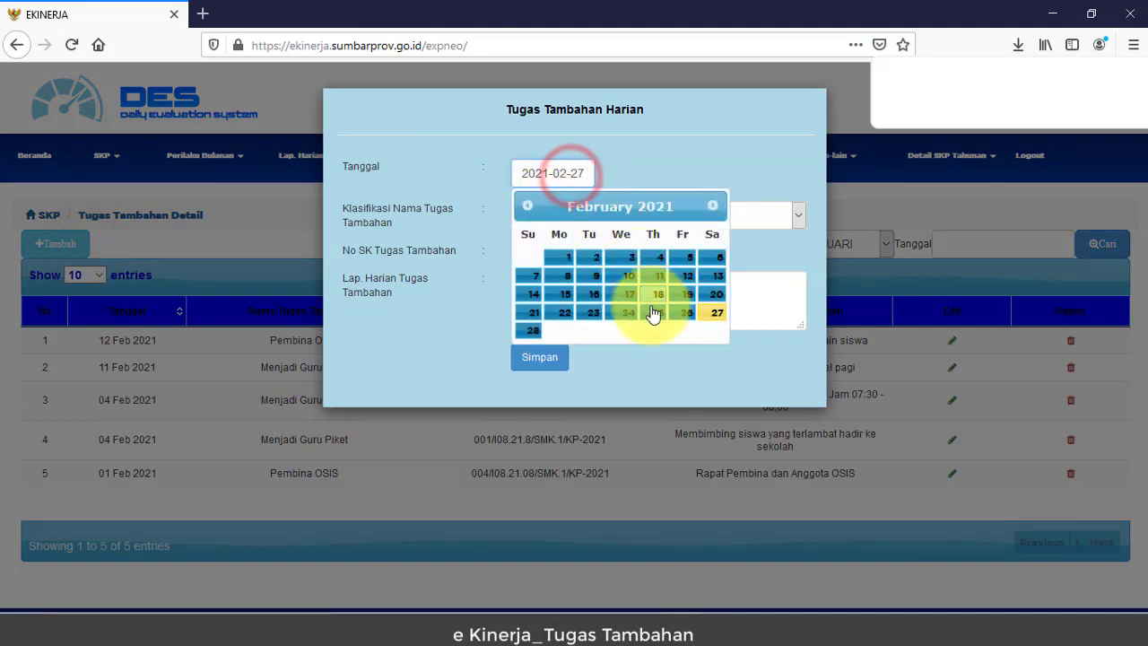
{"action": "left_click", "coordinate": [584, 278]}
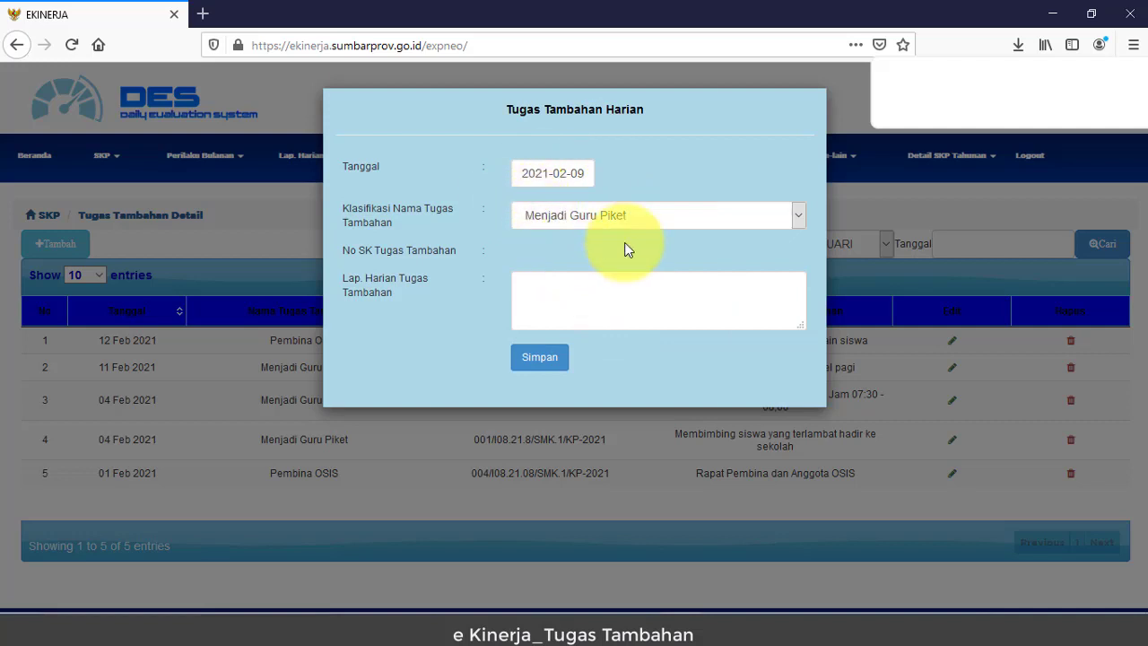
{"action": "left_click", "coordinate": [797, 215]}
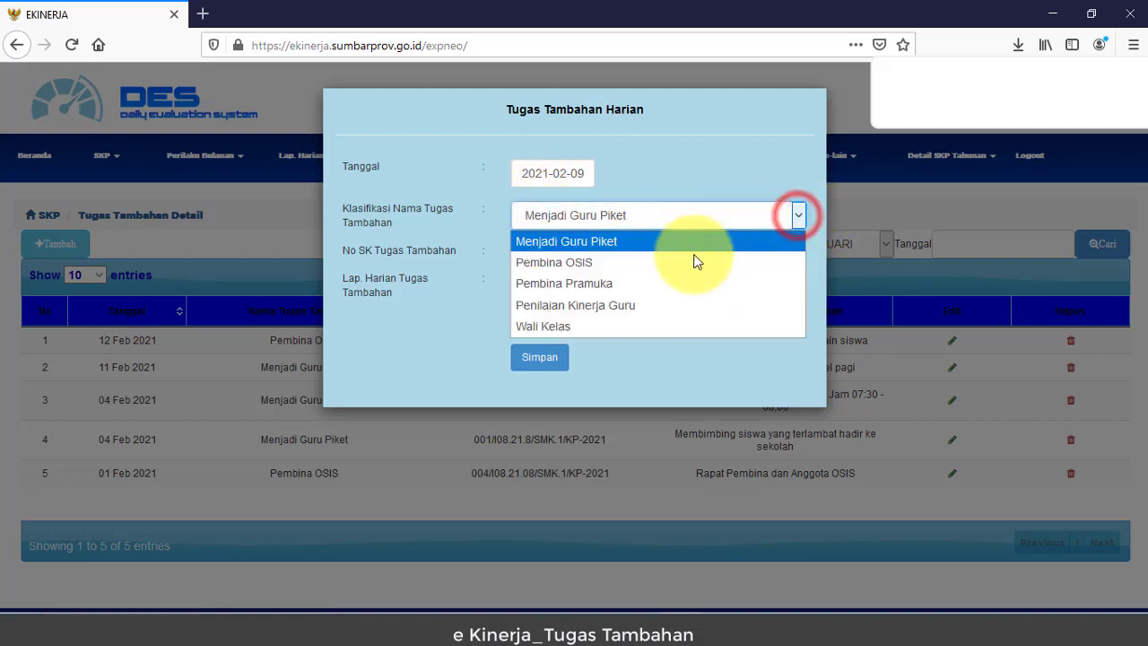
{"action": "left_click", "coordinate": [617, 285]}
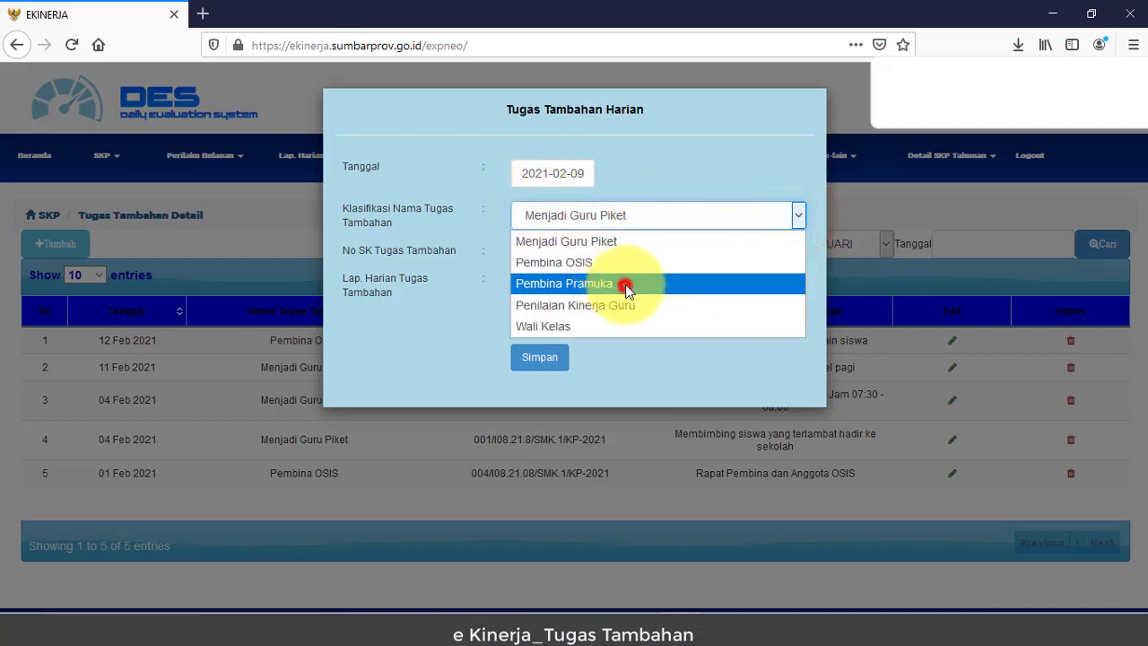
Step: Enter "Latihan PBB Dasar" as the Lap. Harian Tugas Tambahan text and save the 2021-02-09 entry
{"action": "left_click", "coordinate": [602, 298]}
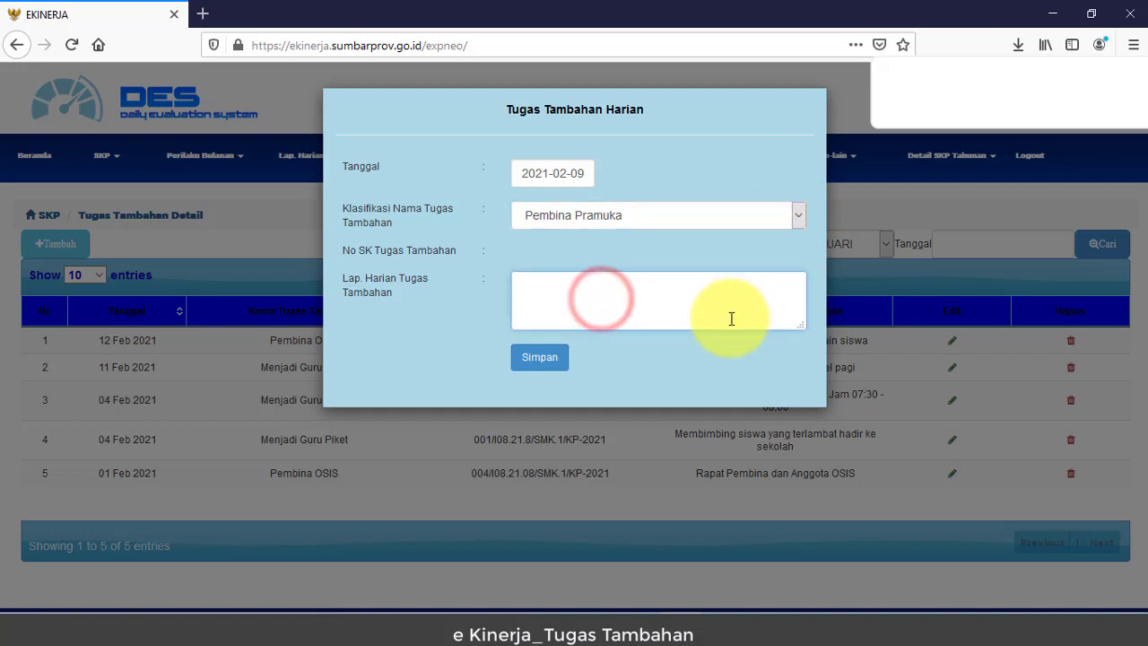
{"action": "type", "text": "Lati"}
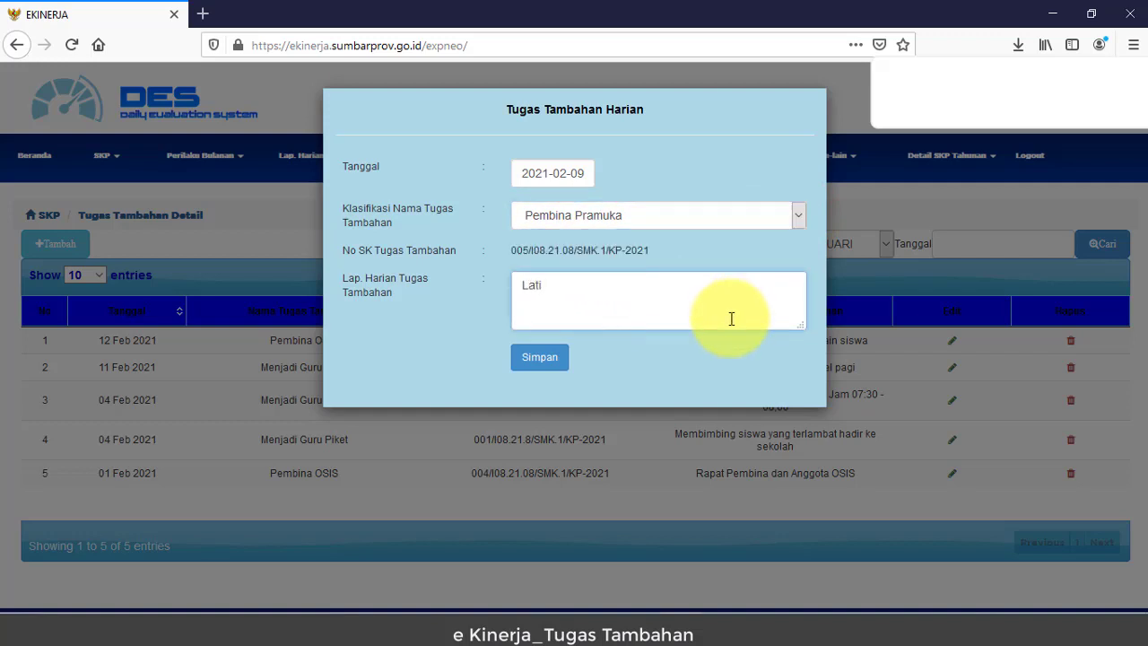
{"action": "type", "text": "han "}
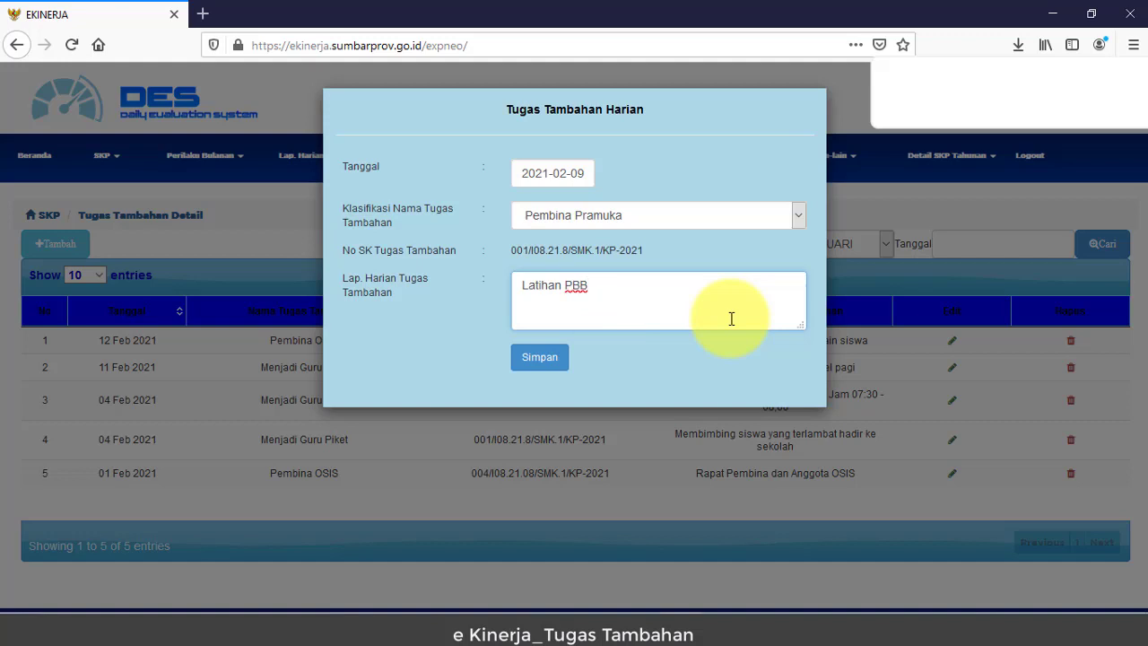
{"action": "type", "text": "PBB Dasar"}
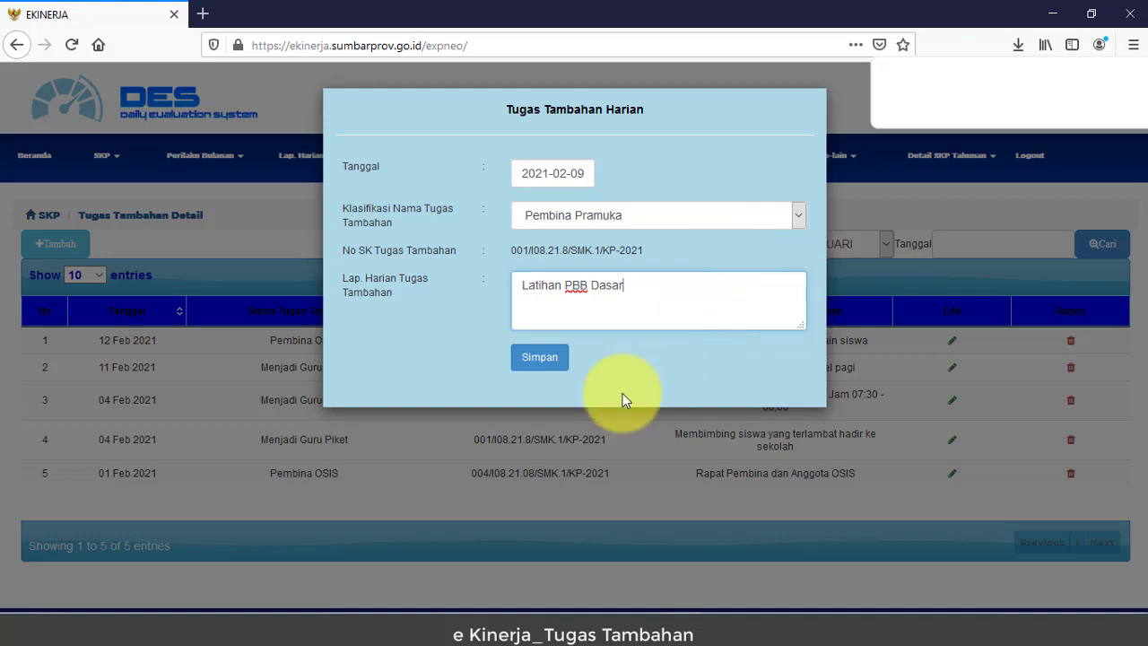
{"action": "left_click", "coordinate": [557, 366]}
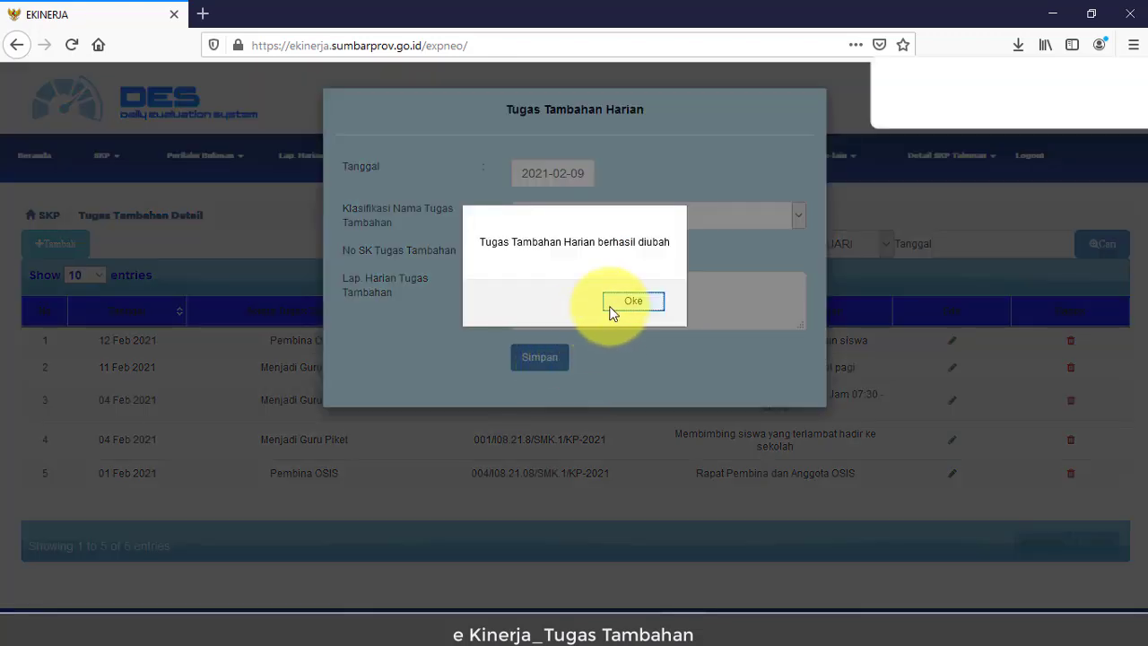
{"action": "left_click", "coordinate": [613, 305]}
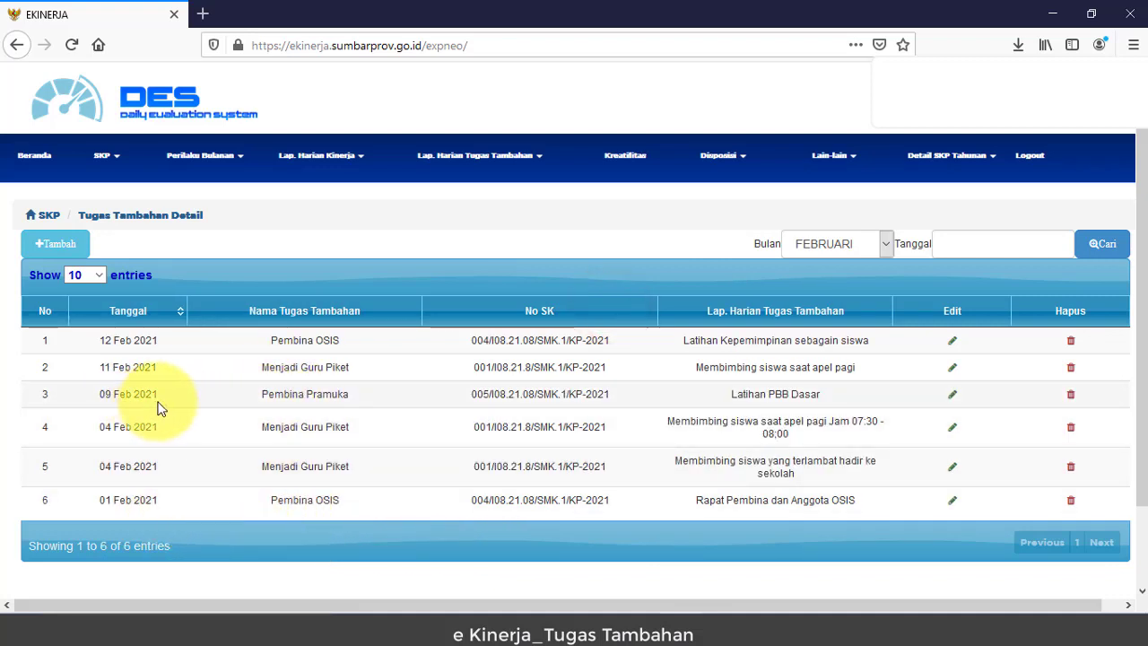
{"action": "left_click", "coordinate": [404, 398]}
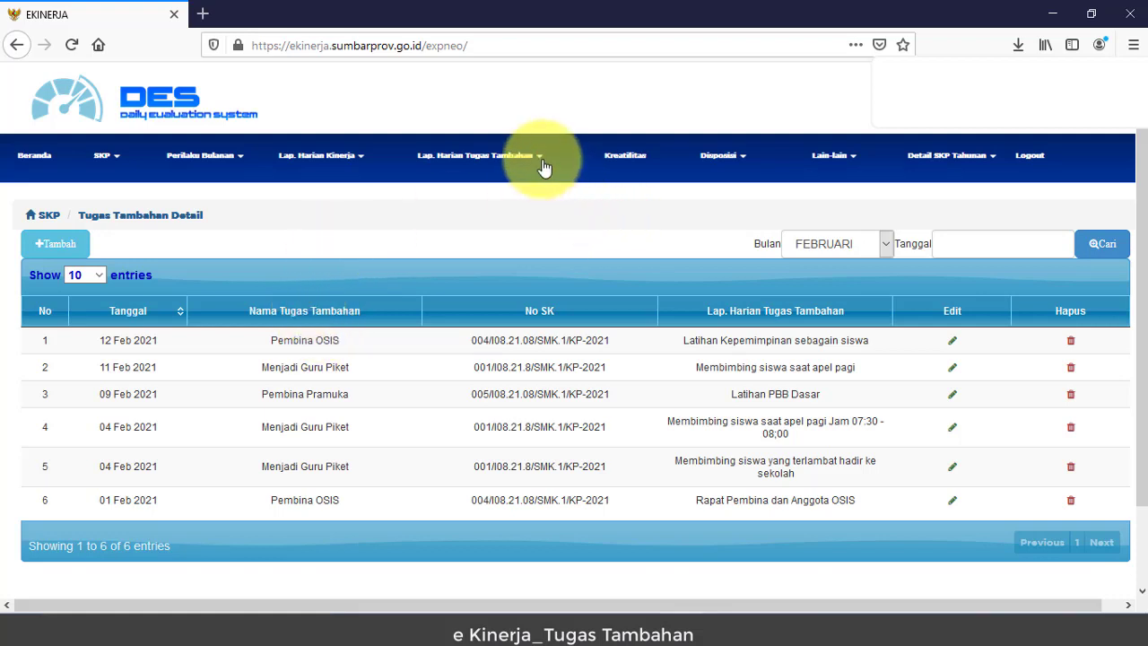
Step: Add another daily entry dated 2021-02-16 with the duty classification Pembina Pramuka
{"action": "left_click", "coordinate": [83, 253]}
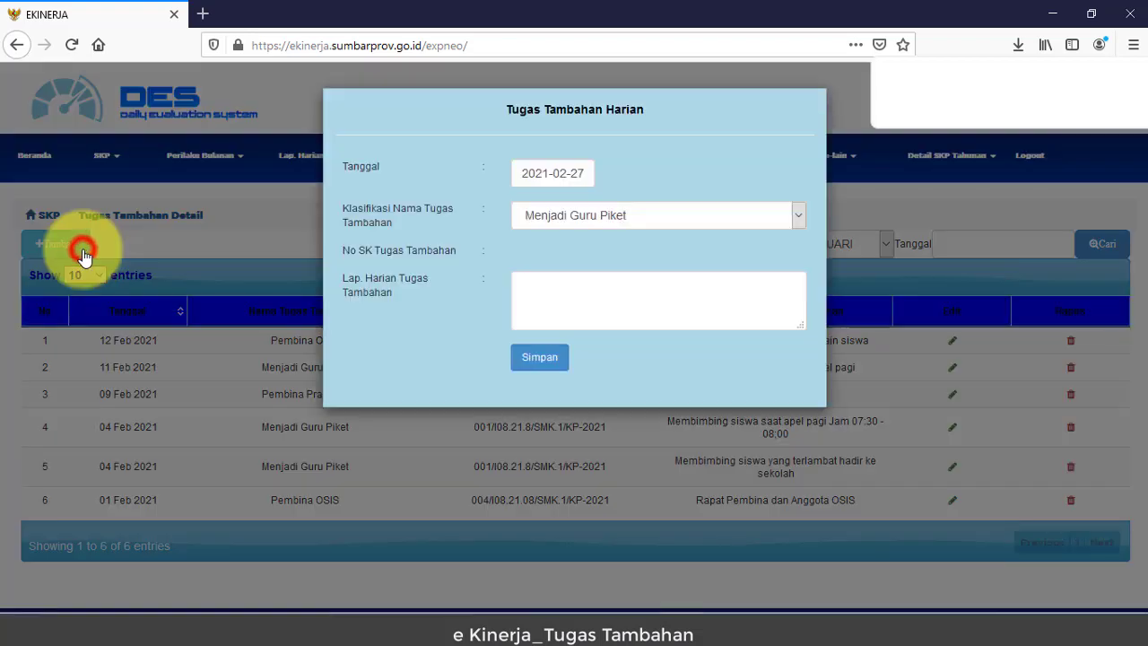
{"action": "left_click", "coordinate": [579, 170]}
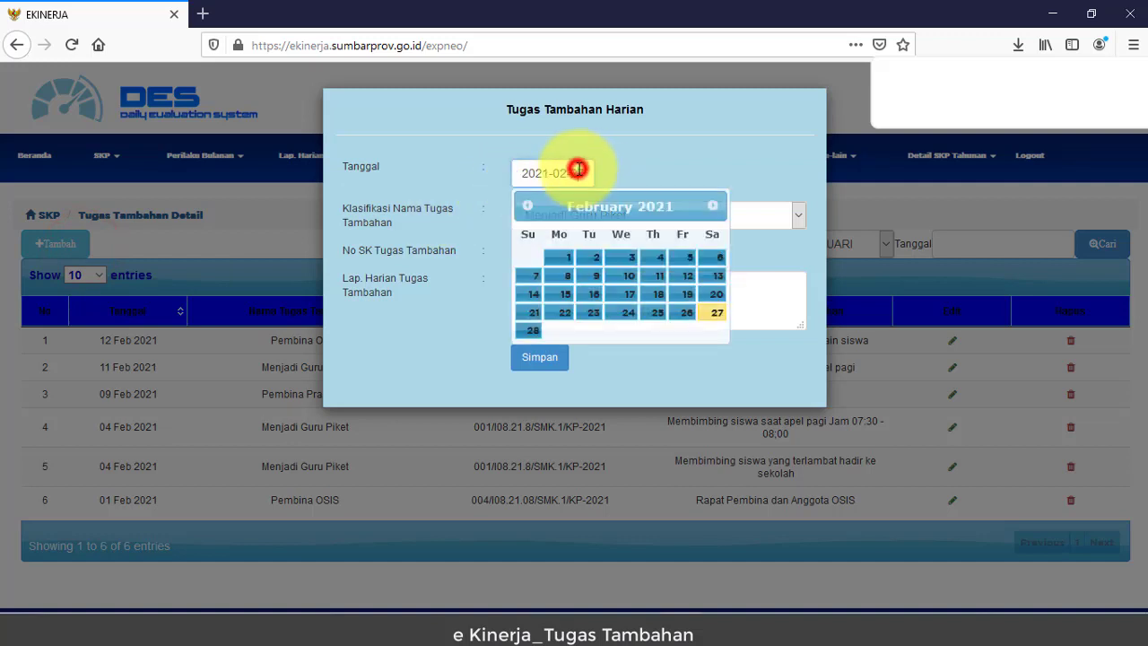
{"action": "left_click", "coordinate": [592, 306]}
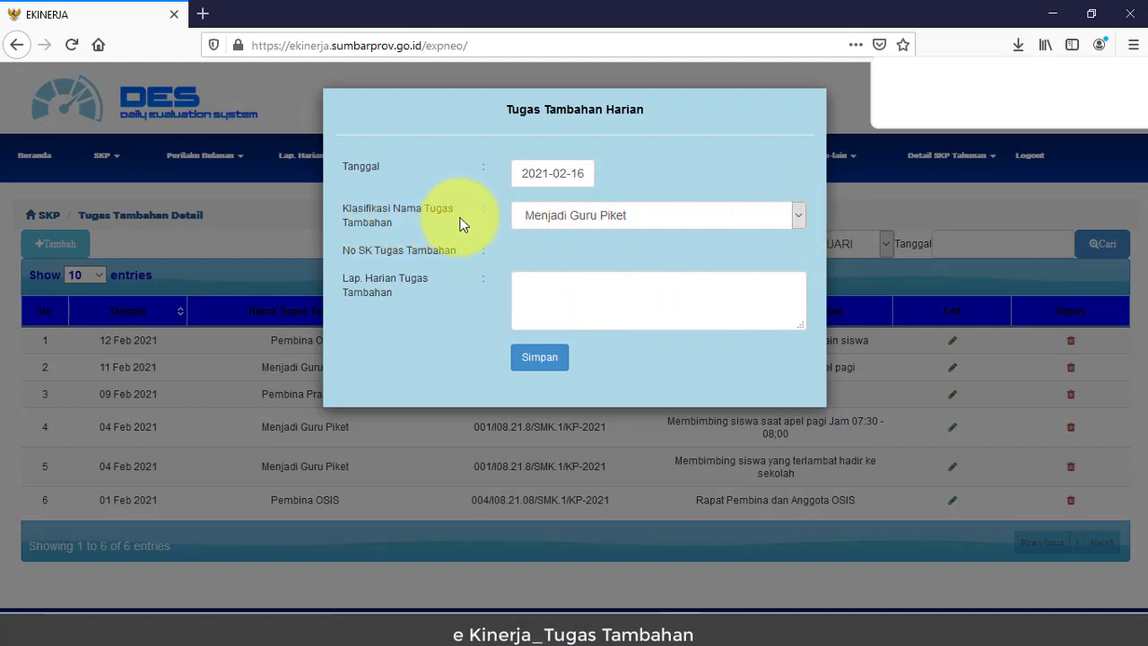
{"action": "left_click", "coordinate": [797, 217]}
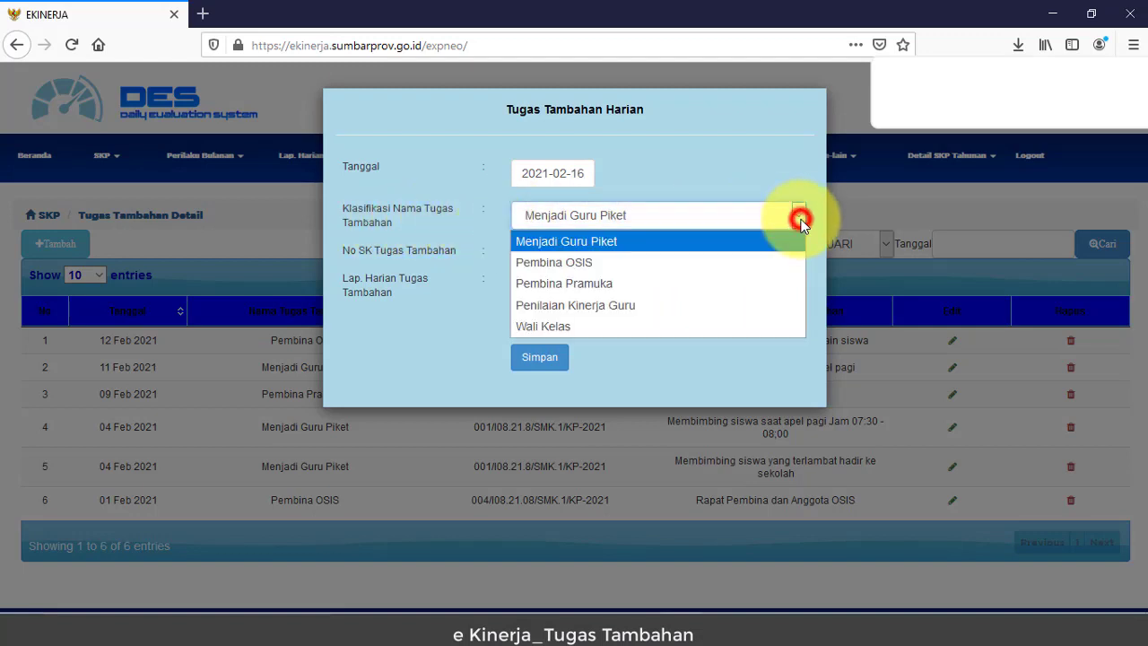
{"action": "left_click", "coordinate": [629, 284]}
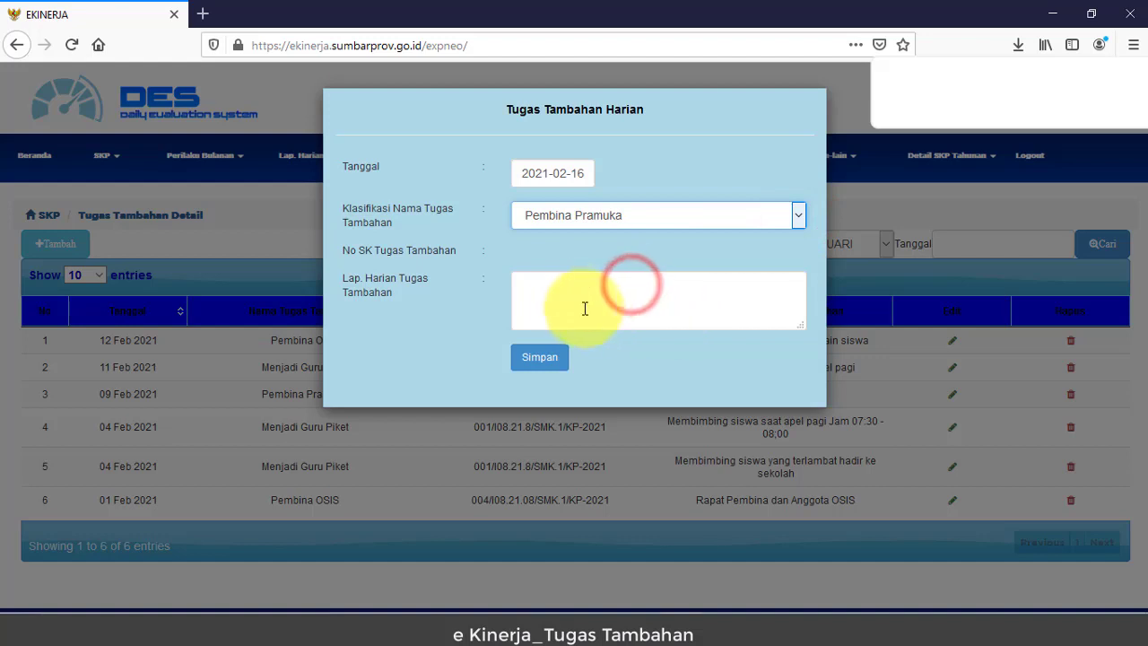
Step: Enter "Latihan SMAPURE" as the Lap. Harian Tugas Tambahan text and save the 2021-02-16 entry
{"action": "left_click", "coordinate": [549, 287]}
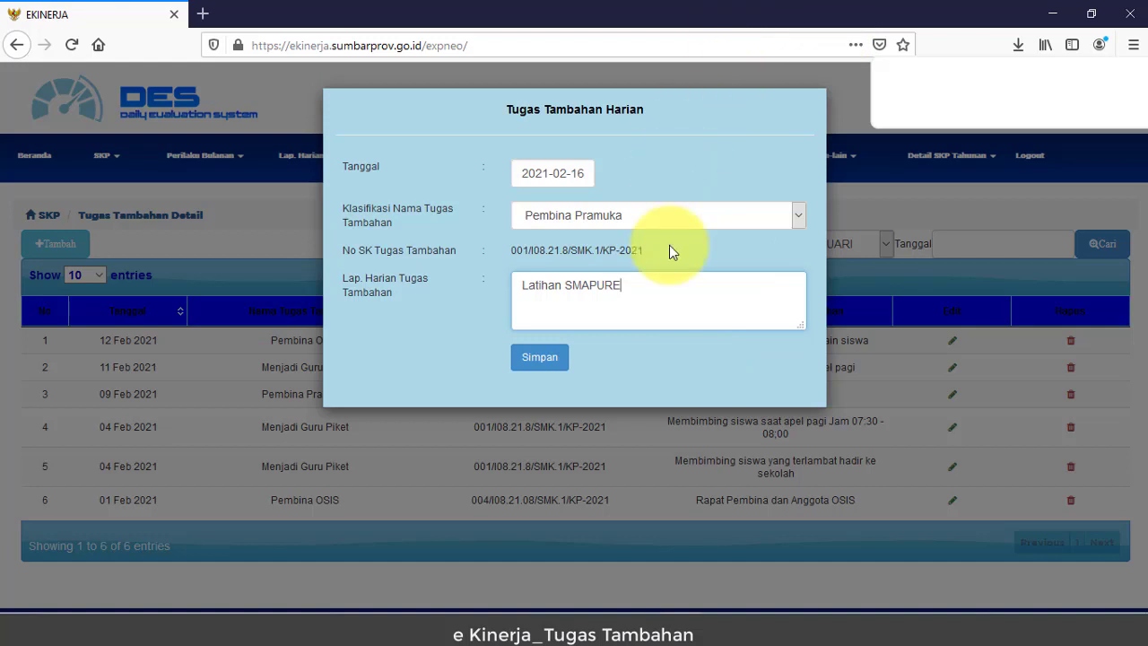
{"action": "left_click", "coordinate": [564, 373]}
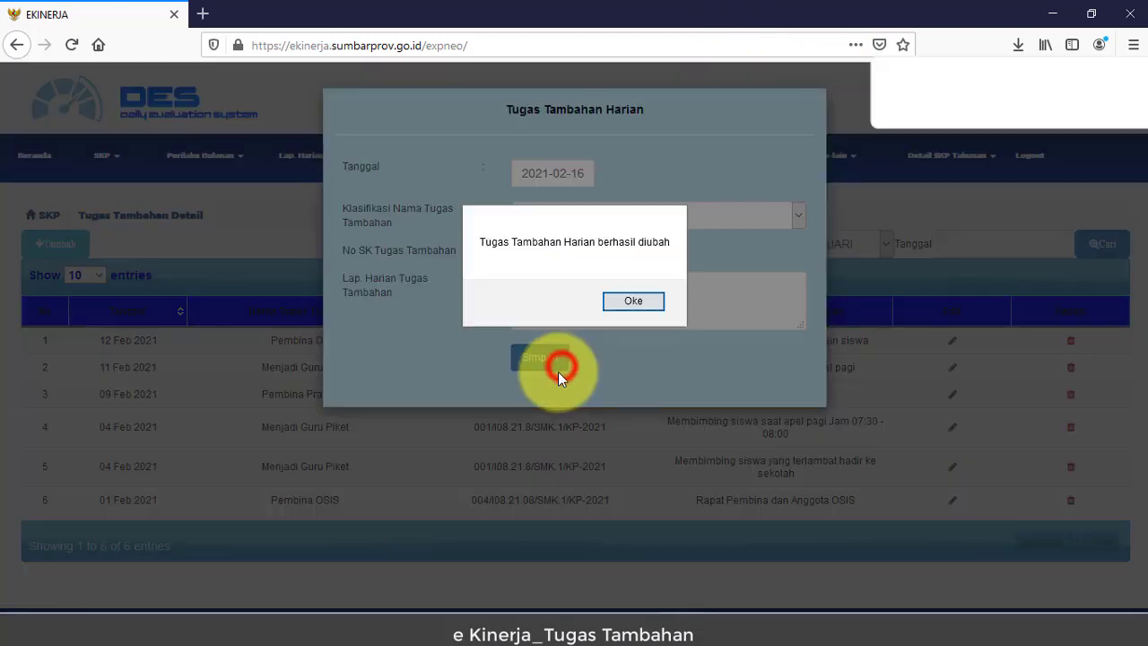
{"action": "left_click", "coordinate": [608, 303]}
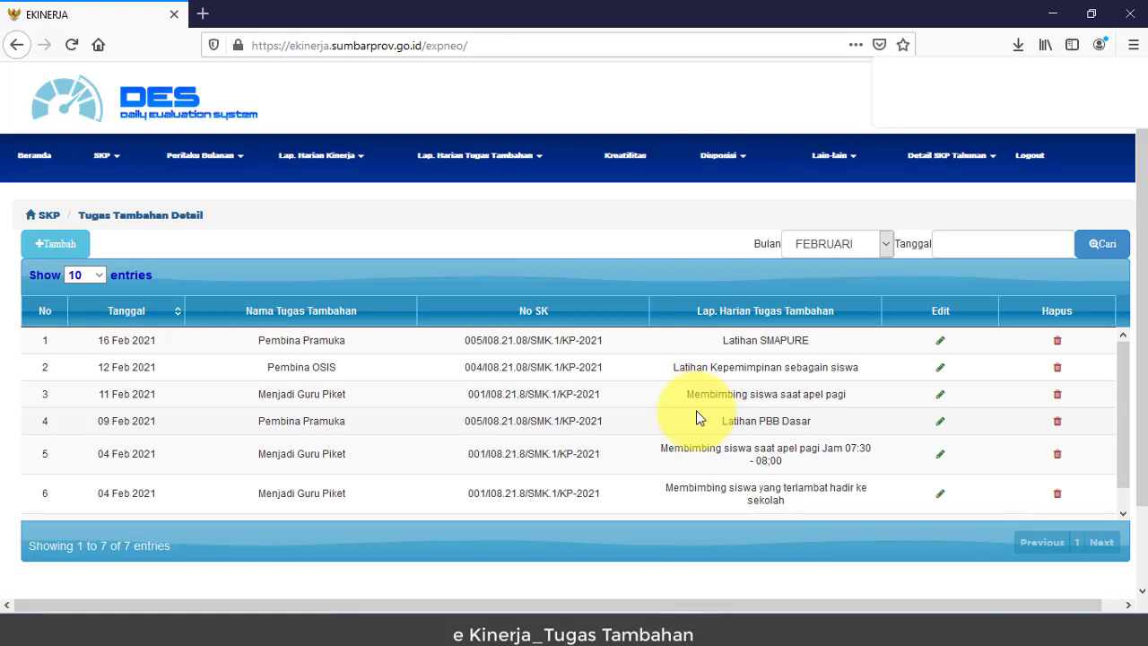
Step: Review the registered Tugas Tambahan duties and their SK numbers, and return to the Lap. Harian Tugas Tambahan Detail page
{"action": "left_click", "coordinate": [539, 162]}
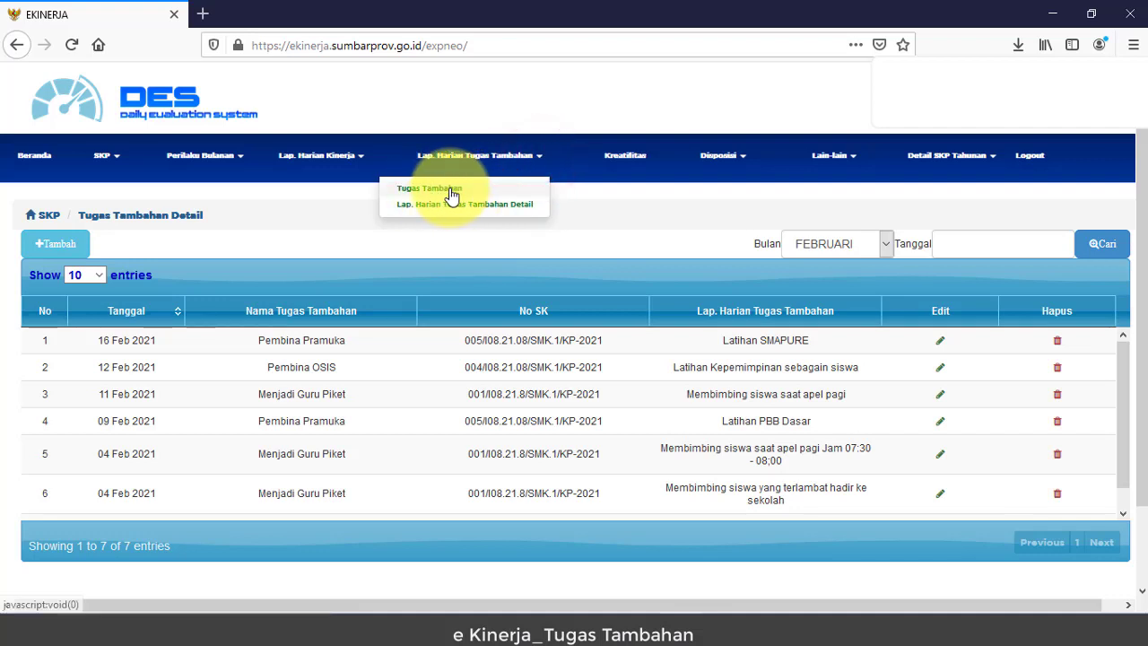
{"action": "left_click", "coordinate": [511, 188]}
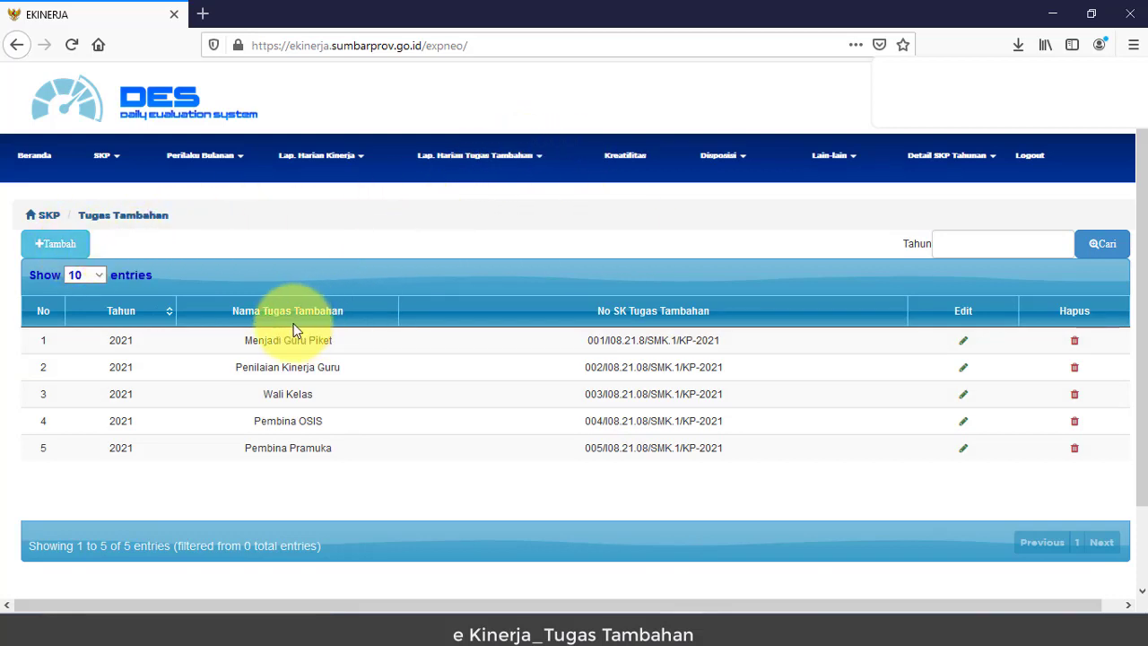
{"action": "left_click", "coordinate": [539, 158]}
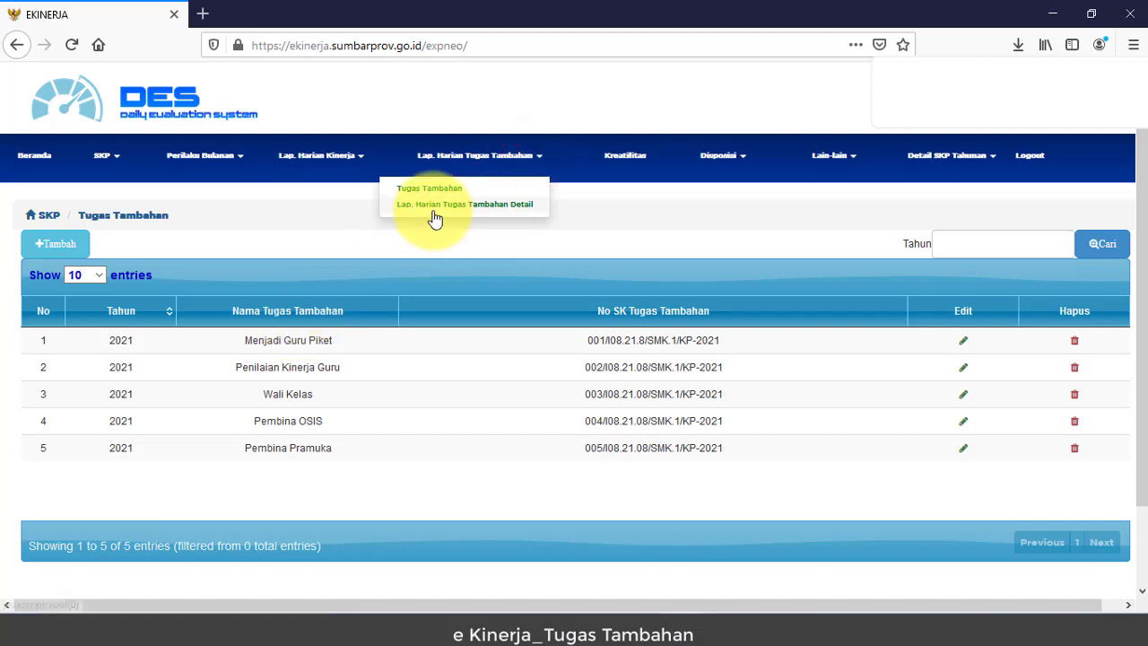
{"action": "left_click", "coordinate": [506, 216]}
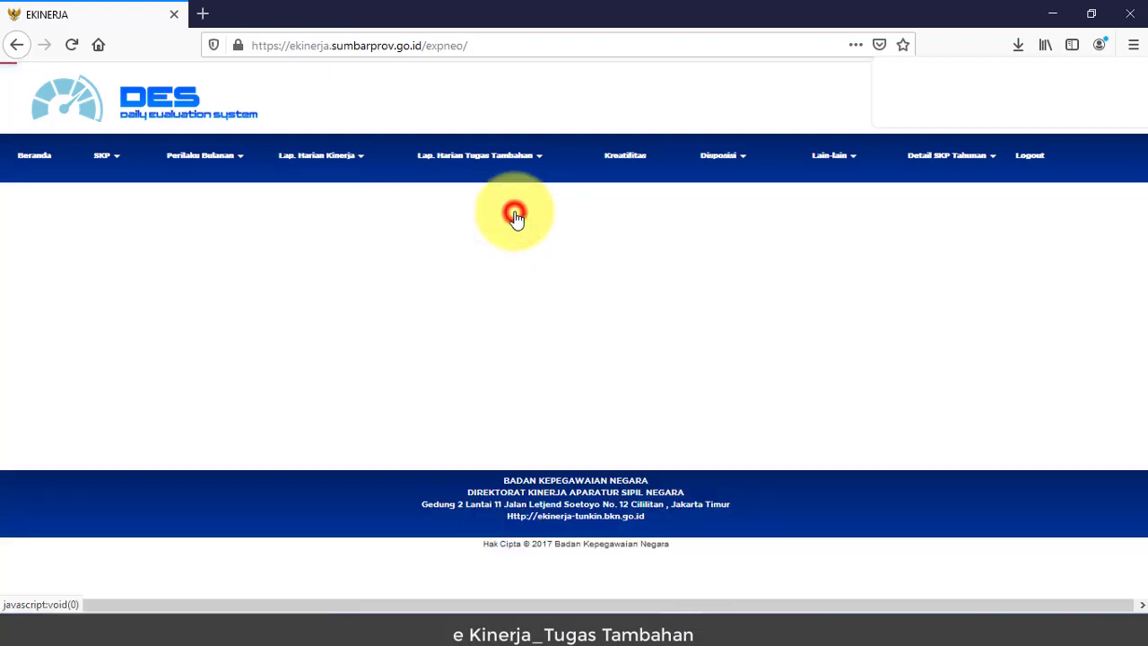
{"action": "left_click", "coordinate": [510, 215]}
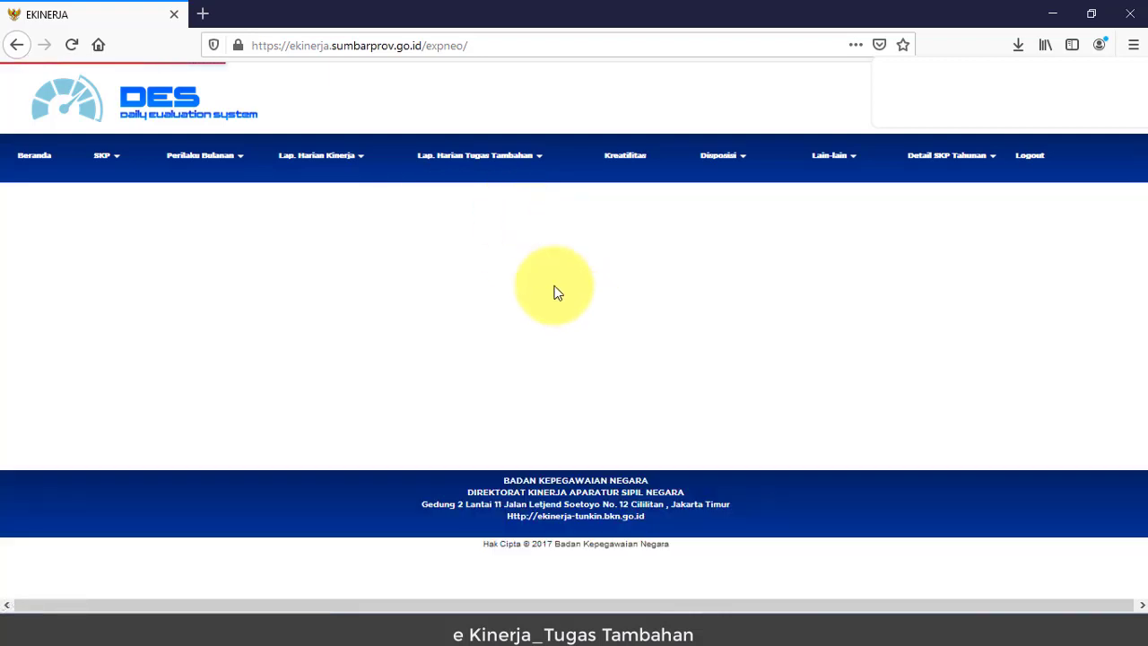
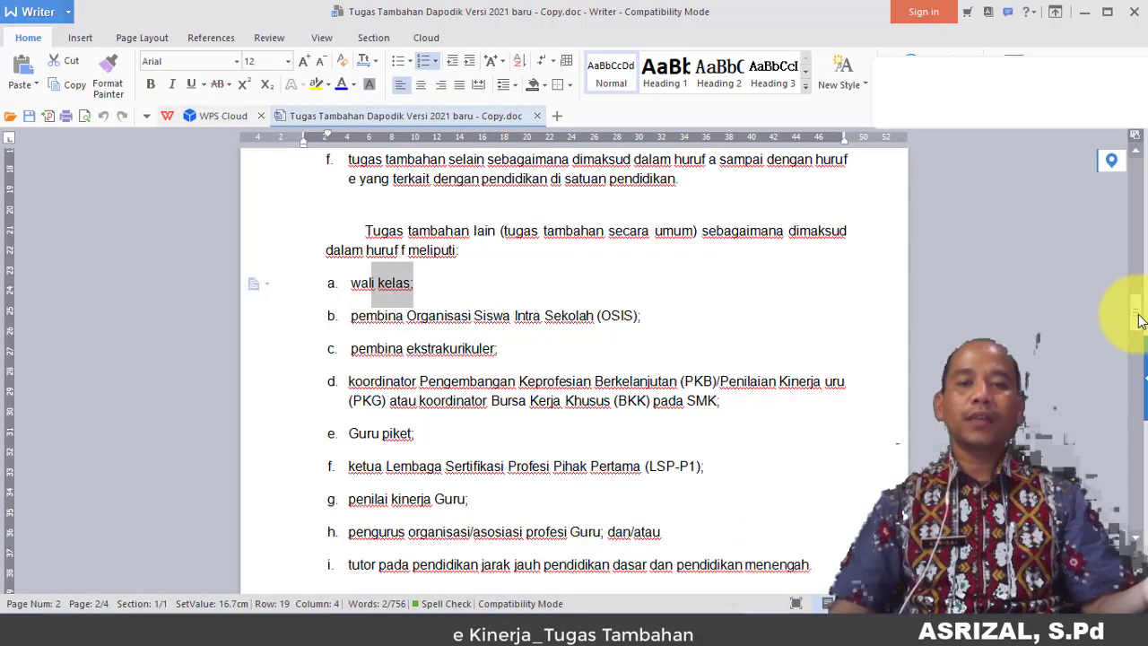
Step: In WPS Writer, look through the Dapodik 2021 Tugas Tambahan rules from the beginning of the document
{"action": "left_click_drag", "start_coordinate": [1134, 314], "coordinate": [1135, 165]}
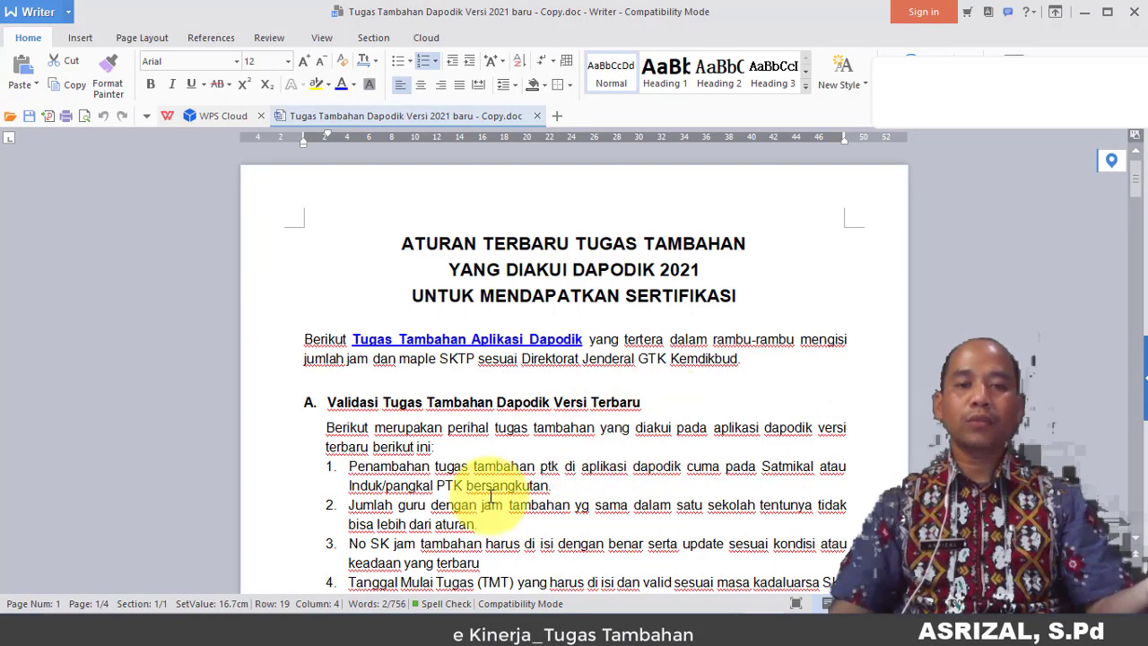
{"action": "scroll", "coordinate": [492, 411], "scroll_direction": "down", "scroll_amount": 15}
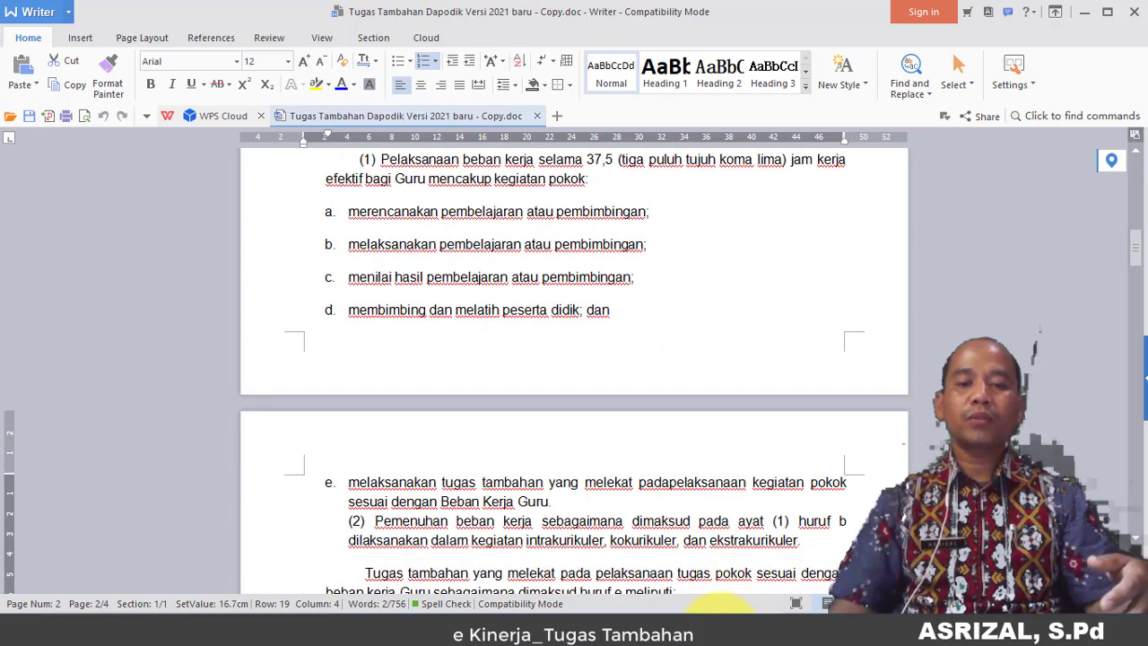
Step: Switch to the February report in WPS Spreadsheets, leave editing of cell E11 and review the daily SKP activities
{"action": "mouse_move", "coordinate": [755, 612]}
{"action": "left_click", "coordinate": [628, 489]}
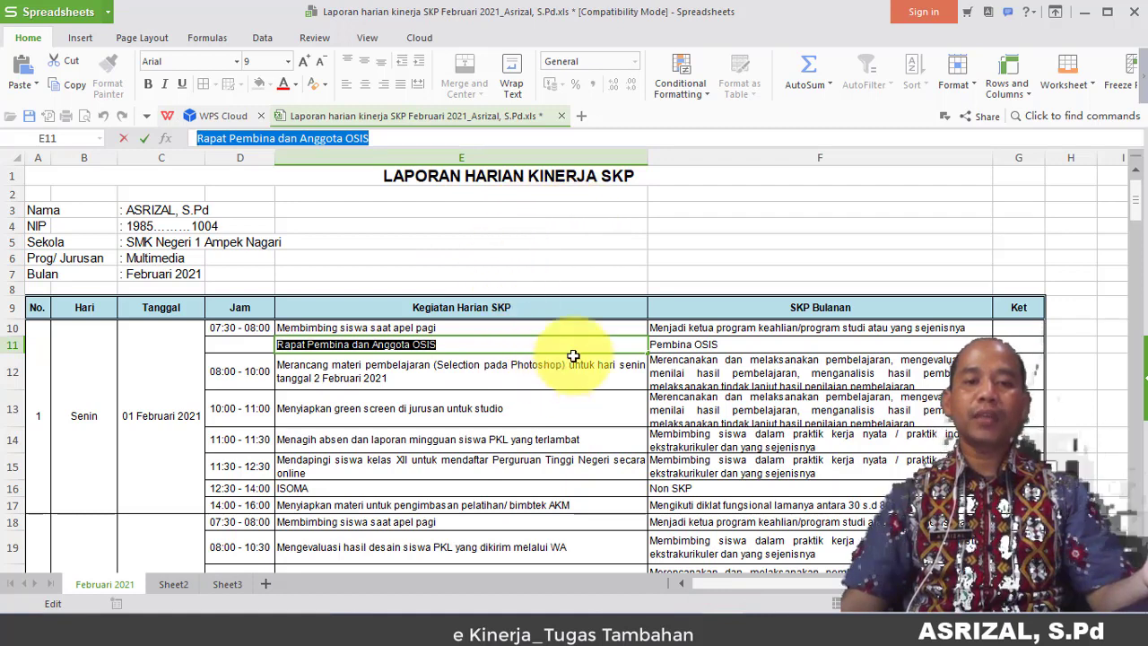
{"action": "left_click", "coordinate": [594, 257]}
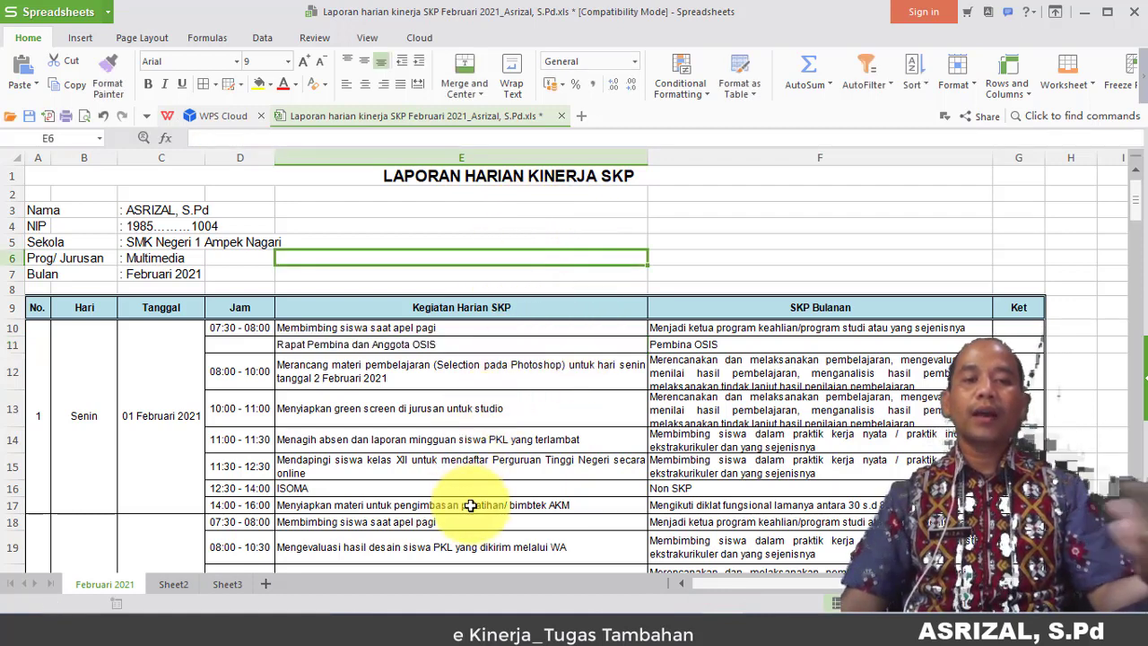
{"action": "scroll", "coordinate": [469, 506], "scroll_direction": "down", "scroll_amount": 1}
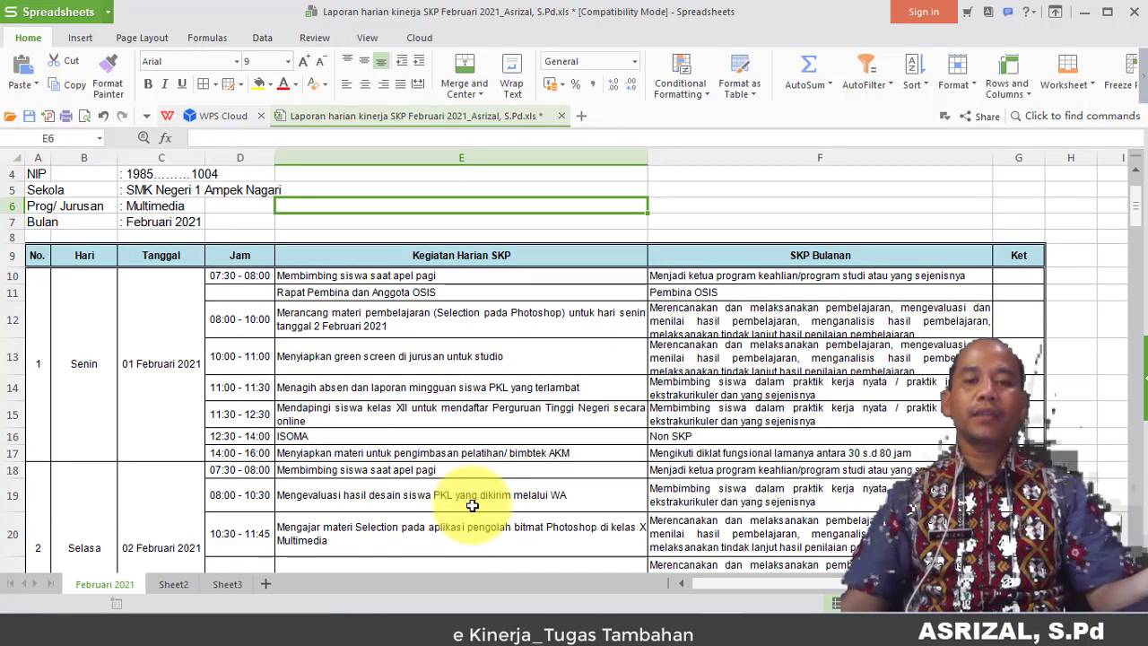
{"action": "scroll", "coordinate": [471, 506], "scroll_direction": "down", "scroll_amount": 2}
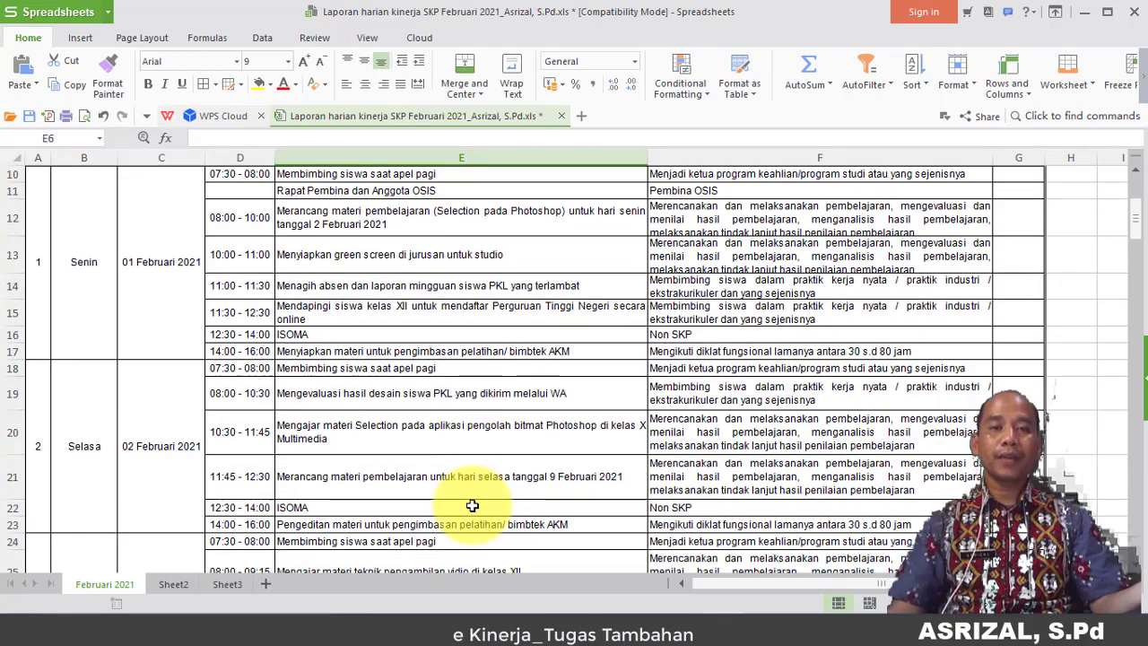